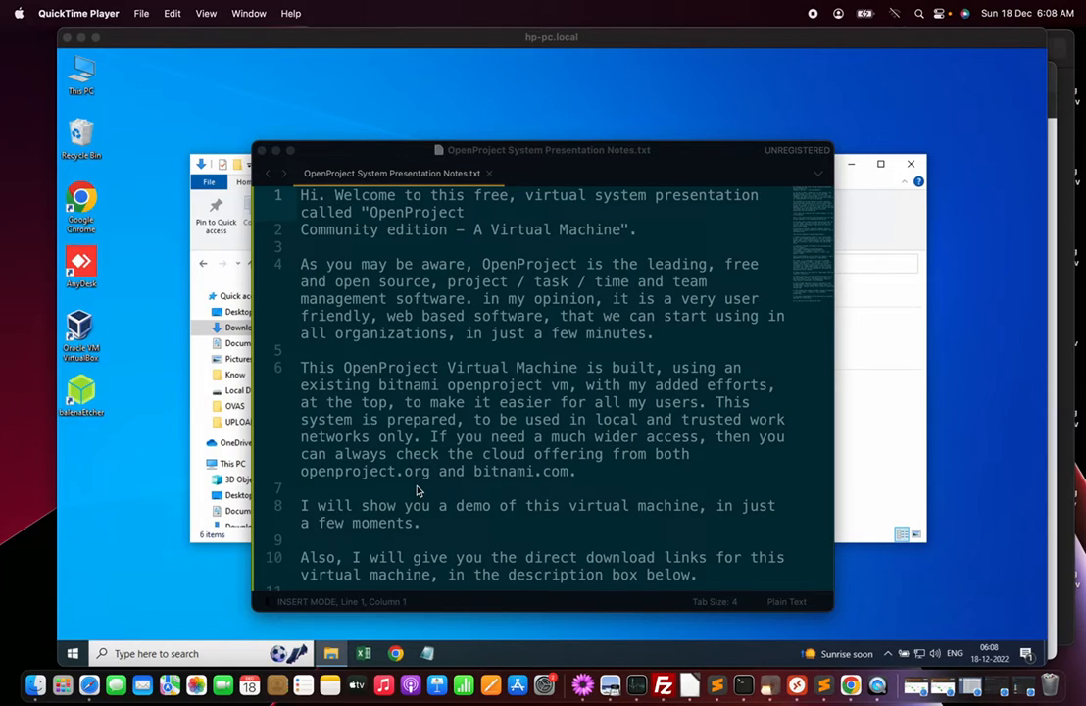
Read the OpenProject presentation notes from the introduction through the download links, know system and donation paragraphs
click(573, 488)
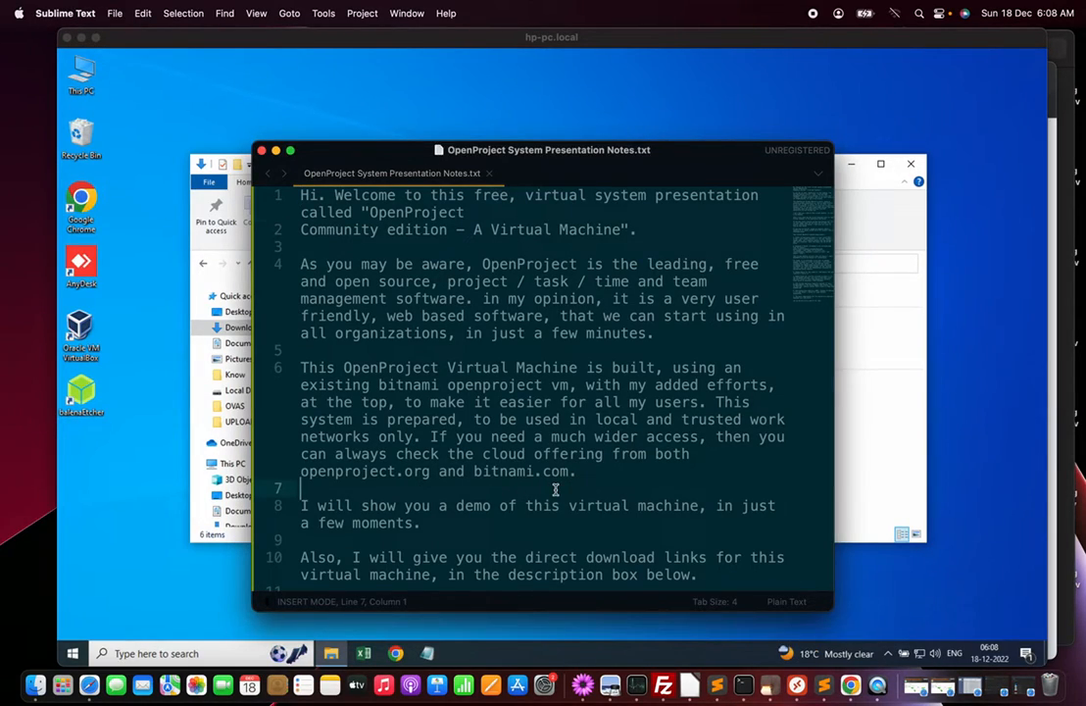
key(Down)
key(Down)
key(Down)
key(Down)
key(Down)
key(Down)
key(Down)
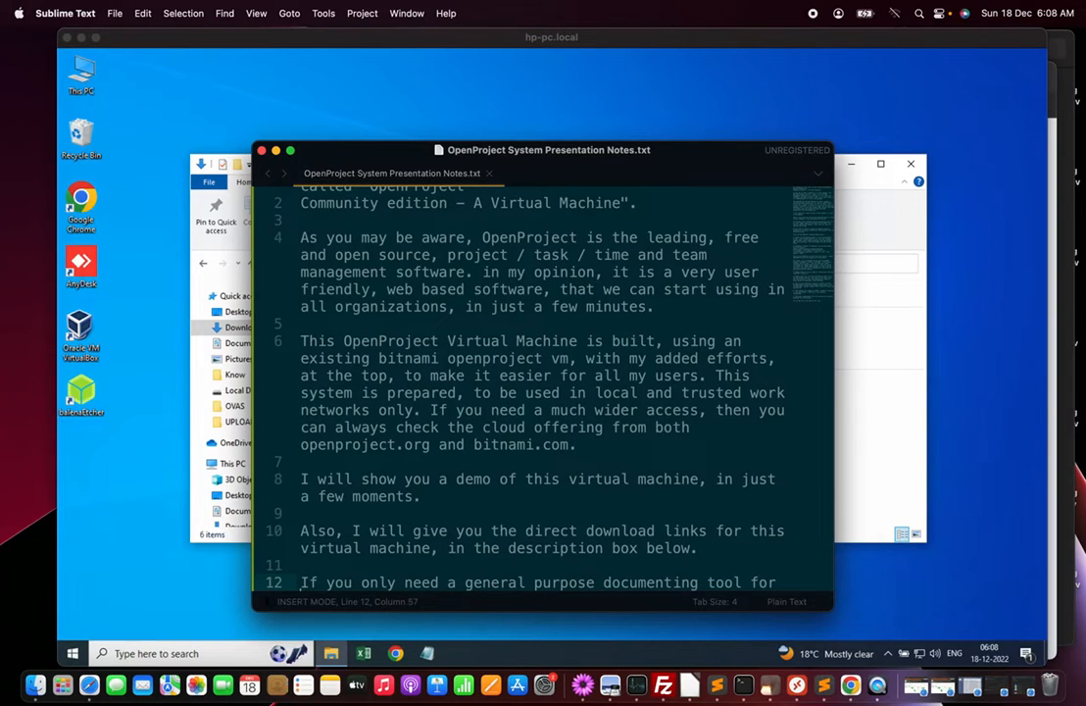
key(End)
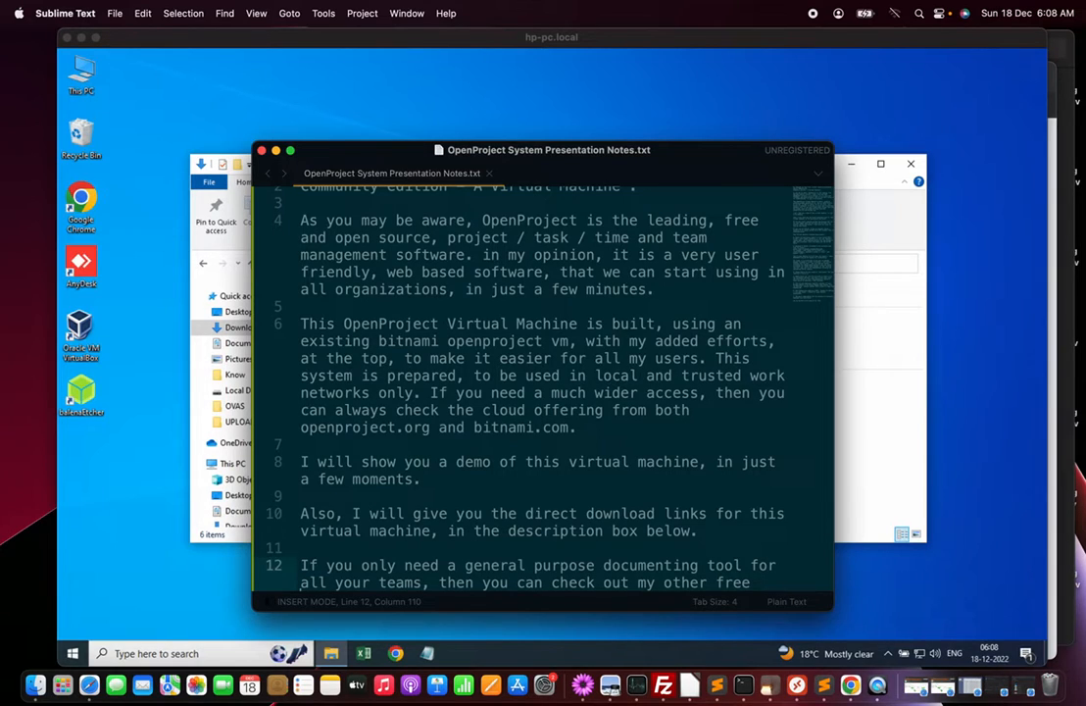
key(Down)
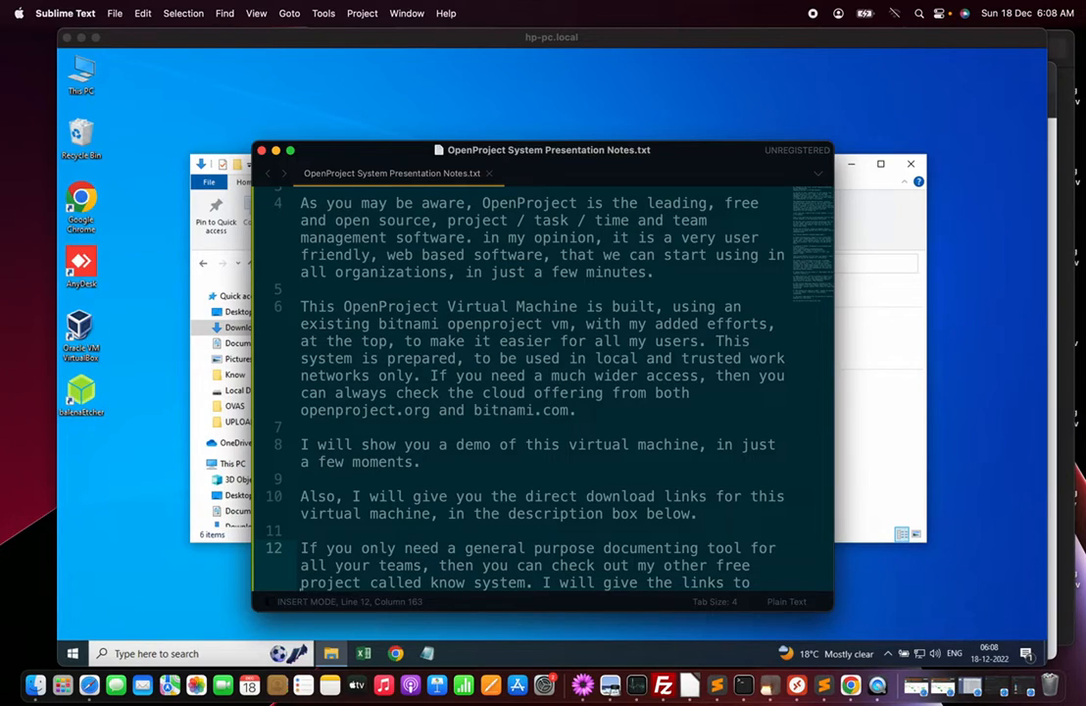
key(Down)
key(Down)
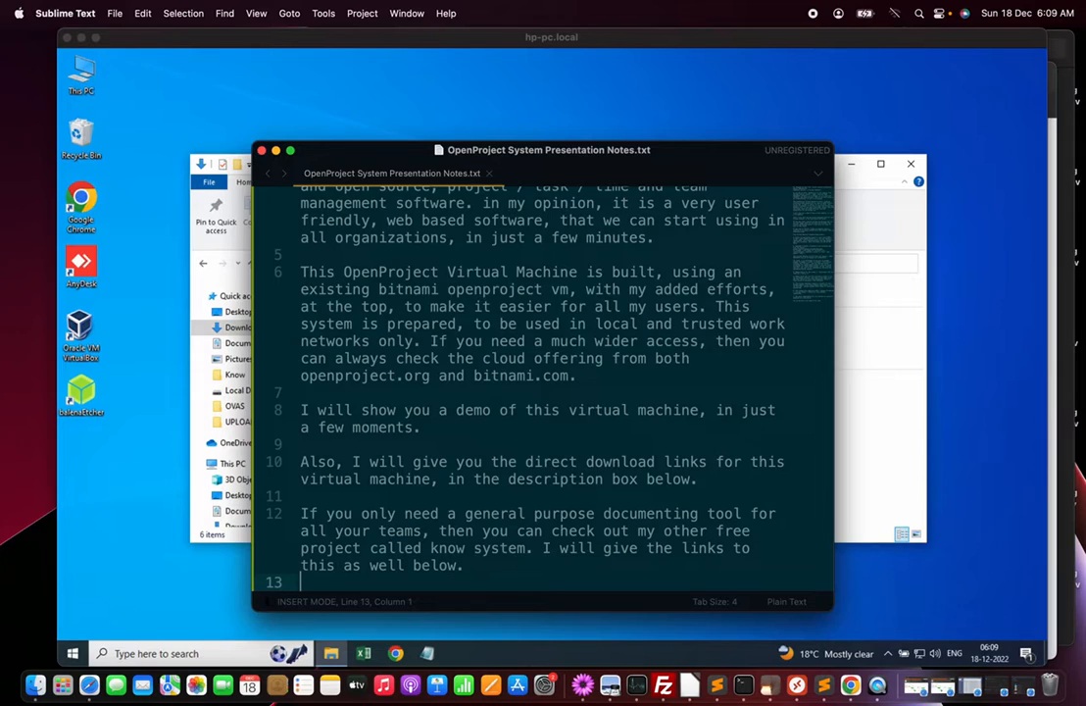
key(Down)
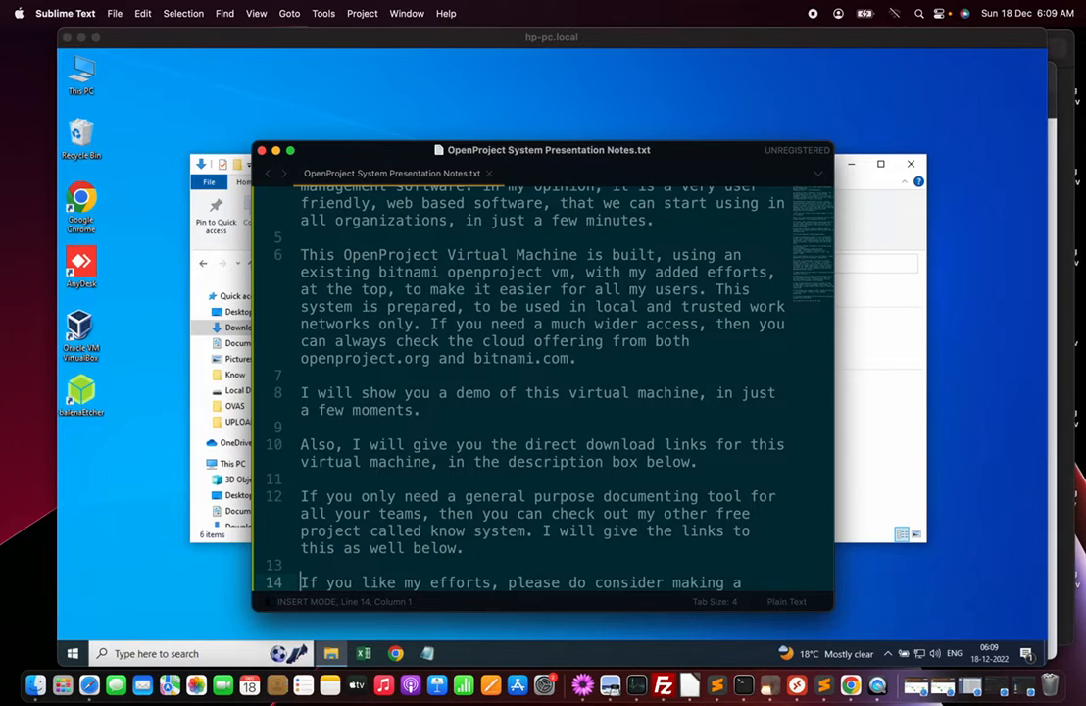
key(End)
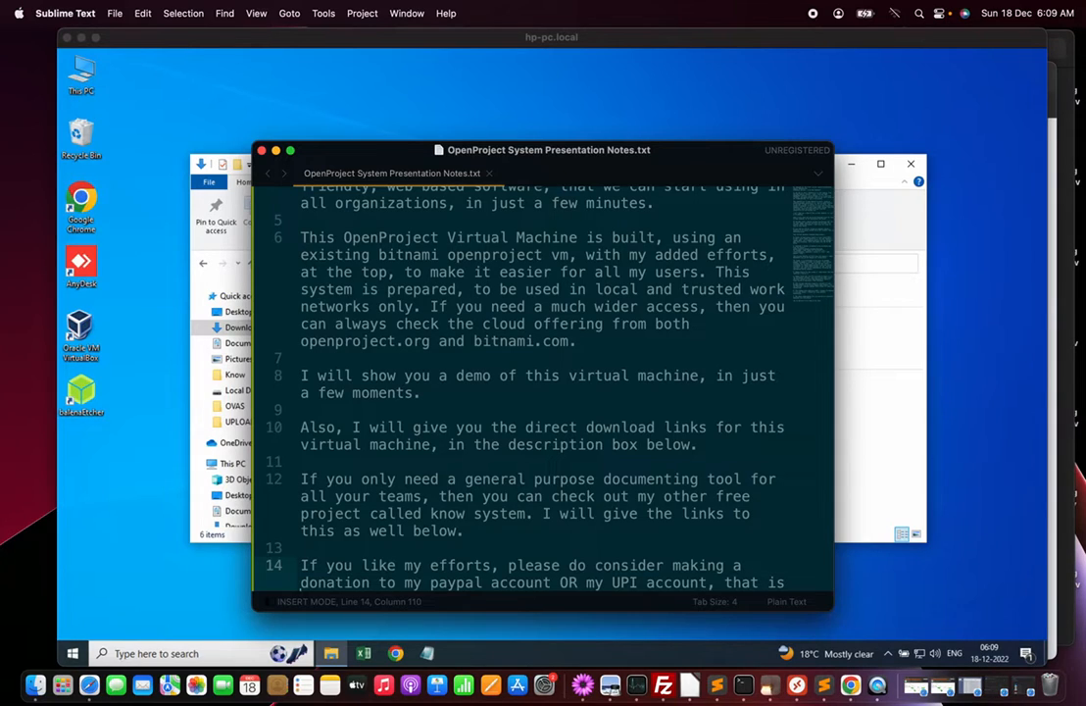
key(Return)
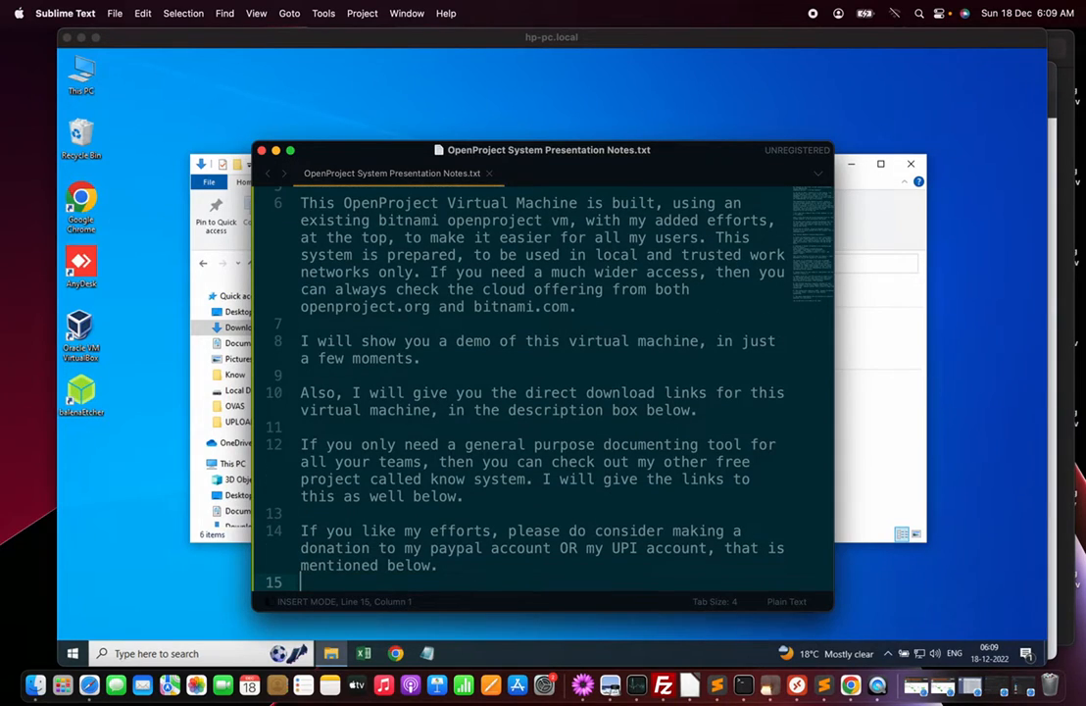
Read the virtual machine's minimum requirements, covering the first item on BIOS virtualization support and physical machine hardware
key(Return)
text(This Virtual Machine's Minimum Requirements :)
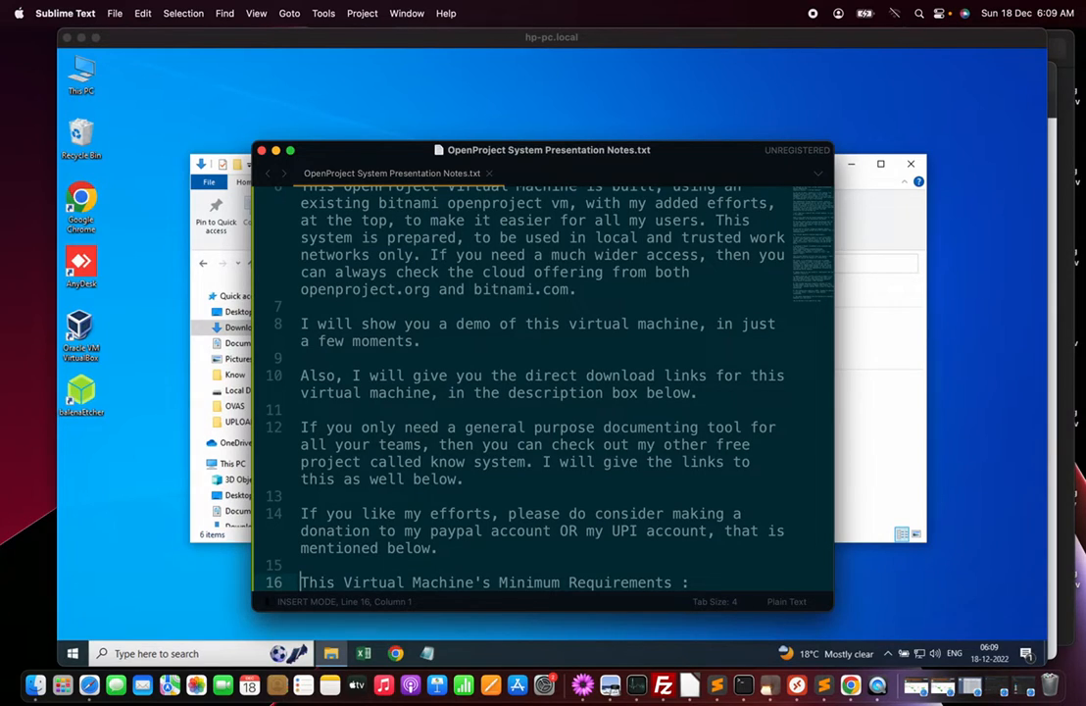
key(Return)
key(Return)
key(super+v)
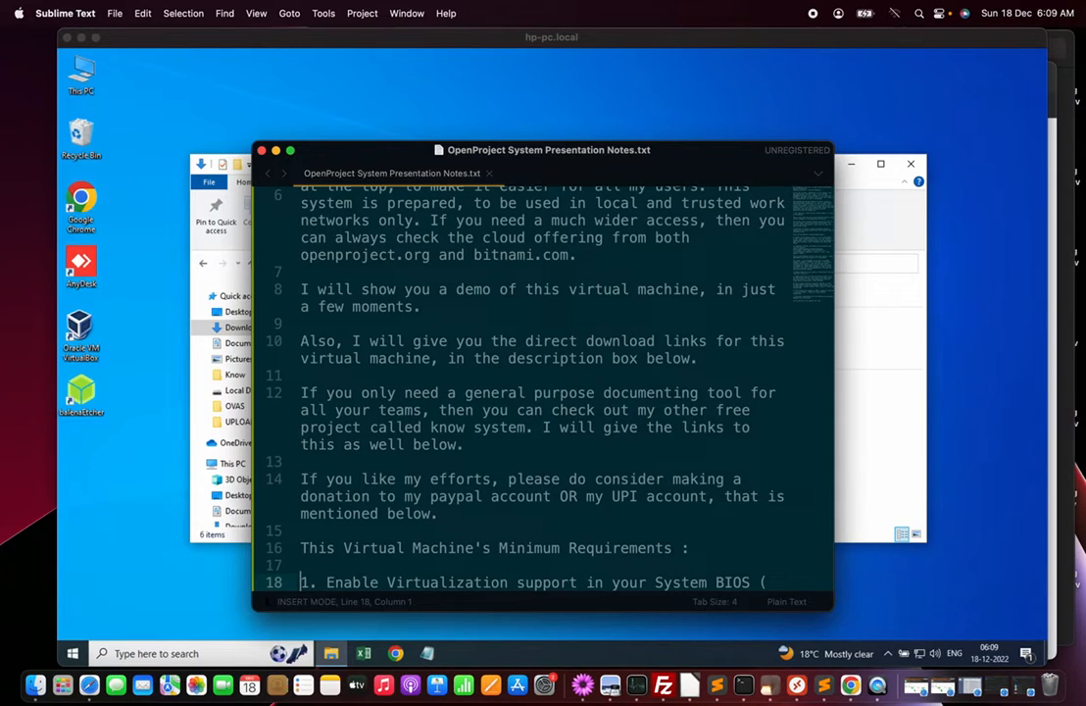
key(Down)
key(Down)
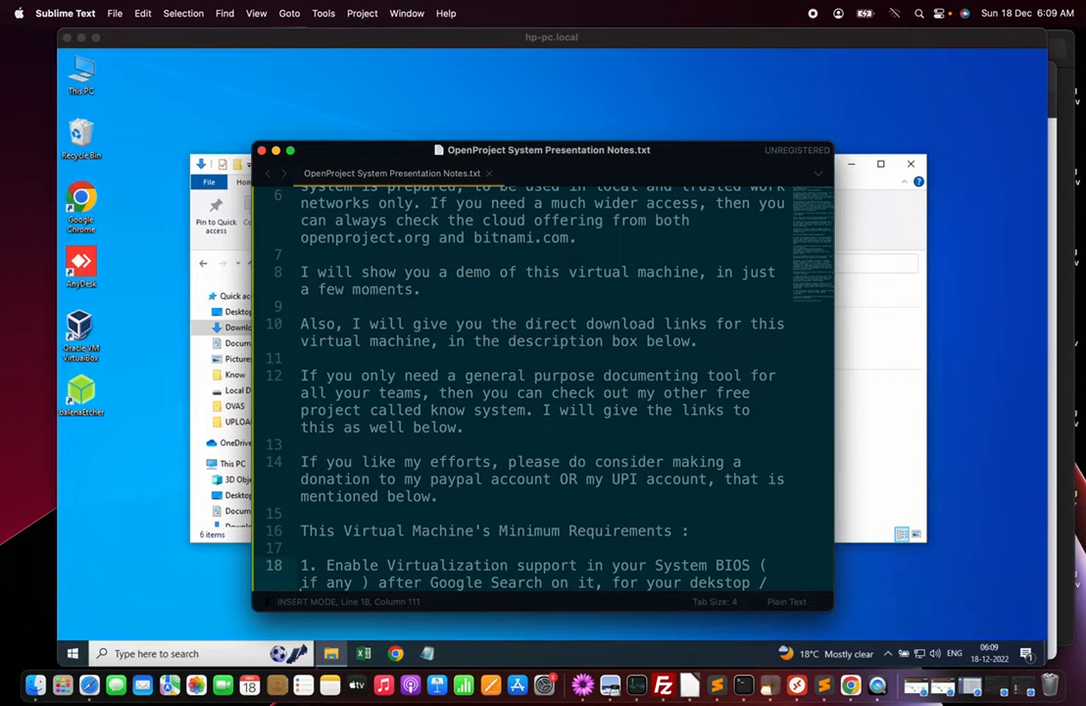
key(Down)
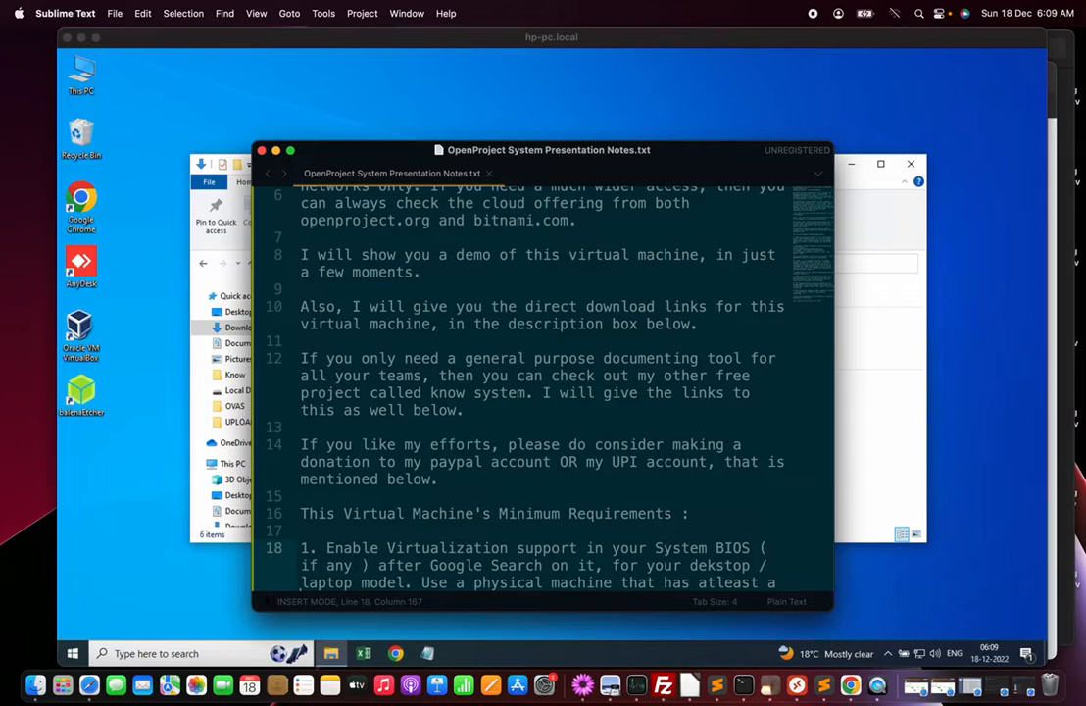
key(Right)
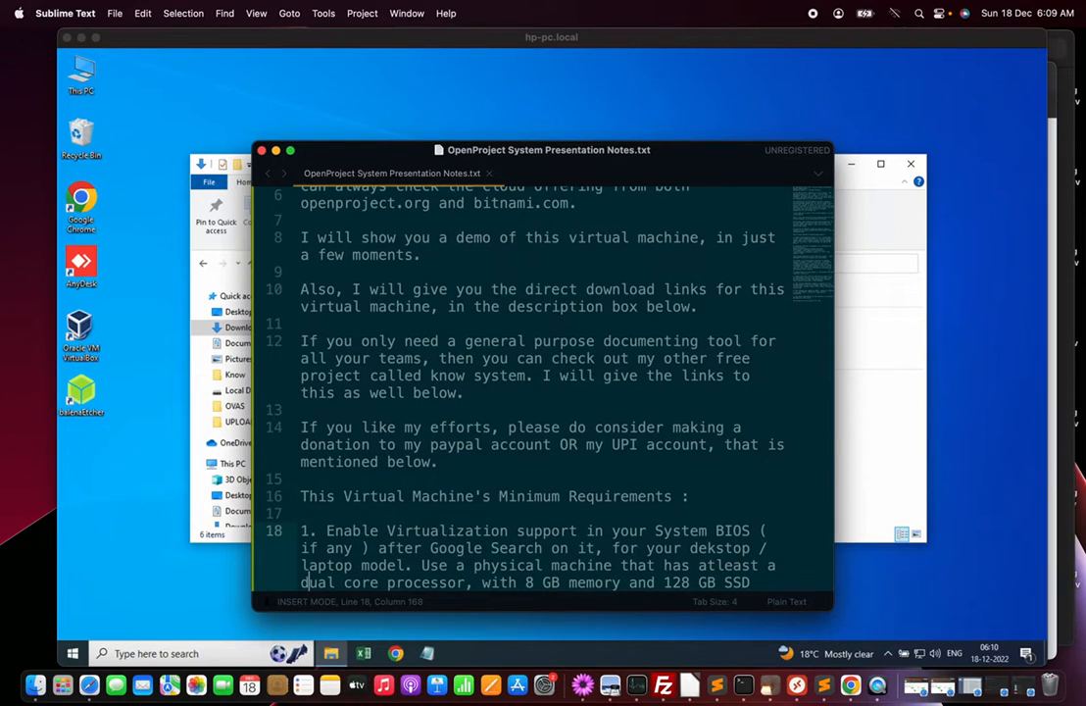
key(Right)
key(Right)
key(Right)
key(Right)
key(Right)
key(Right)
key(Right)
key(Right)
key(Right)
key(Right)
key(Right)
key(Right)
key(Right)
key(Right)
key(Right)
key(Right)
key(Right)
key(Right)
key(Right)
key(Right)
key(Right)
key(Right)
key(Right)
key(Right)
key(Right)
key(Right)
key(Right)
key(Right)
key(Right)
key(Right)
key(Right)
key(Right)
key(Right)
key(Right)
key(Right)
key(Right)
key(Right)
key(Right)
key(Right)
key(Right)
key(Right)
key(Right)
key(Right)
key(Right)
key(Right)
key(Right)
key(Right)
key(Right)
key(Right)
key(Right)
key(Right)
key(Right)
key(Right)
key(Right)
key(Right)
key(Right)
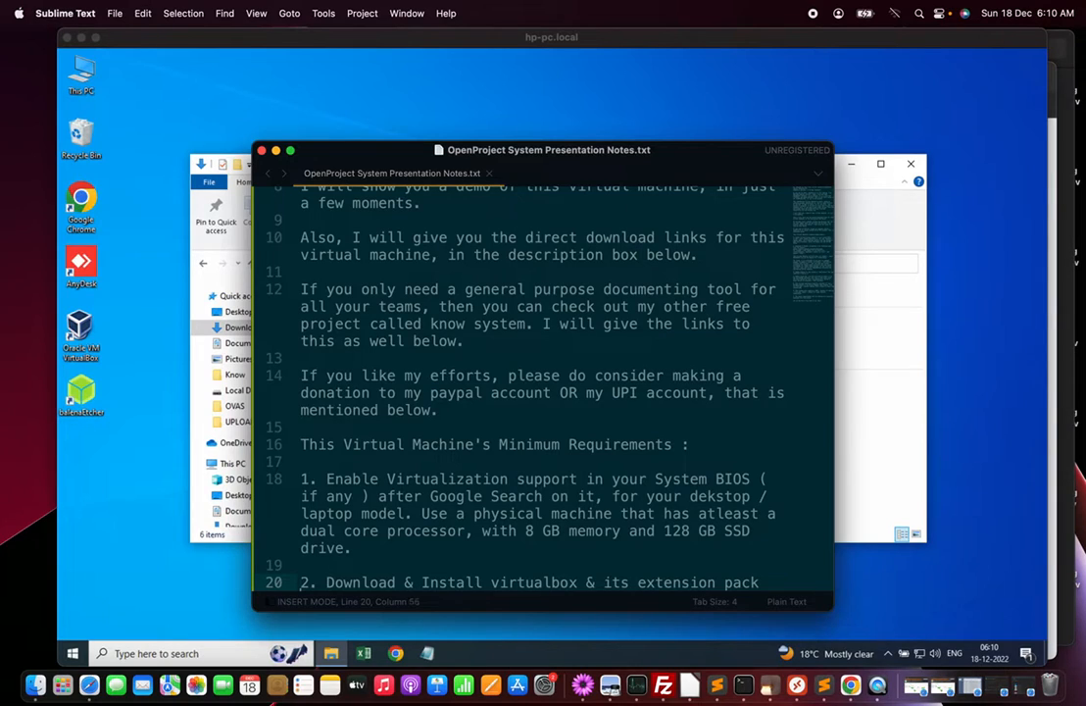
Read the second requirement on downloading and installing VirtualBox and its extension pack for Windows and macOS
key(Down)
key(Down)
key(Down)
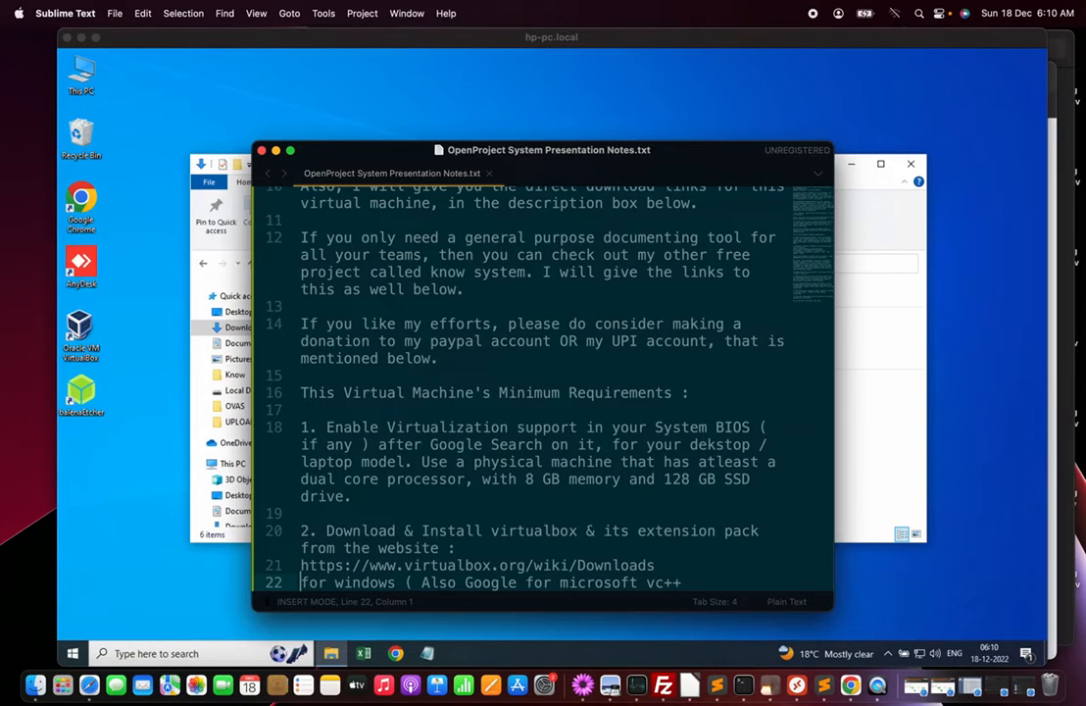
key(super+Right)
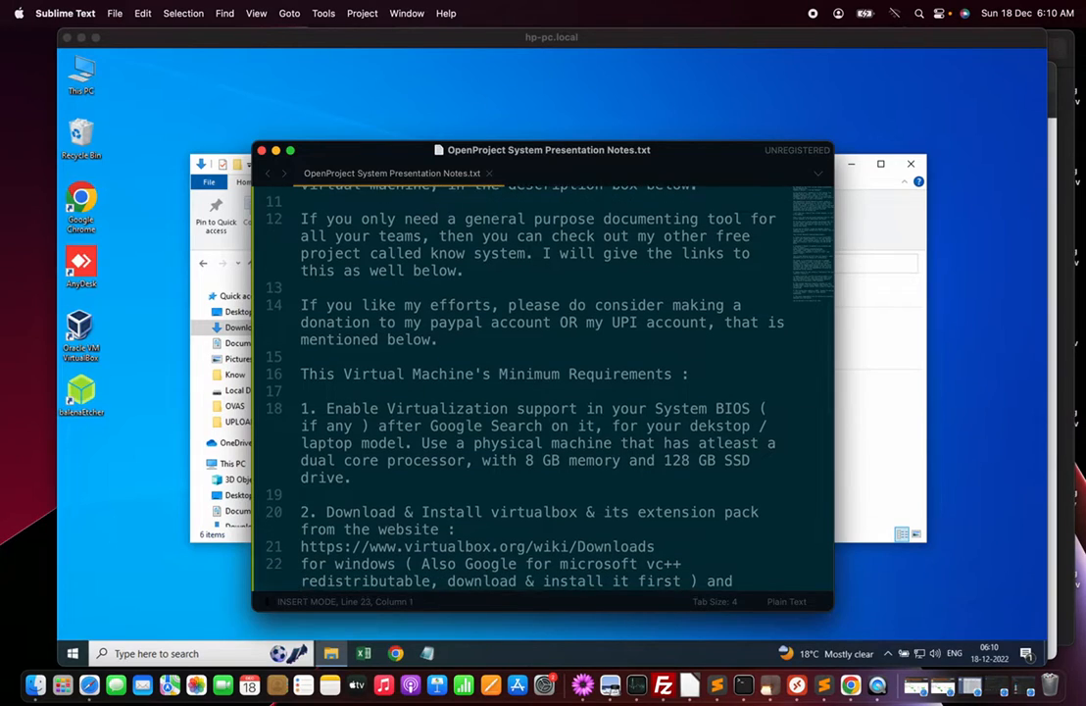
key(Down)
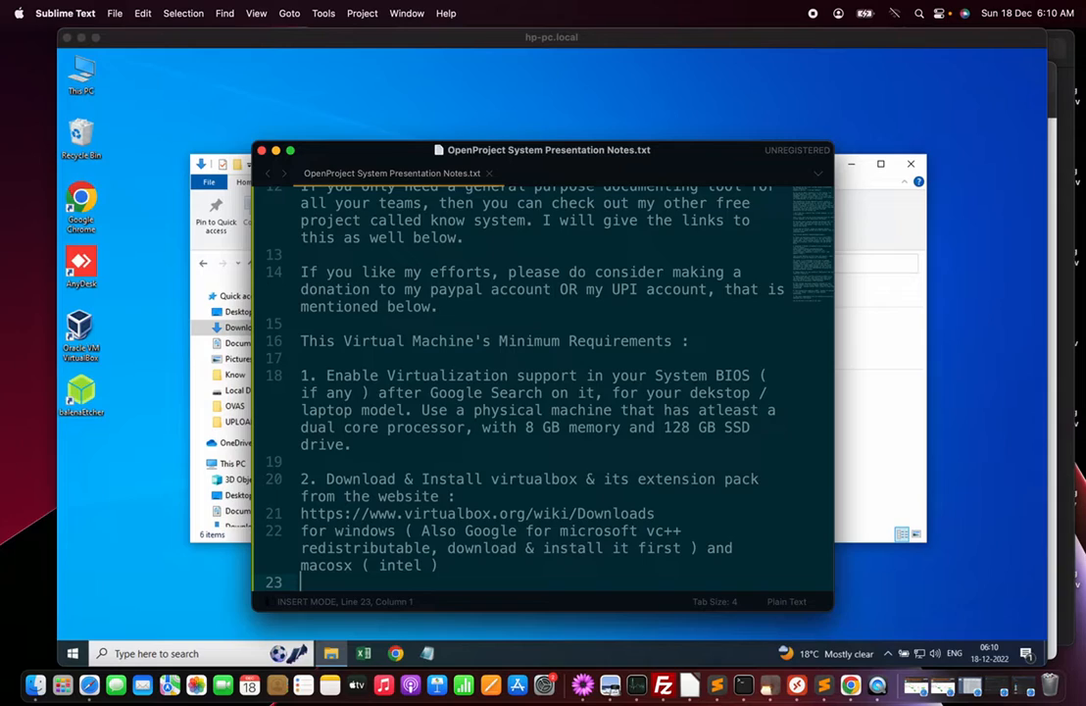
Review the Windows and macOS installation line and read the note on Apple MacBook Pro Silicon M1 chipset support
key(Up)
key(Right)
key(Right)
key(Right)
key(Right)
key(Right)
key(Right)
key(Right)
key(Right)
key(Right)
key(Right)
key(Right)
key(Right)
key(Right)
key(Right)
key(Right)
key(Right)
key(Right)
key(Right)
key(Right)
key(Right)
key(Right)
key(Right)
key(Right)
key(Right)
key(Right)
key(Right)
key(Right)
key(Right)
key(Right)
key(Right)
key(Right)
key(Right)
key(Right)
key(Right)
key(Right)
key(Right)
key(Right)
key(Right)
key(Right)
key(Right)
key(Right)
key(Right)
key(Right)
key(Right)
key(Right)
key(Right)
key(Right)
key(Right)
key(Right)
key(Right)
key(Right)
key(Right)
key(Right)
key(Right)
key(Right)
key(Right)
key(Right)
key(Right)
key(Right)
key(Right)
key(Right)
key(Right)
key(Right)
key(Right)
key(Right)
key(Right)
key(Right)
key(Right)
key(Right)
key(Right)
key(Right)
key(Right)
key(Right)
key(Right)
key(Right)
key(Right)
key(Right)
key(Right)
key(Right)
key(Right)
key(Right)
key(Down)
key(Return)
key(Down)
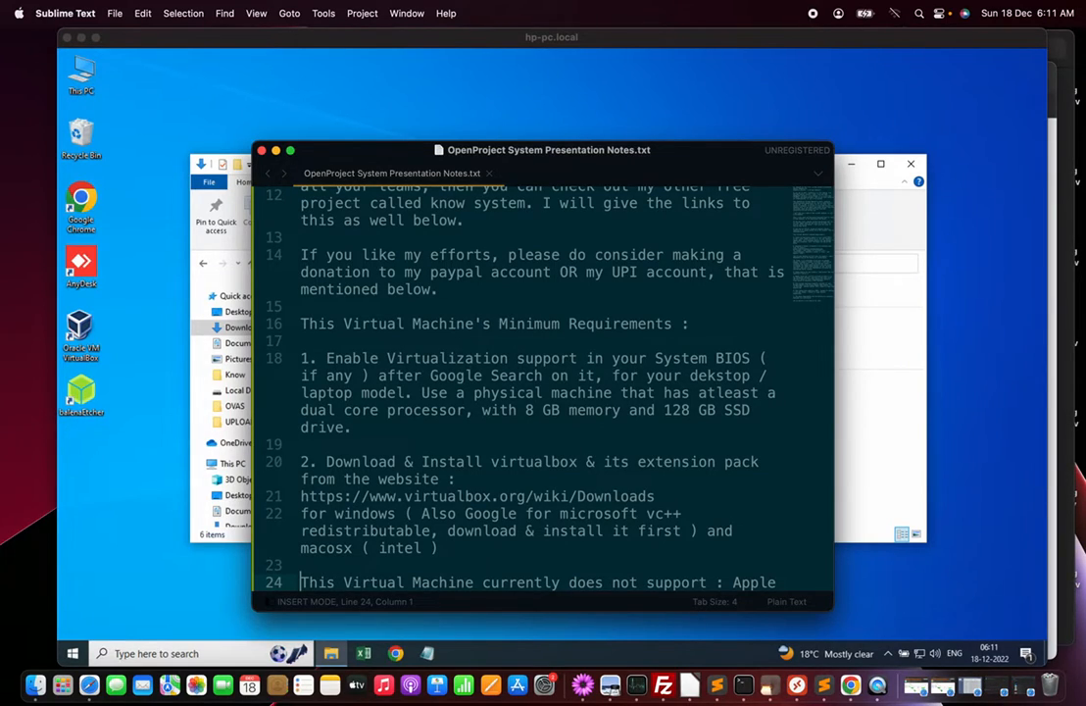
key(Down)
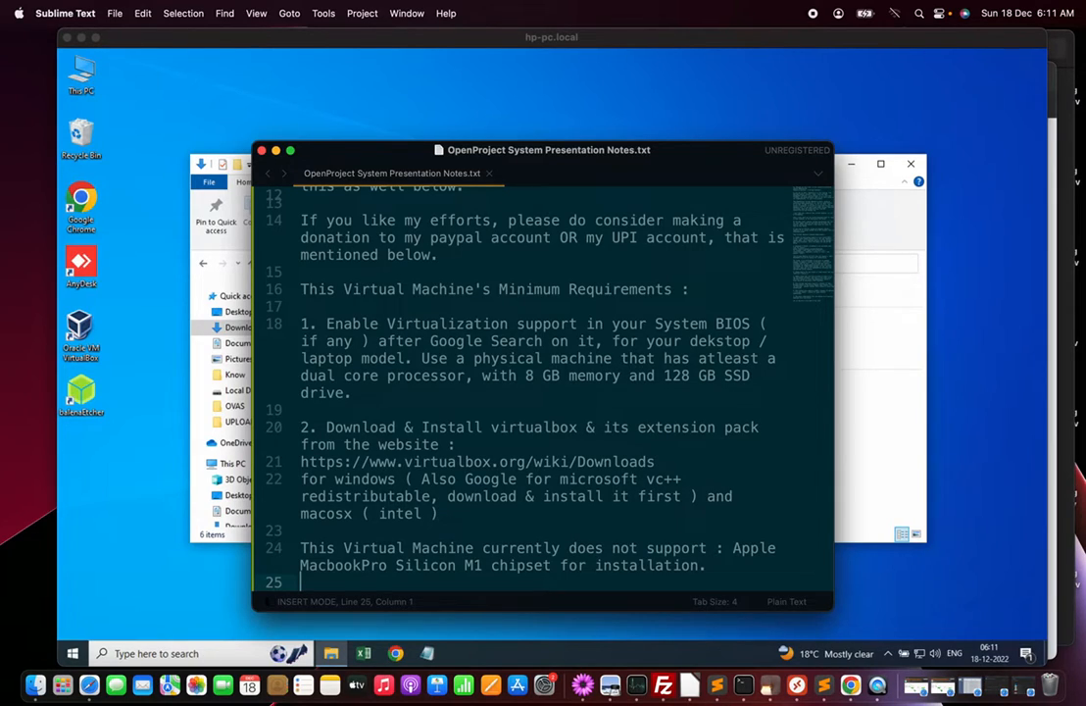
Read the Linux paragraph on installing VirtualBox through the package manager for Debian and Red Hat based systems
key(Down)
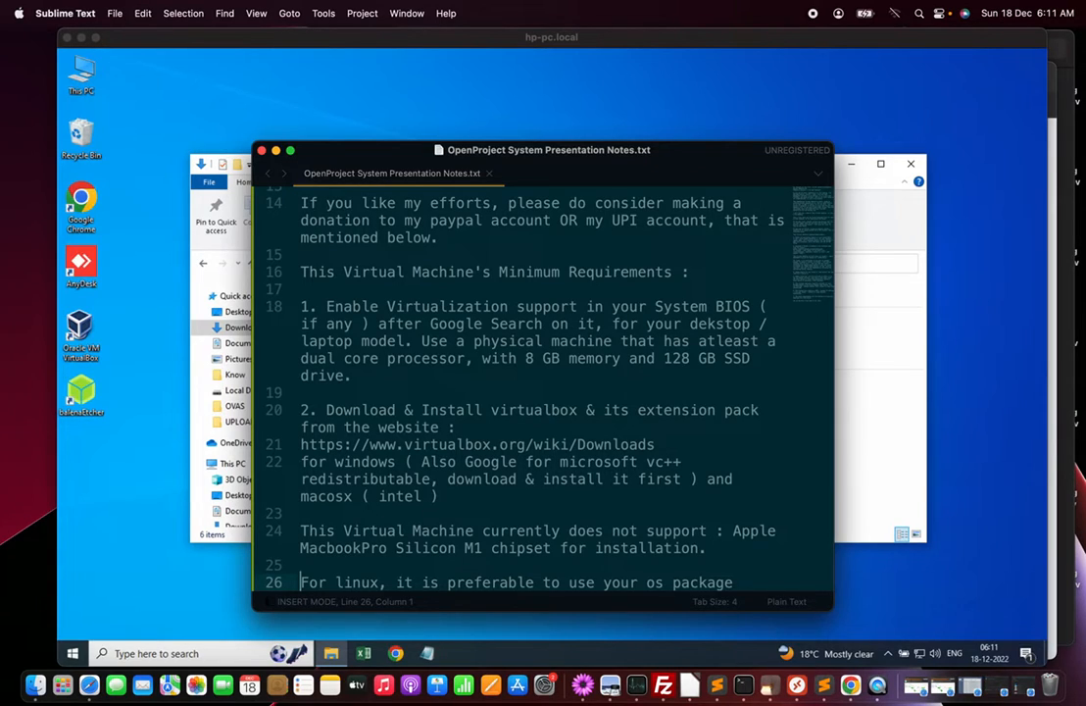
key(Down)
key(Down)
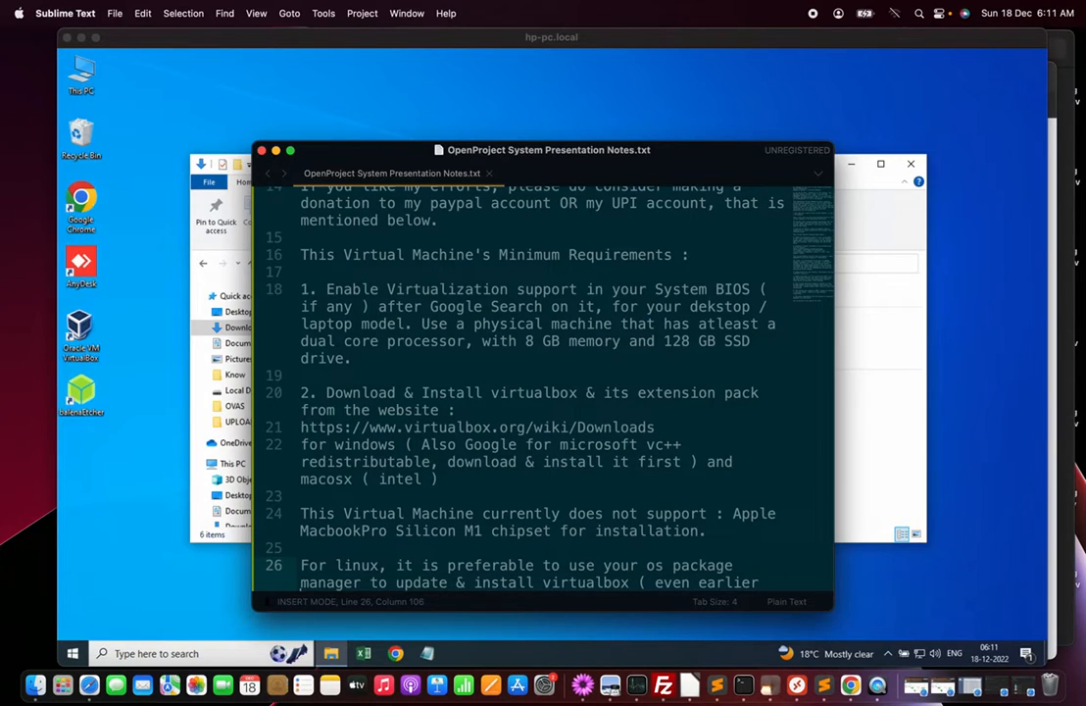
key(Down)
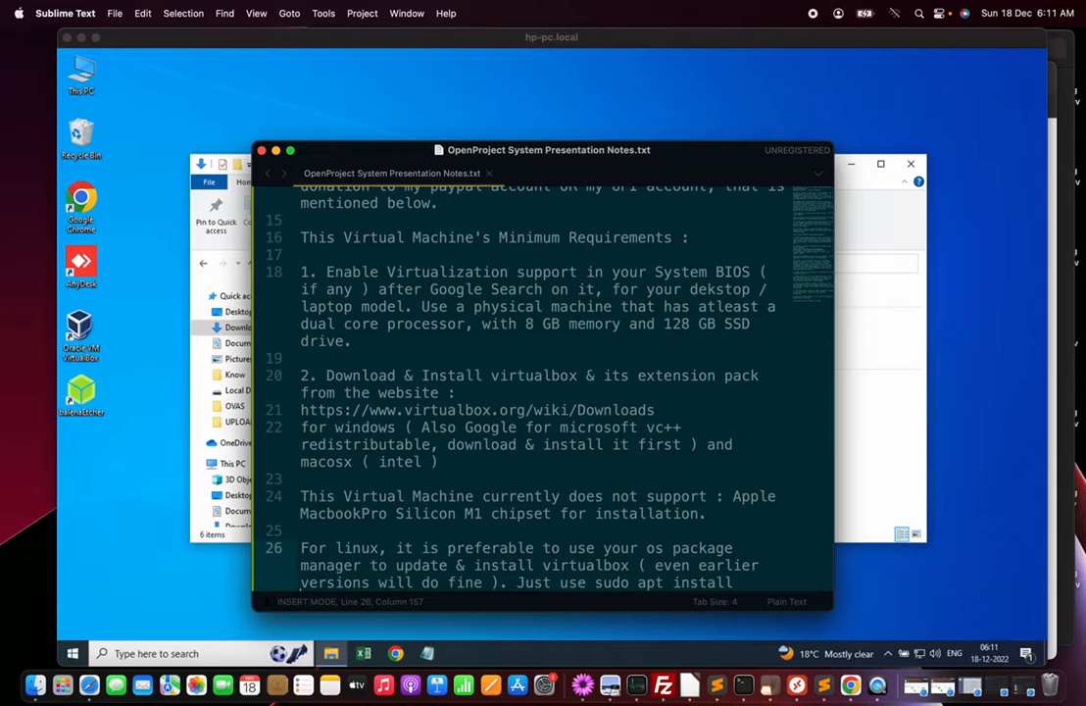
key(Down)
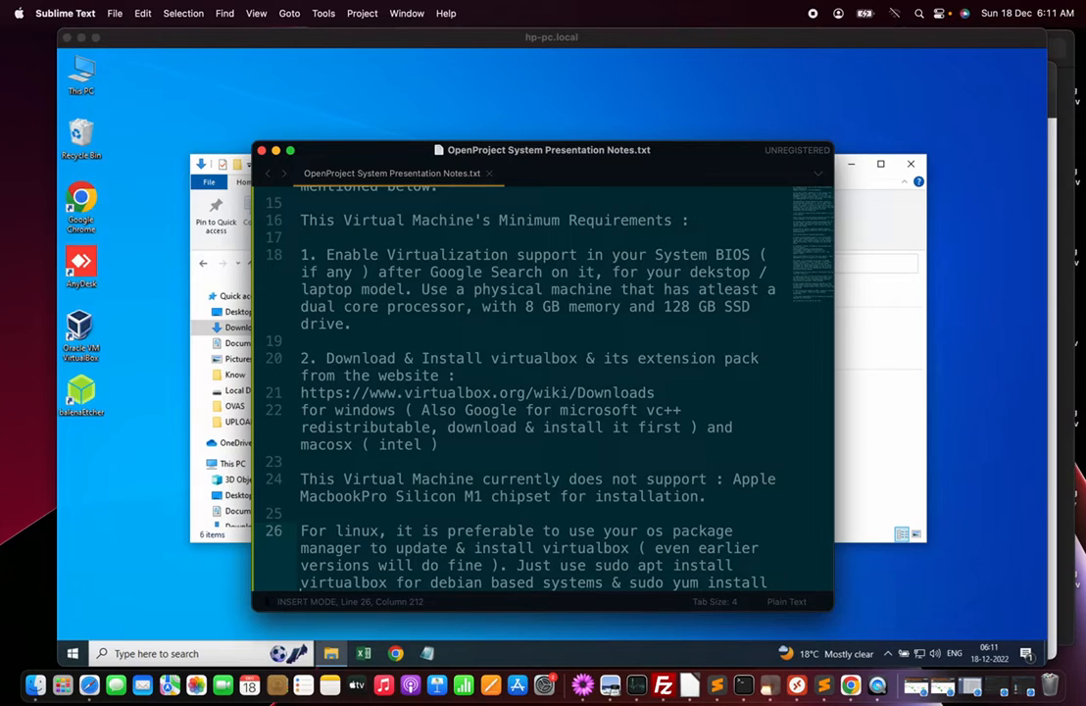
key(Down)
key(Down)
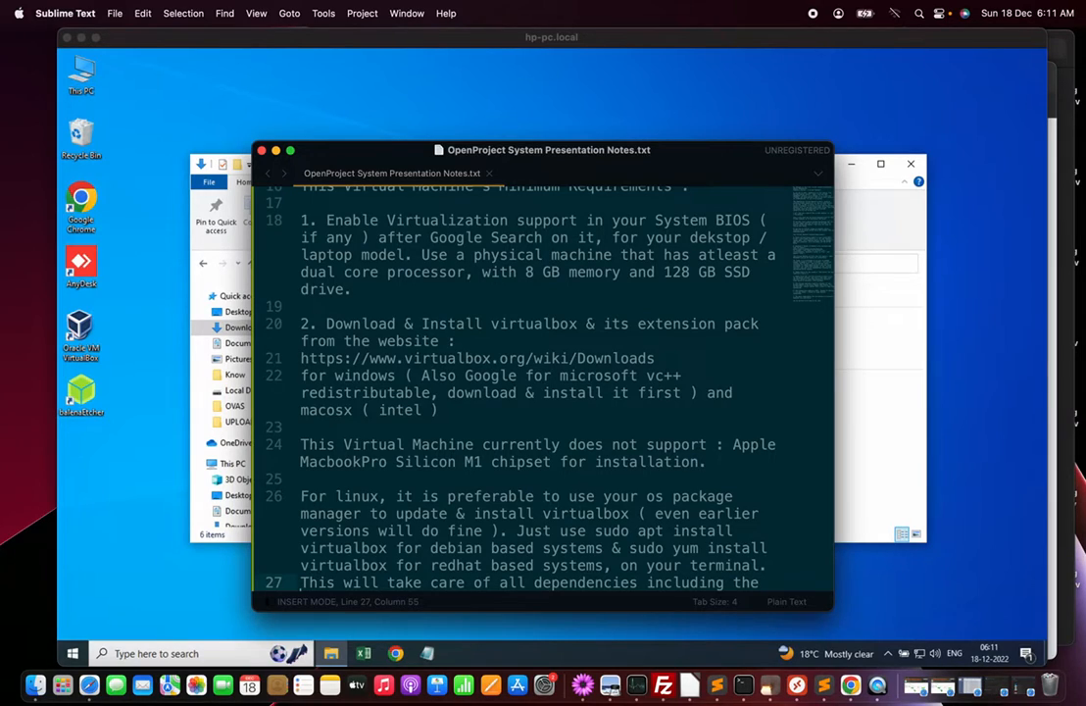
key(Down)
key(Down)
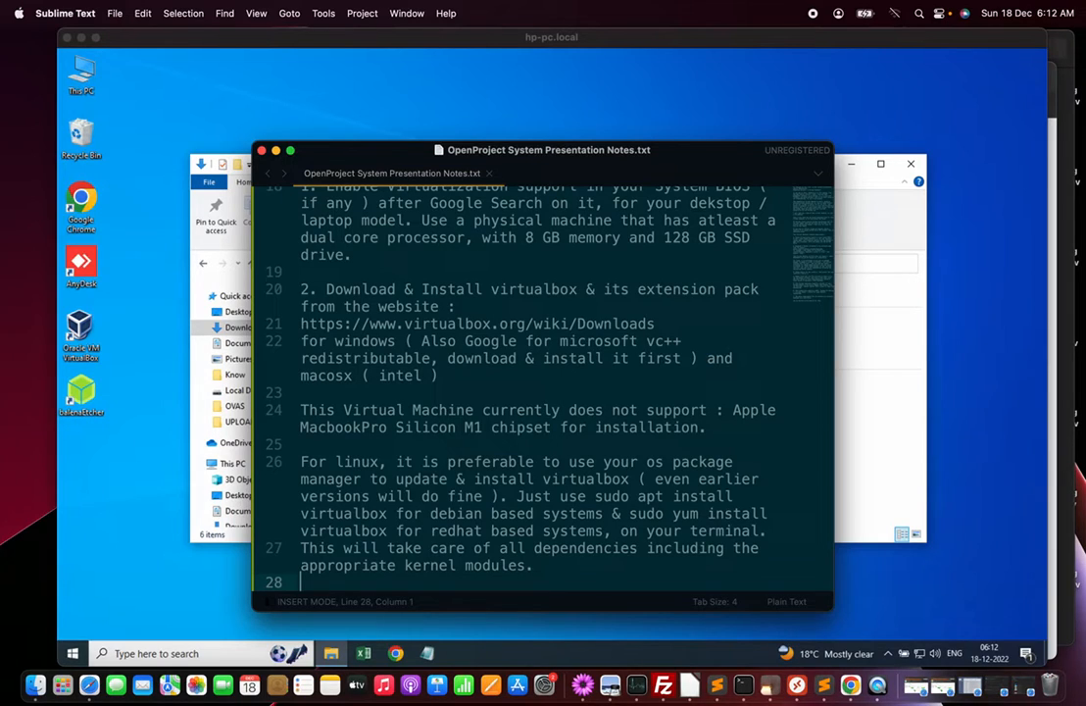
Read the third requirement on resolving reported issues and the fourth on importing, starting and closing the .ova virtual machine
key(Down)
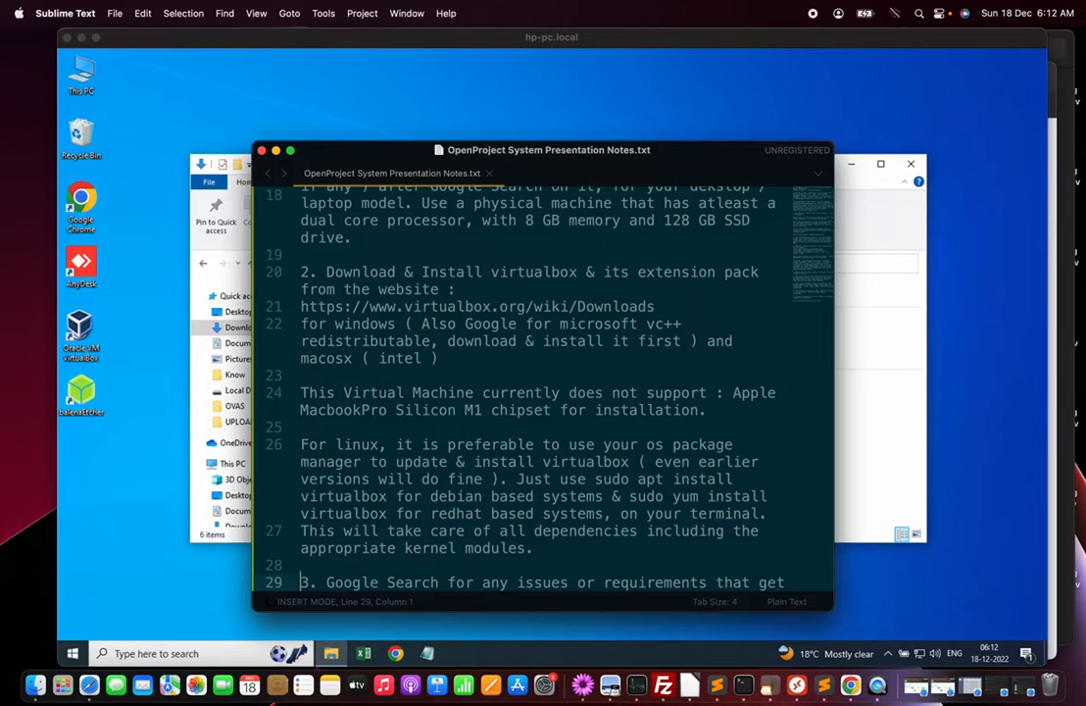
key(Down)
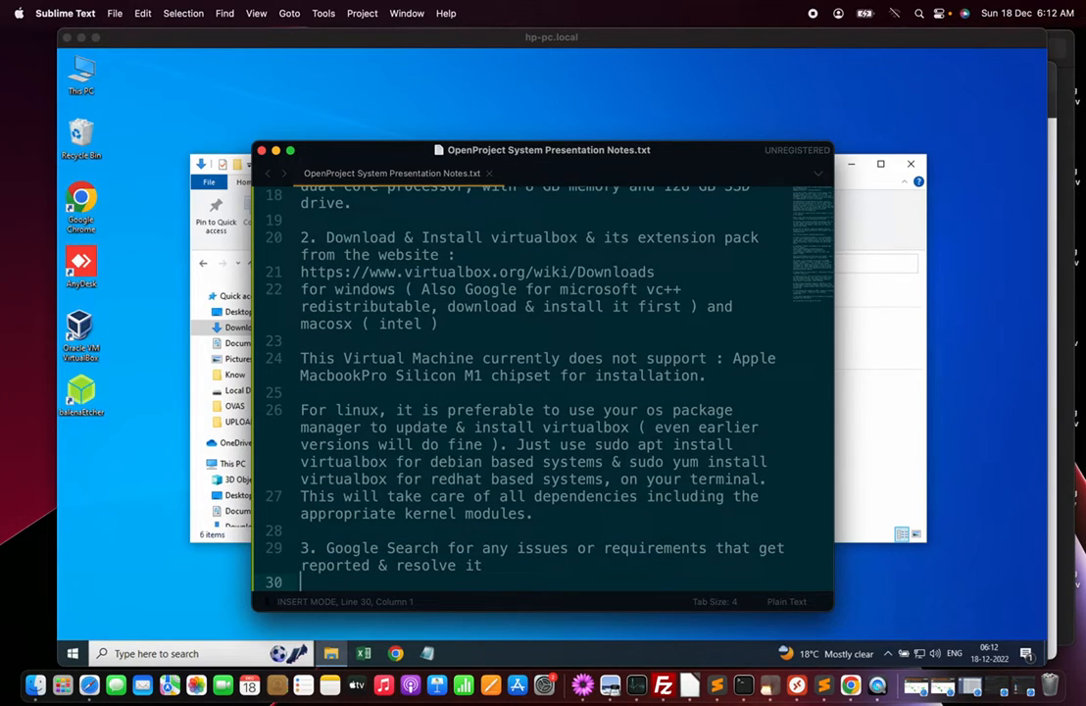
key(Down)
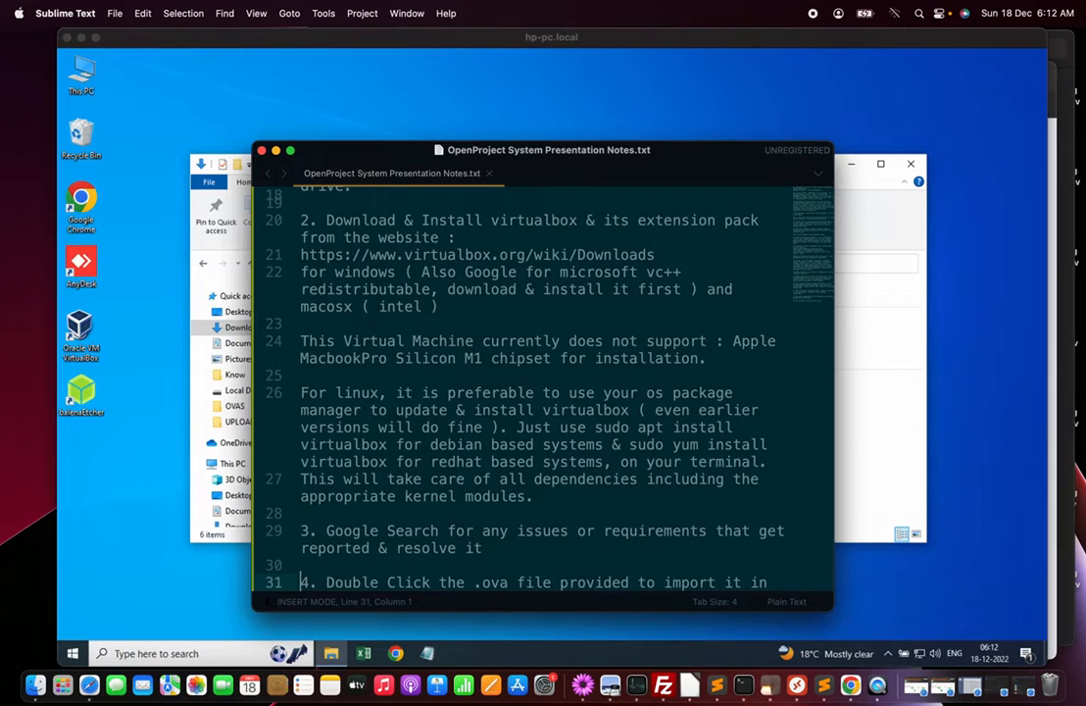
key(Down)
key(Down)
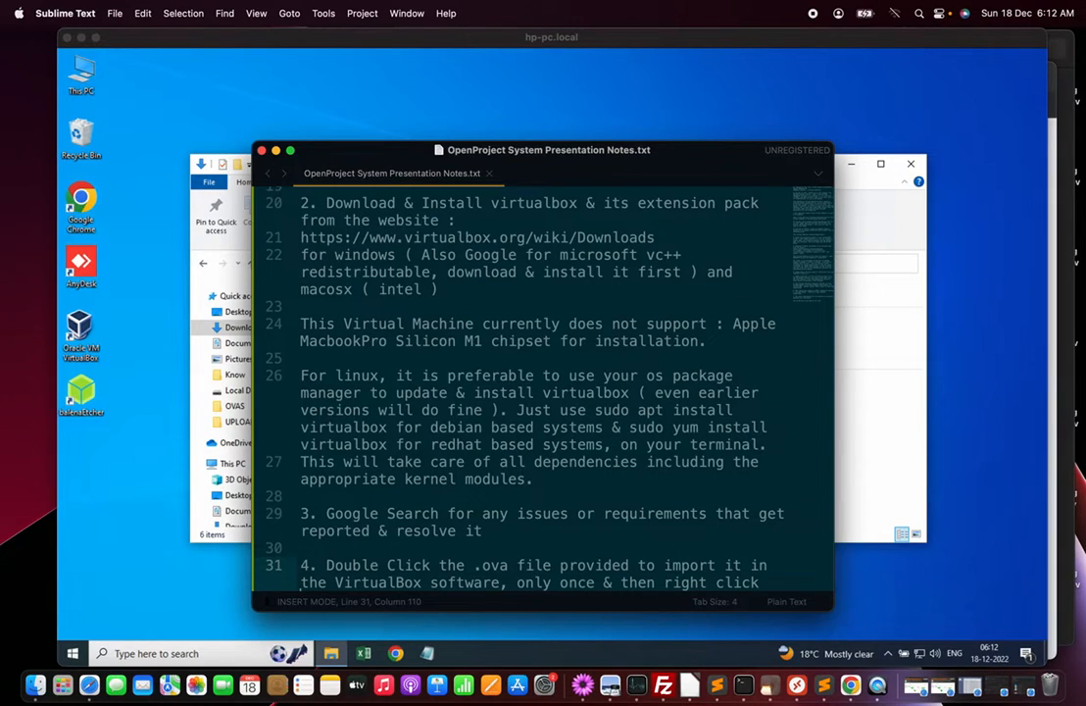
text(the Start option to start this OpenProject System & )
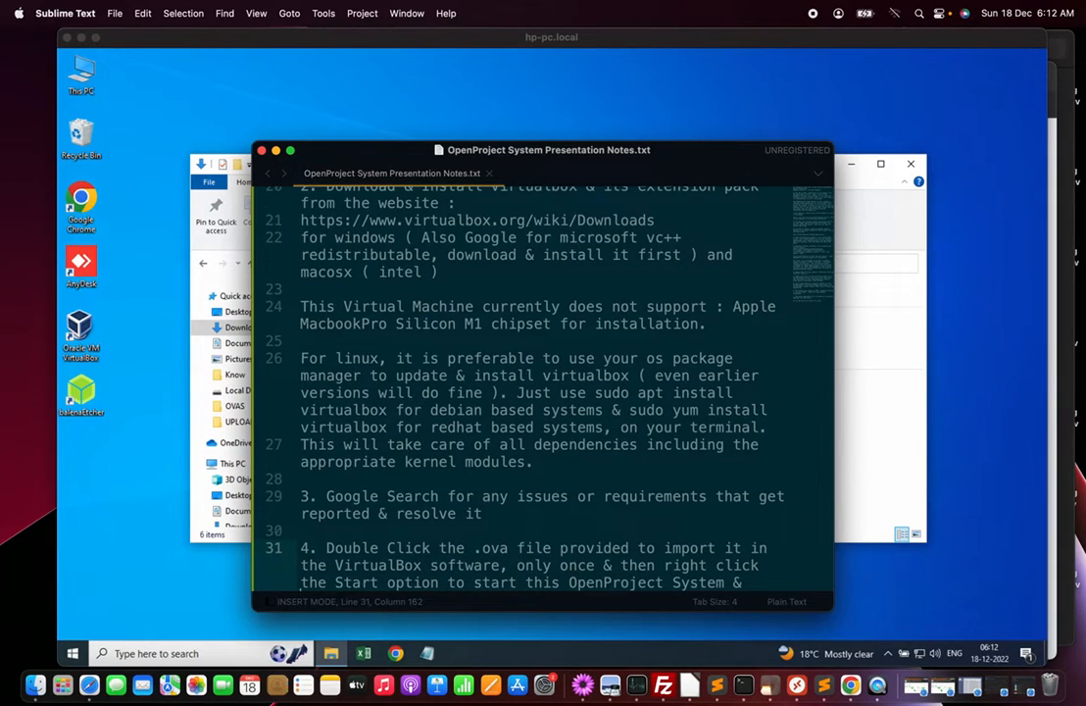
text(Close option to Savestate / ACPI Shutdown.)
key(Return)
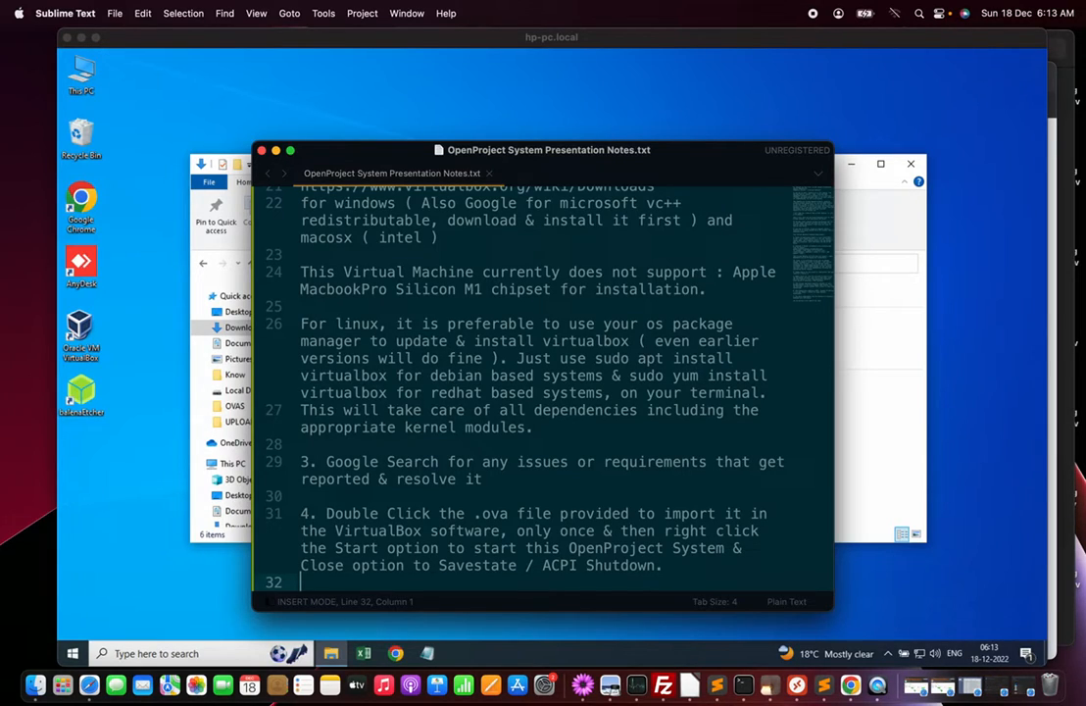
key(Down)
key(Up)
key(Up)
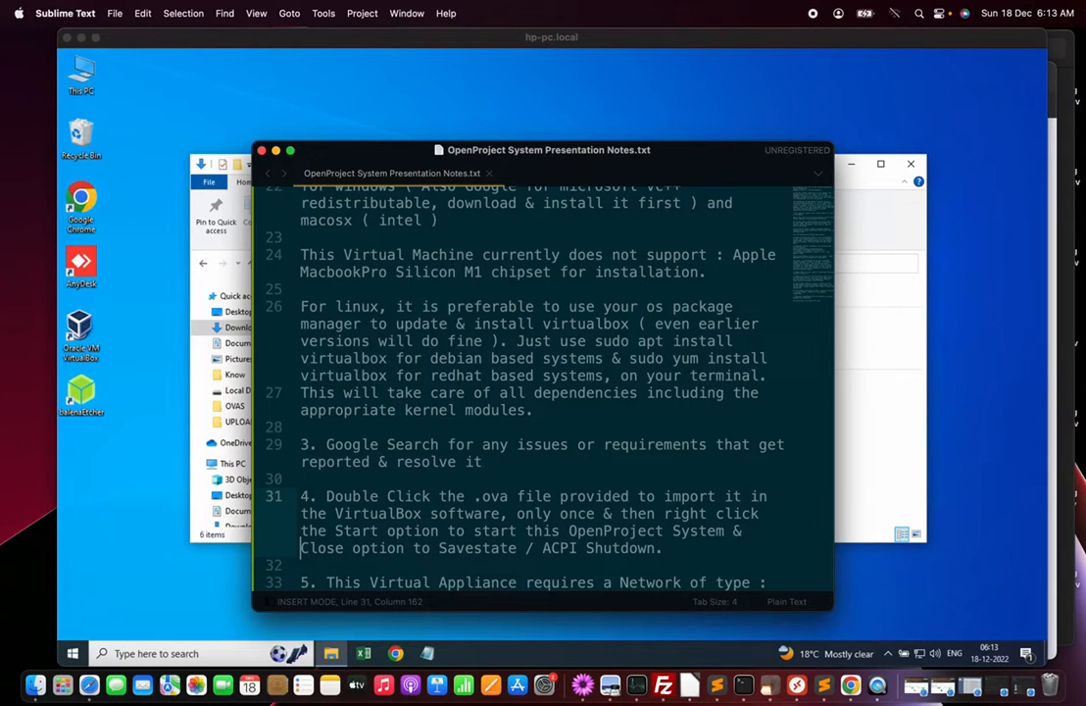
Read the fifth requirement on the Bridged Adapter network type and the active adapter name
key(Down)
key(Down)
key(Down)
key(Up)
key(Down)
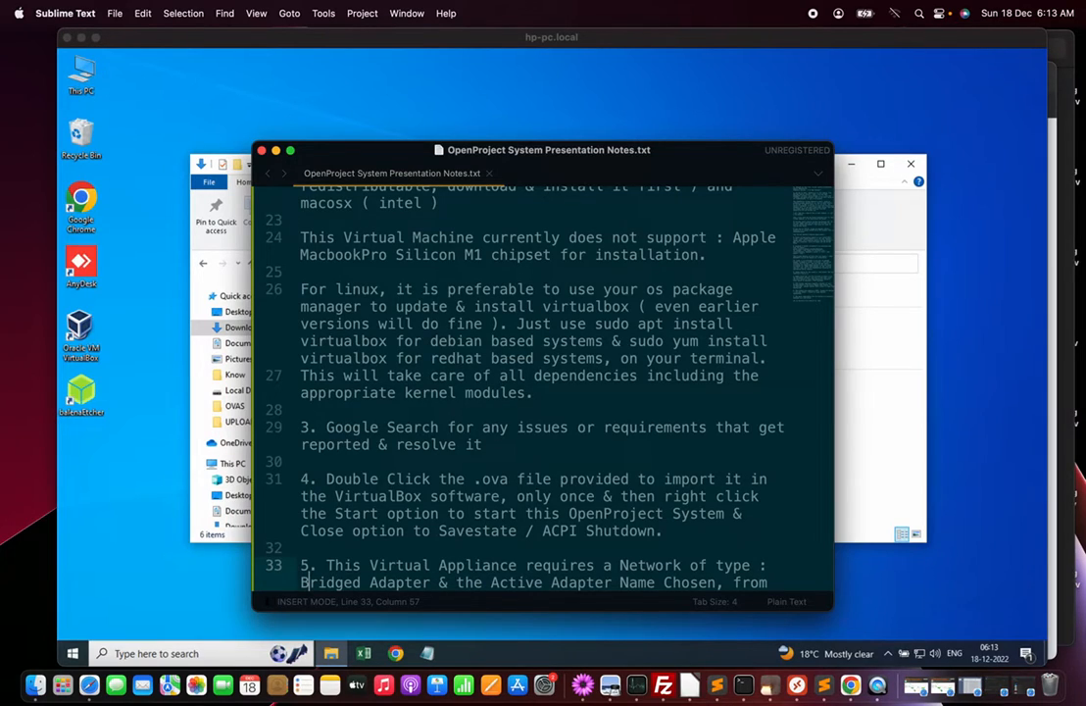
key(Down)
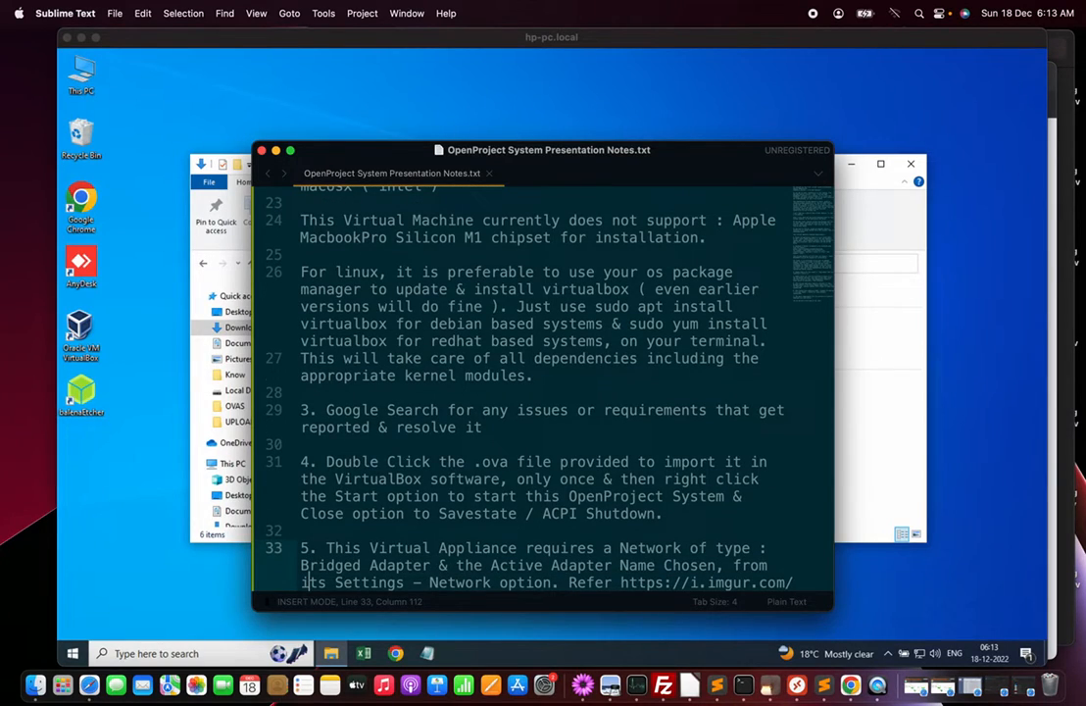
key(Down)
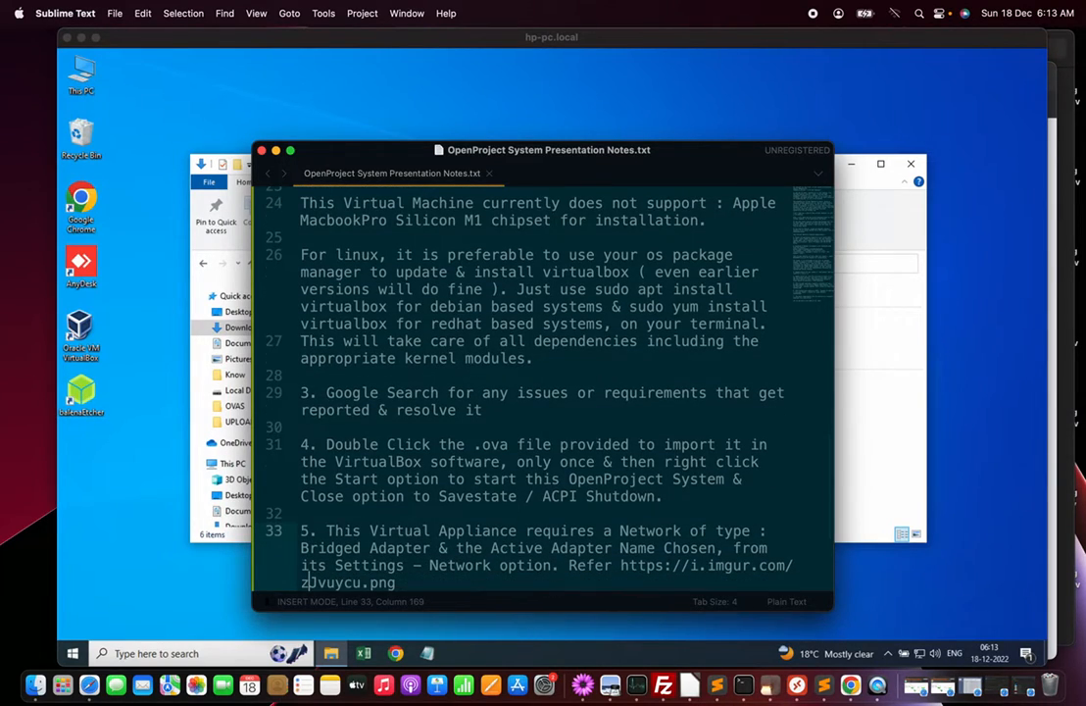
key(Down)
key(Down)
key(Up)
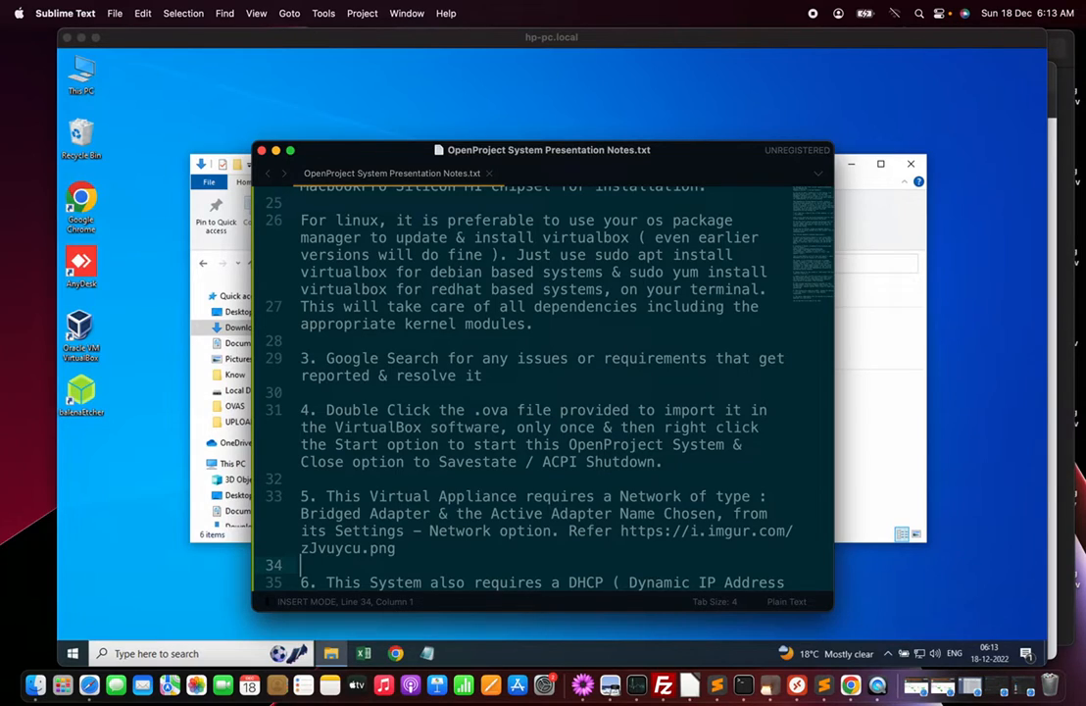
Read the sixth and seventh requirements on DHCP and extra requirements, through to the closing line introducing the live demo
key(Down)
key(super+Right)
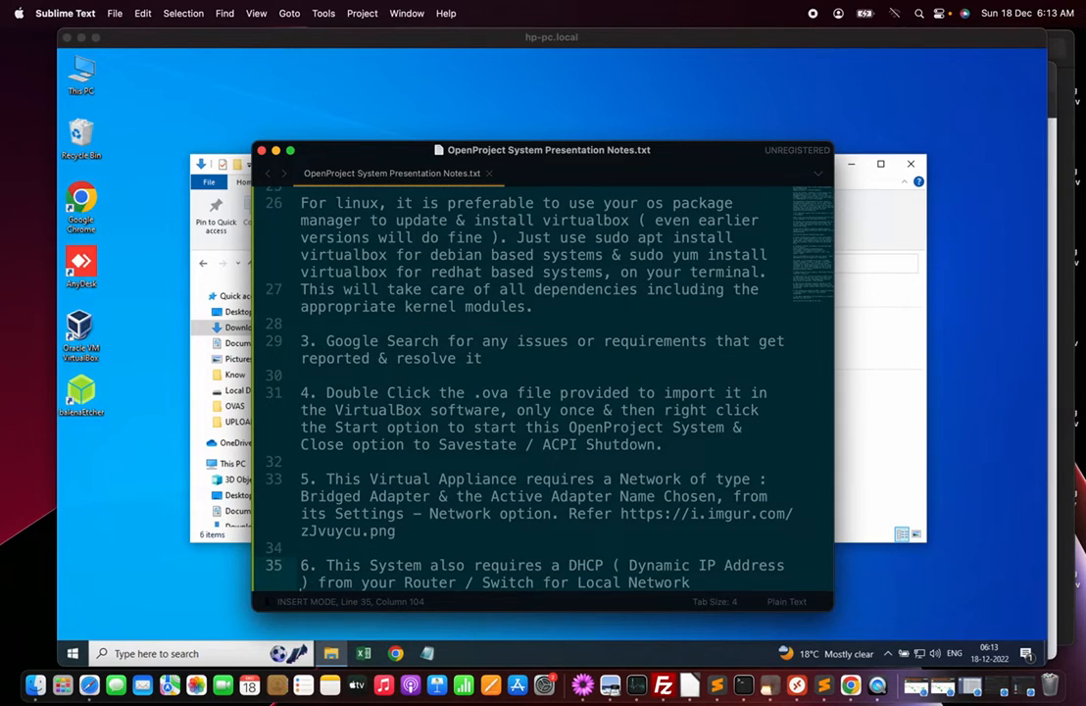
key(Down)
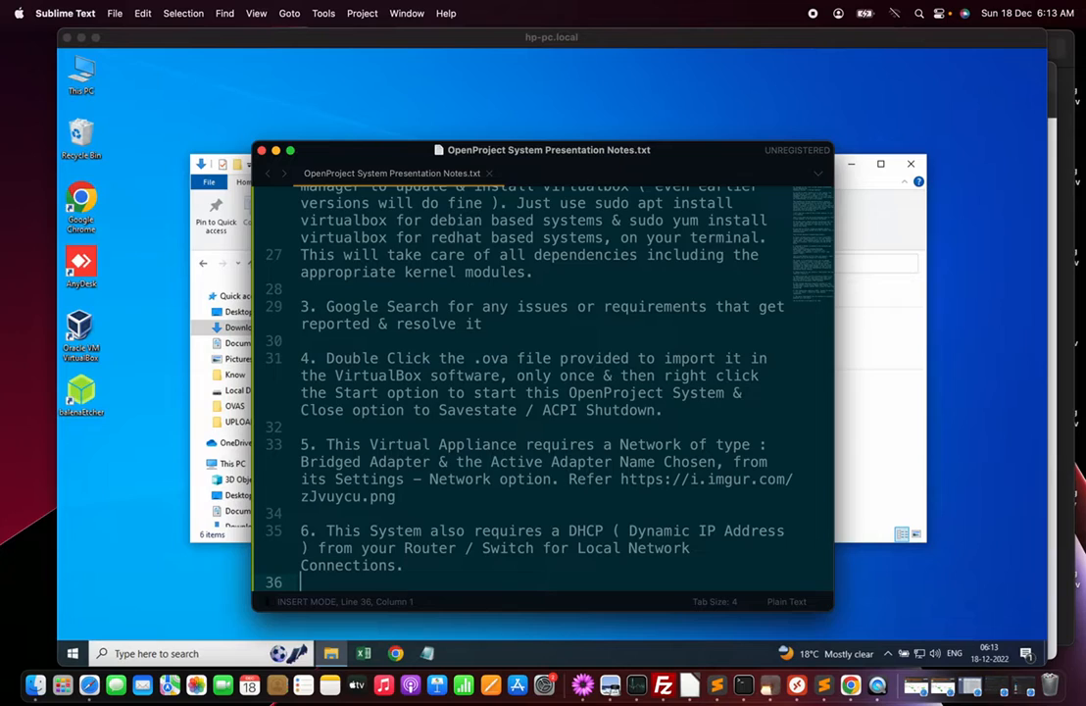
key(Down)
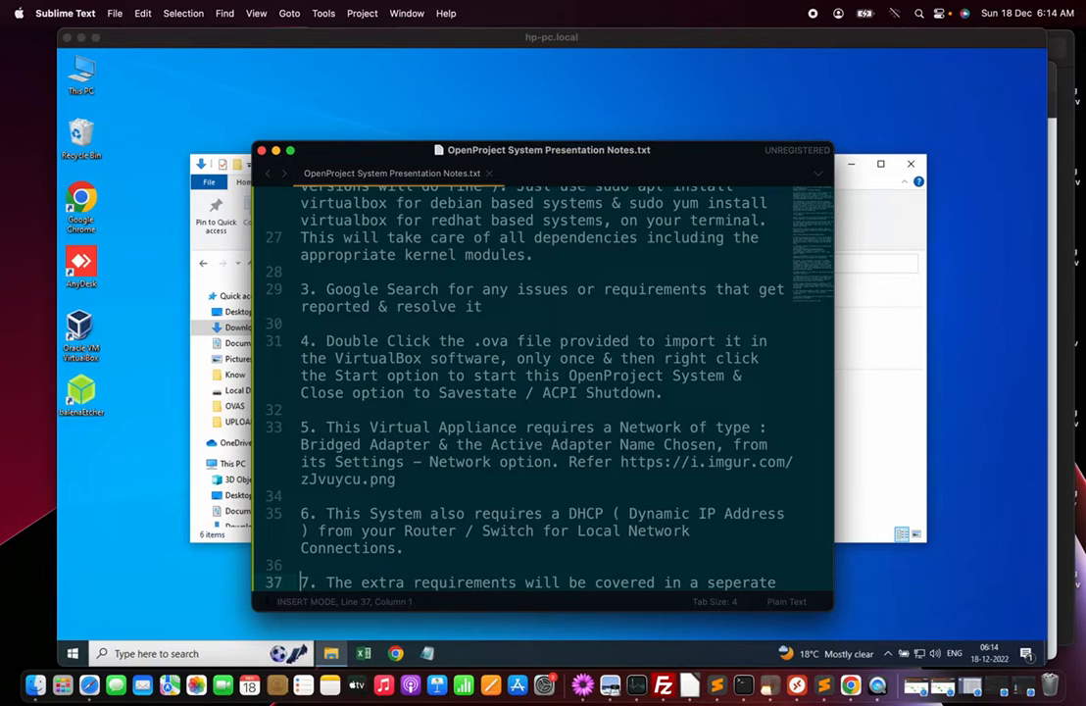
key(Down)
key(Down)
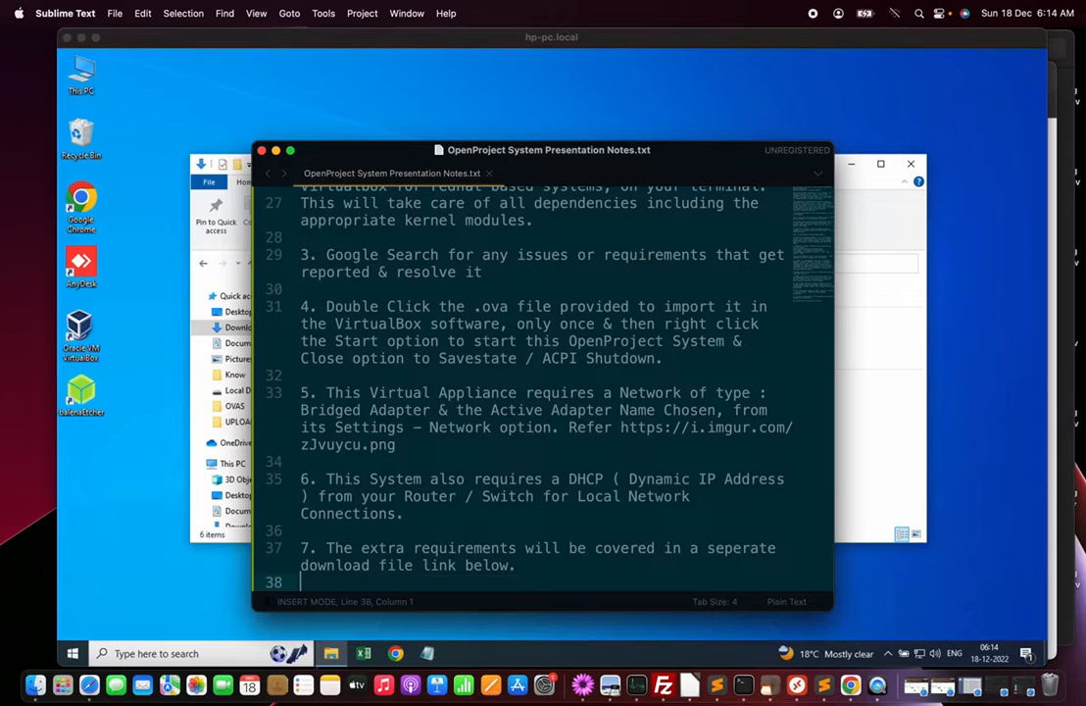
key(Return)
text(Let us now see a live demo of all this)
key(Return)
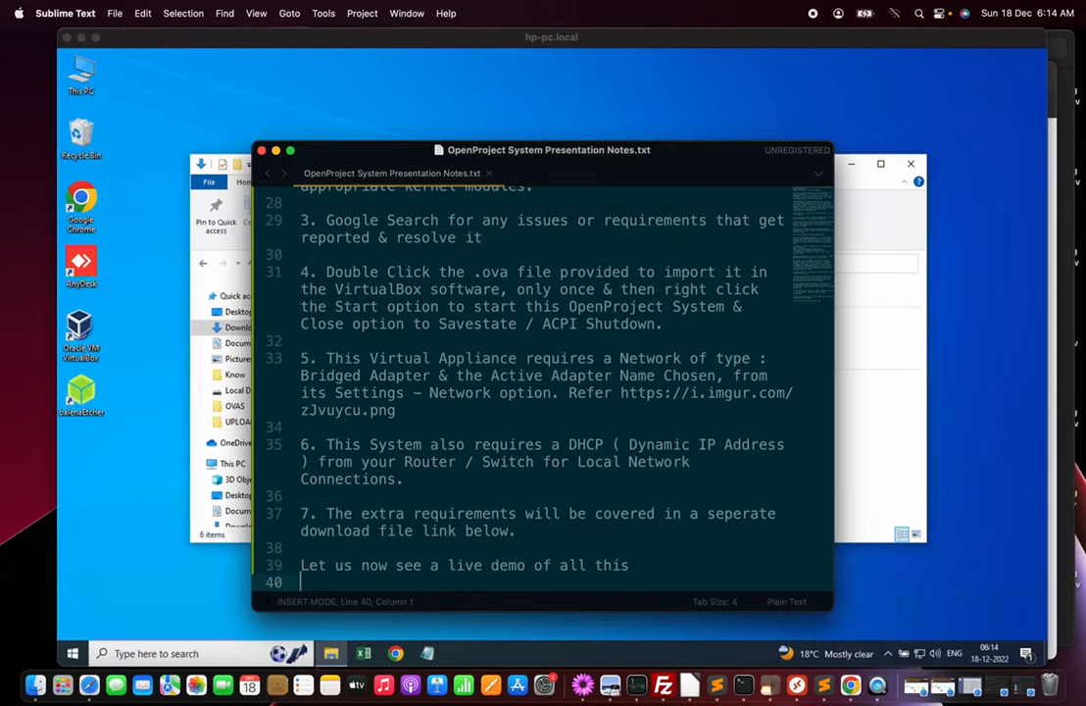
Switch to the hp-pc.local remote desktop and point out VC_redist.x64.exe and VirtualBox-7.0.2-154219-Win.exe in the Downloads folder
click(508, 119)
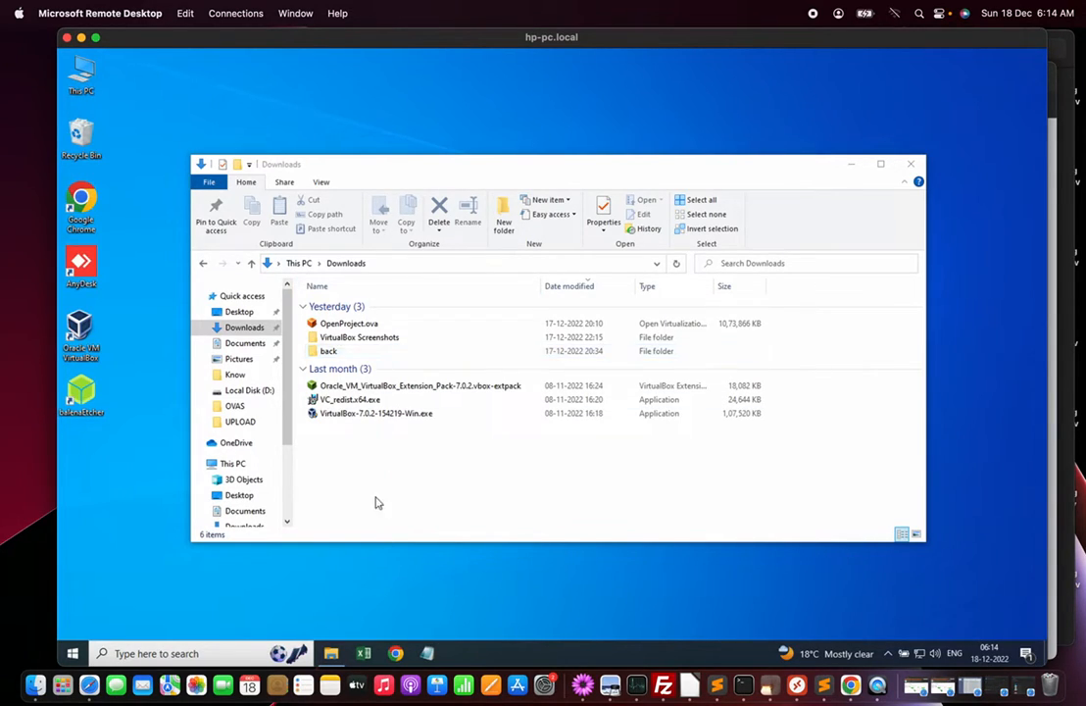
click(368, 417)
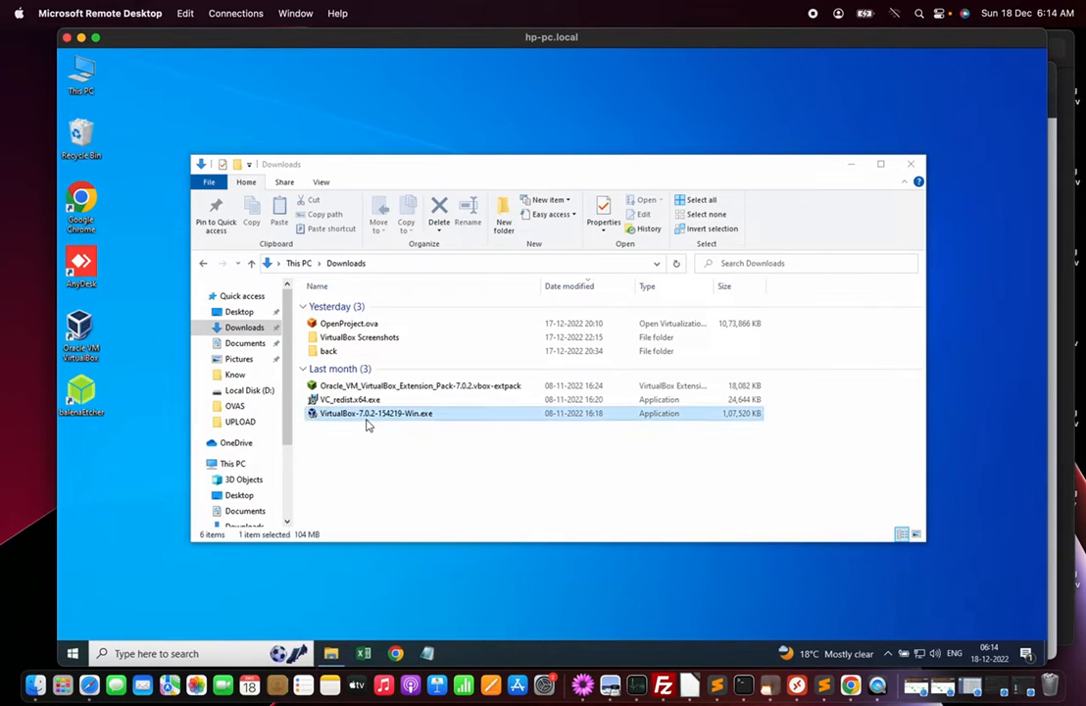
click(348, 402)
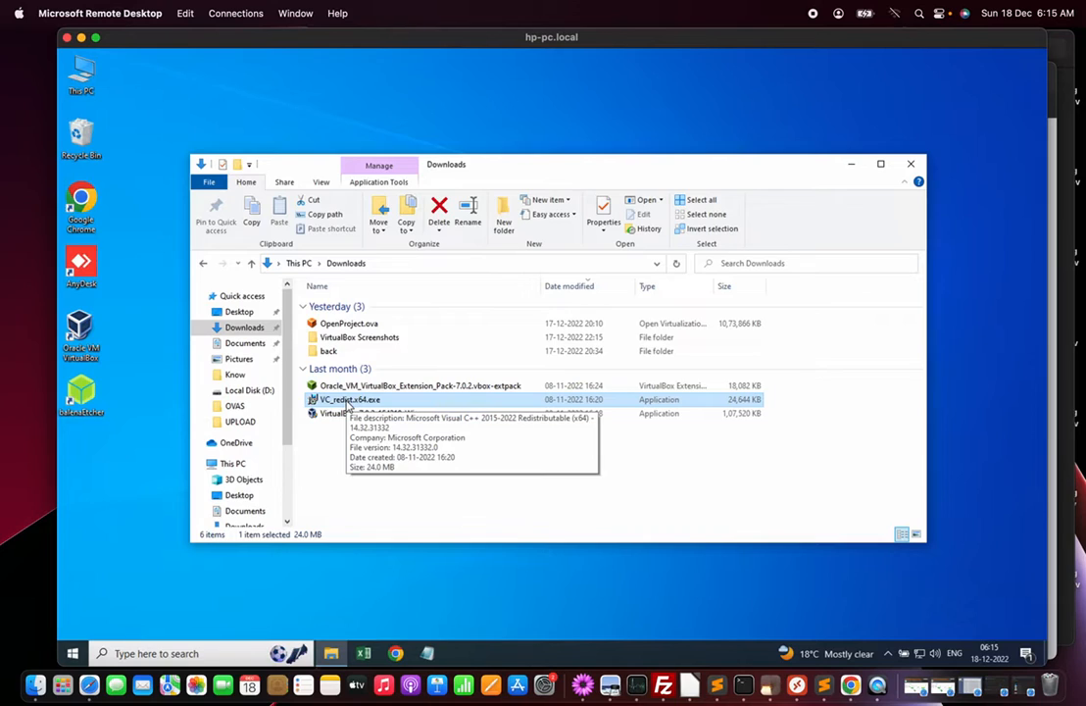
click(347, 466)
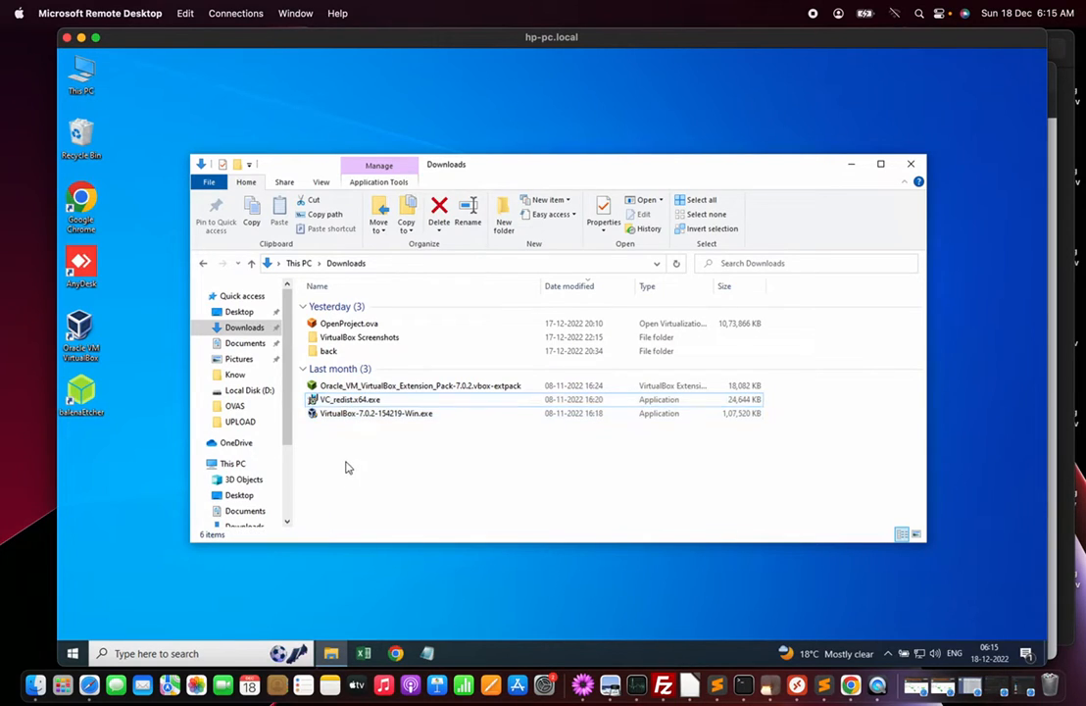
click(359, 420)
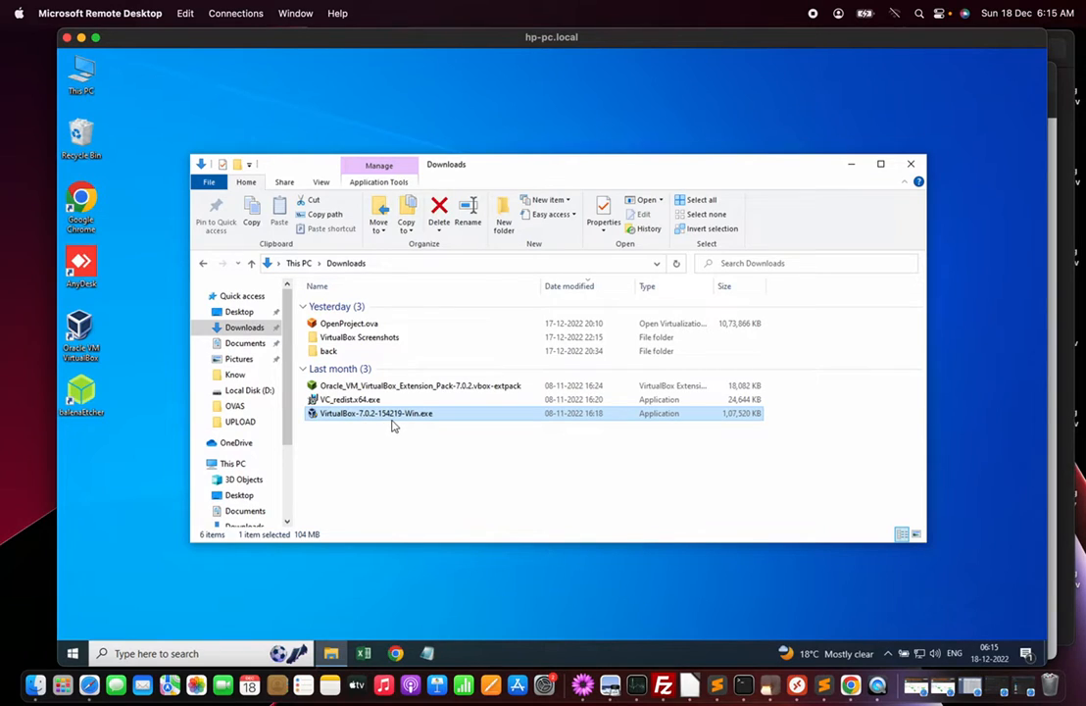
mouse_move(392, 424)
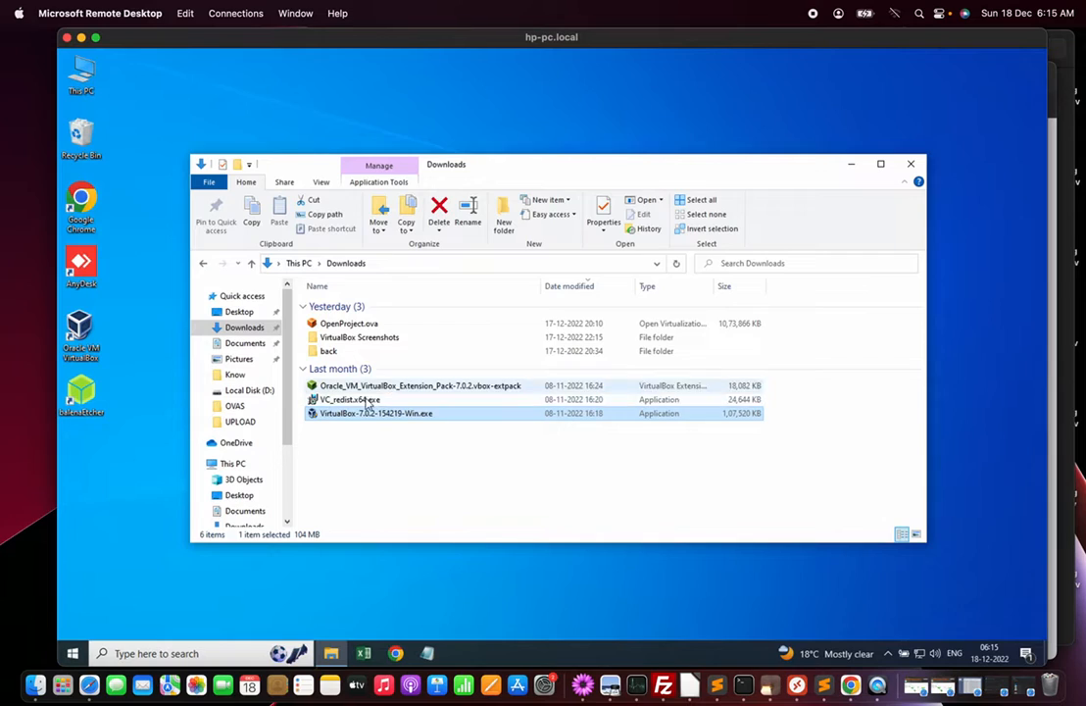
click(364, 450)
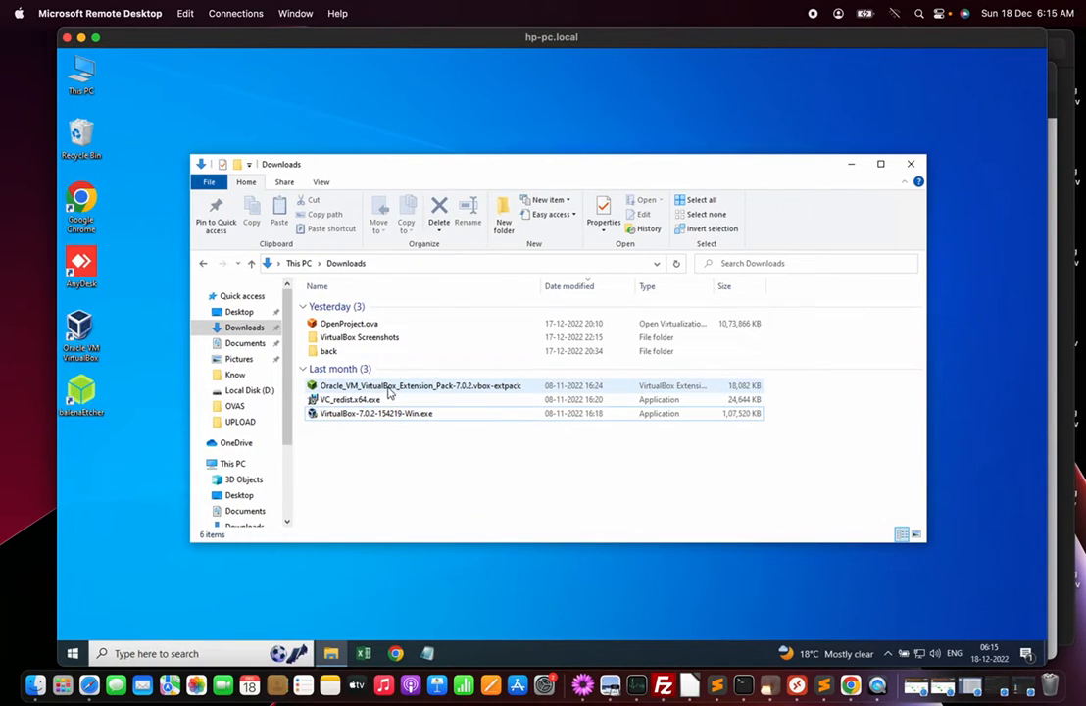
Point out the Oracle VM VirtualBox Extension Pack 7.0.2 file and OpenProject.ova in the Downloads folder
click(388, 388)
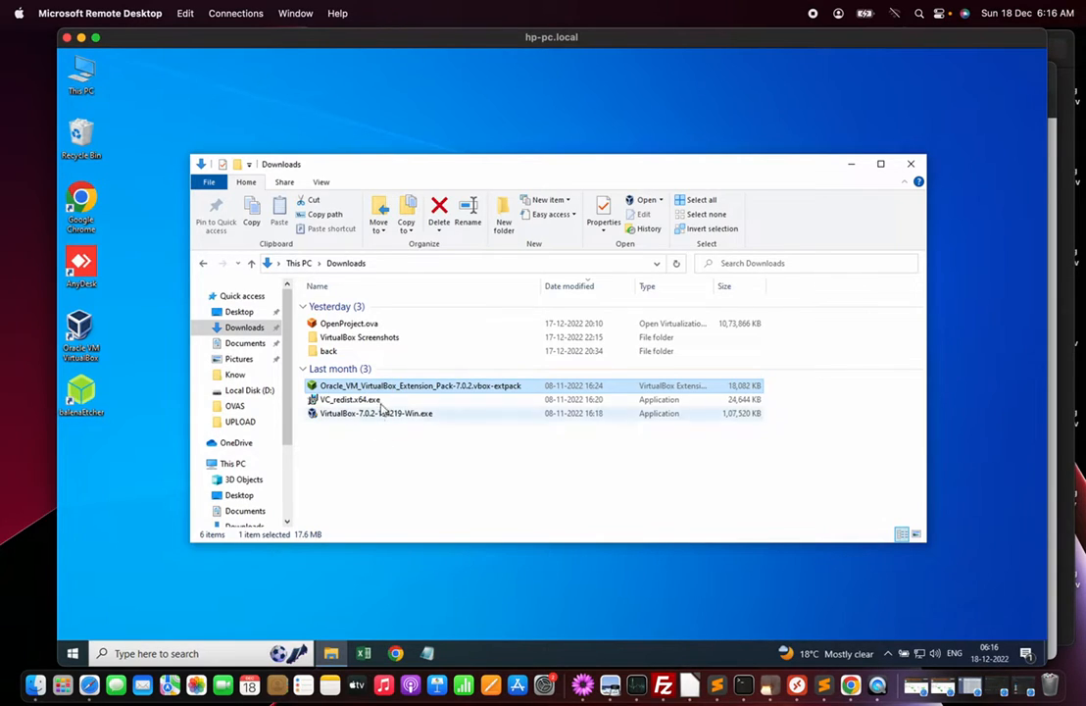
click(372, 464)
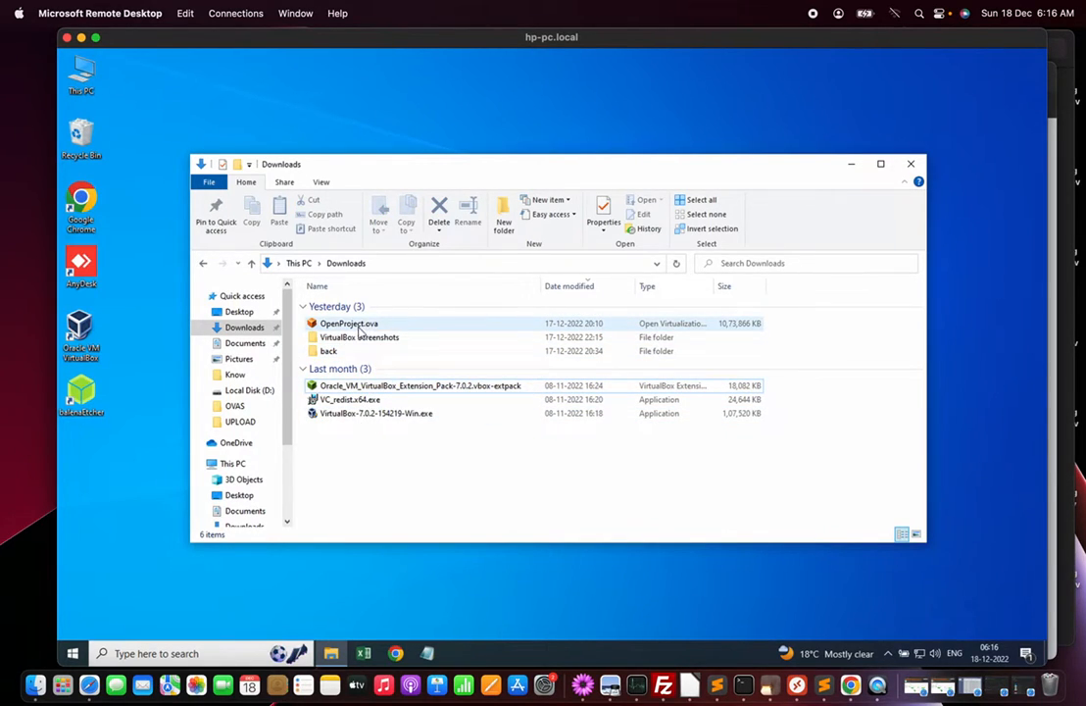
click(358, 327)
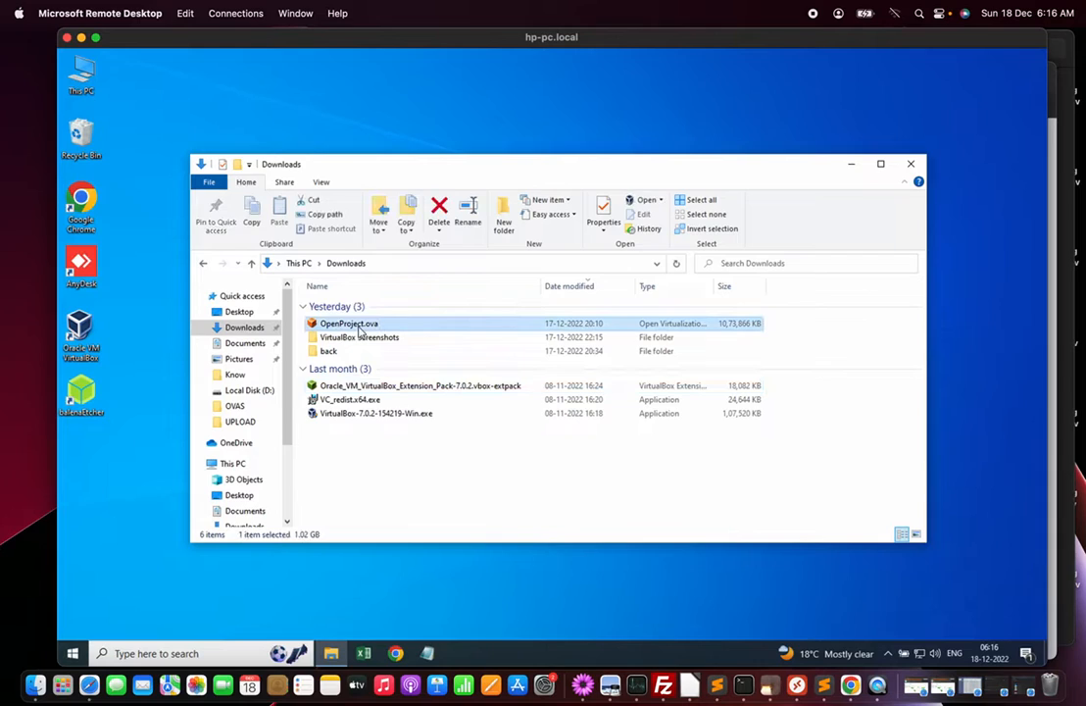
click(359, 459)
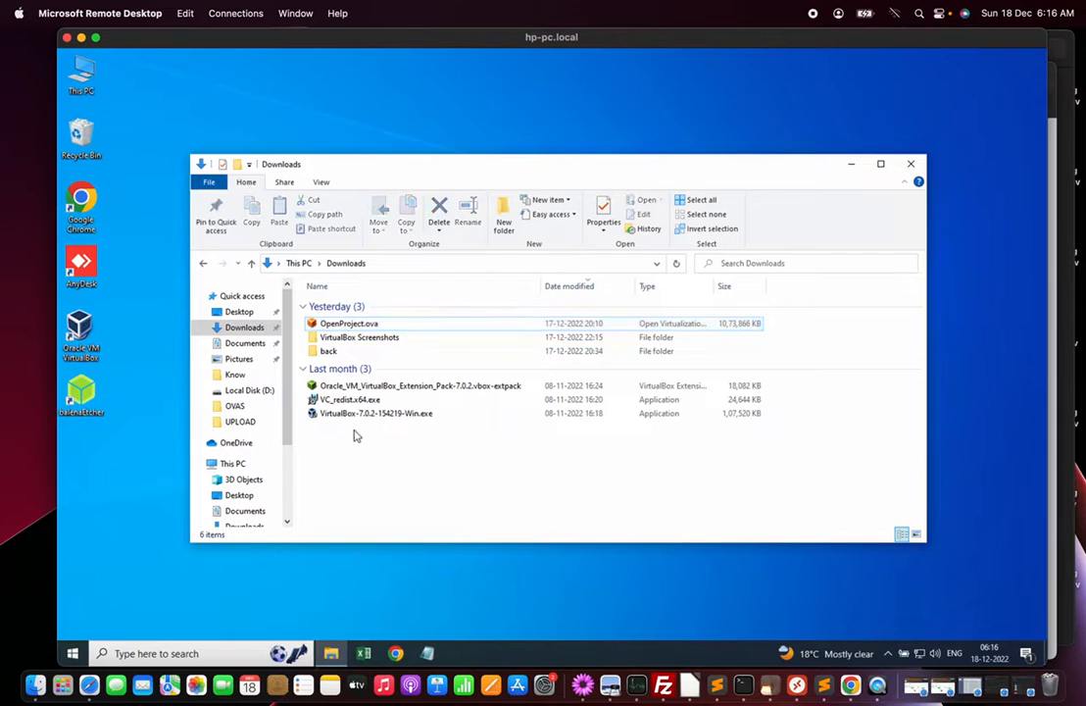
Open OpenProject.ova from the Downloads folder, review the appliance's import settings, and cancel the import
click(363, 328)
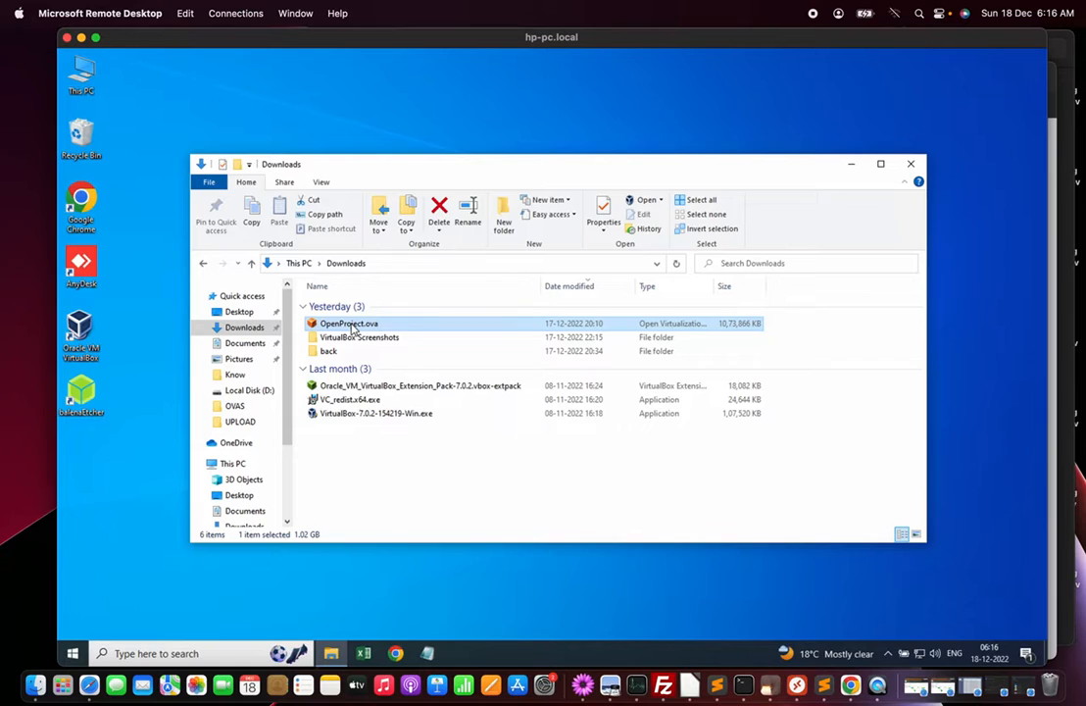
double_click(350, 324)
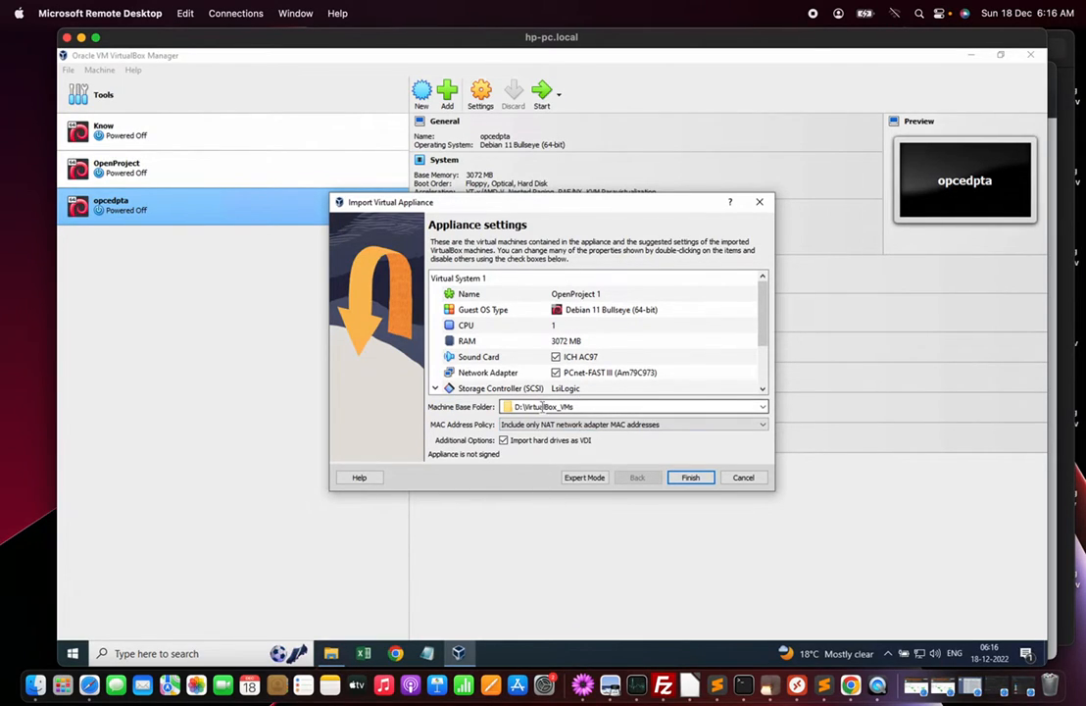
click(693, 479)
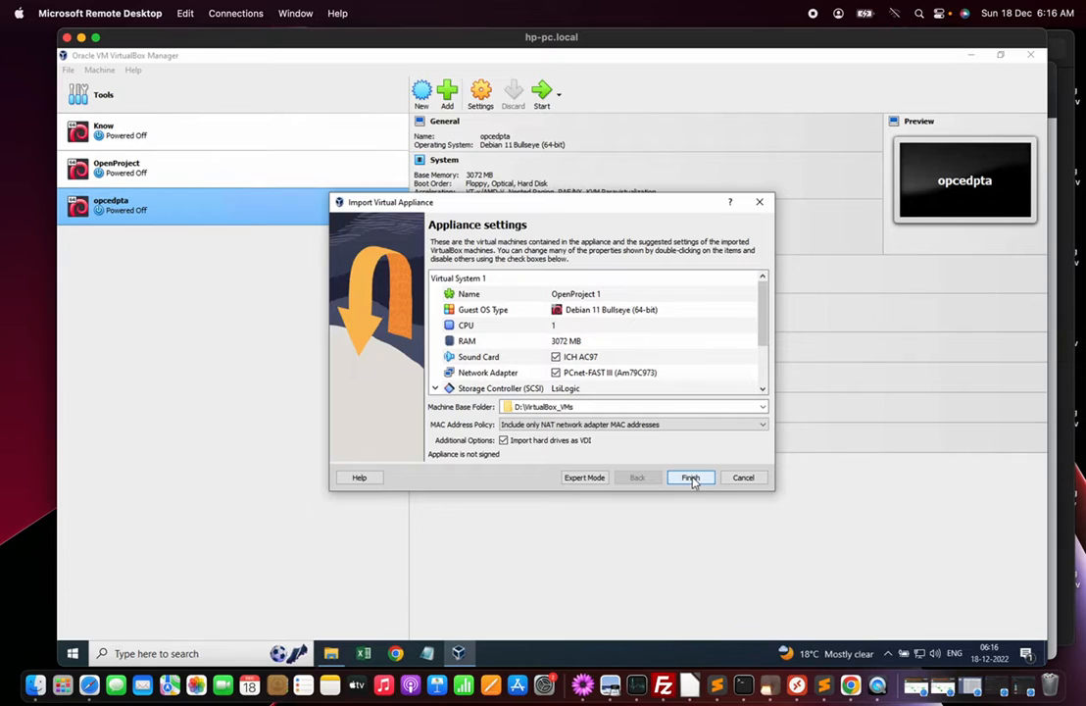
click(752, 479)
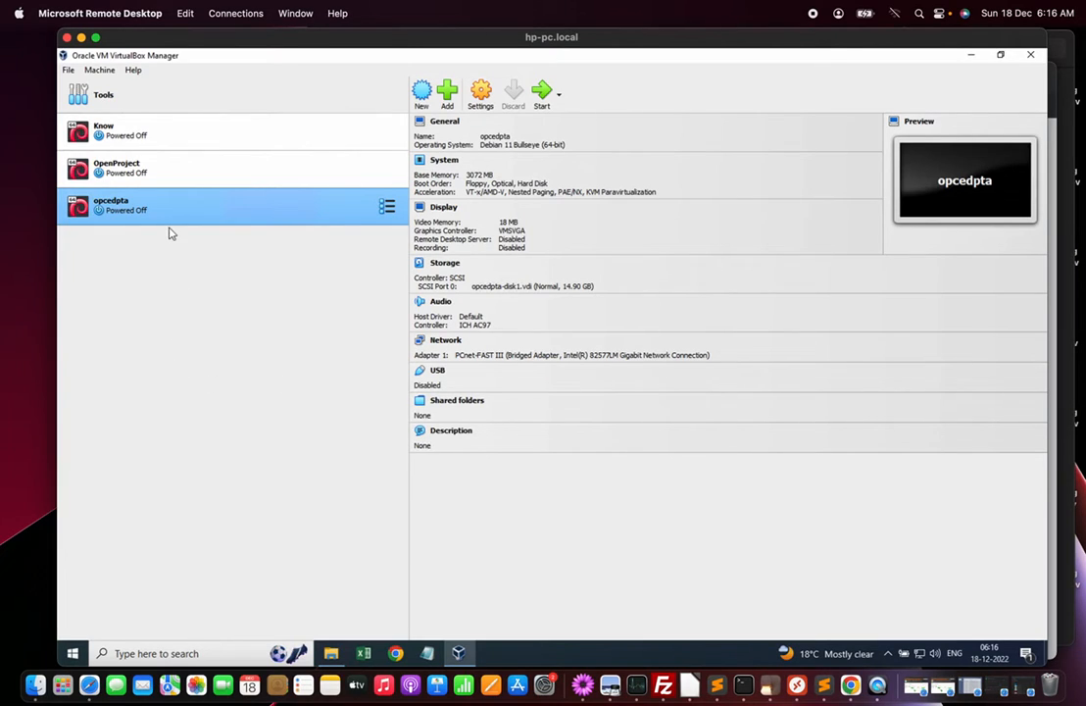
Select the OpenProject virtual machine and review the management commands available for it
click(136, 174)
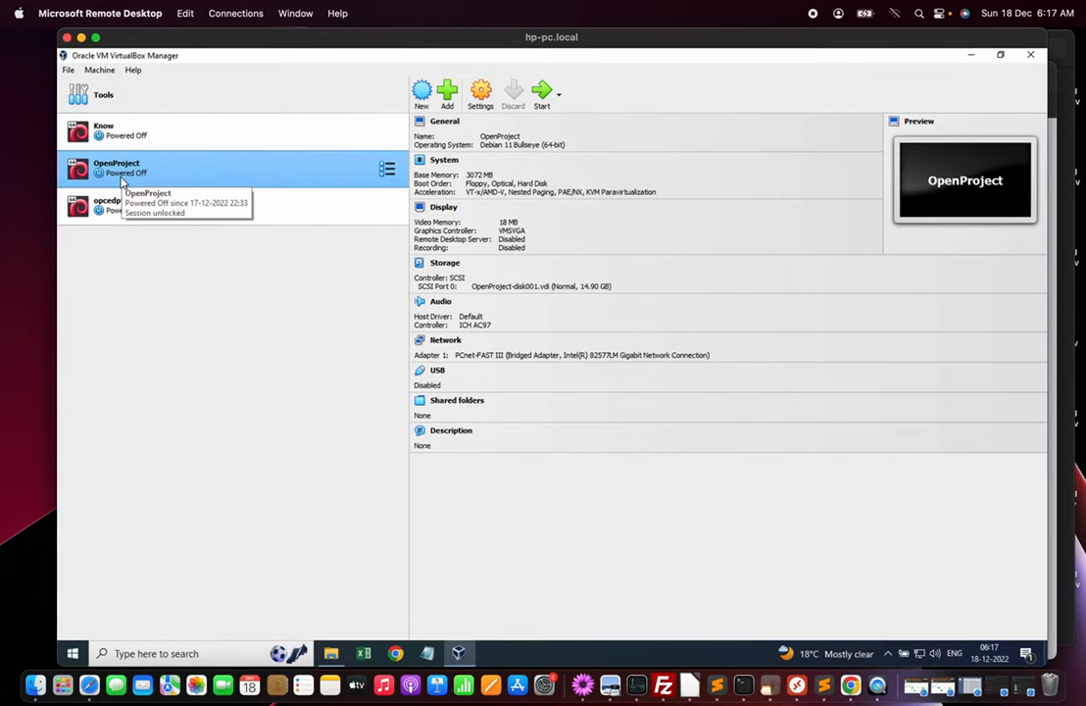
right_click(145, 172)
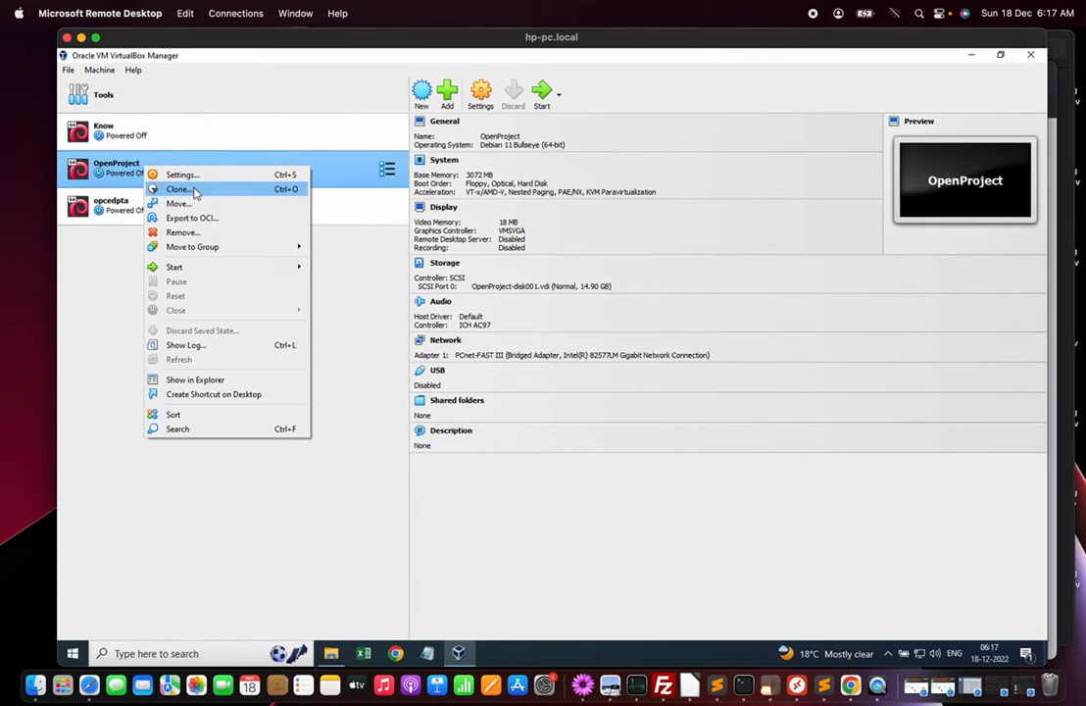
mouse_move(190, 271)
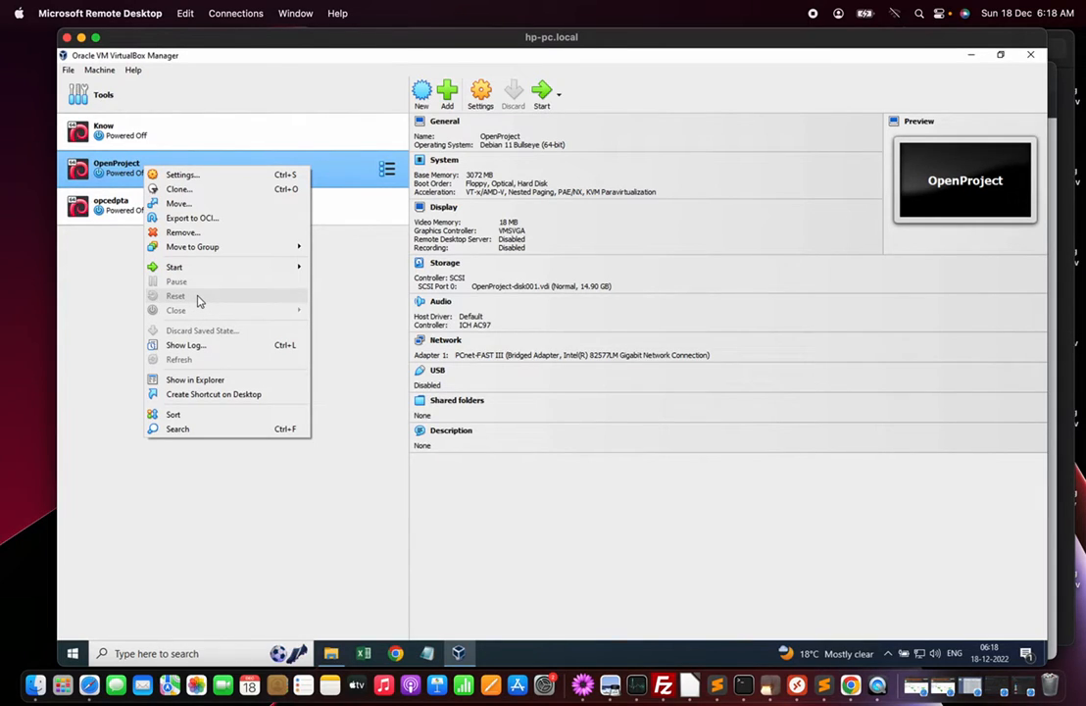
click(110, 168)
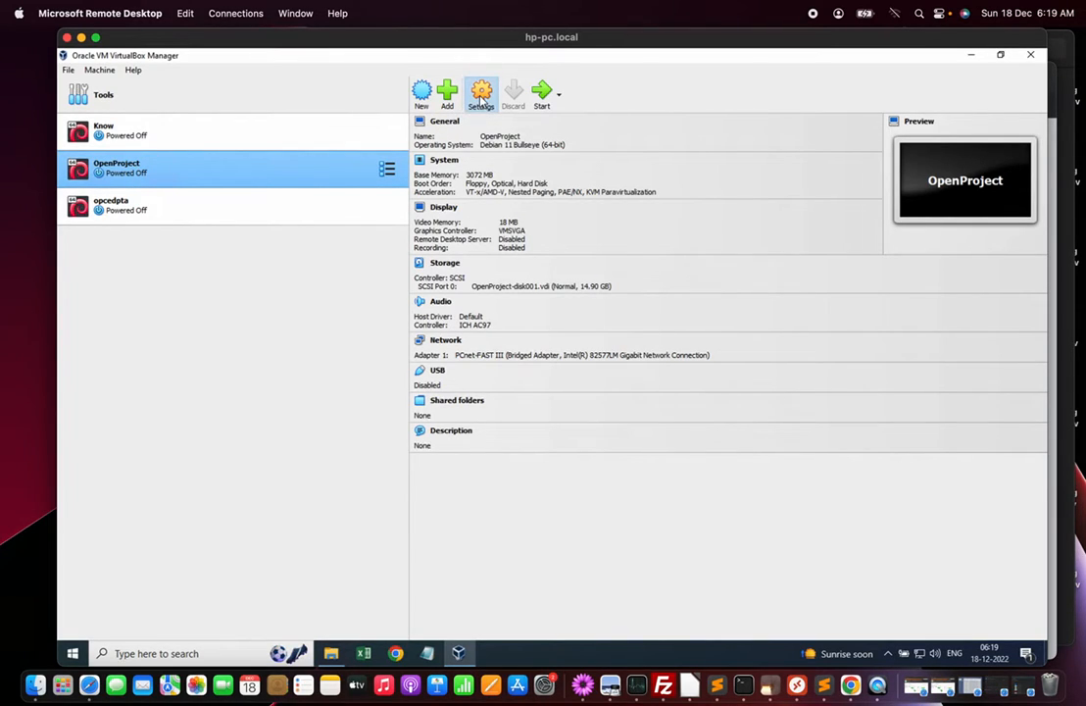
Confirm the OpenProject machine's network settings with Adapter 1's name set to Intel(R) 82577LM Gigabit Network Connection
click(482, 95)
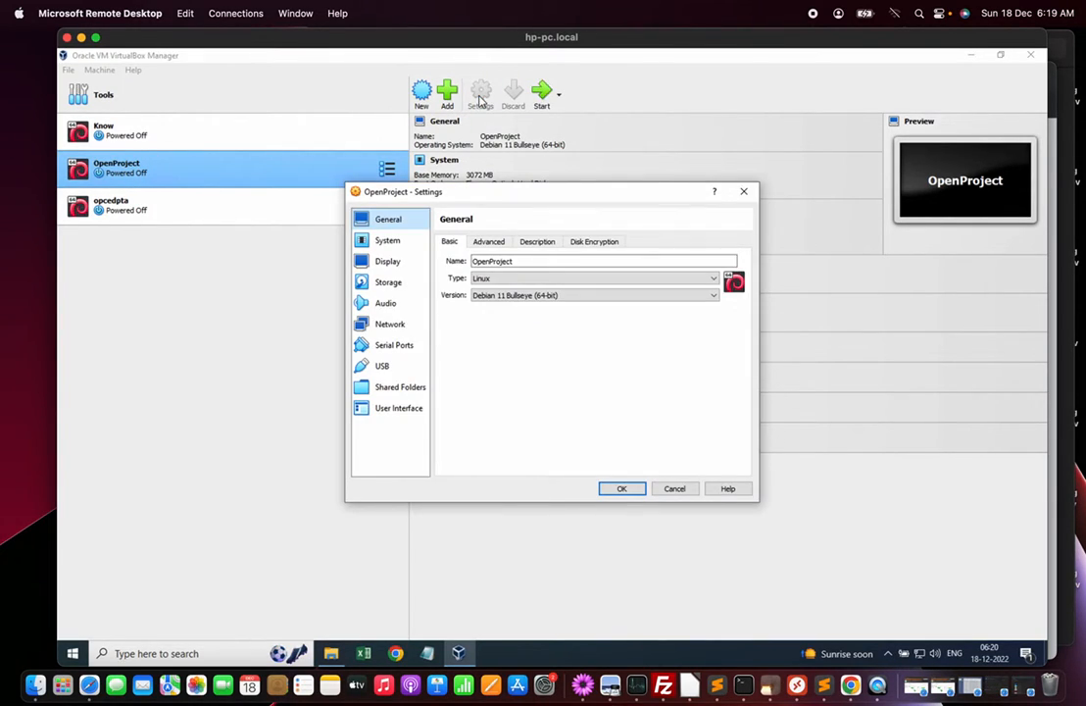
click(392, 325)
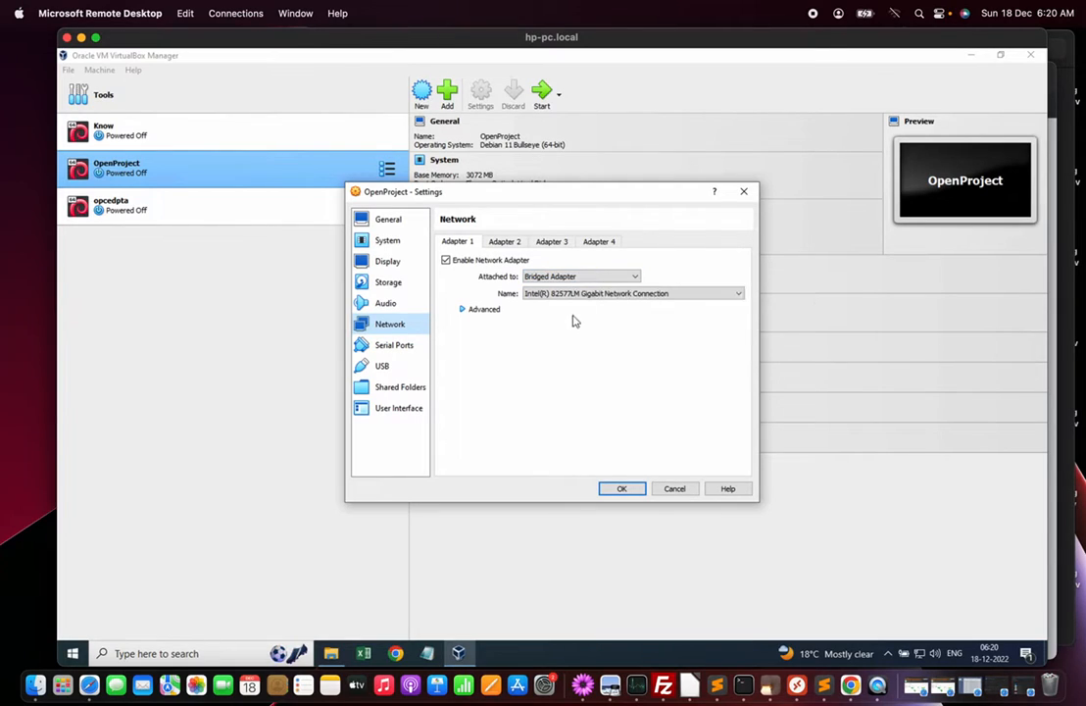
click(739, 296)
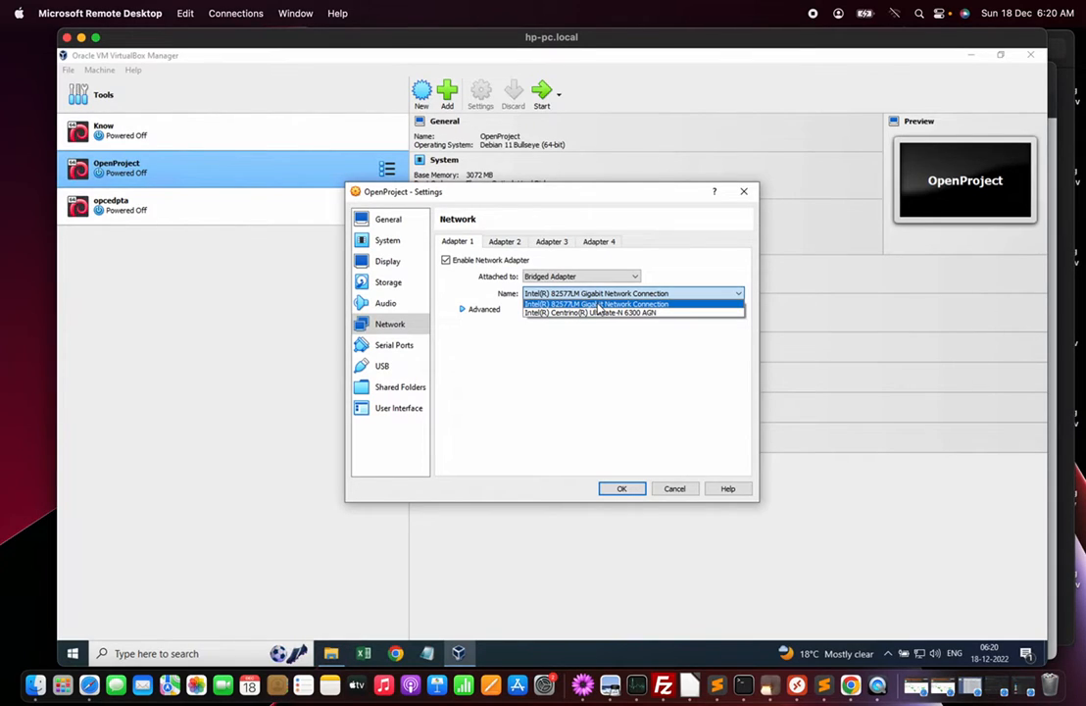
click(597, 305)
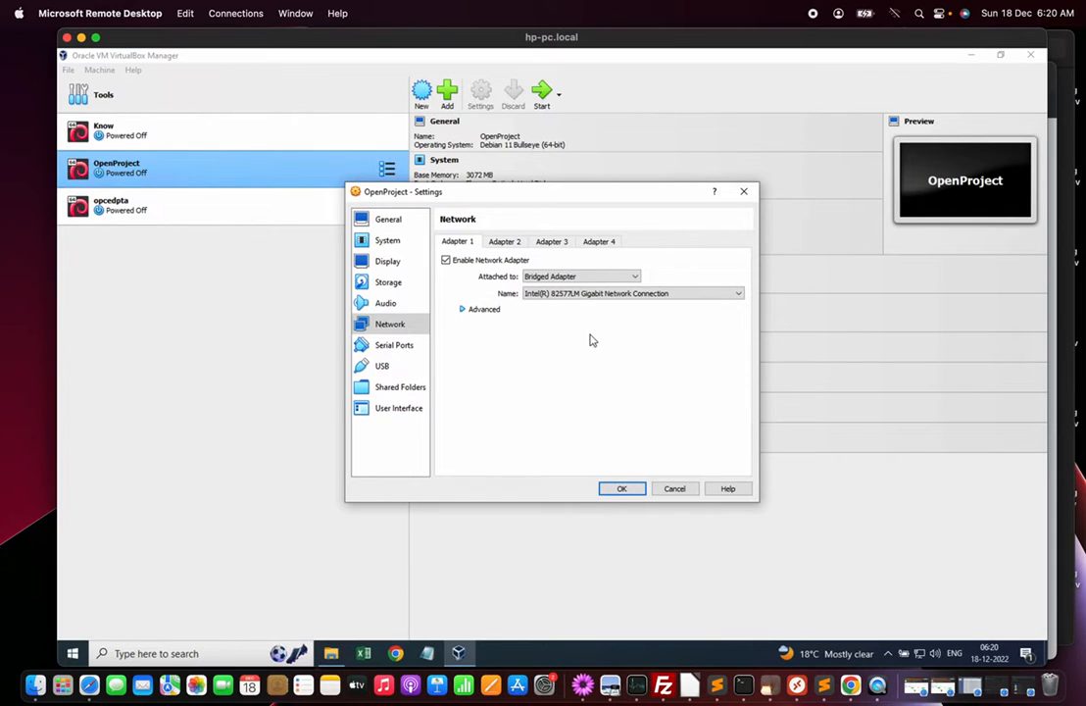
click(622, 489)
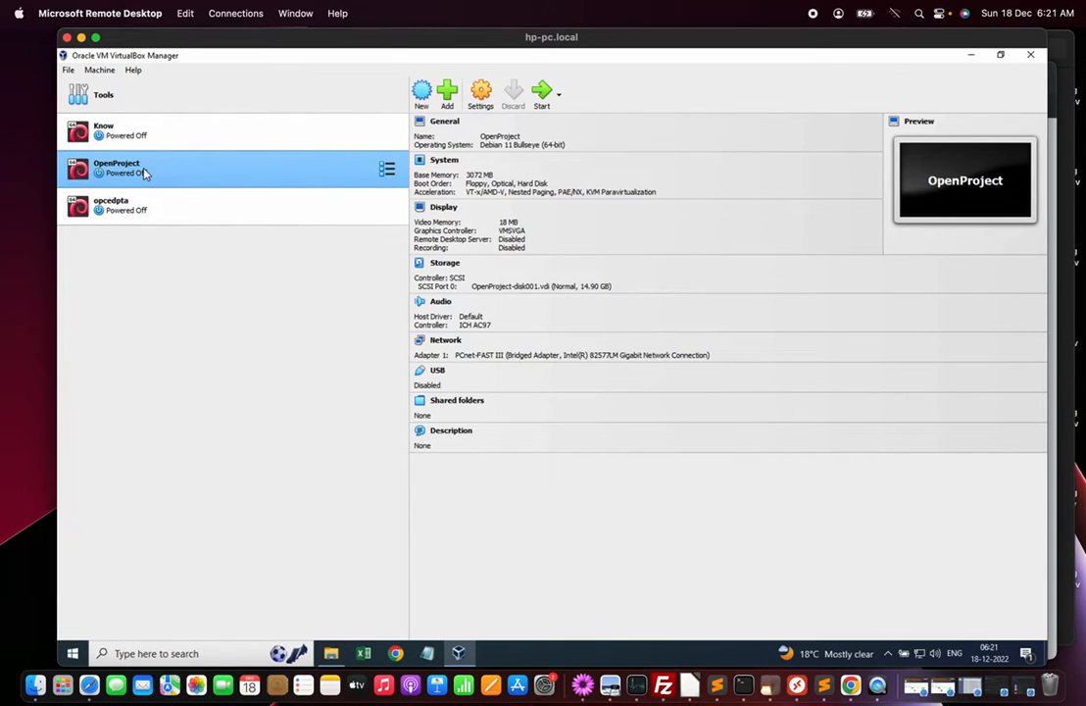
Open Network Adapter Missing Error.png from the VirtualBox Screenshots folder in Downloads and examine the error it shows
click(331, 654)
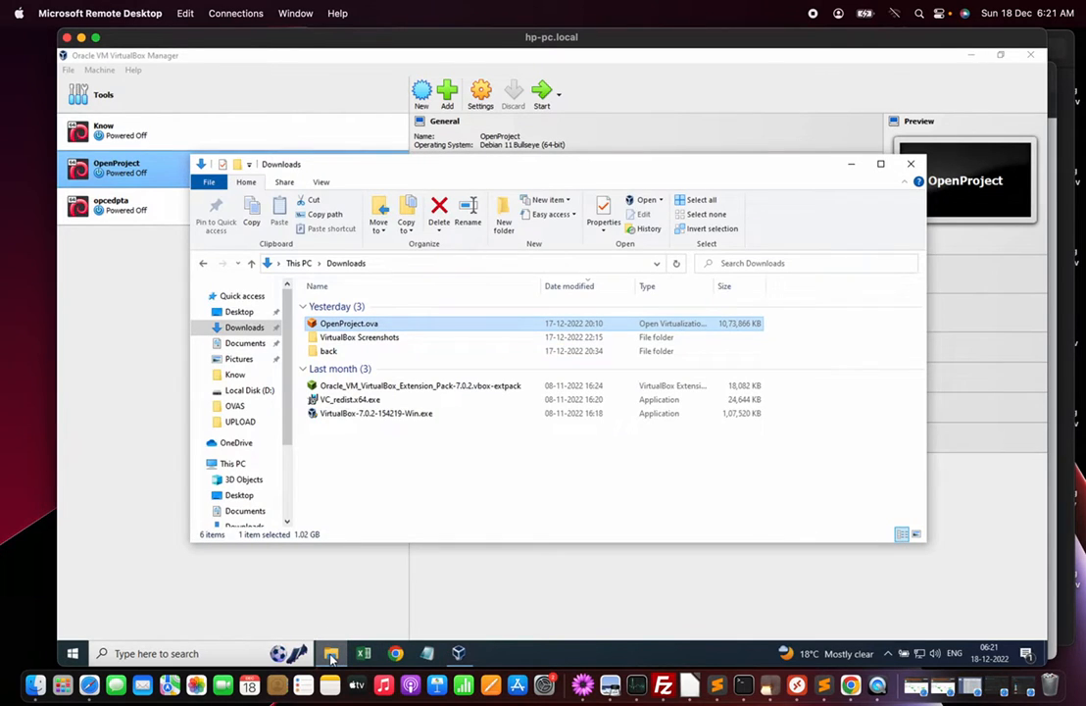
click(359, 339)
double_click(360, 339)
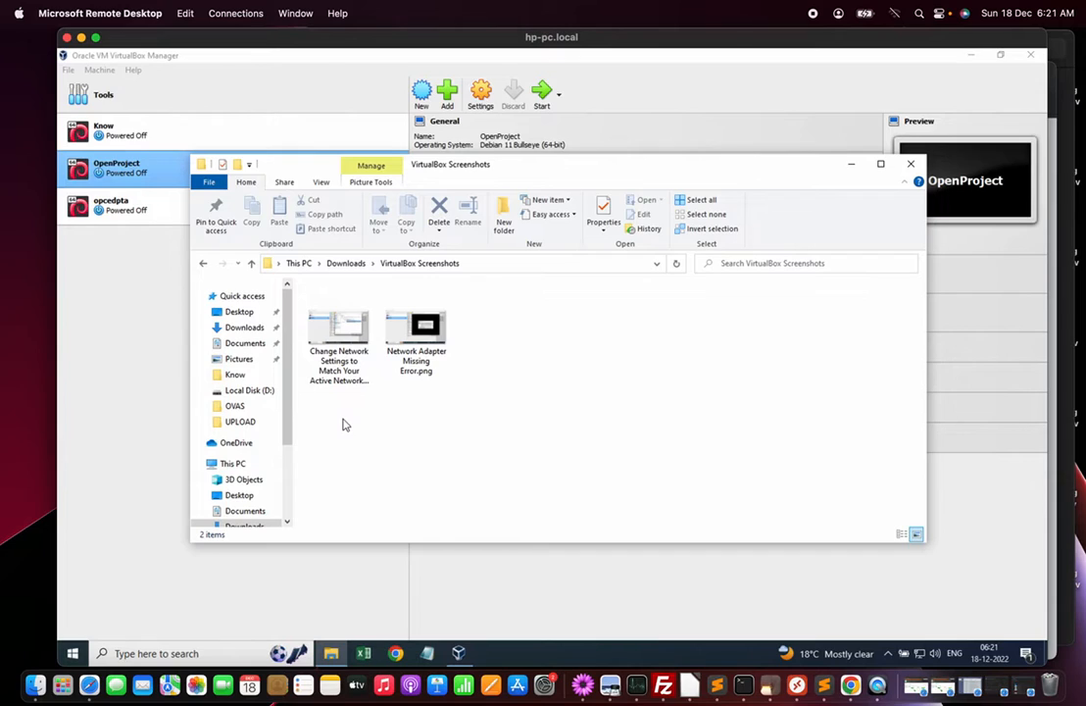
double_click(426, 345)
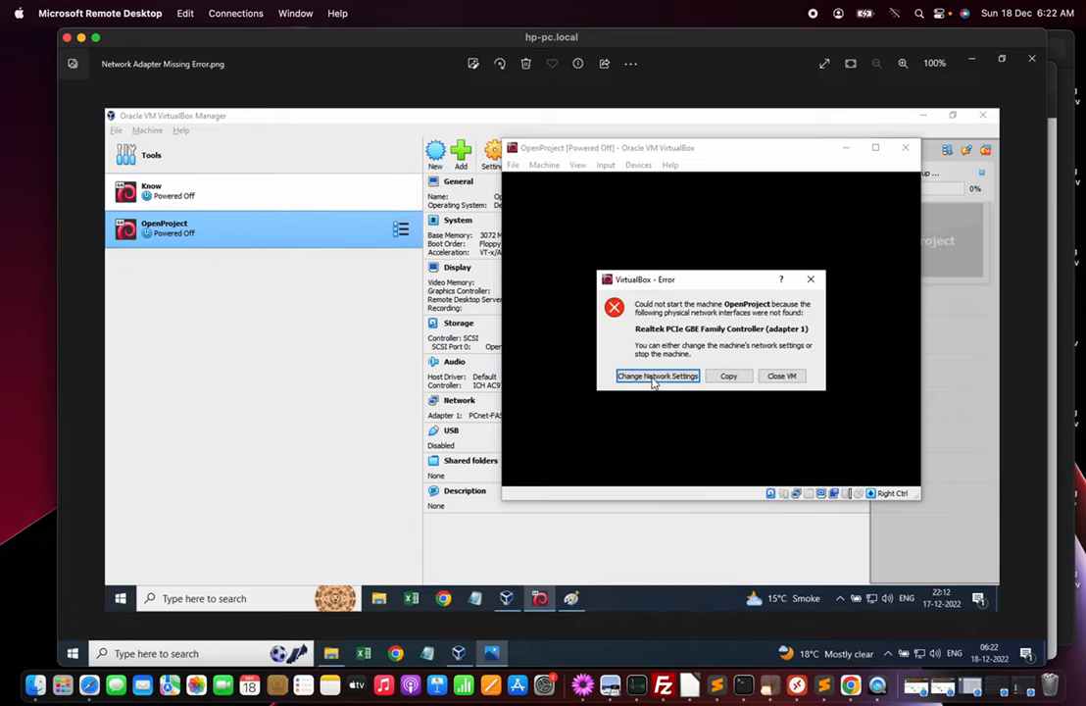
Close the remote desktop session and reconnect to hp-pc.local
click(67, 37)
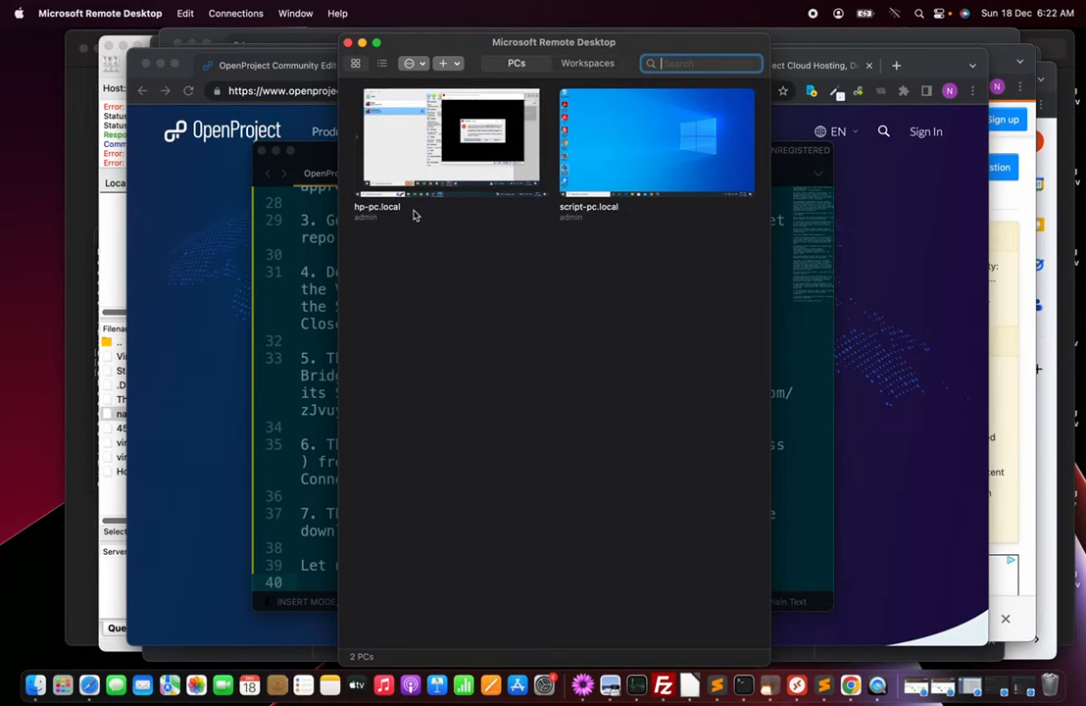
right_click(439, 151)
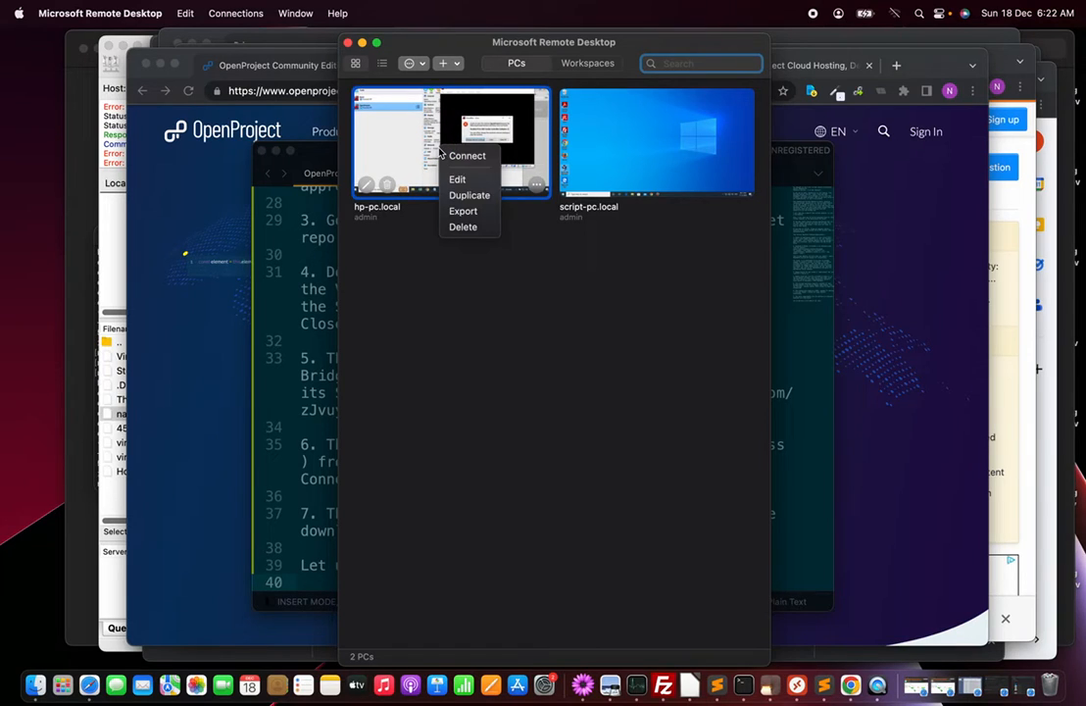
click(459, 155)
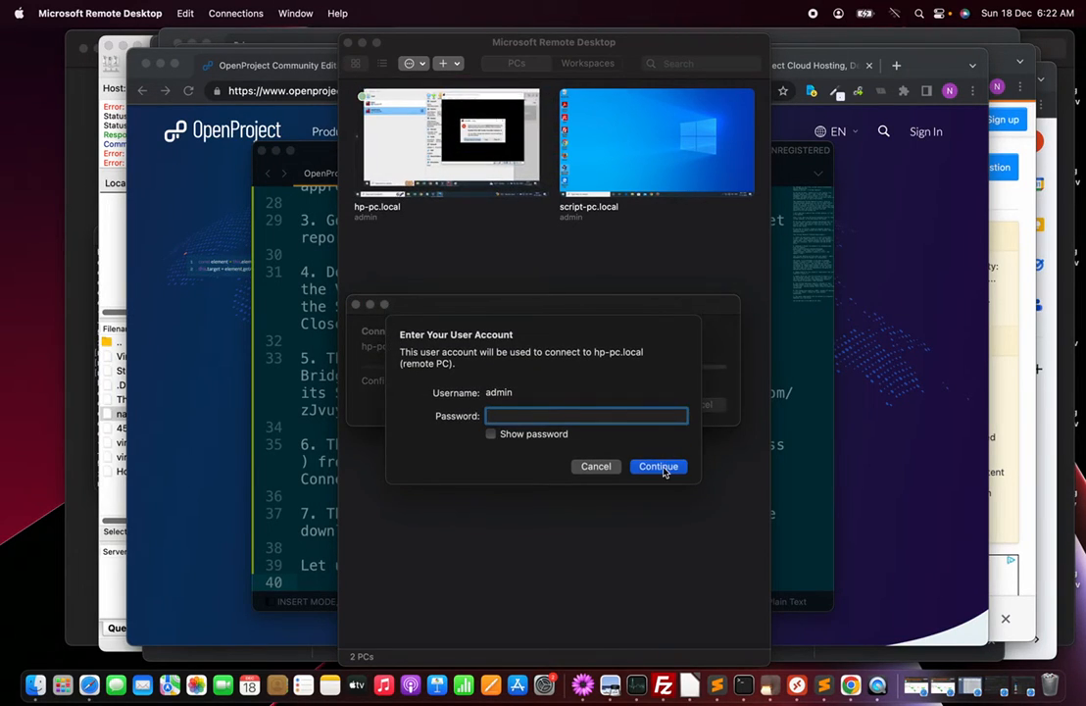
click(664, 469)
click(710, 418)
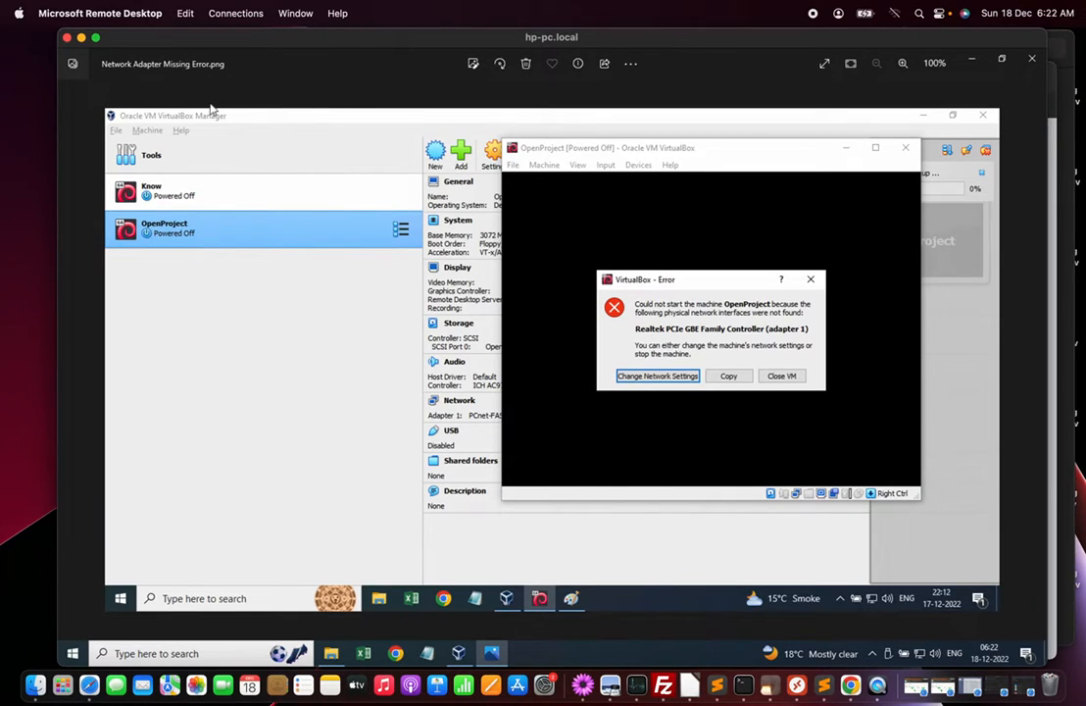
View Change Network Settings to Match Your Active Network Adapter.png in place of the error screenshot, and close the viewer and folder
click(1032, 59)
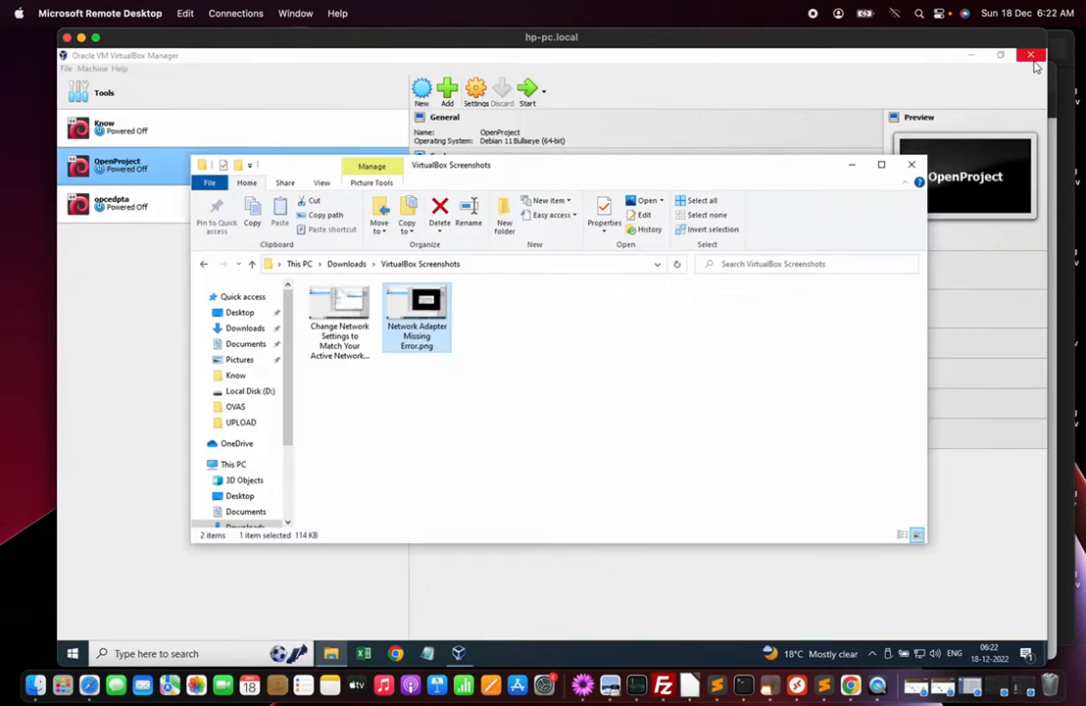
click(344, 324)
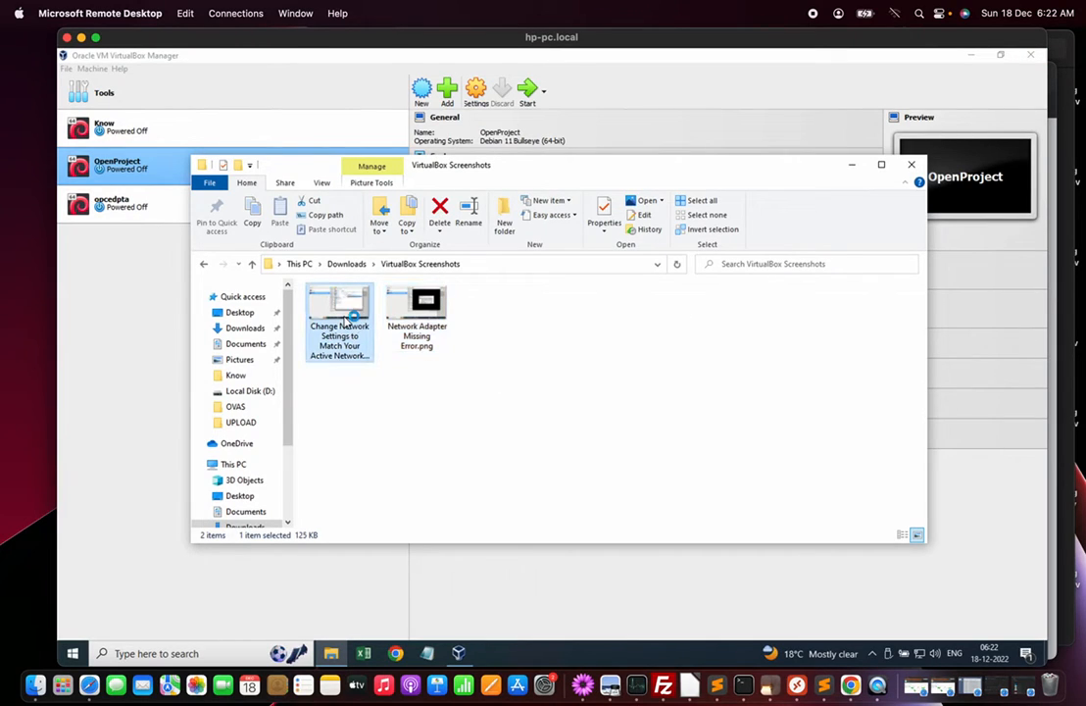
double_click(343, 325)
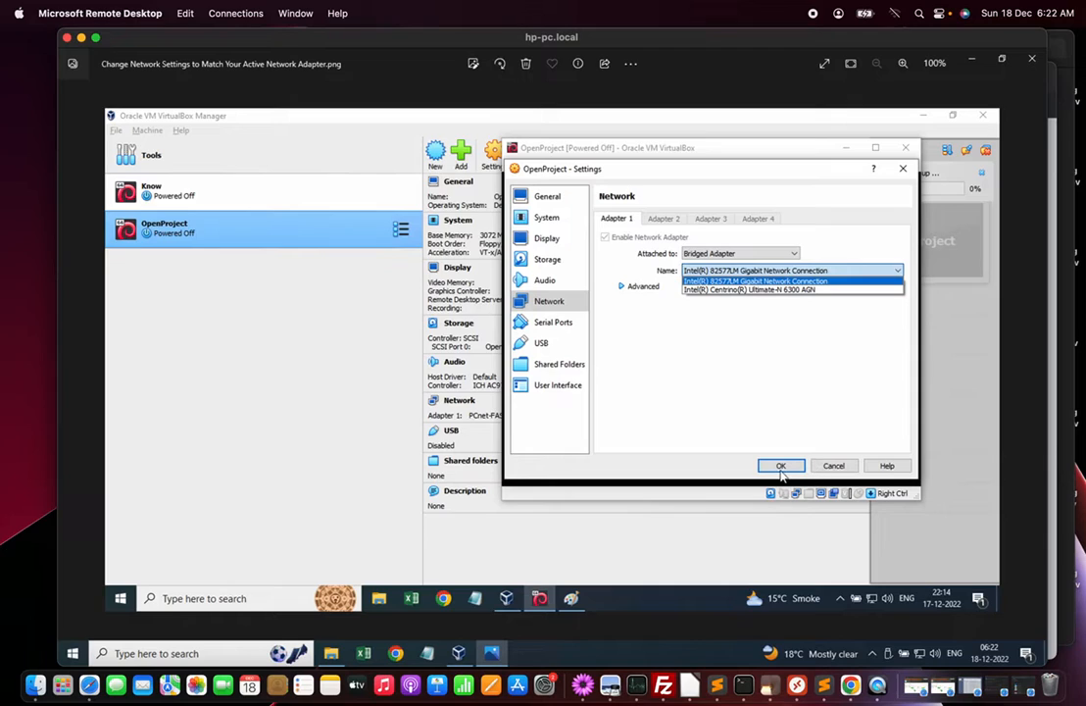
click(1031, 59)
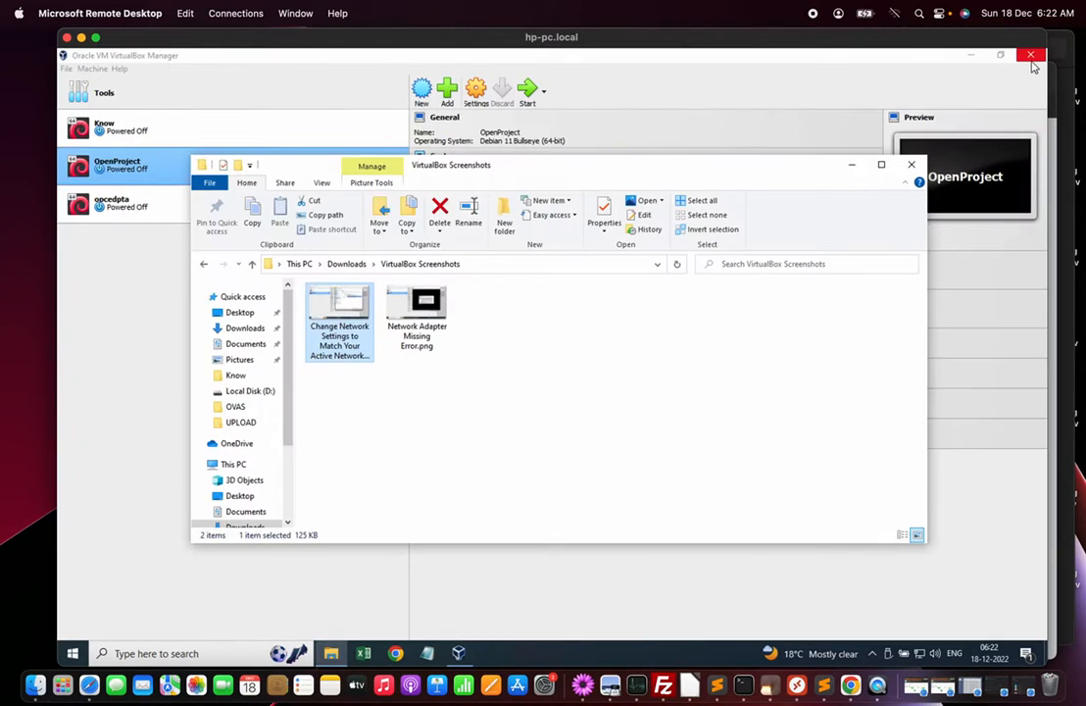
click(911, 164)
Start the OpenProject virtual machine and focus its console at the opce login prompt
click(123, 167)
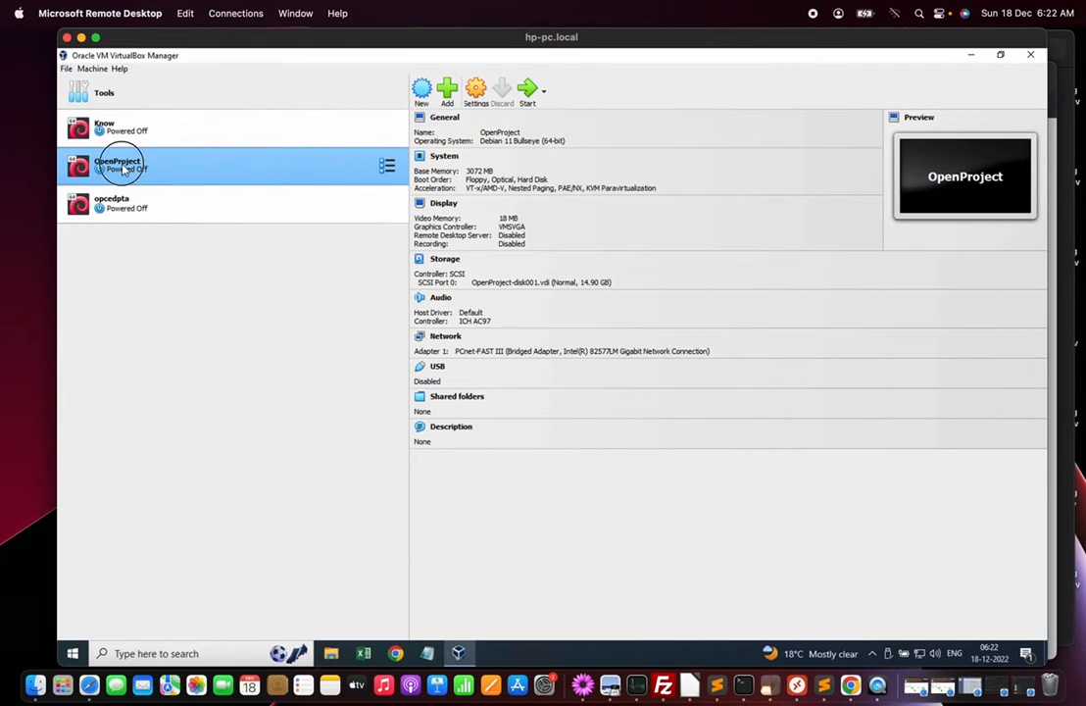
click(527, 91)
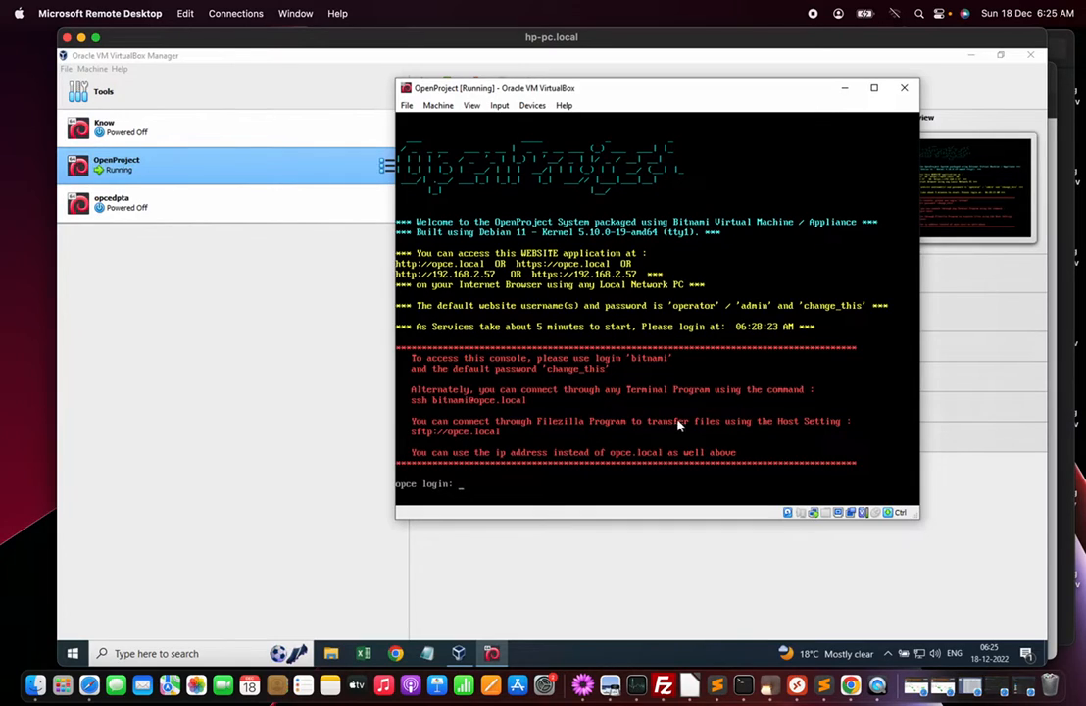
click(485, 490)
right_click(891, 516)
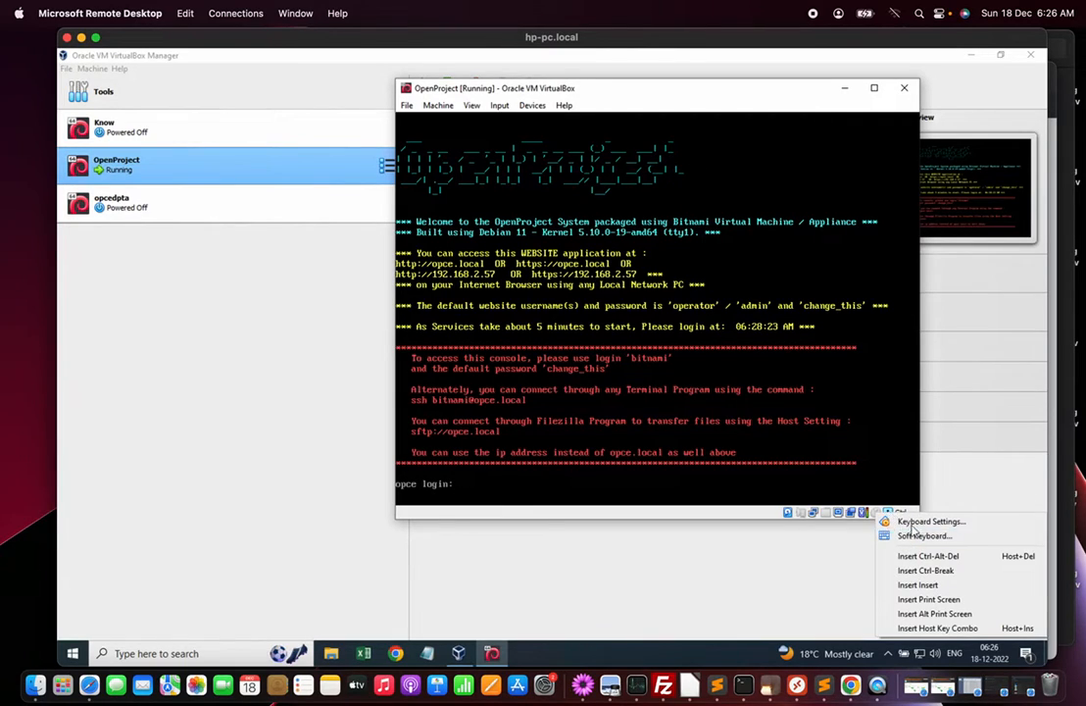
click(727, 514)
click(478, 484)
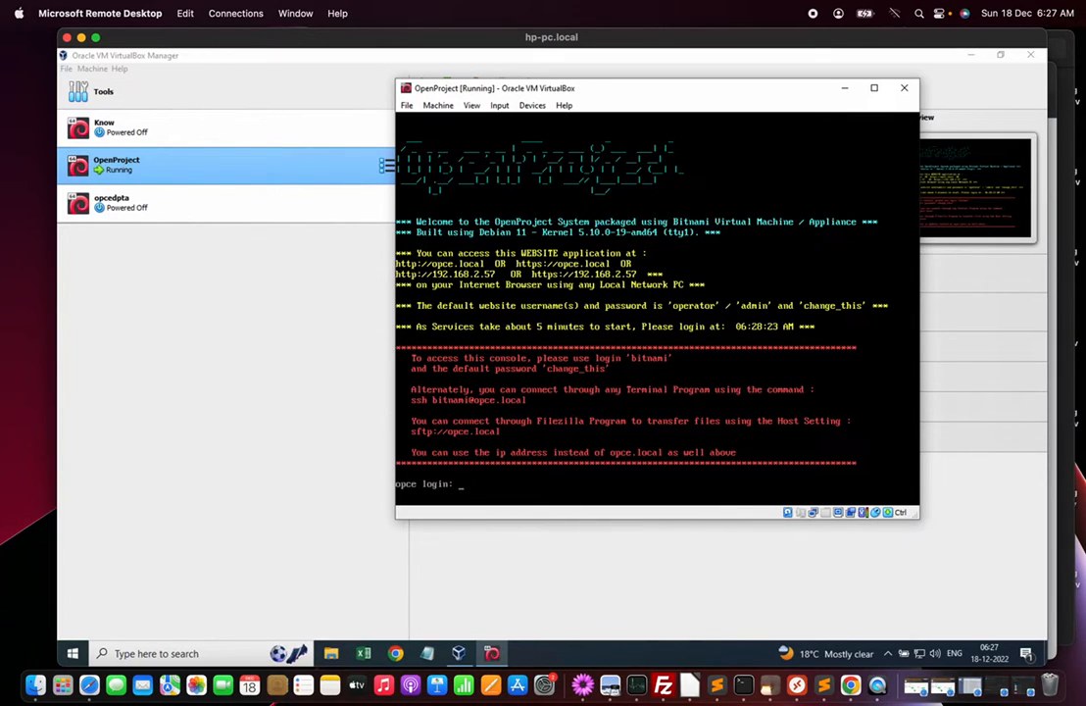
Log in to the OpenProject console as bitnami with the account password
text(bitnami)
key(Return)
key(Return)
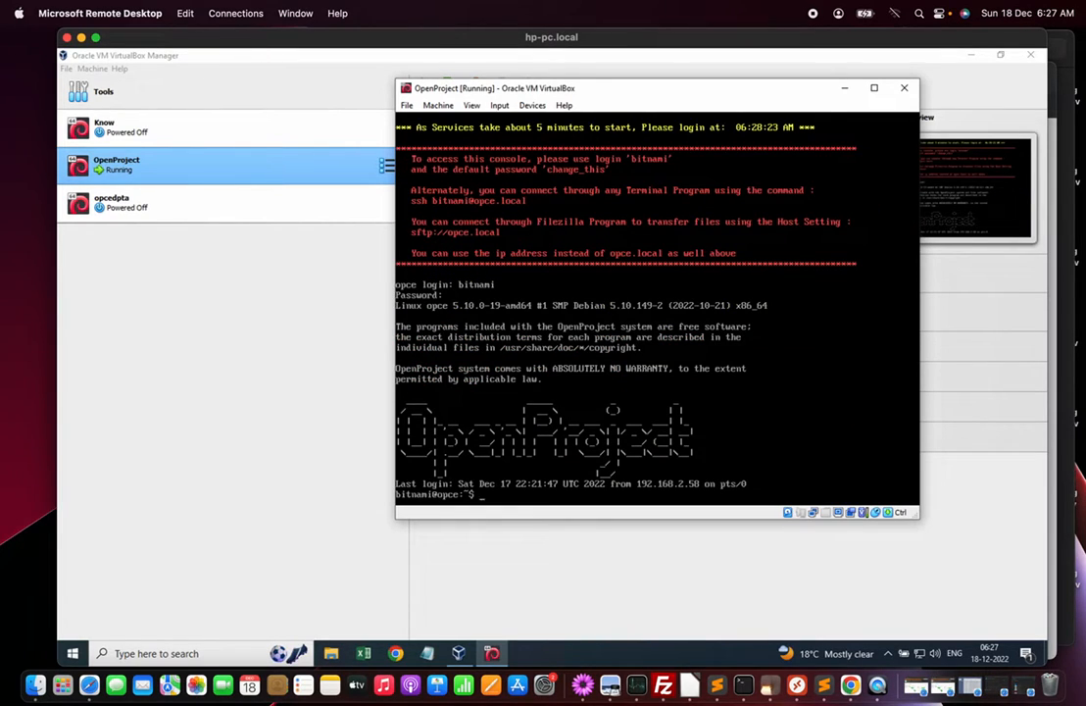
key(Return)
key(Return)
key(Return)
key(Return)
key(Return)
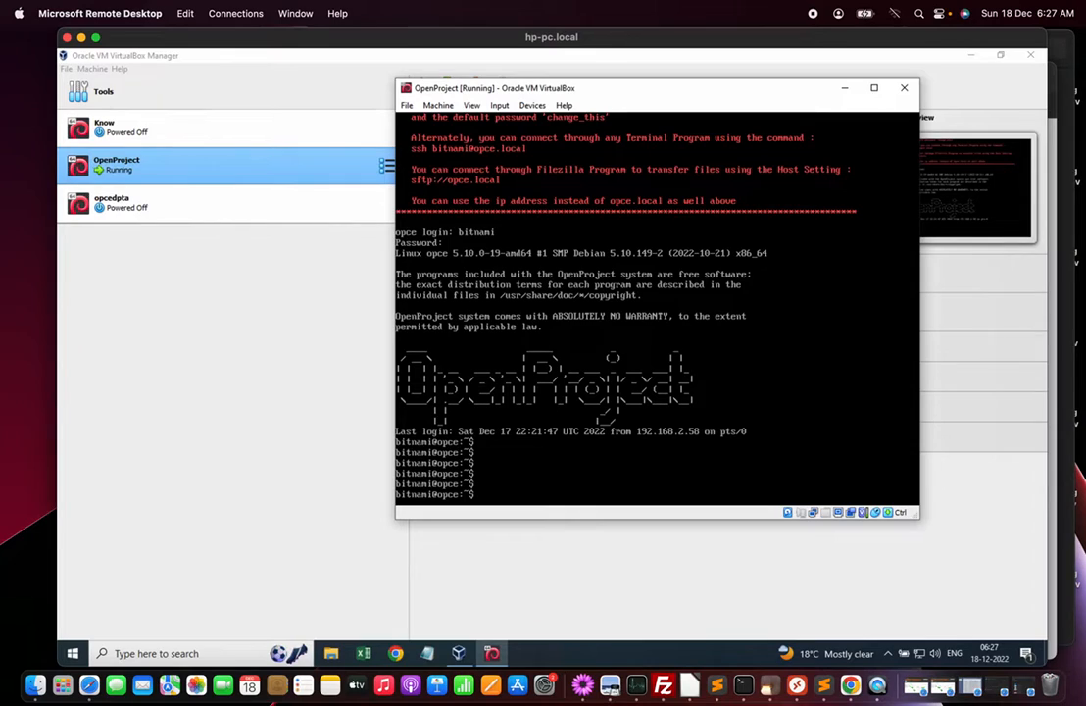
Try to change the bitnami account's password with passwd, leaving the current password blank
text(passwd)
key(Return)
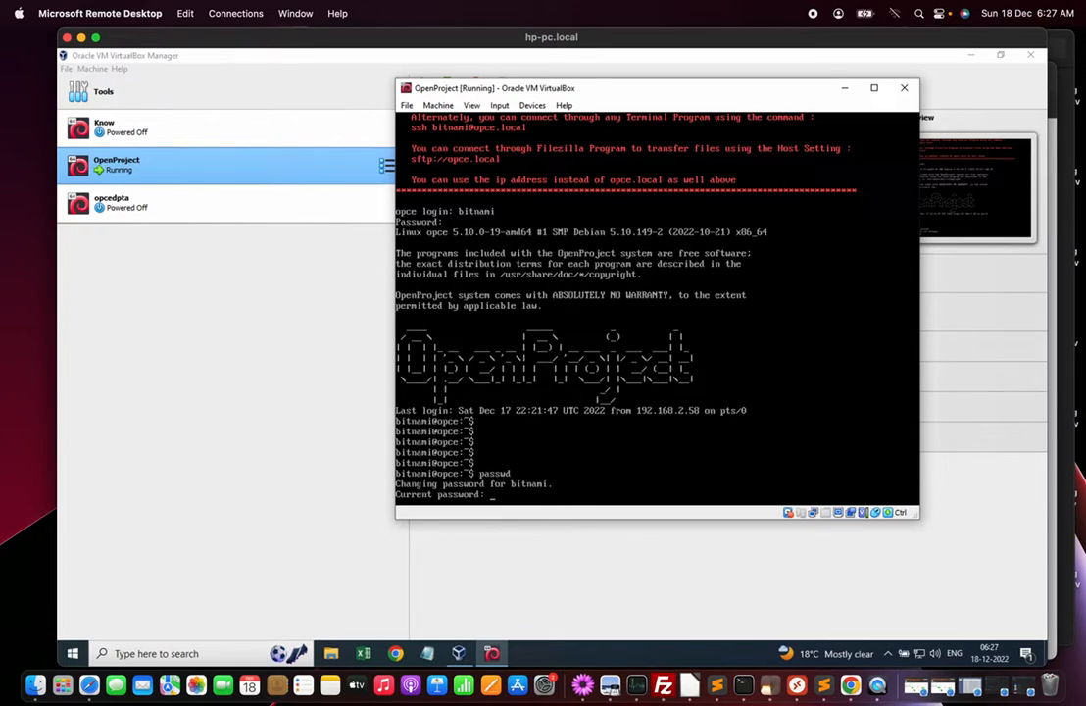
key(Return)
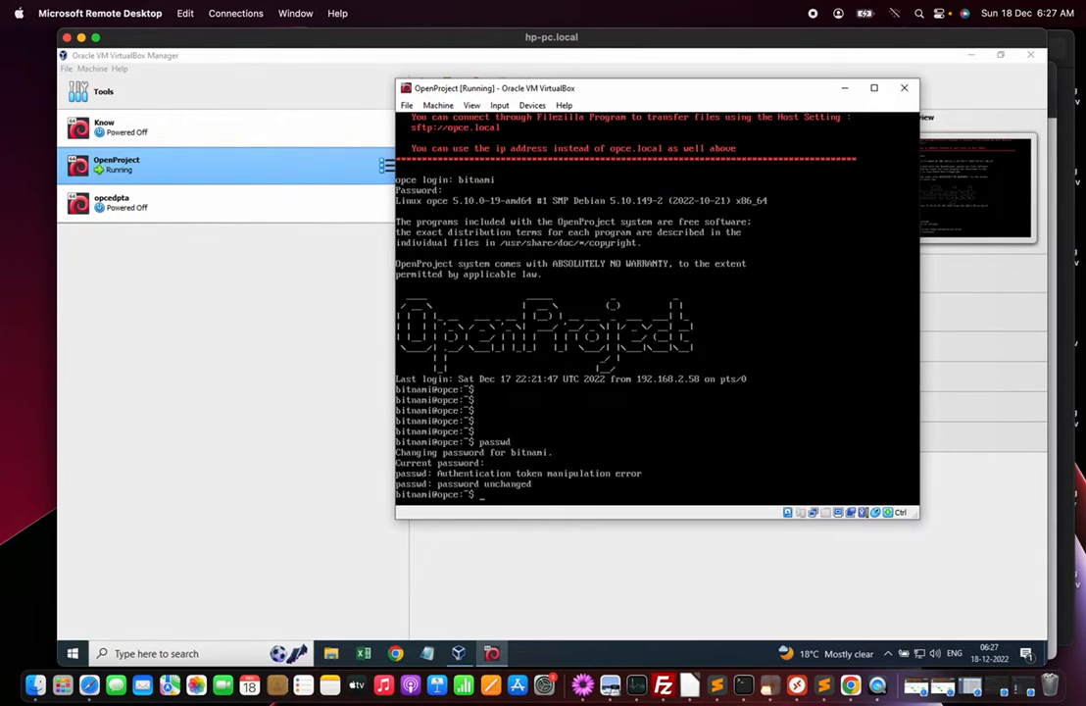
key(Return)
key(Return)
key(Return)
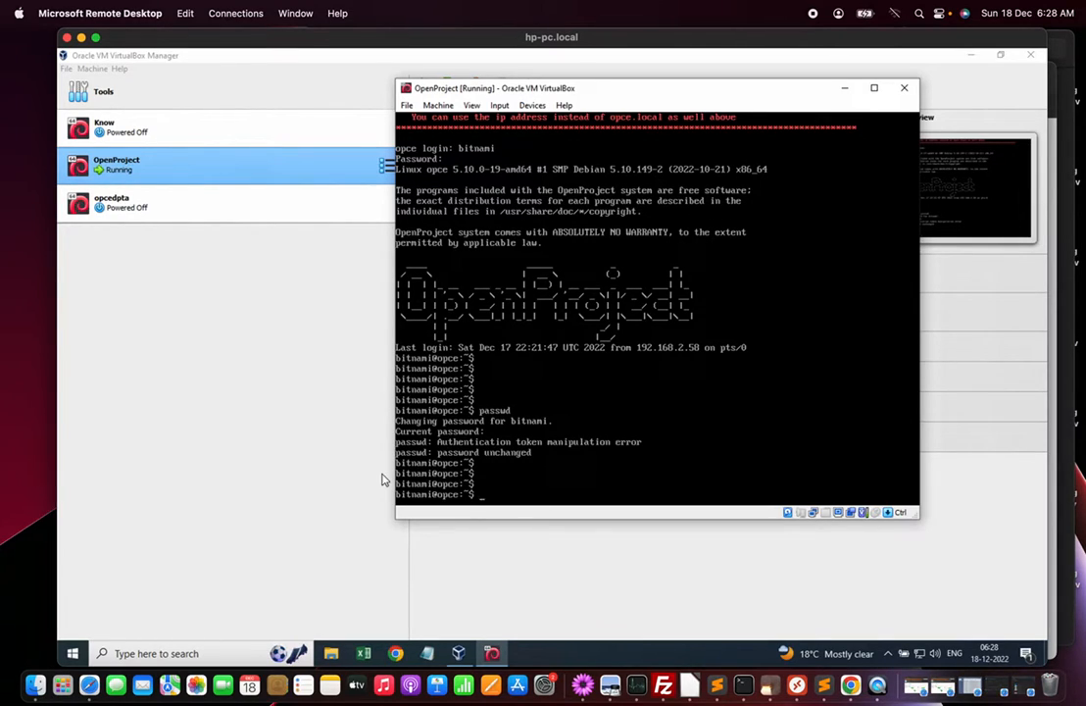
Switch to Sublime Text and review points 3 to 7 of the setup requirements in OpenProject System Presentation Notes.txt
click(282, 420)
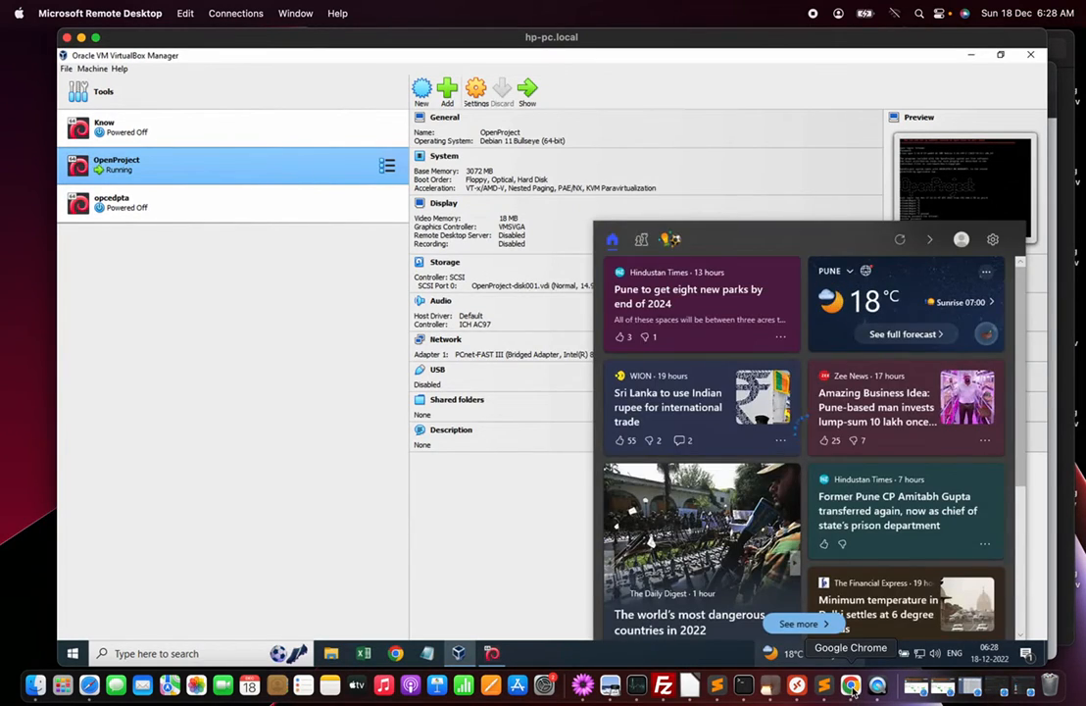
click(852, 686)
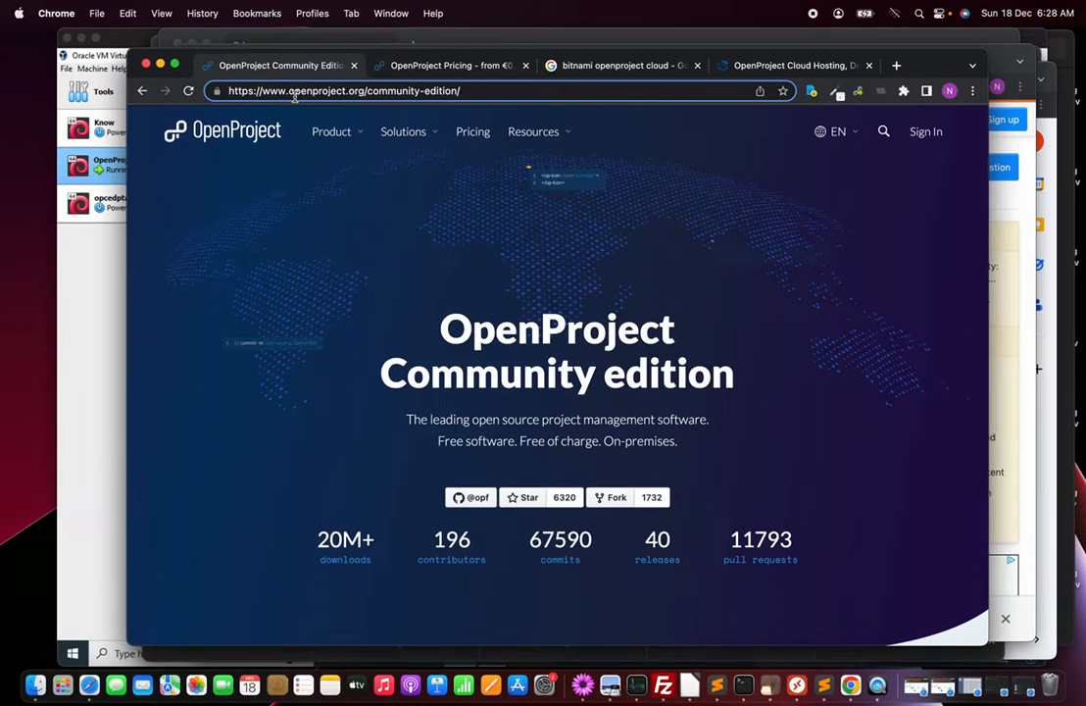
key(super+Tab)
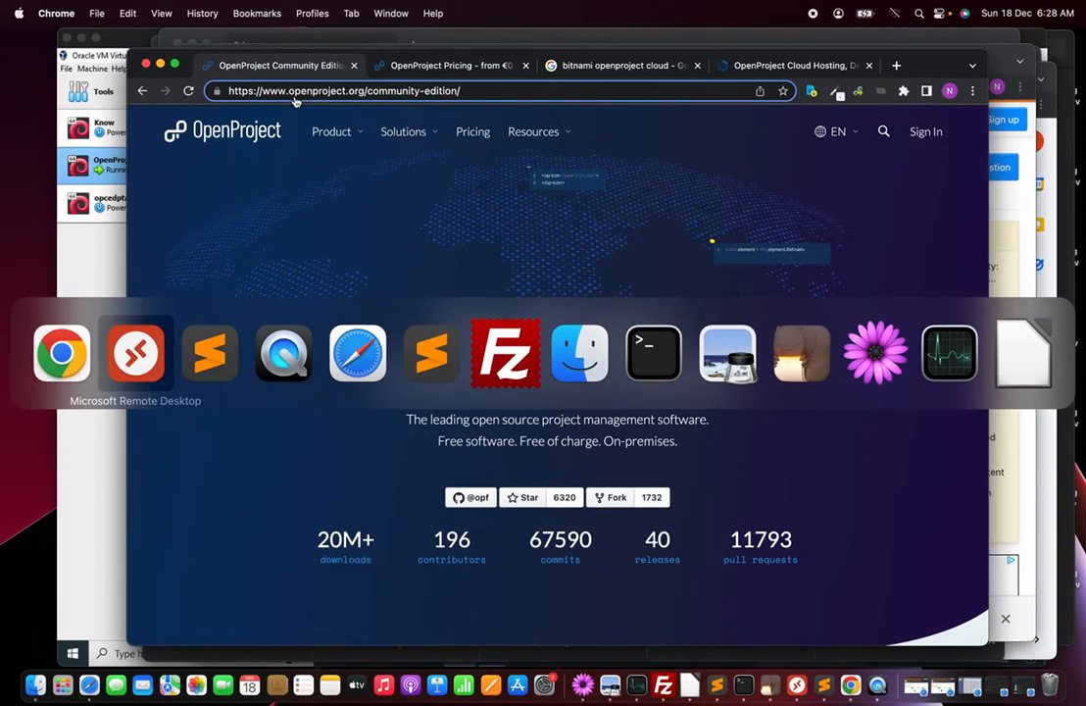
key(super+Tab)
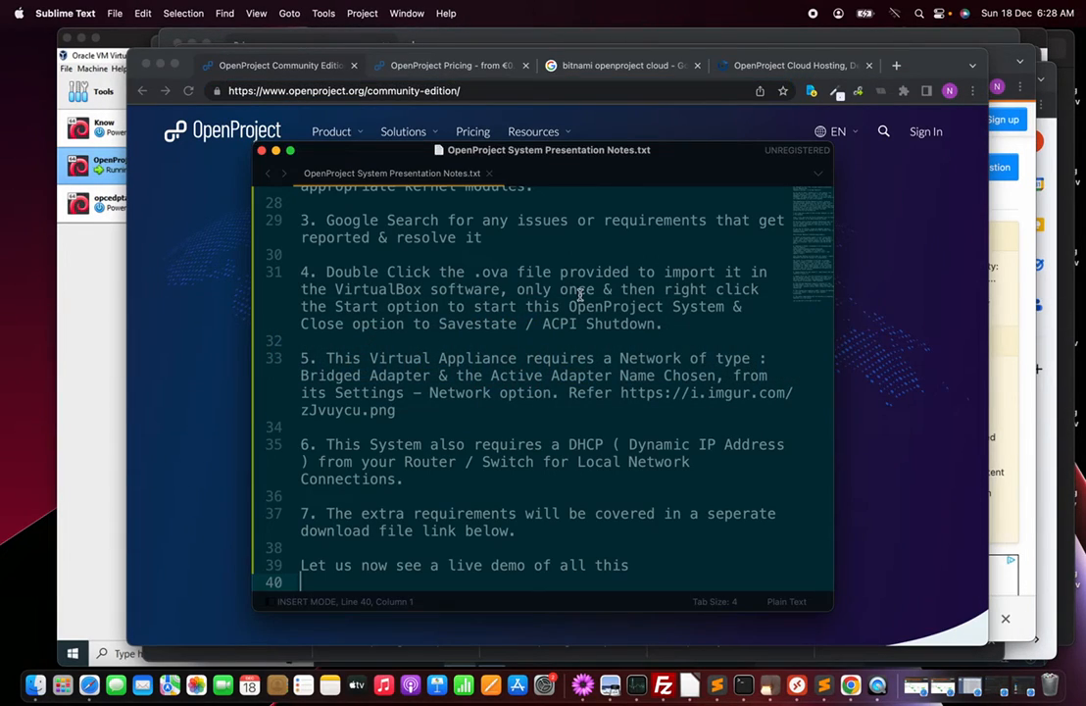
scroll(580, 294, up, 5)
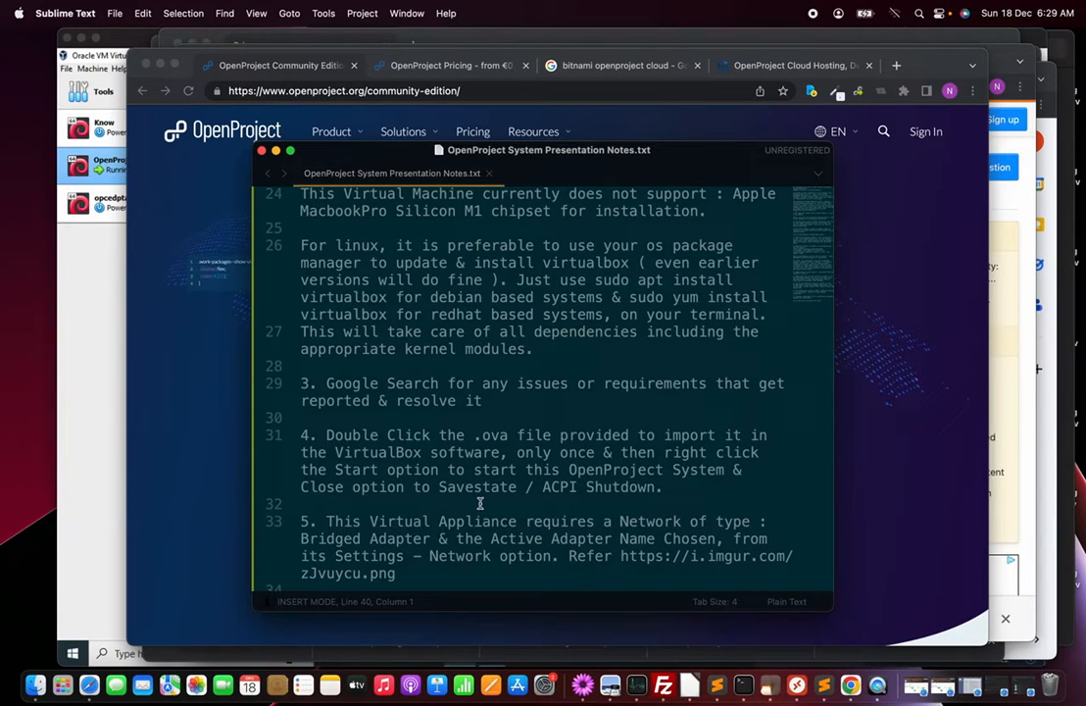
click(670, 497)
scroll(667, 496, down, 3)
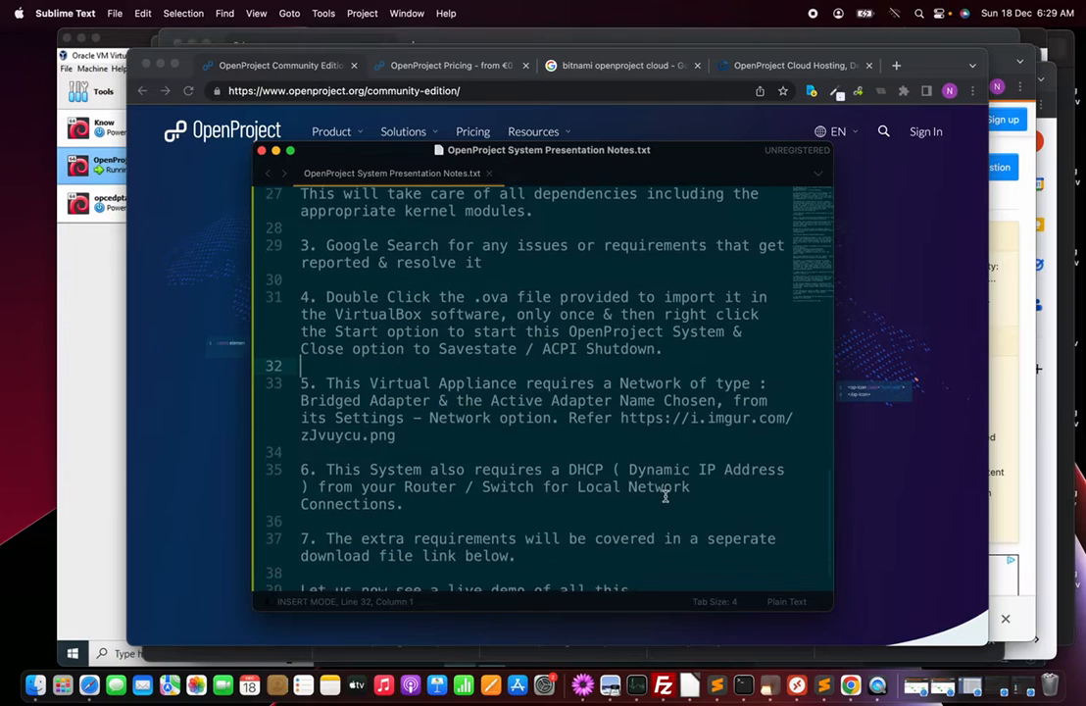
scroll(665, 497, down, 1)
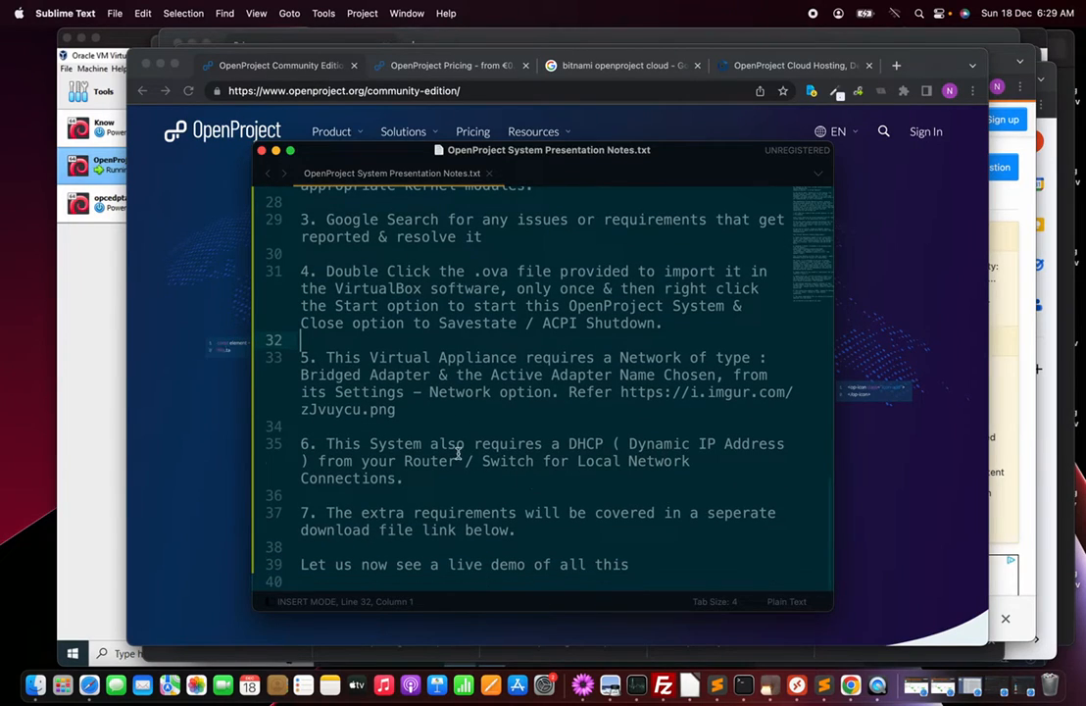
click(437, 429)
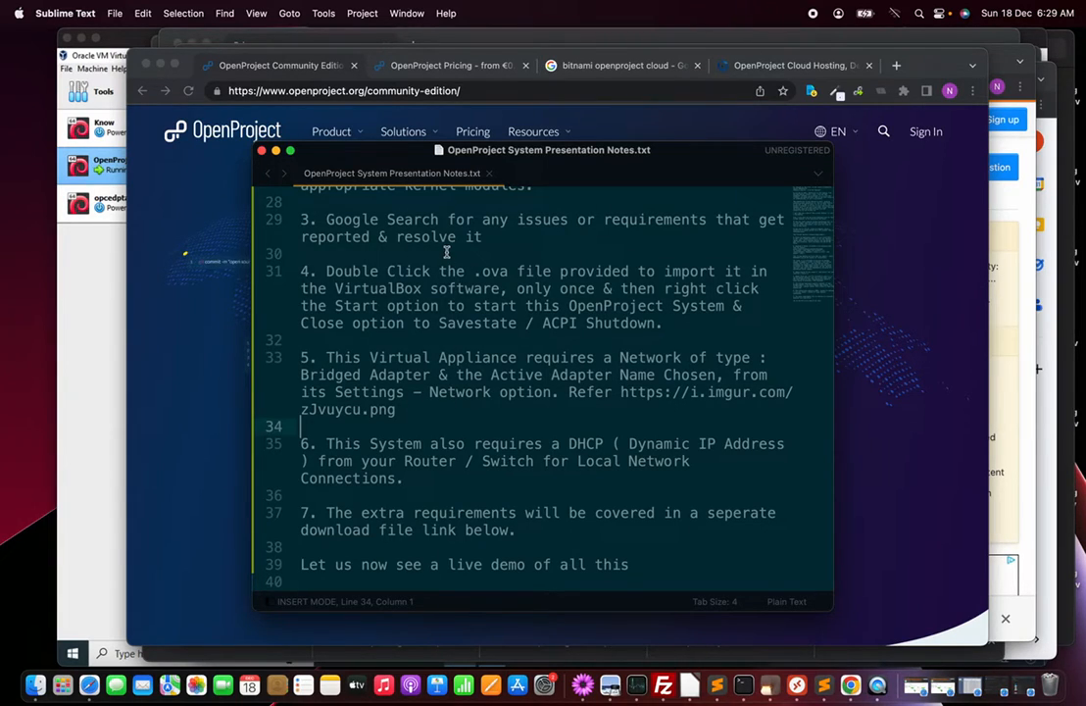
Switch to Chrome and review the OpenProject Community edition, pricing, Google results and Bitnami cloud hosting pages, ending on the Community edition page
click(206, 237)
mouse_move(403, 131)
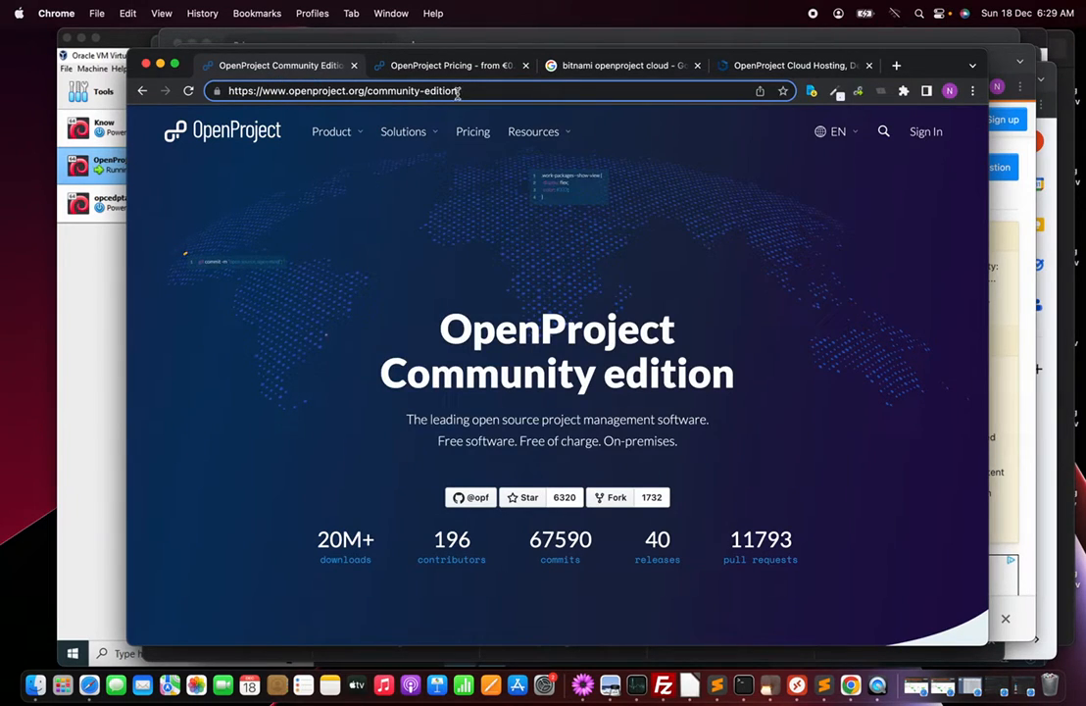
mouse_move(343, 132)
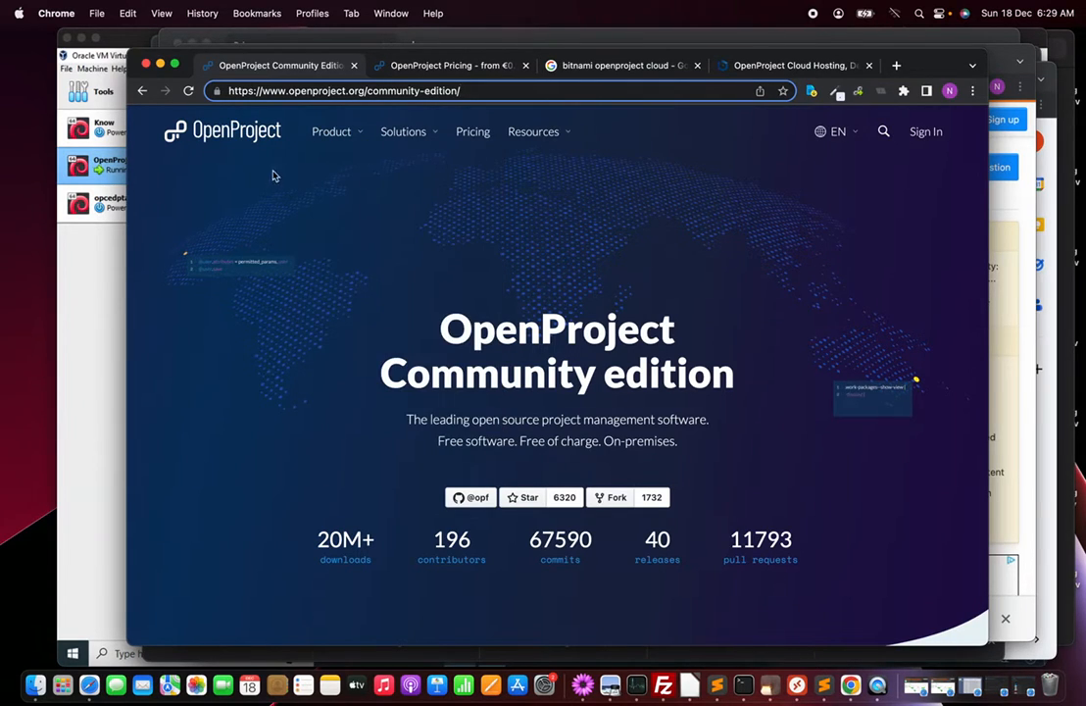
click(462, 69)
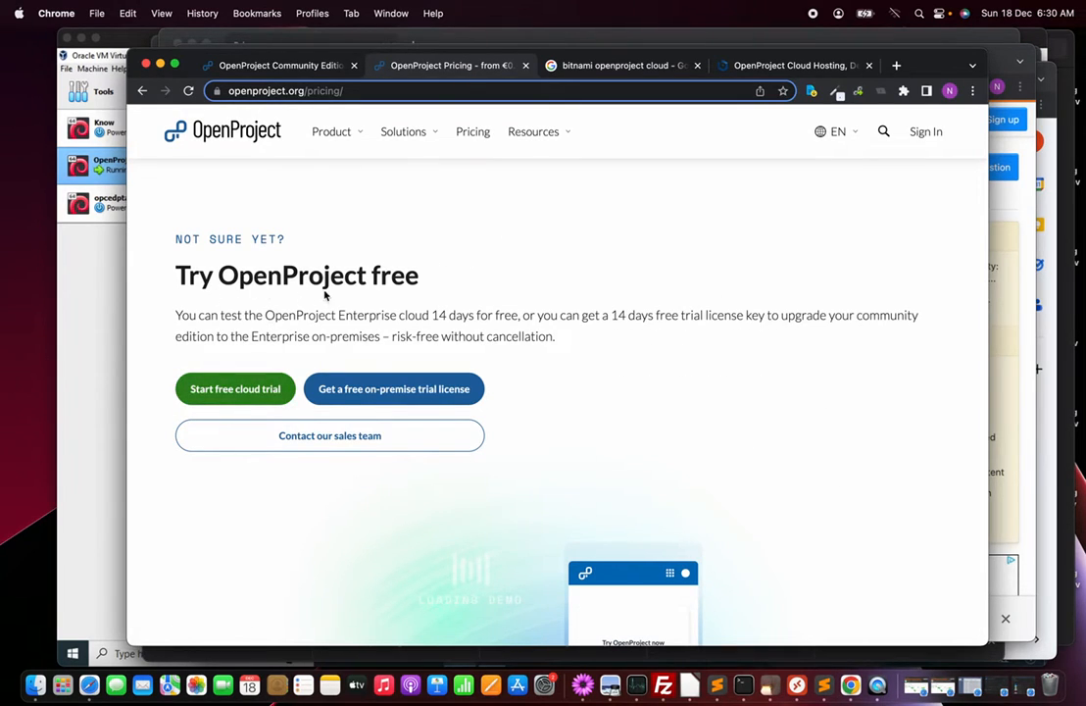
click(618, 66)
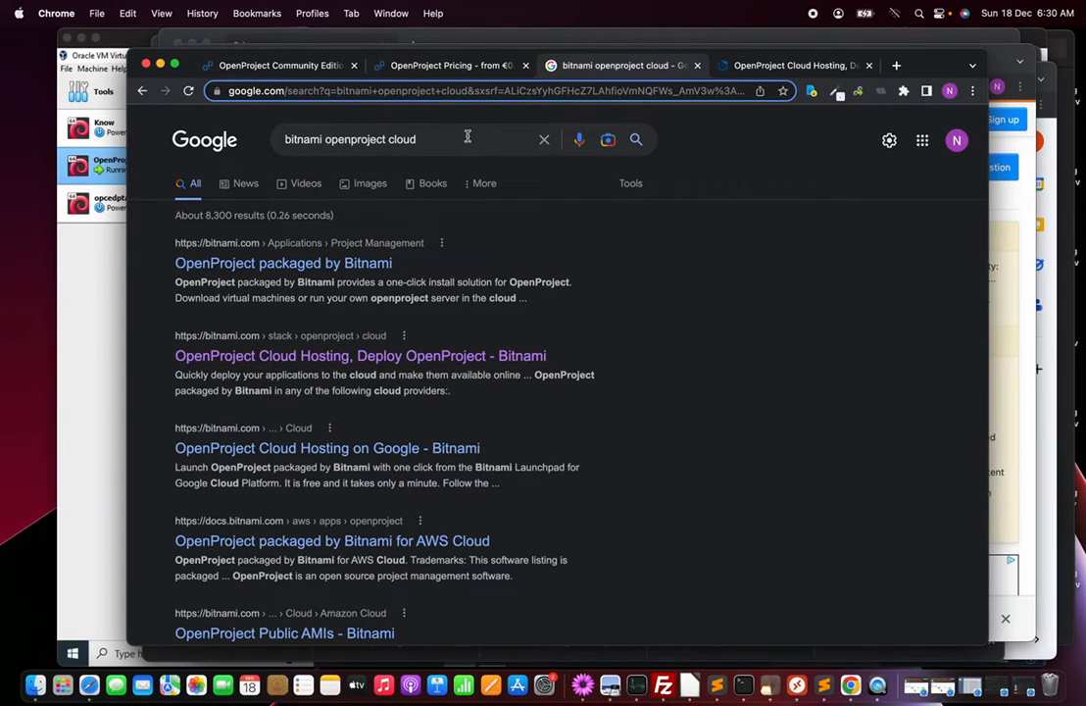
click(794, 65)
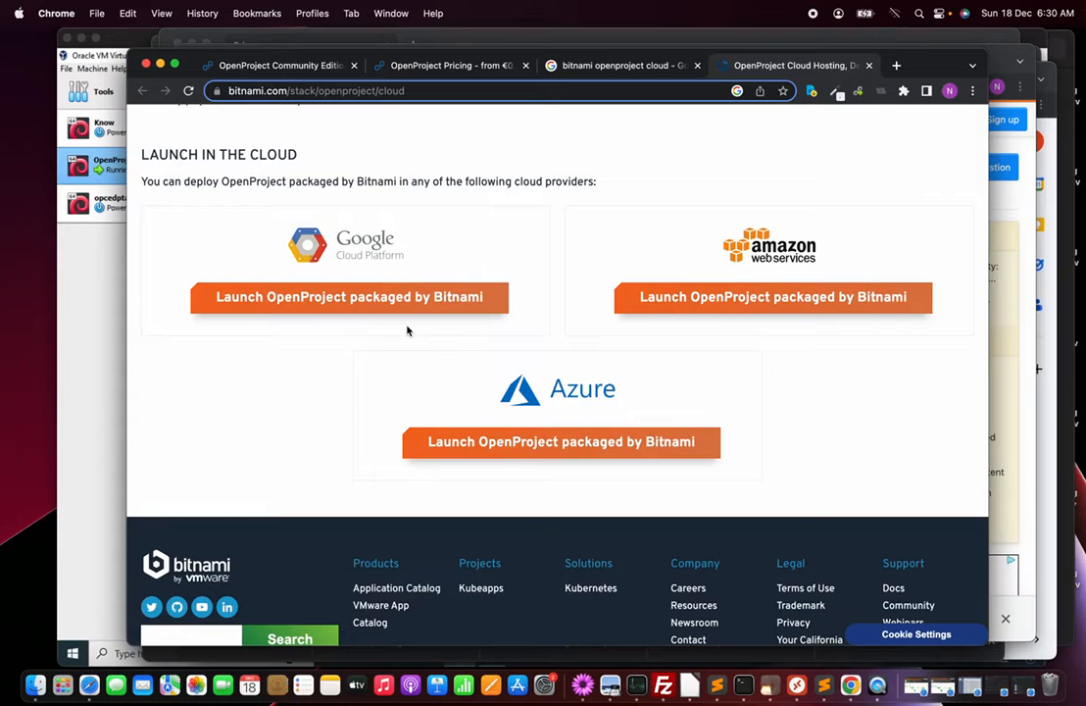
click(429, 67)
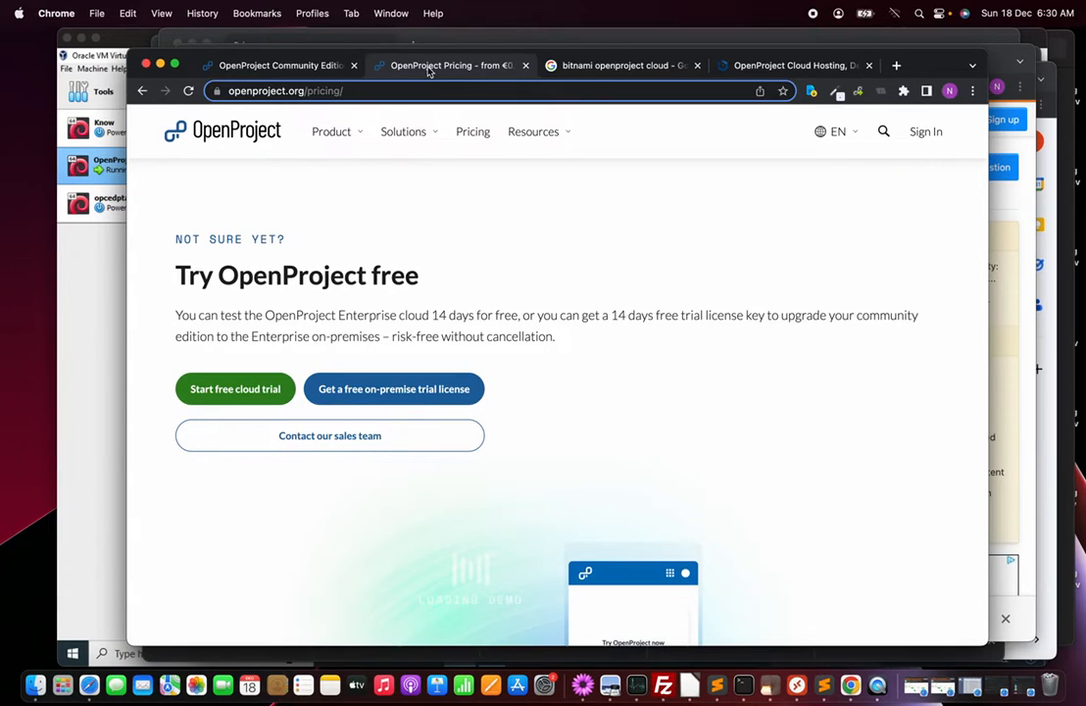
click(271, 66)
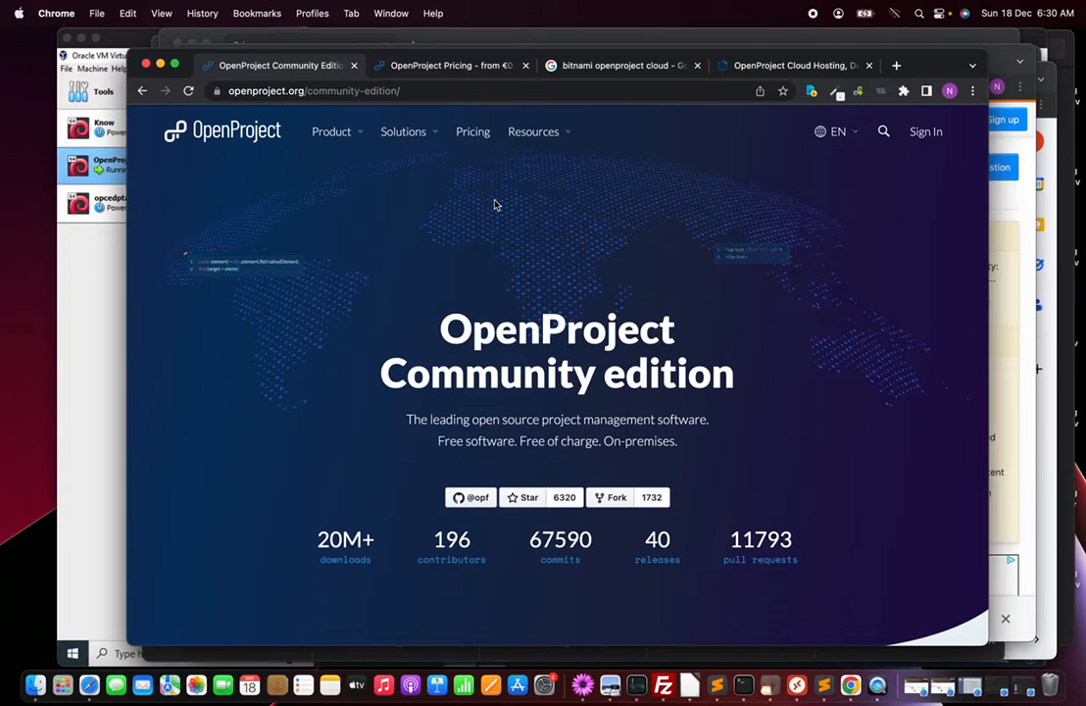
key(super+n)
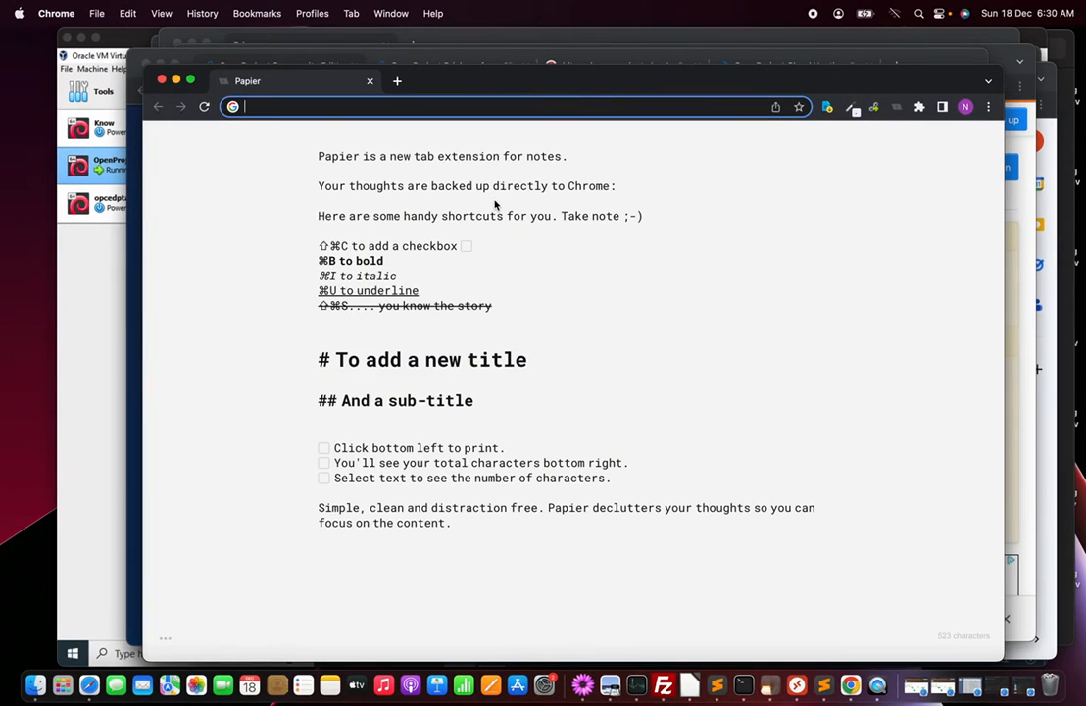
text(http)
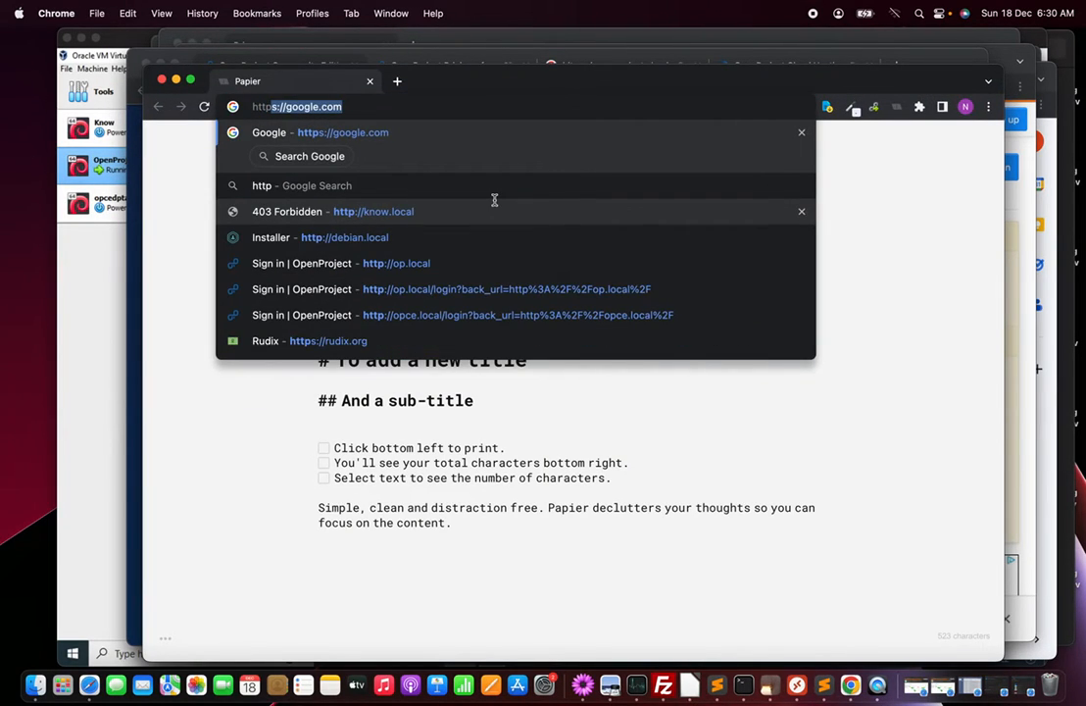
text(://)
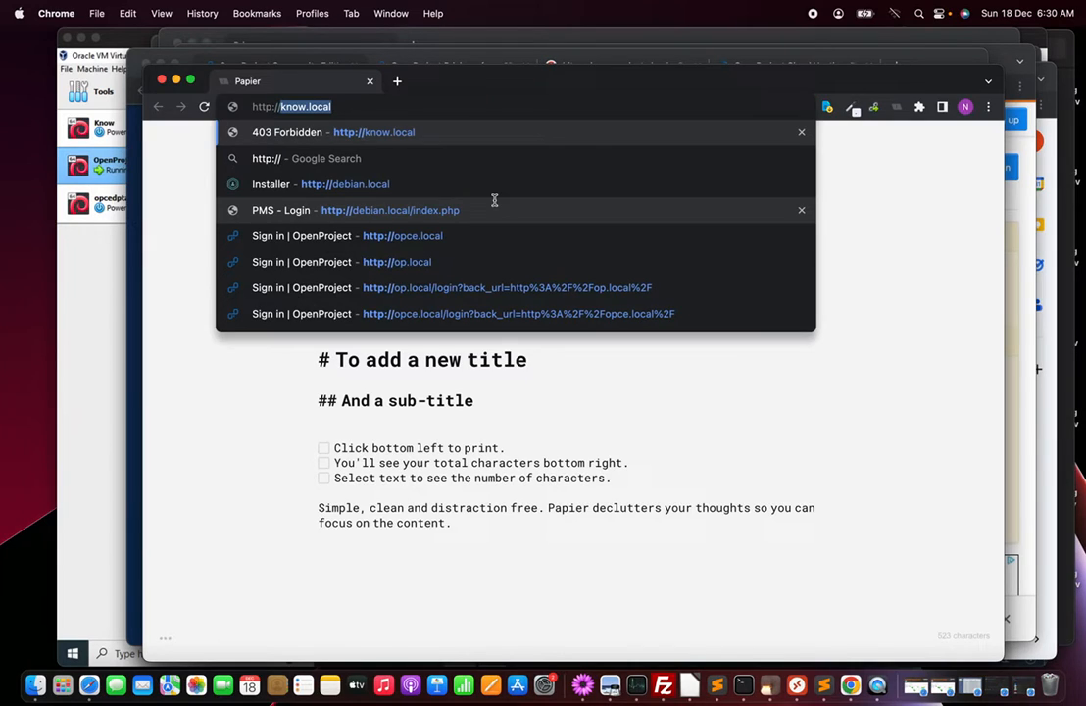
text(op)
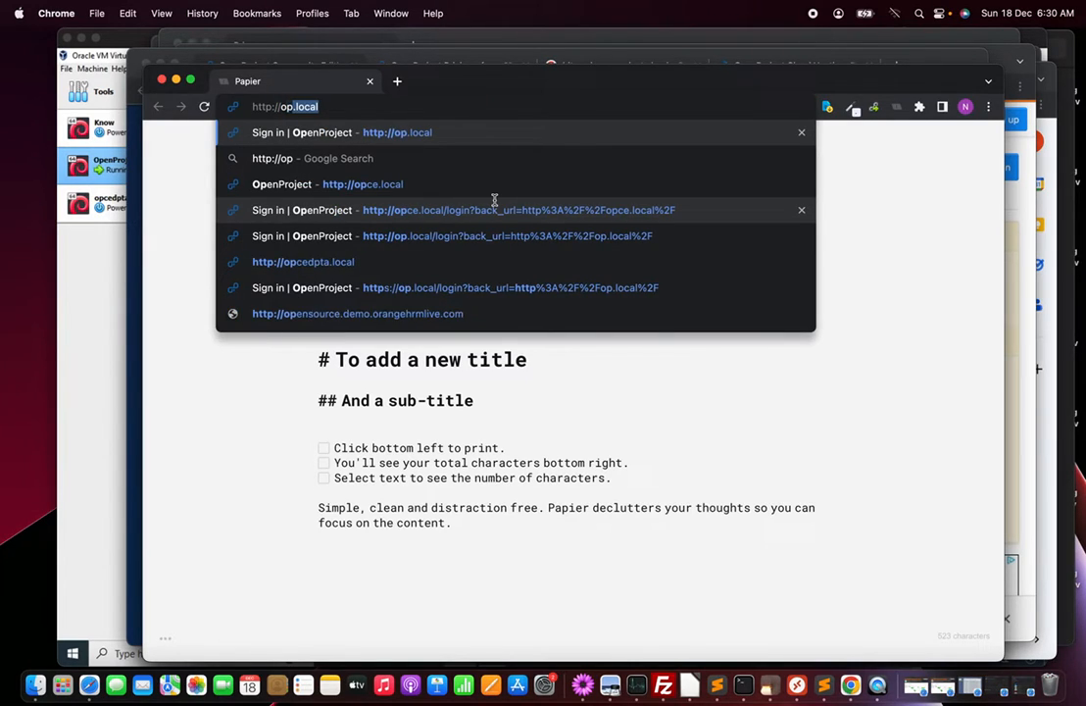
text(ce)
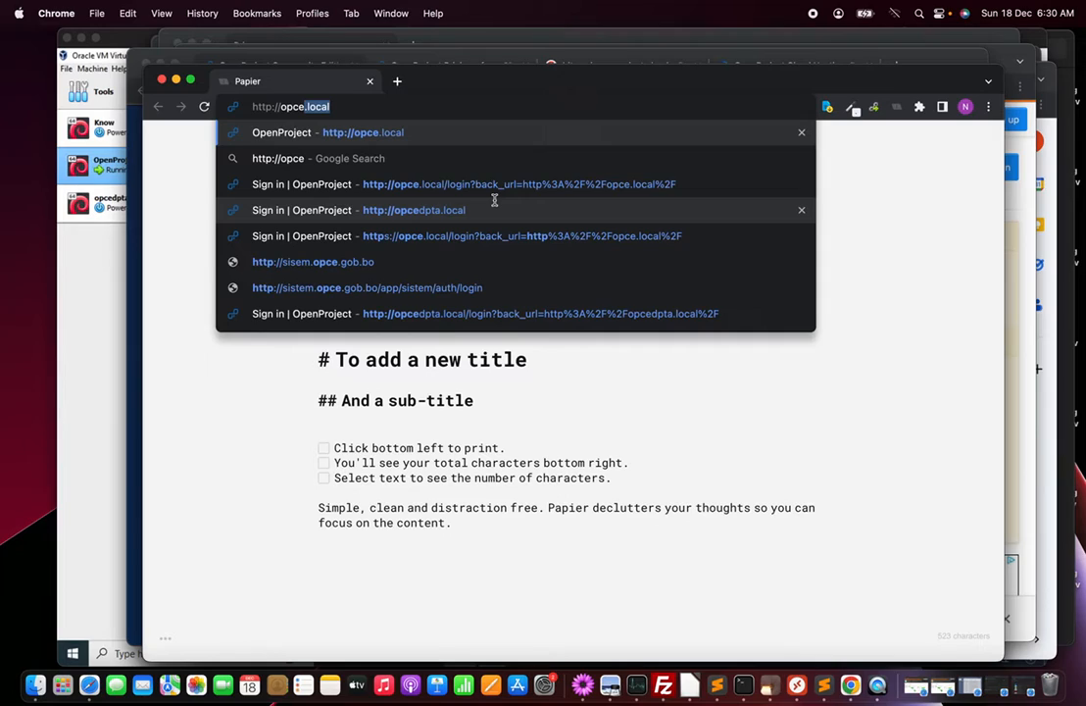
text(.local)
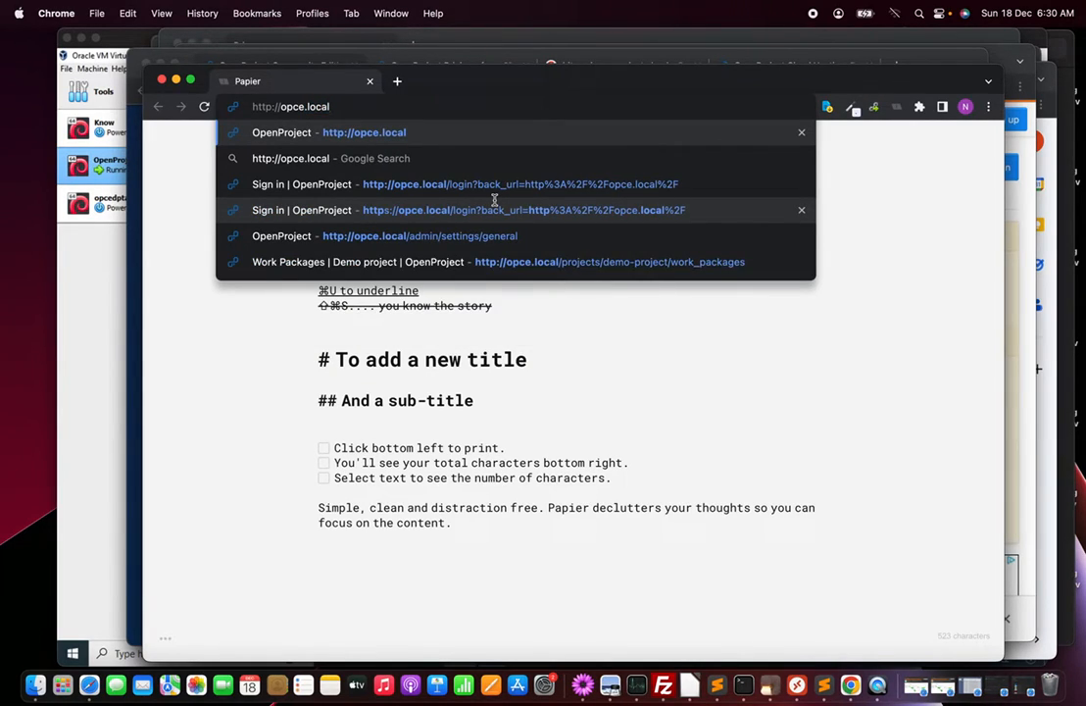
key(Return)
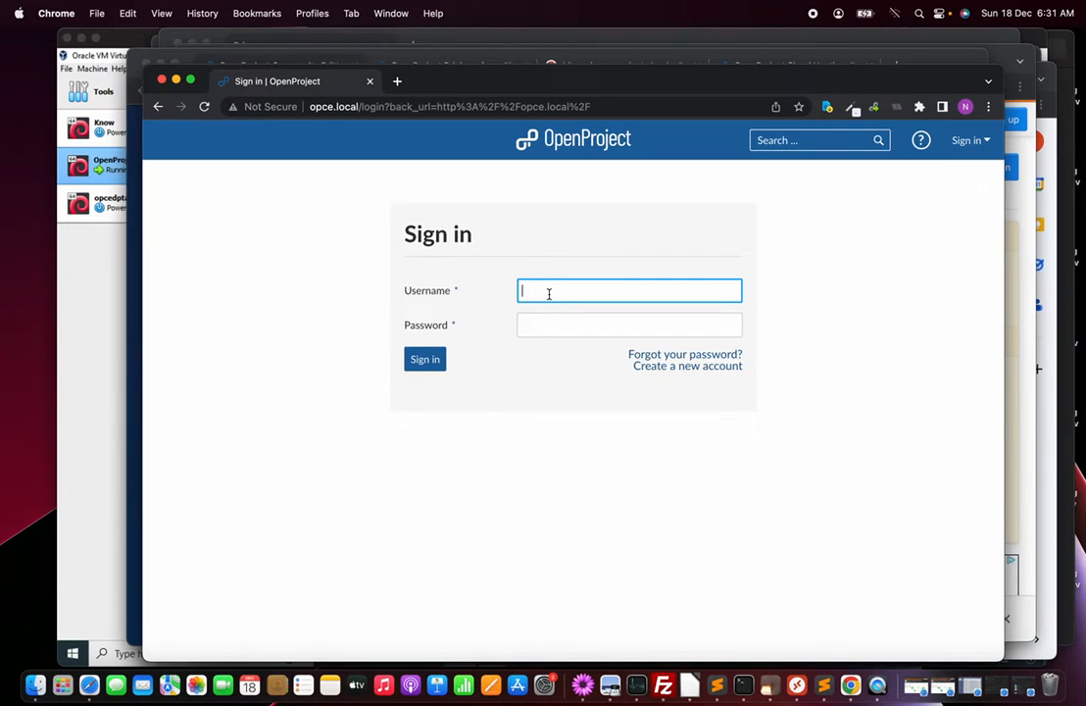
Sign in to OpenProject with the username operator and the account password
text(opert)
text(aort)
key(BackSpace)
key(BackSpace)
key(BackSpace)
key(BackSpace)
key(BackSpace)
text(ator)
key(Tab)
text(***********)
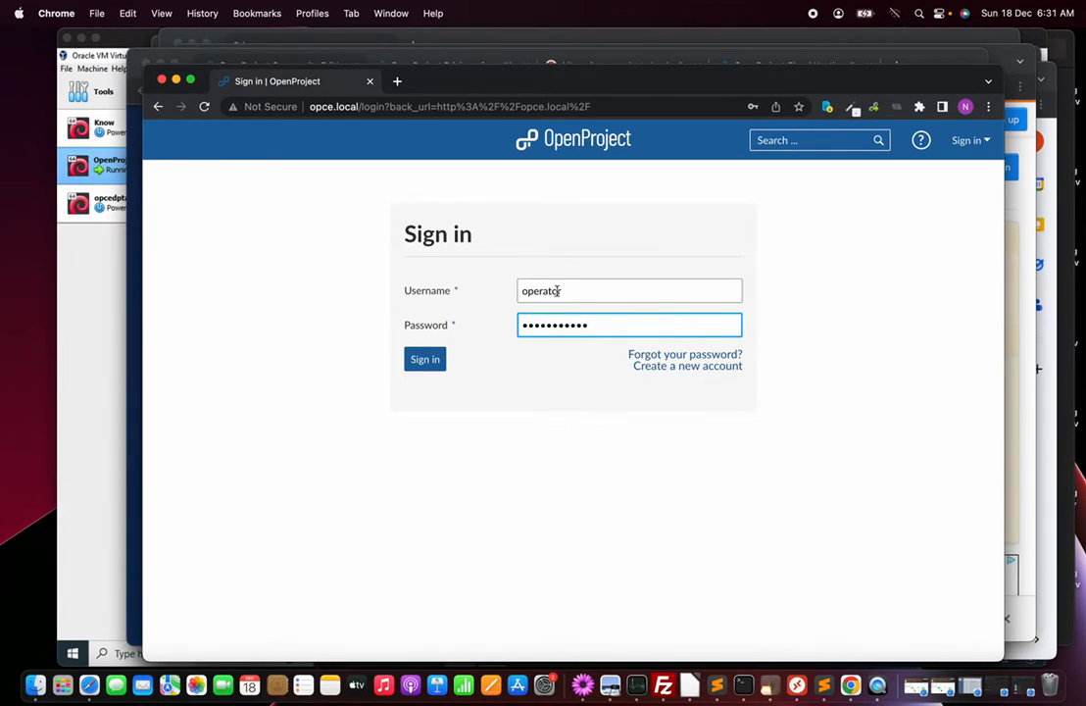
click(425, 361)
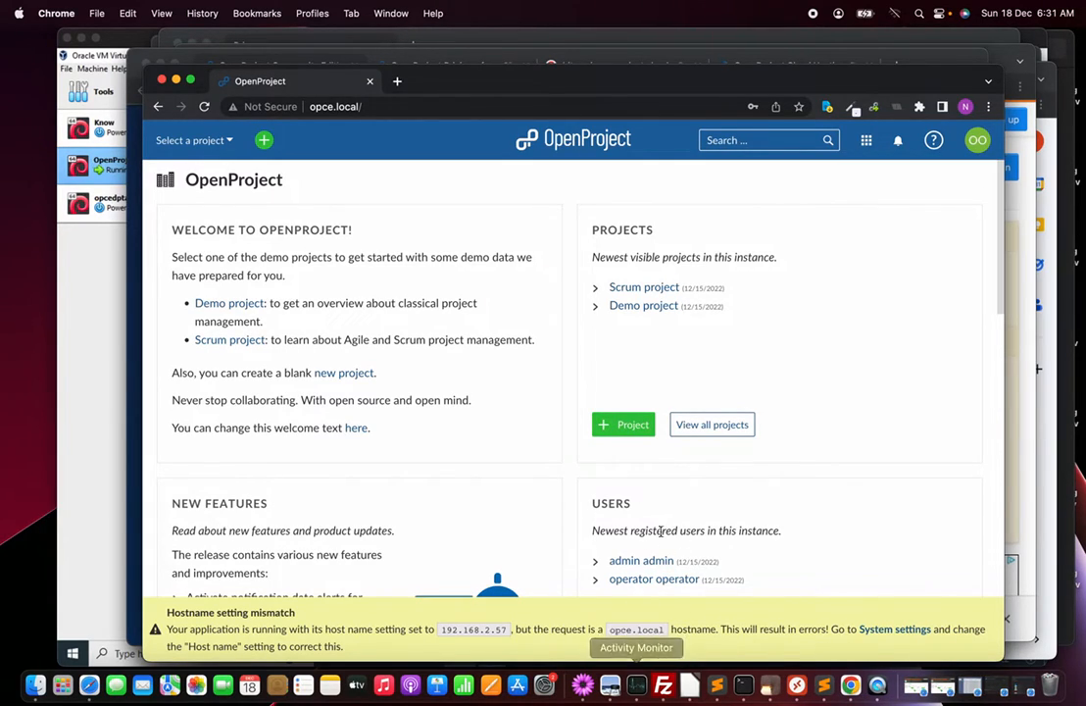
Sign out of the operator account and open the form for creating a new account
click(978, 143)
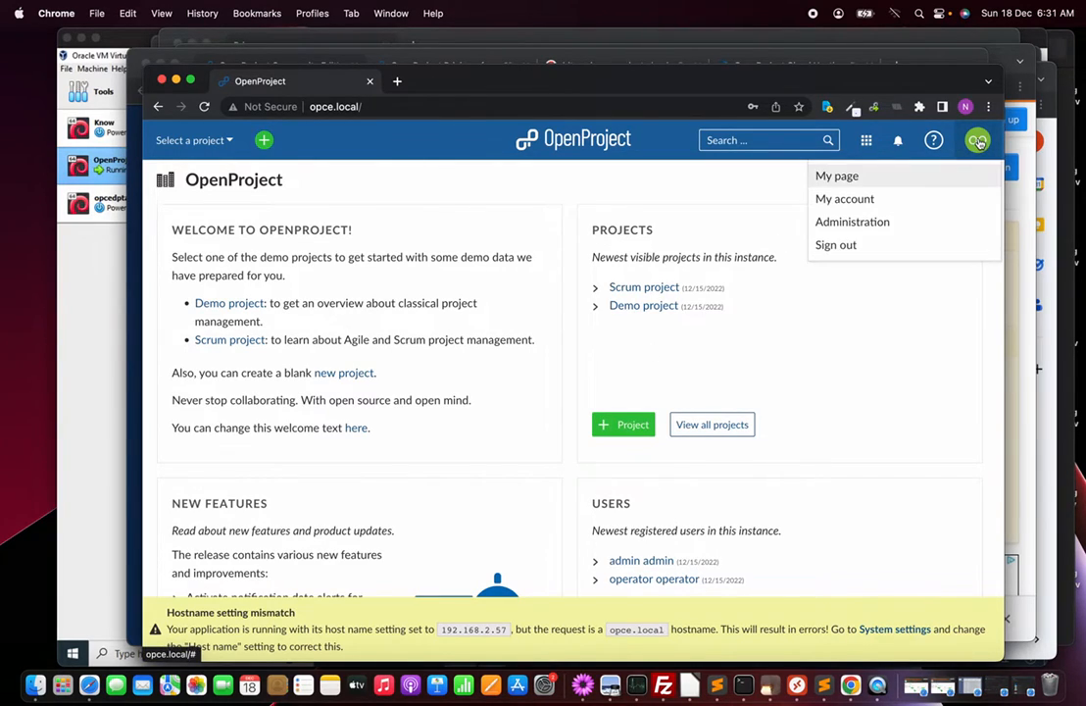
click(847, 253)
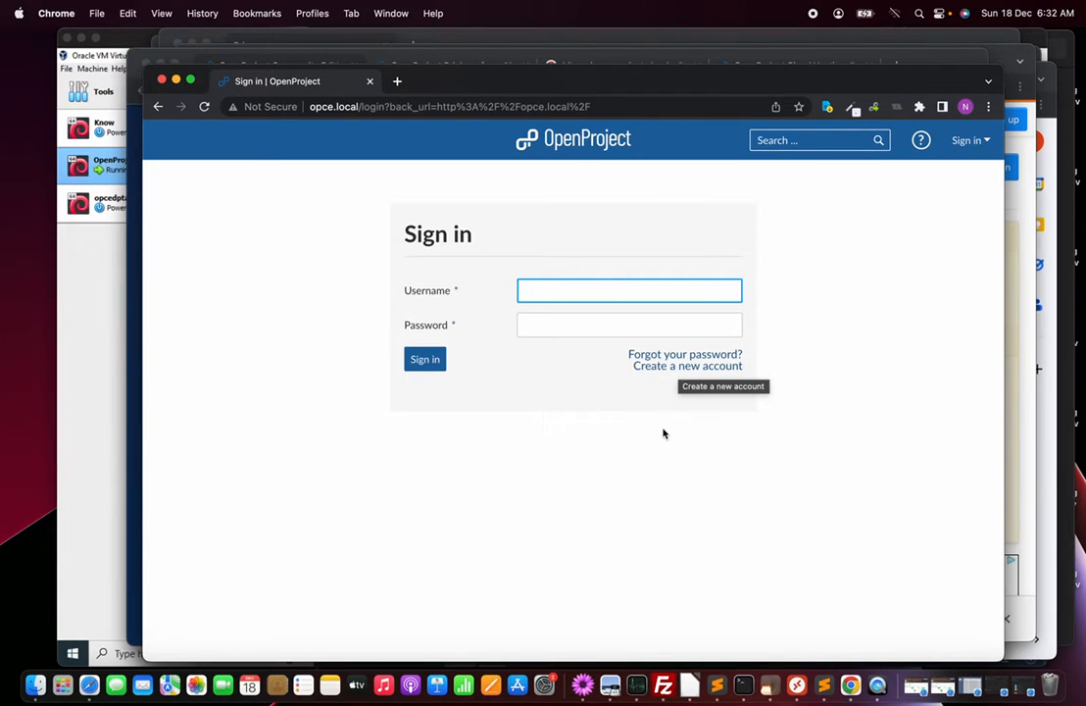
click(673, 366)
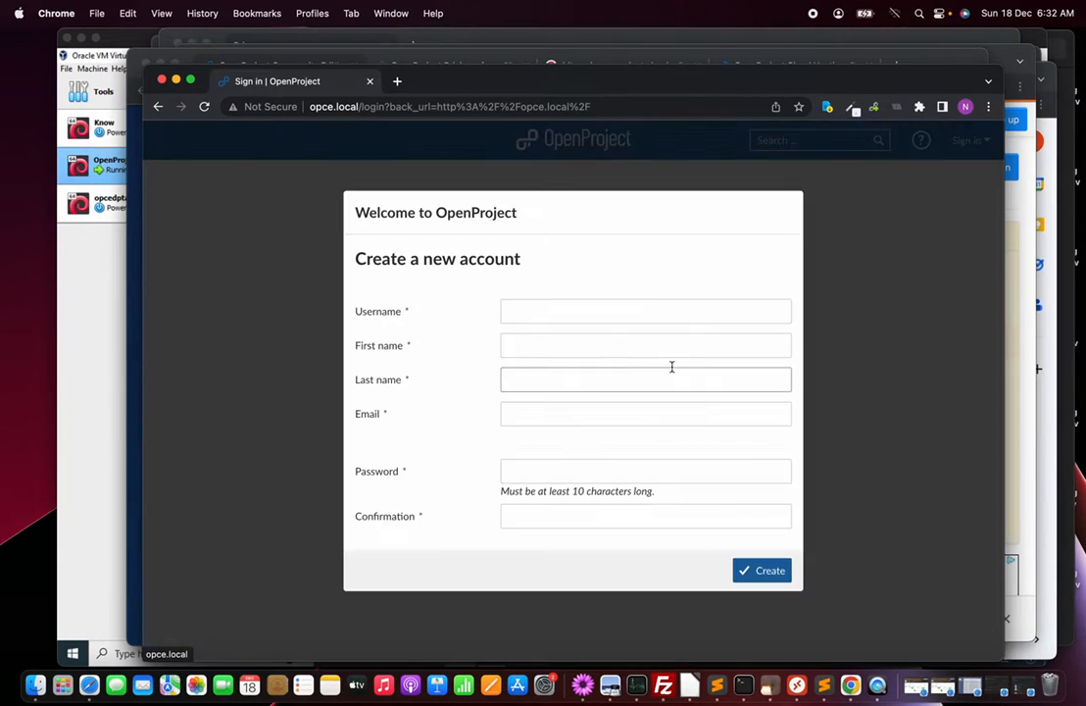
Fill in the new account's username, first name, last name and e-mail
click(554, 308)
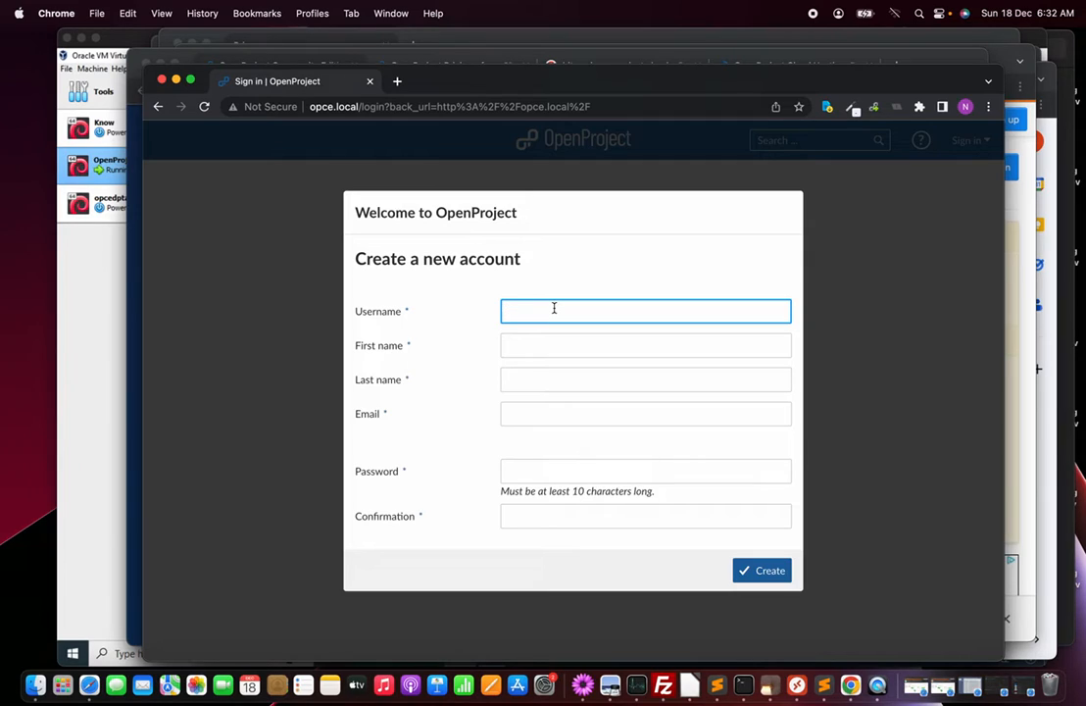
text(nathansr)
key(Tab)
text(Nathan)
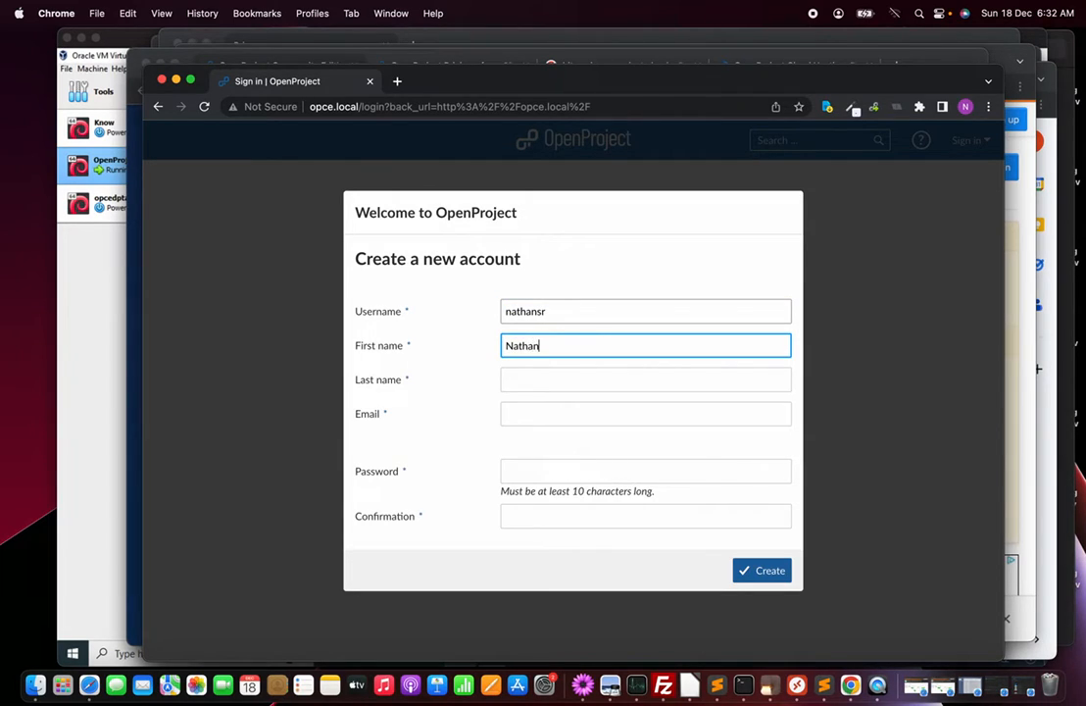
key(Tab)
text(SR)
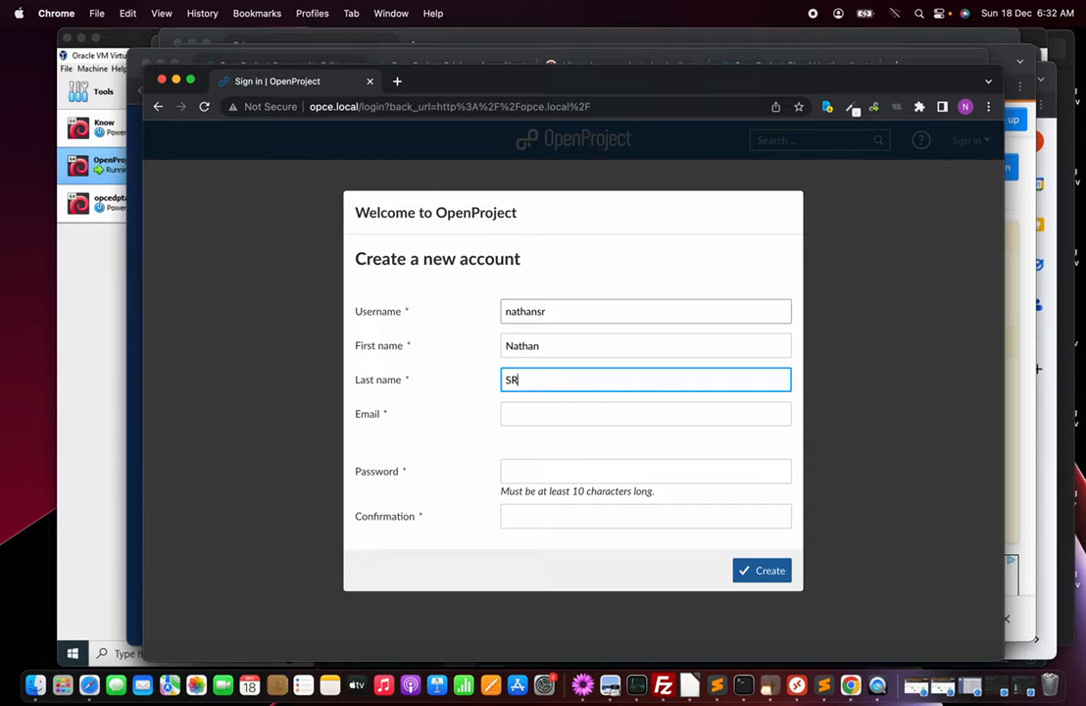
key(Tab)
text(nath)
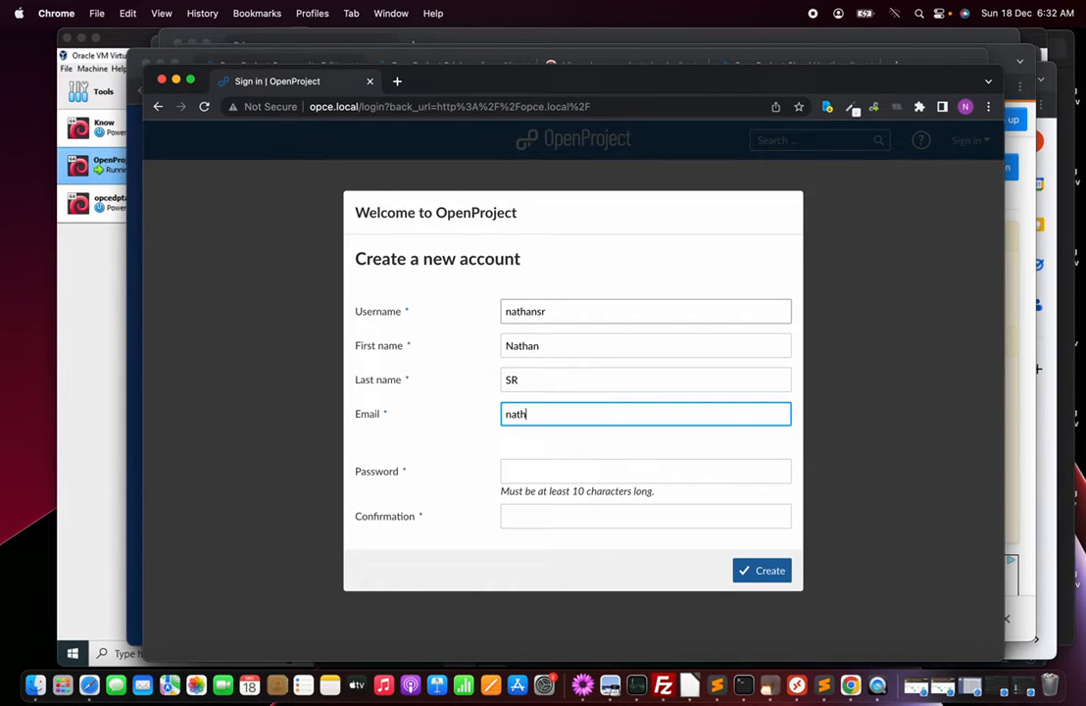
text(an@example.com)
key(Tab)
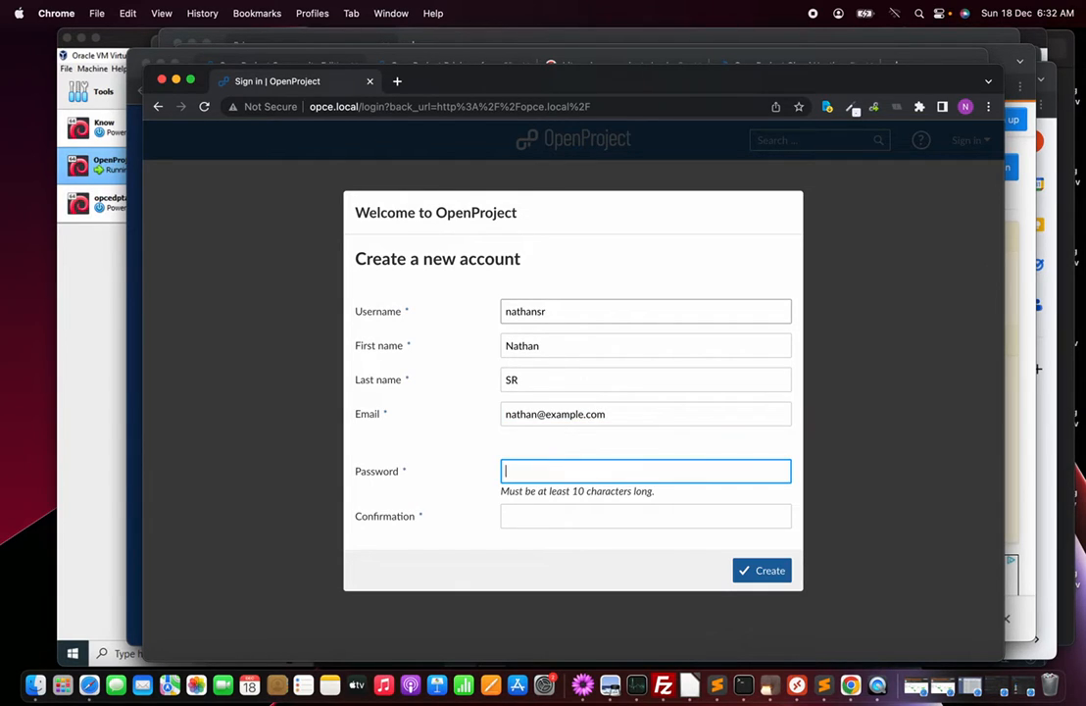
Enter and confirm the new account's password, and create the account
text(•••••••••••)
key(Tab)
text(••••••)
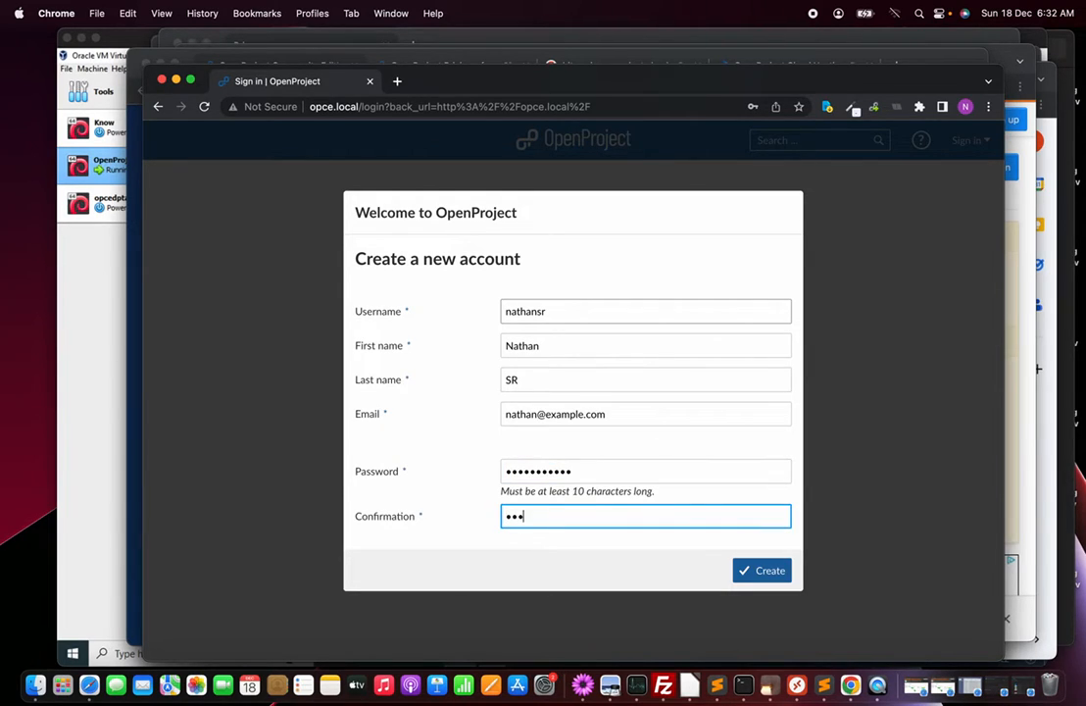
text(•••••)
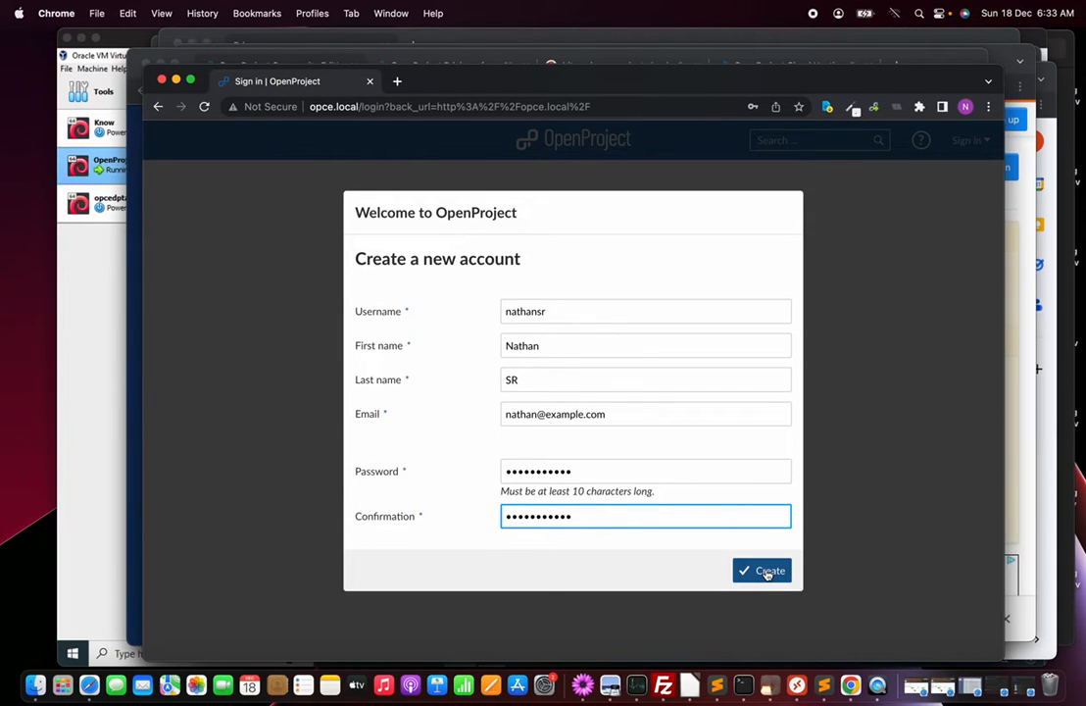
click(768, 576)
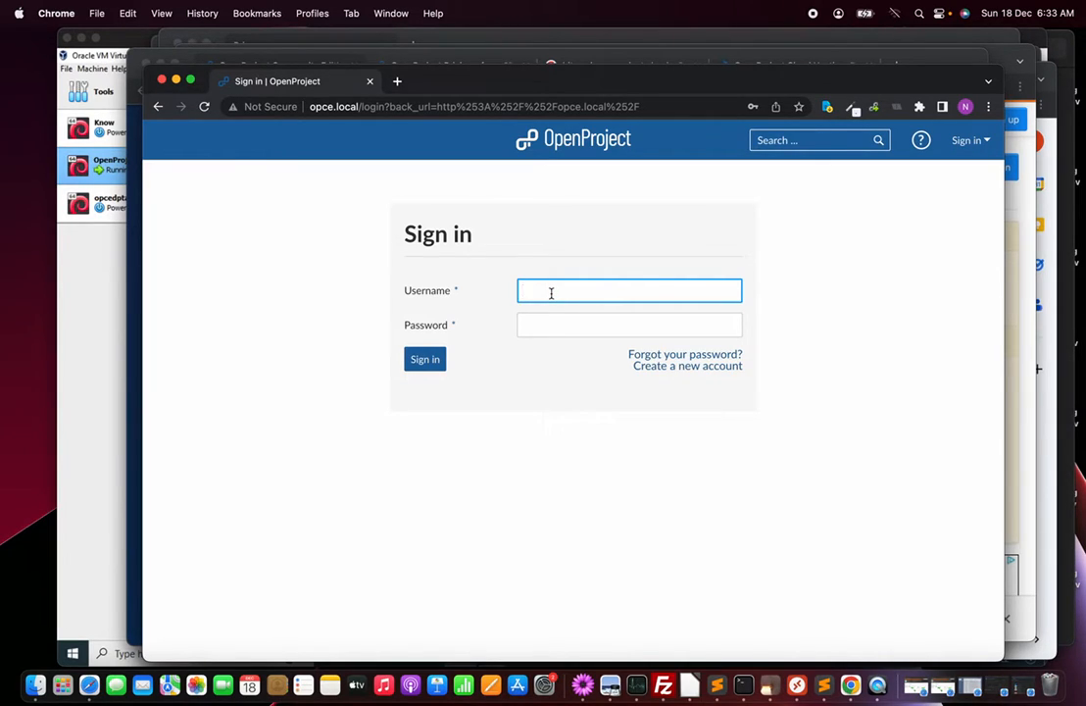
Sign in with the username operator and enter that account's password
text(operator)
key(Tab)
text(•••••••)
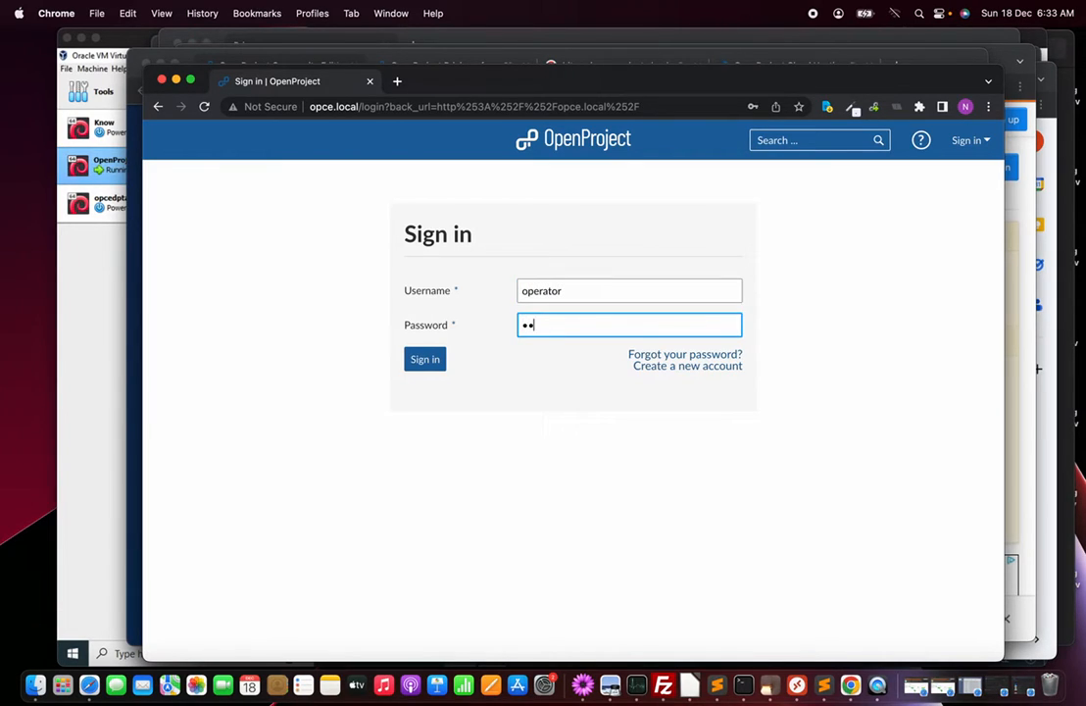
text(••••)
click(422, 359)
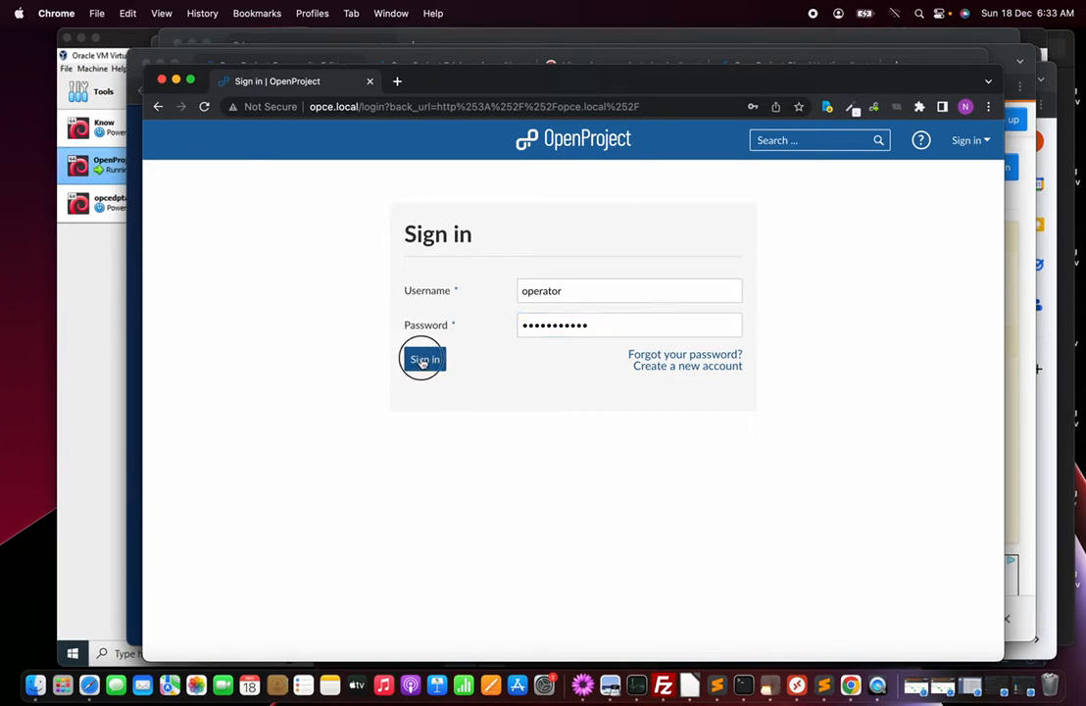
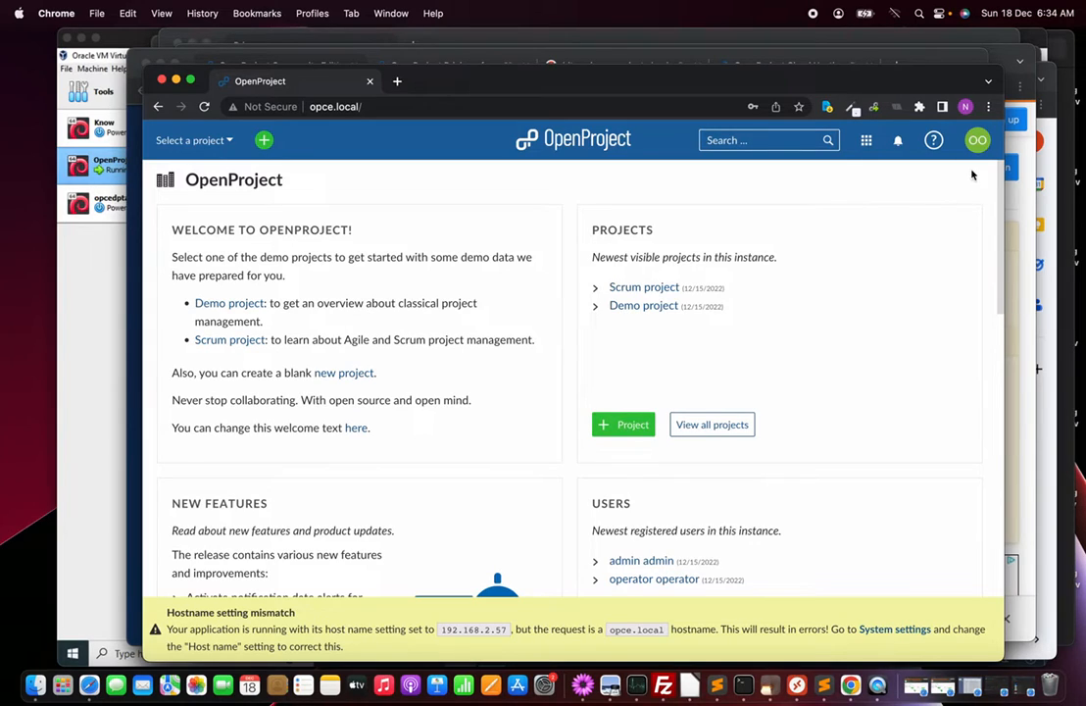
Open the administration area and look over its users list and overview of settings categories
click(979, 143)
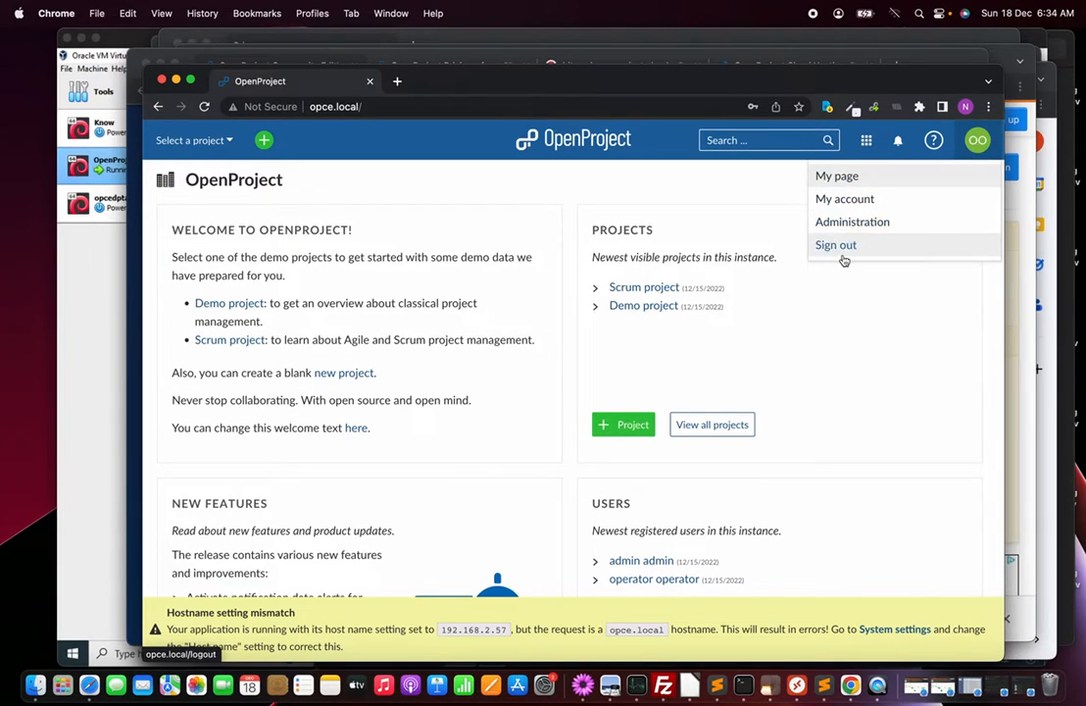
click(852, 223)
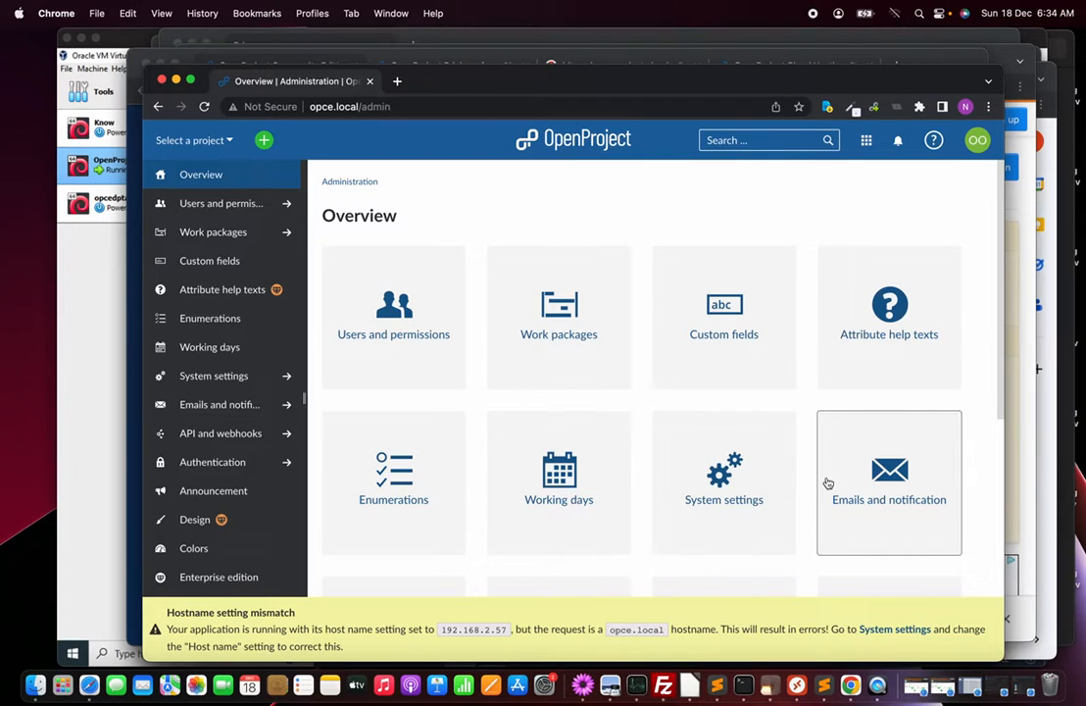
click(406, 325)
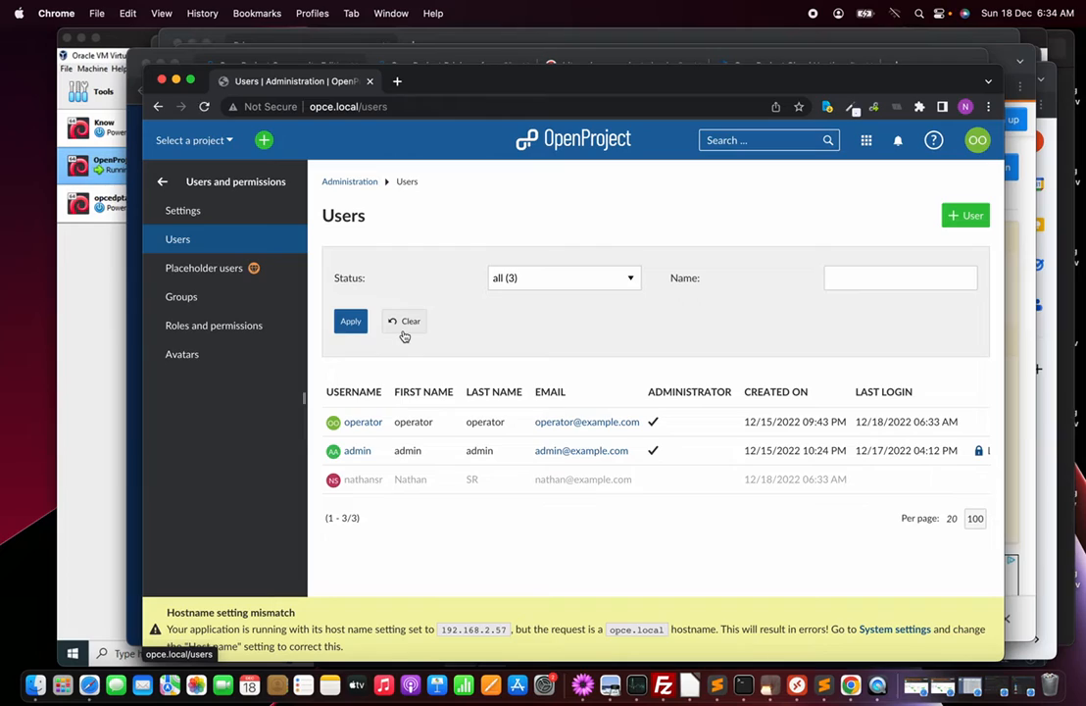
click(345, 185)
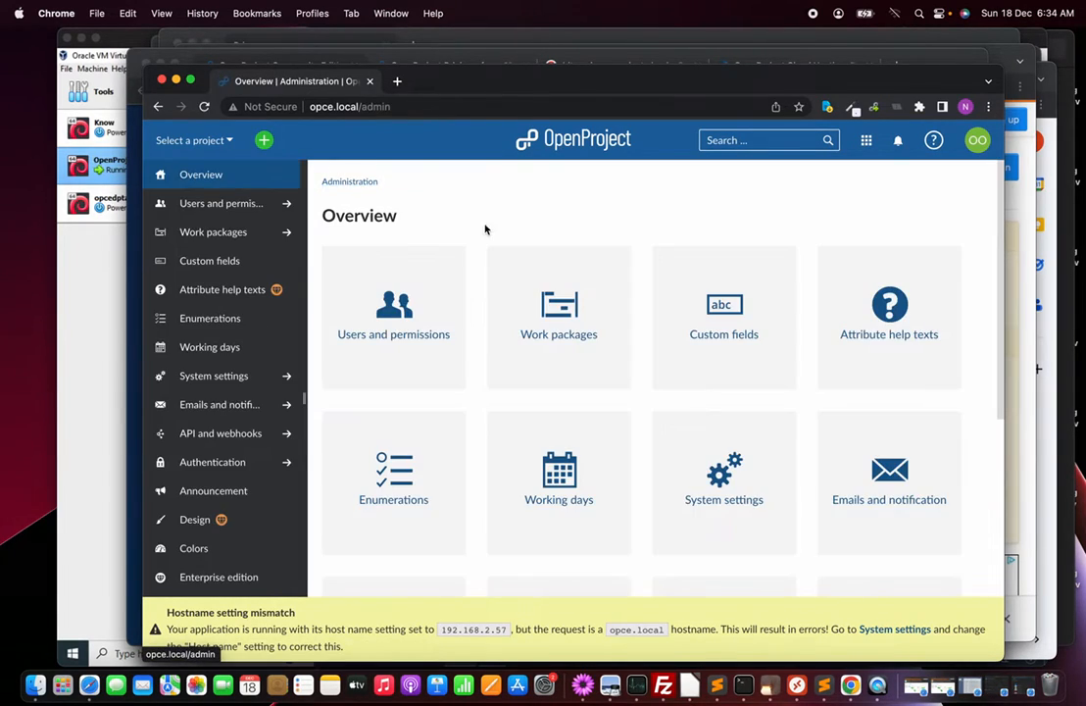
scroll(698, 586, down, 5)
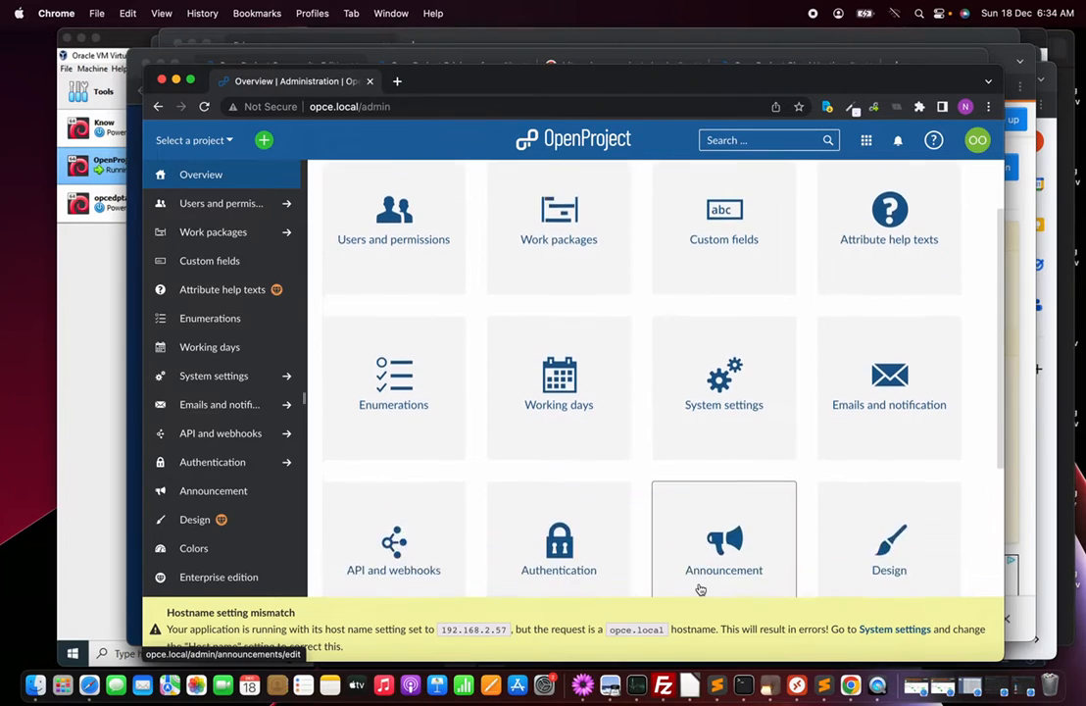
scroll(699, 588, up, 5)
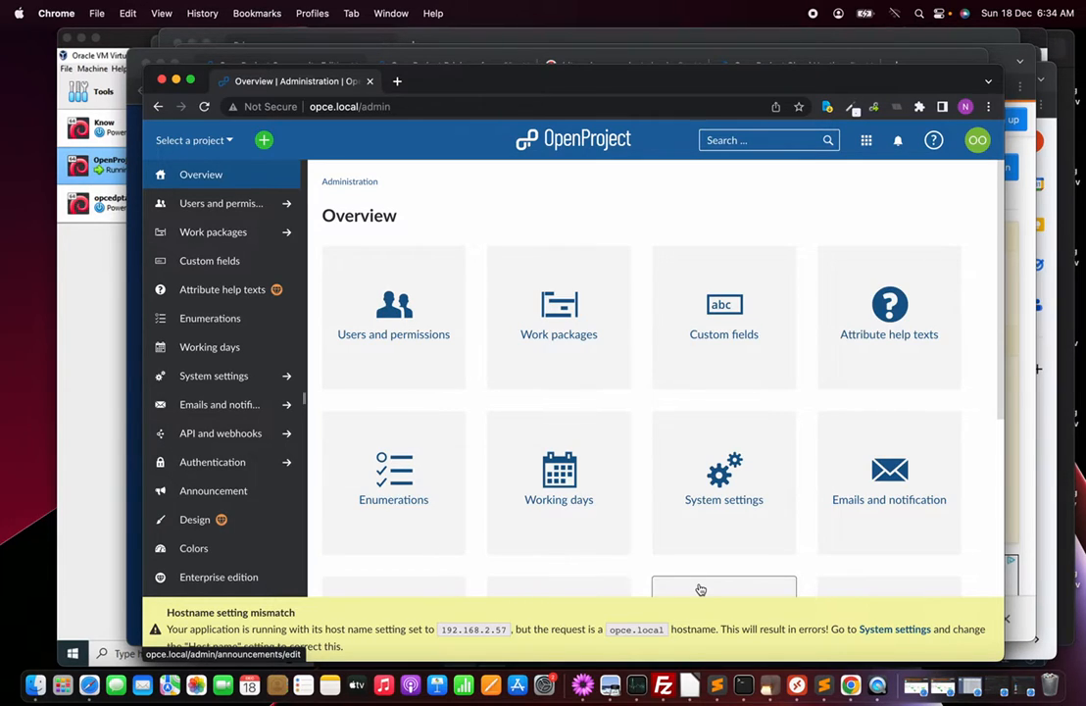
Activate the newly registered user's account in the users administration and return to the users list
click(391, 312)
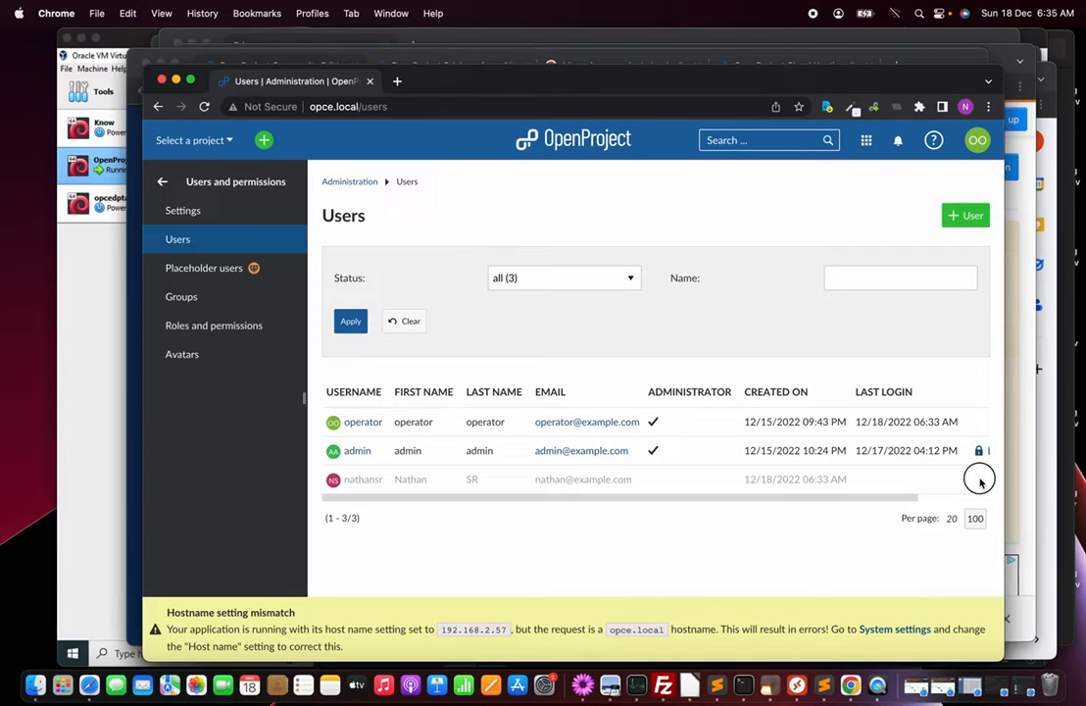
click(359, 486)
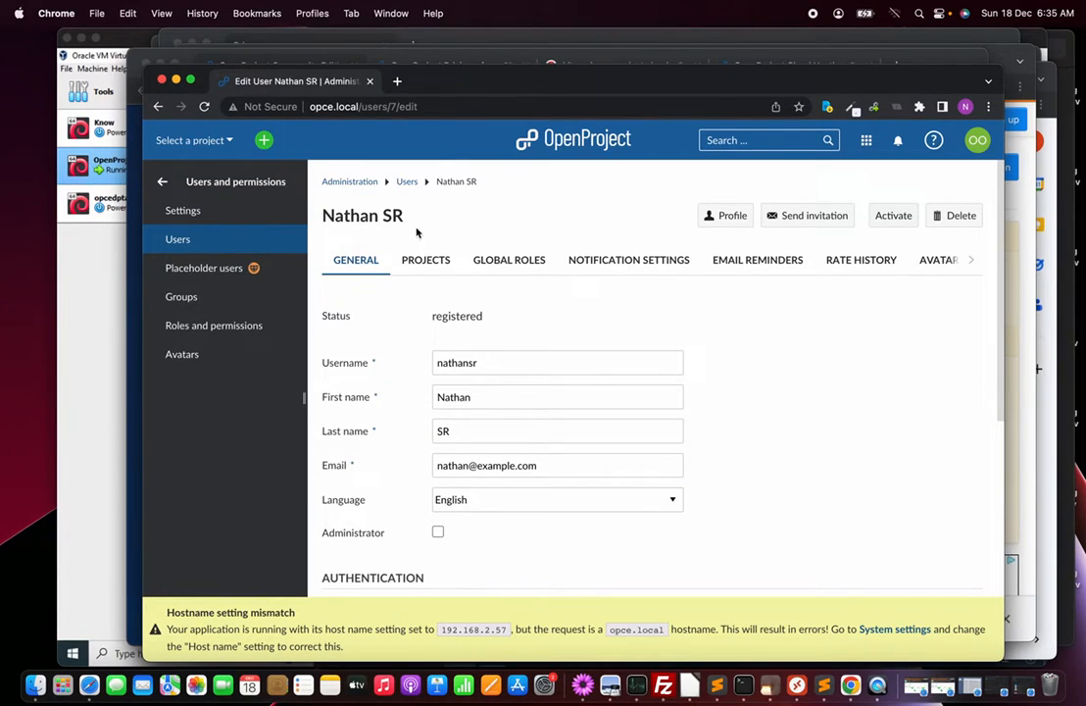
click(407, 182)
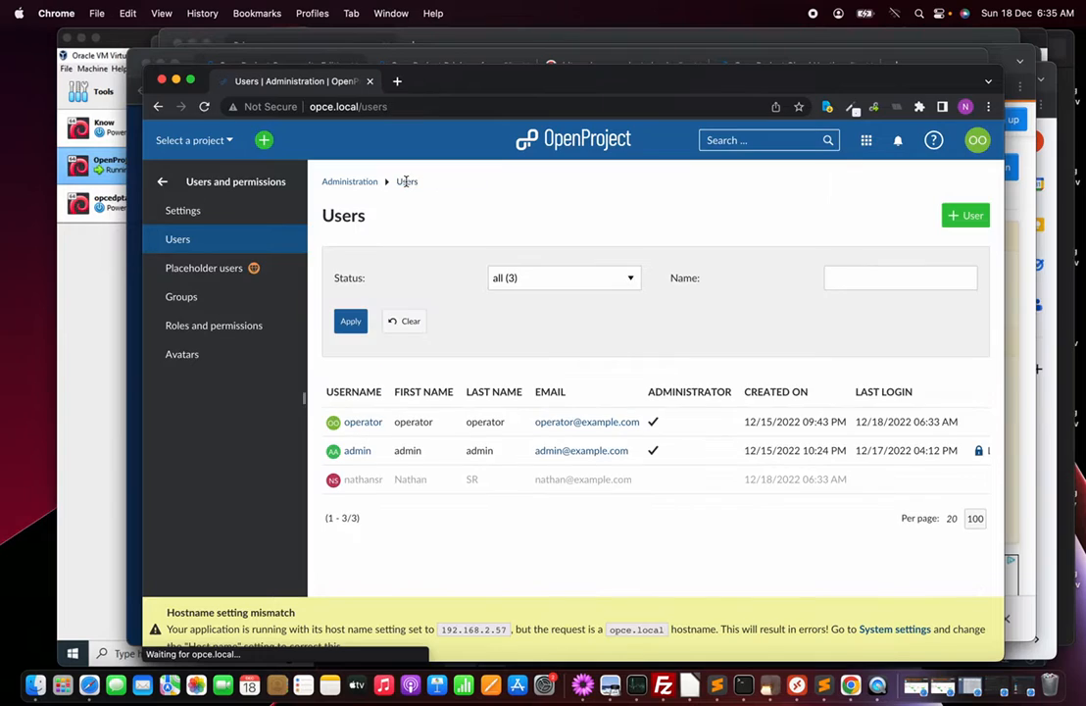
click(363, 480)
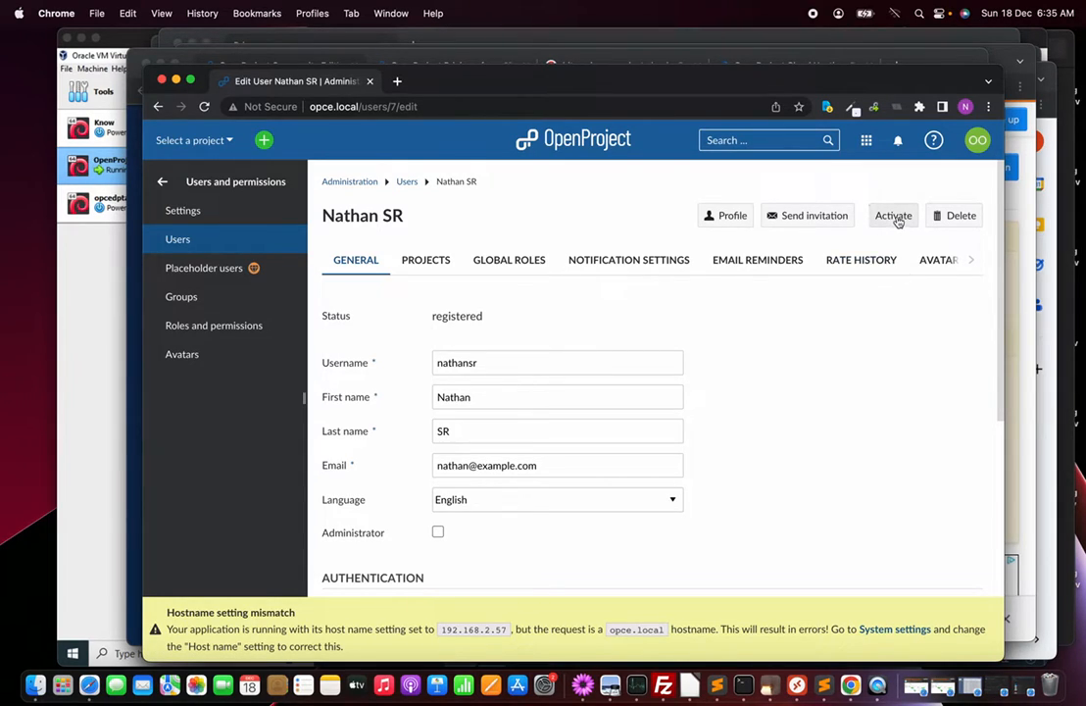
click(896, 219)
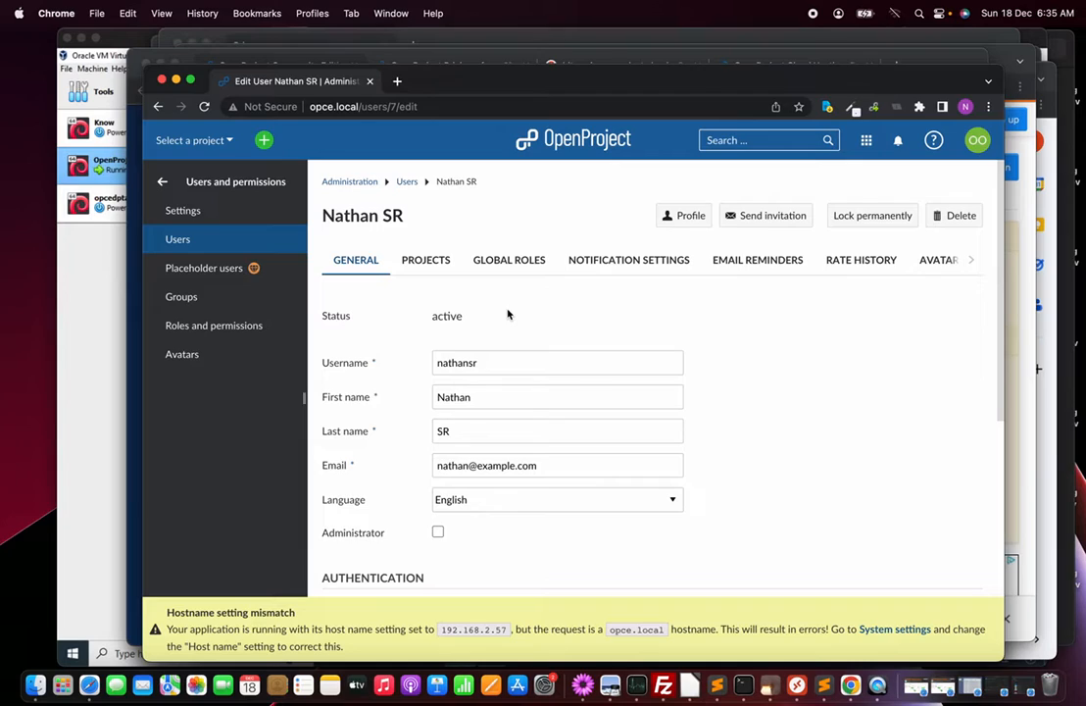
click(407, 183)
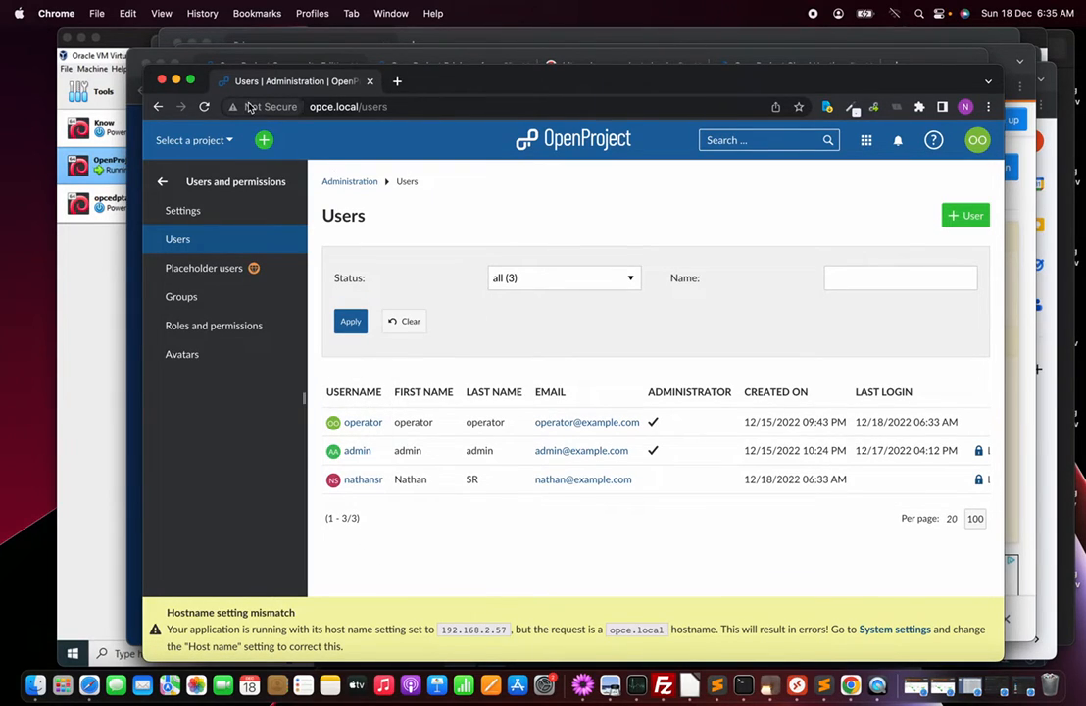
Start a new project without a template and name it TESTING PROJECT
click(231, 141)
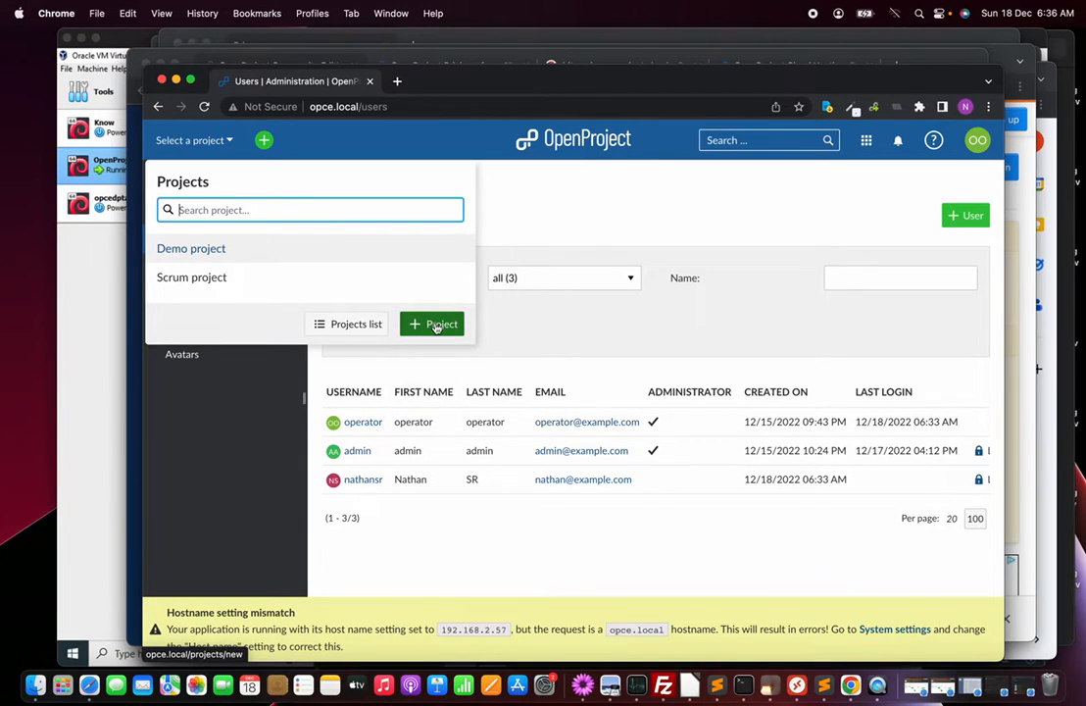
click(436, 325)
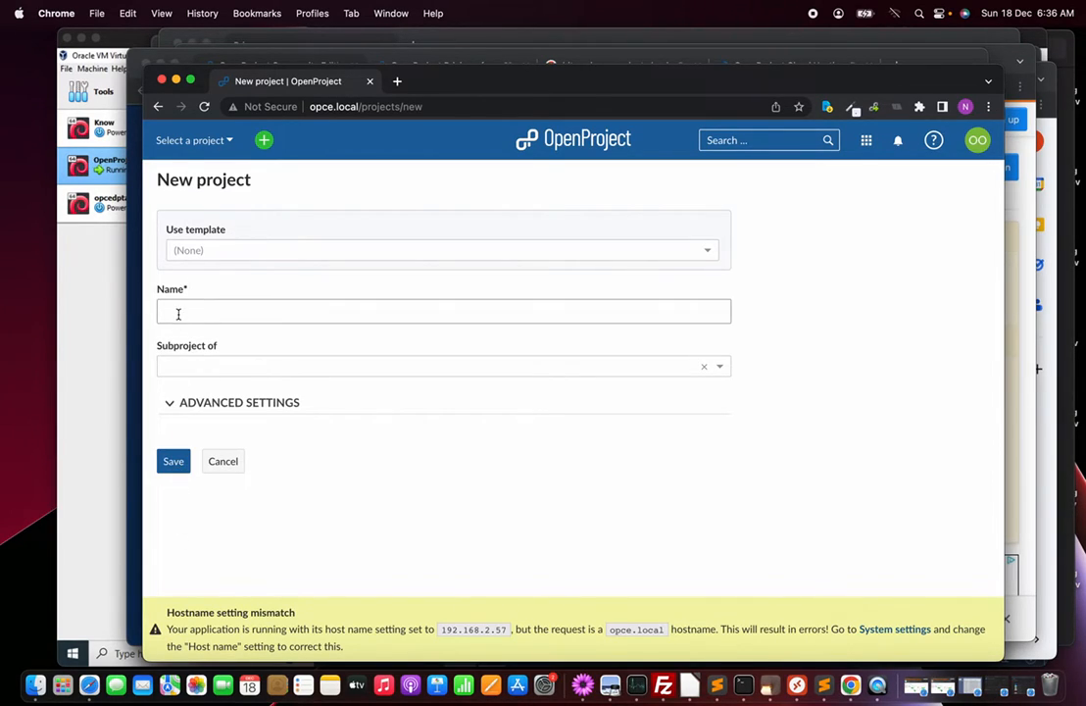
click(179, 314)
click(278, 347)
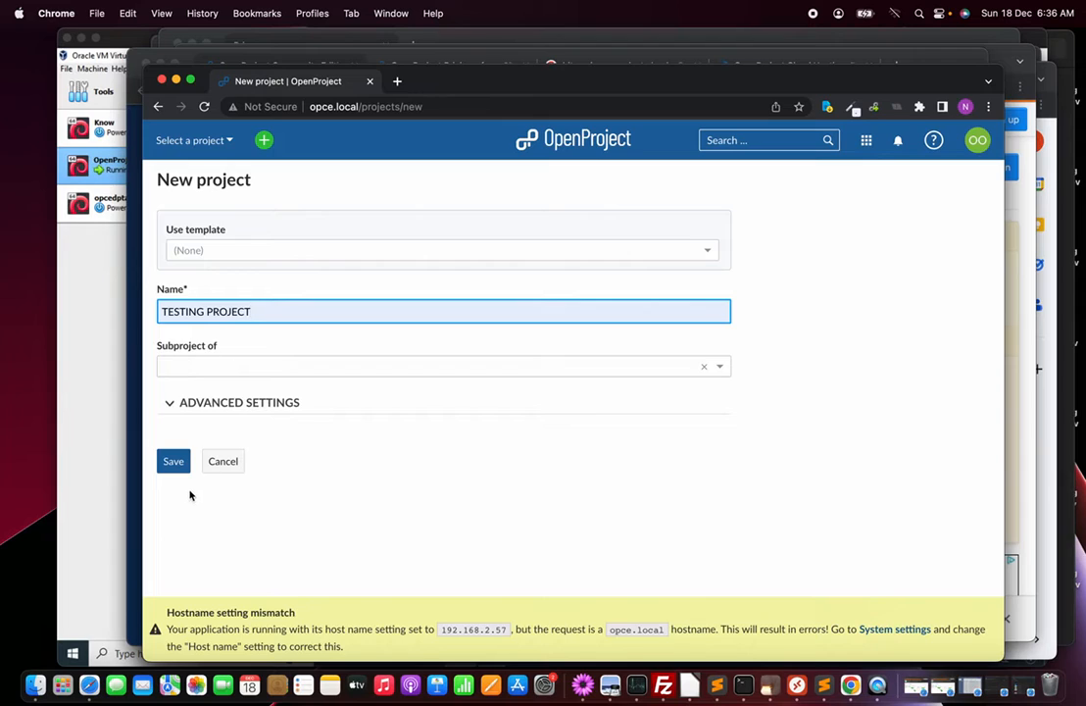
Look over the new project's advanced settings, leave them blank, and save the project
click(170, 405)
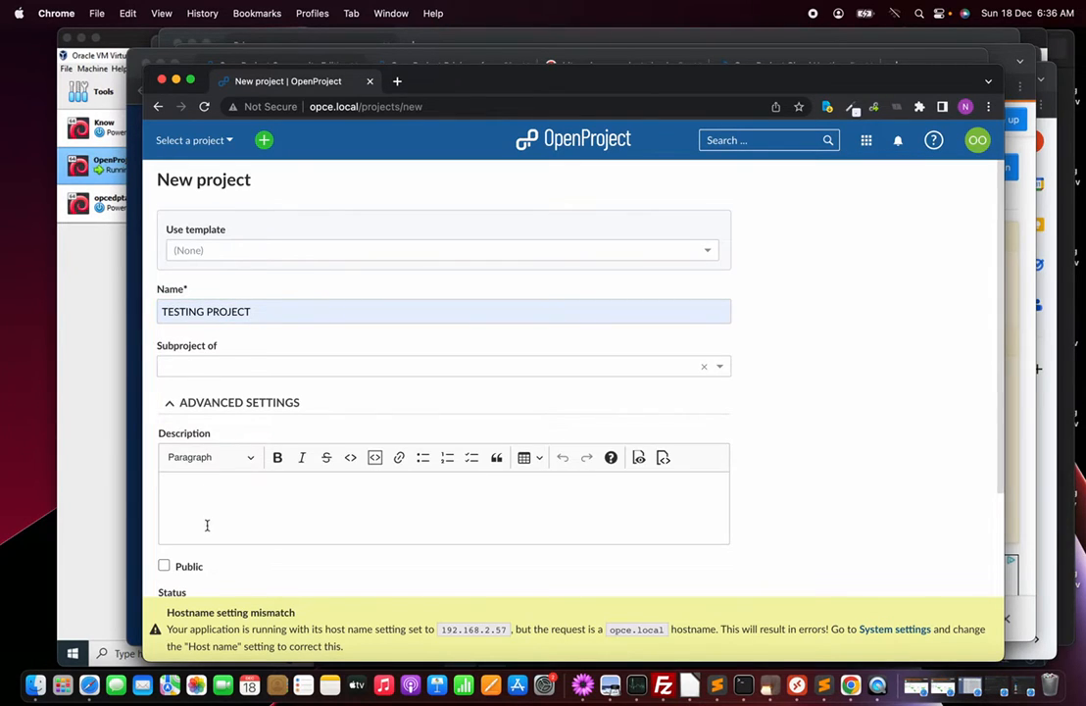
scroll(207, 500, down, 5)
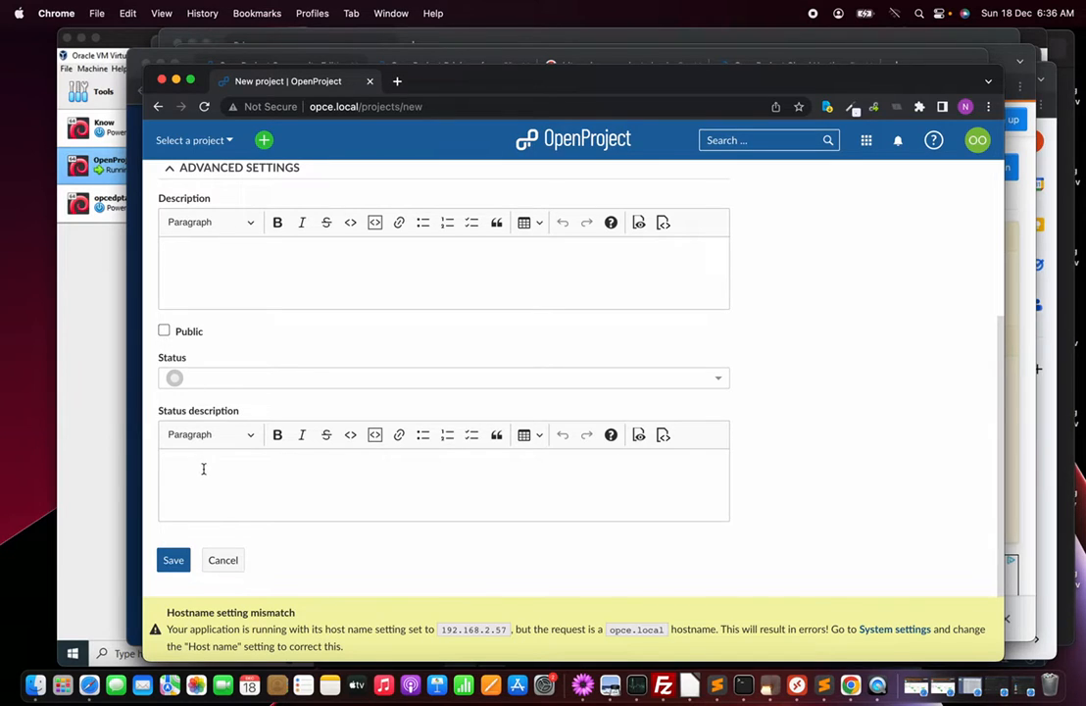
scroll(220, 498, down, 1)
scroll(220, 498, up, 5)
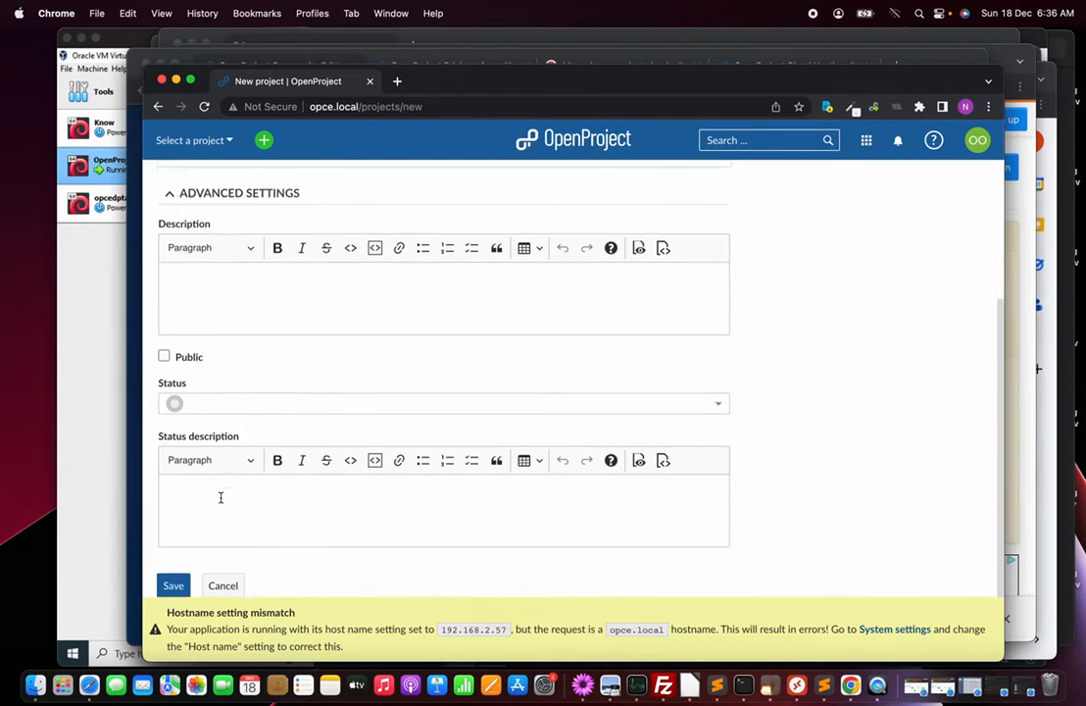
click(170, 405)
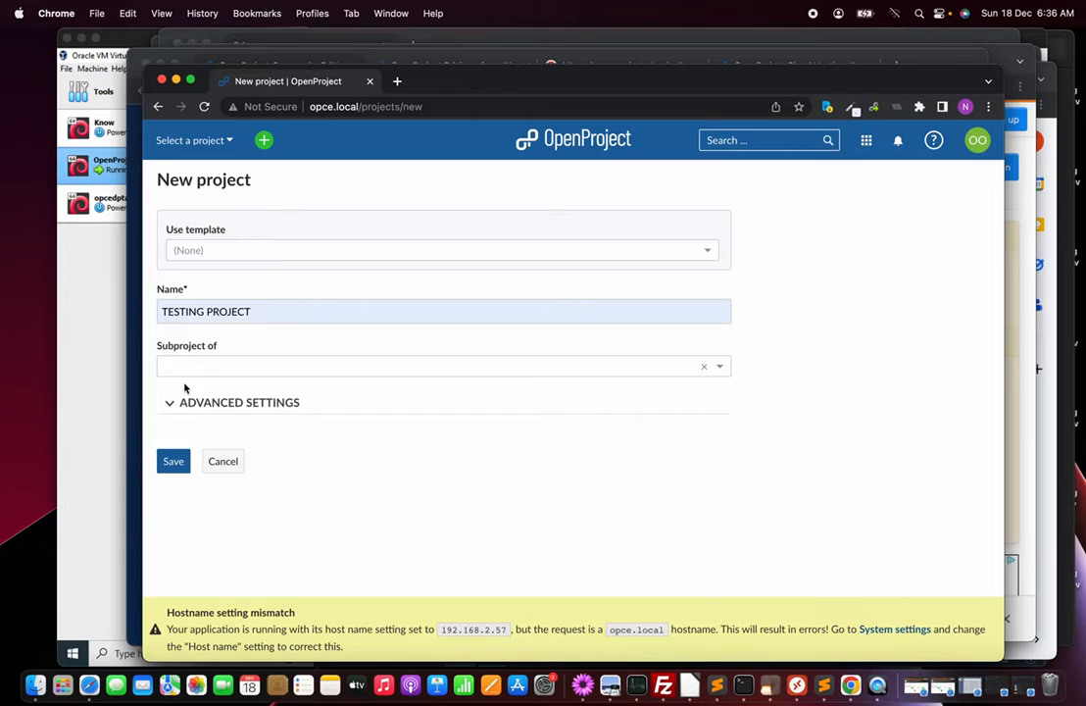
click(171, 462)
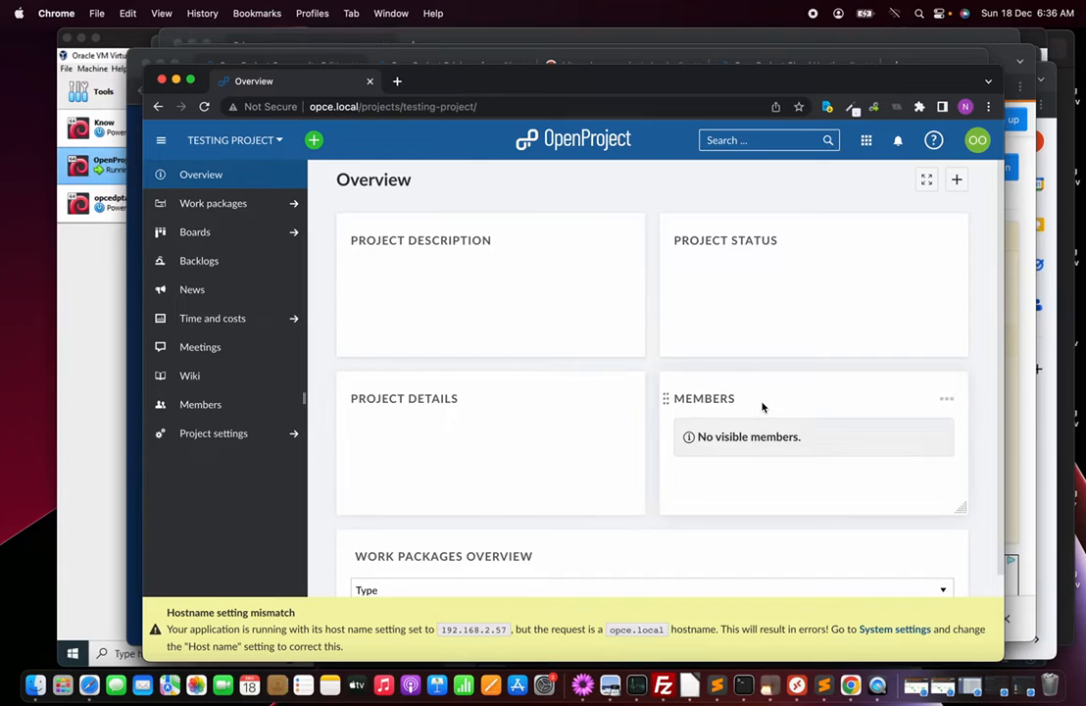
Add the admin user to TESTING PROJECT with the Member role
scroll(524, 511, down, 3)
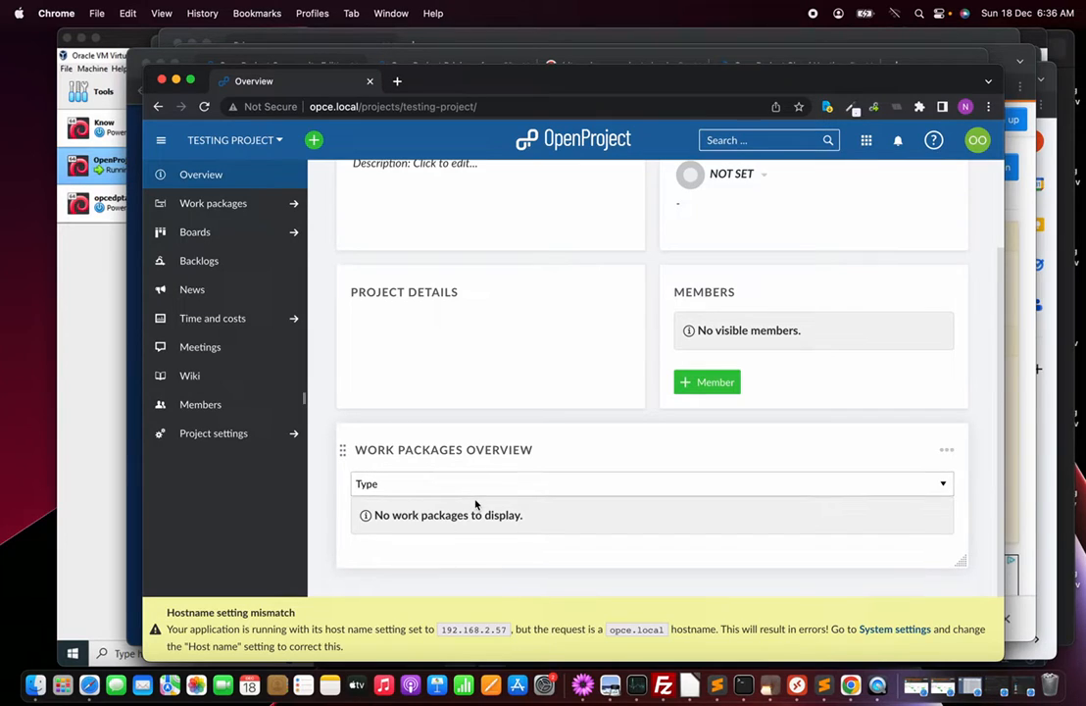
scroll(476, 504, up, 3)
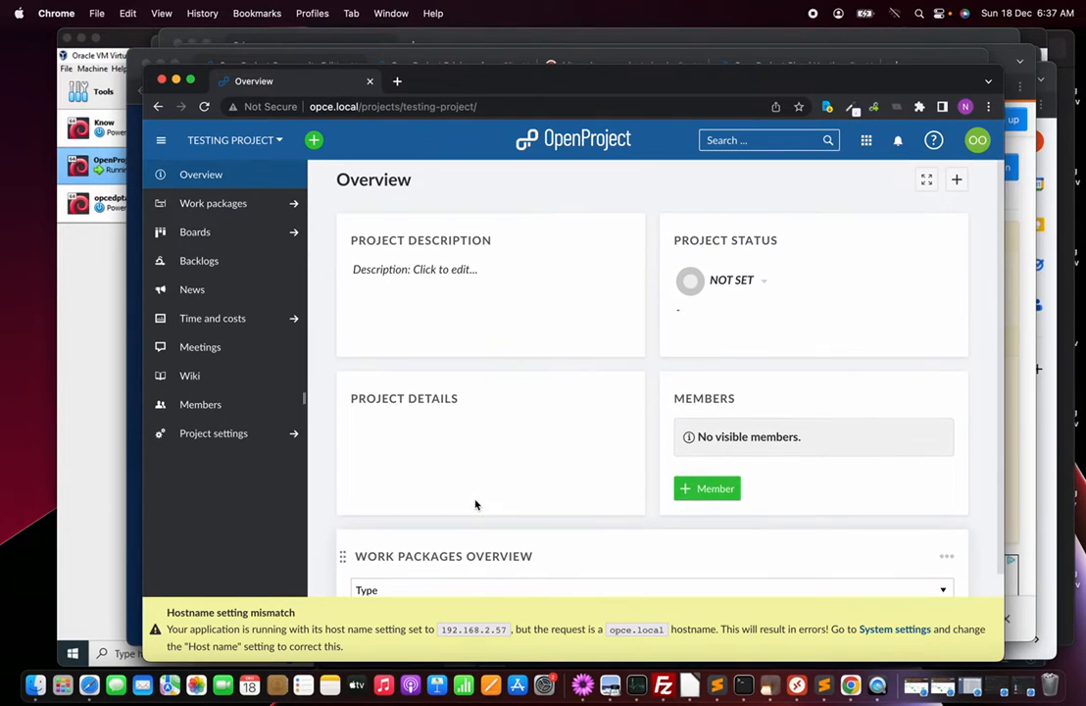
click(703, 492)
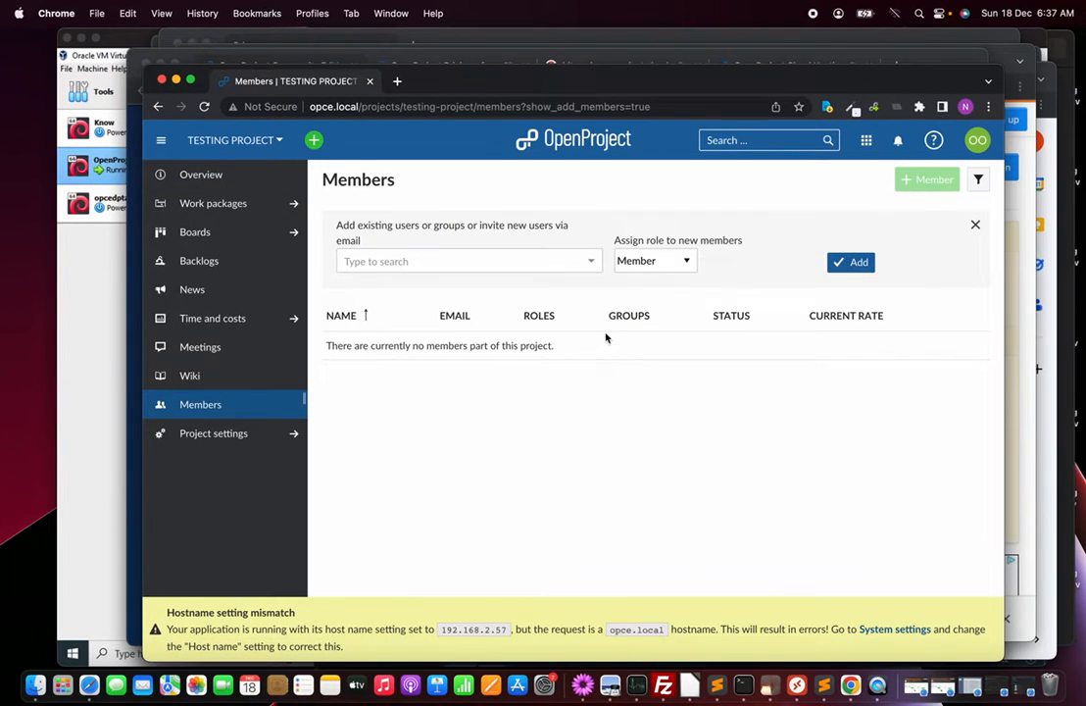
click(592, 264)
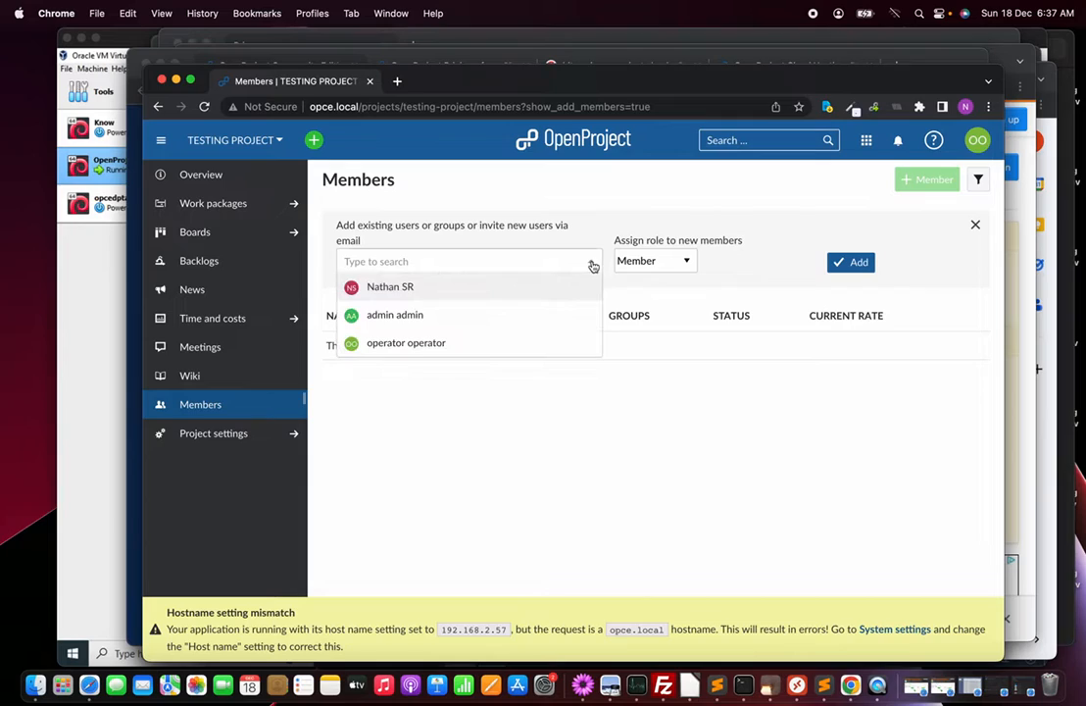
click(406, 314)
click(840, 265)
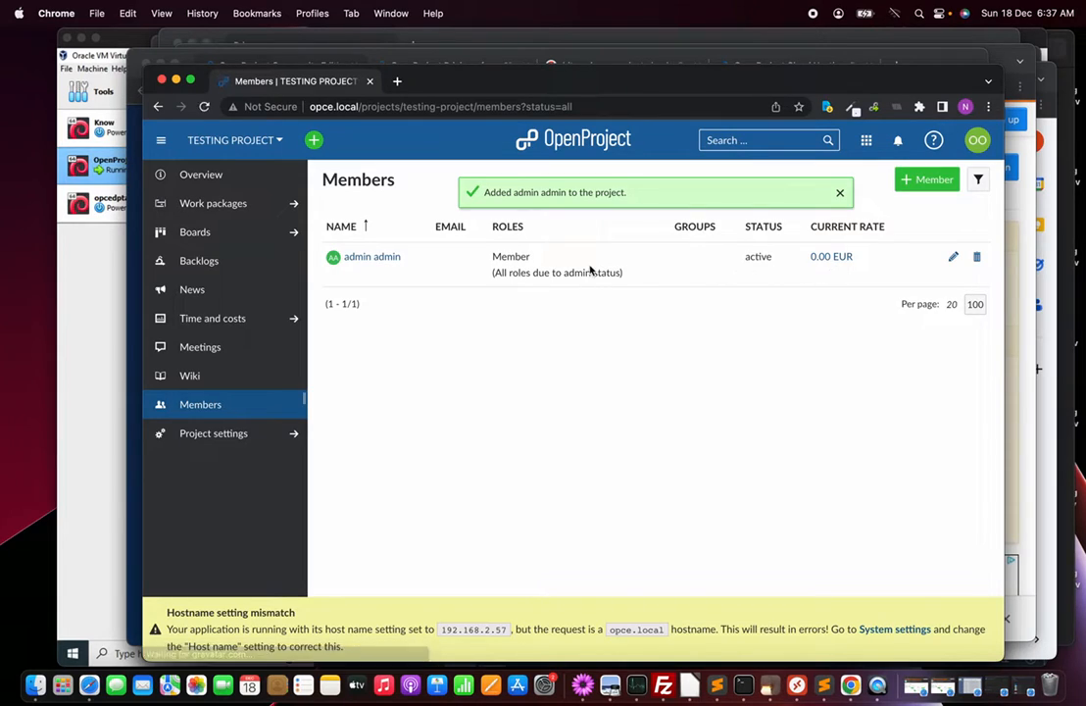
Add the operator user to the project with the Member role
click(925, 179)
click(586, 262)
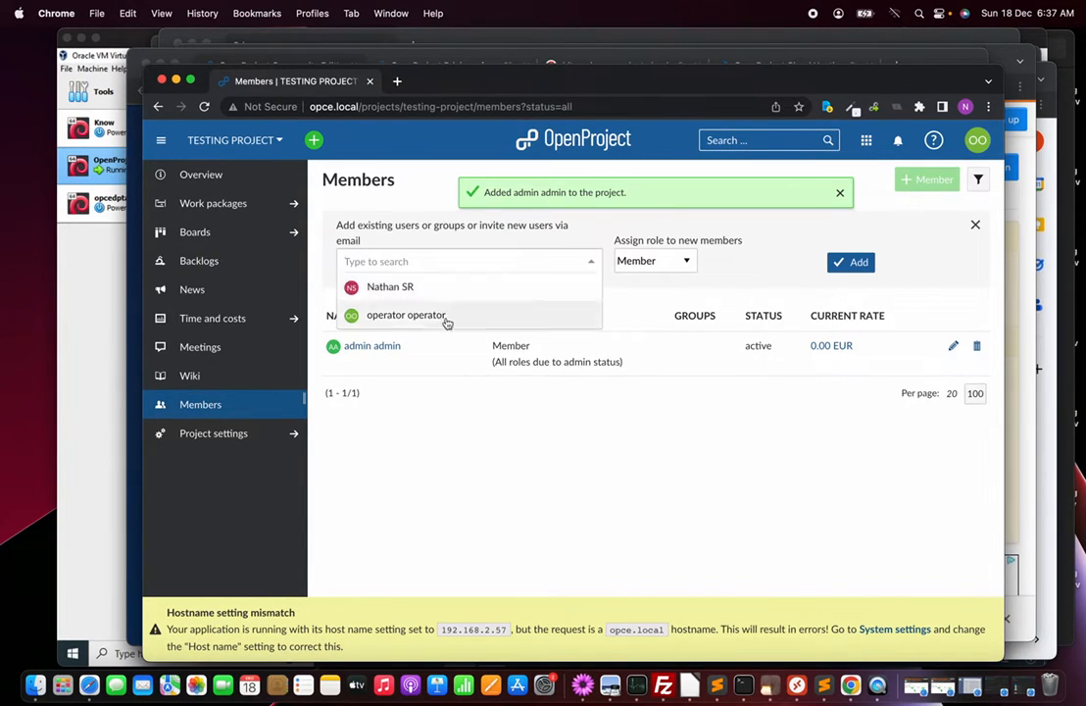
click(402, 316)
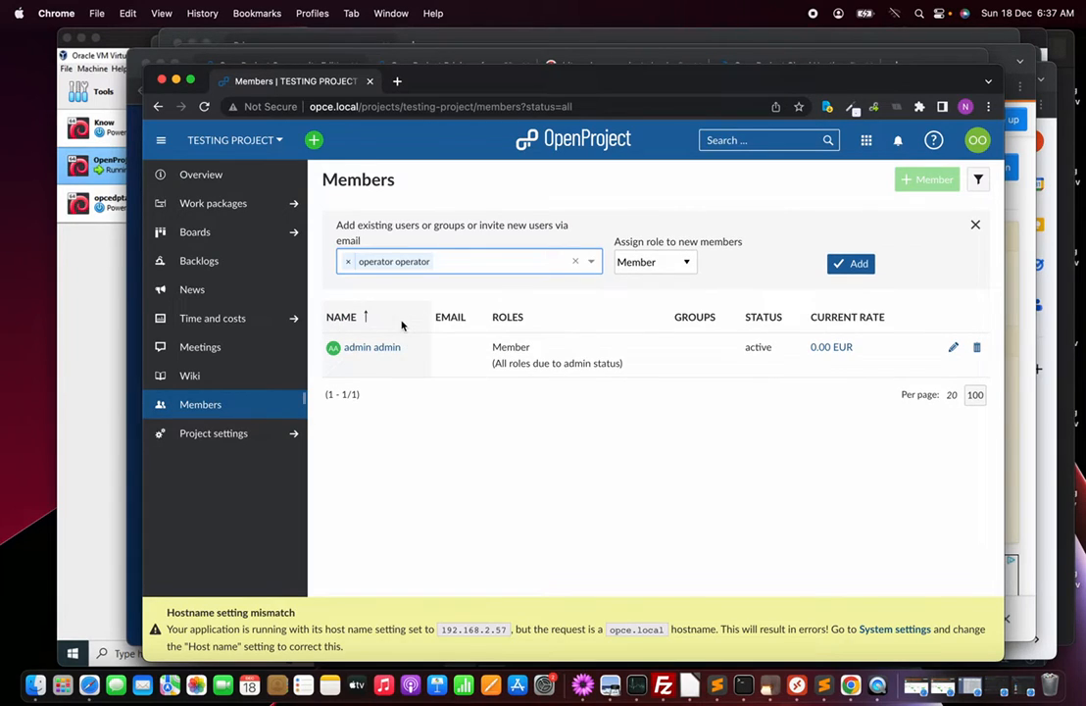
click(852, 271)
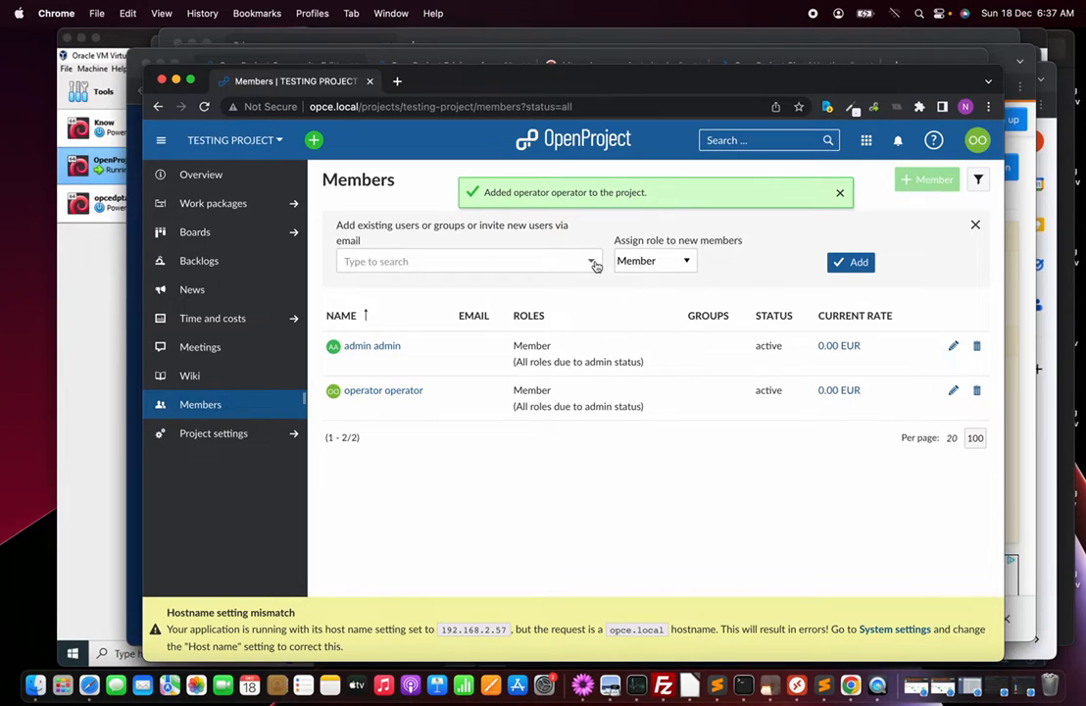
Add the newly activated user to the project with the Member role
click(412, 261)
click(400, 289)
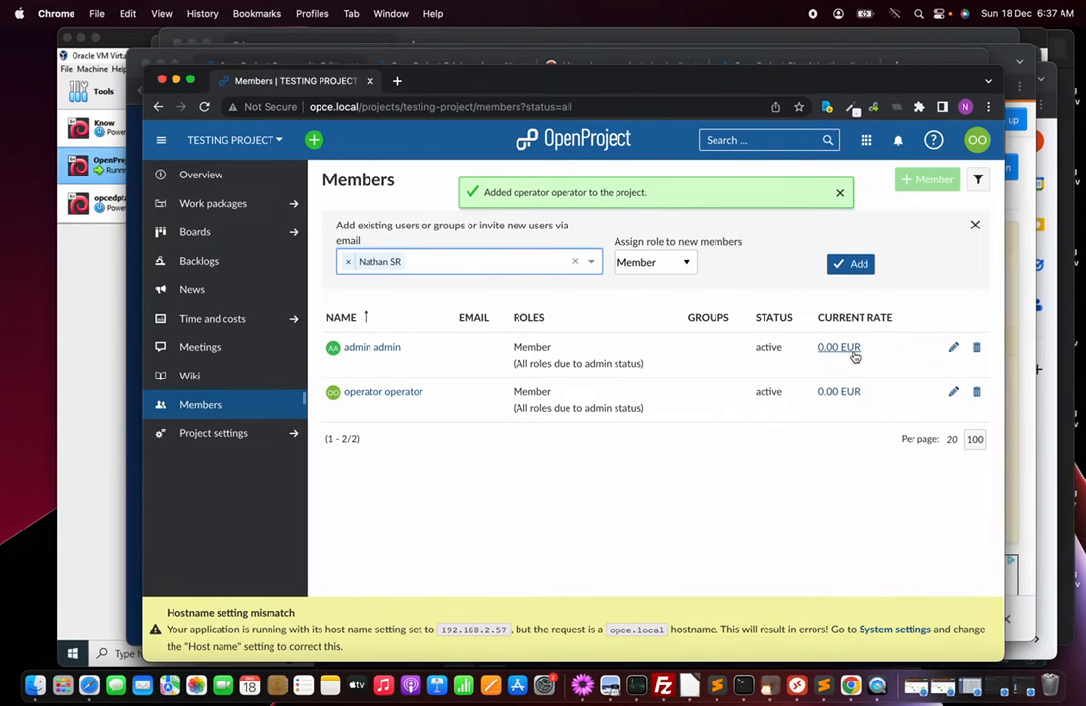
click(849, 267)
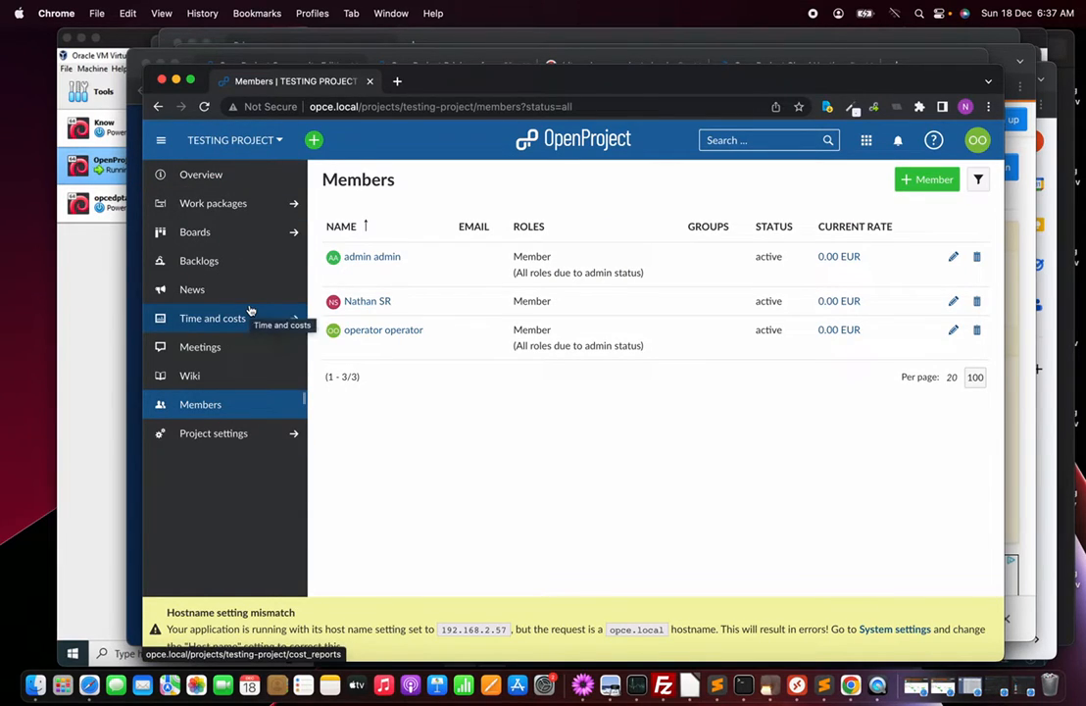
Open the project settings and review the general information and the work package types
click(217, 433)
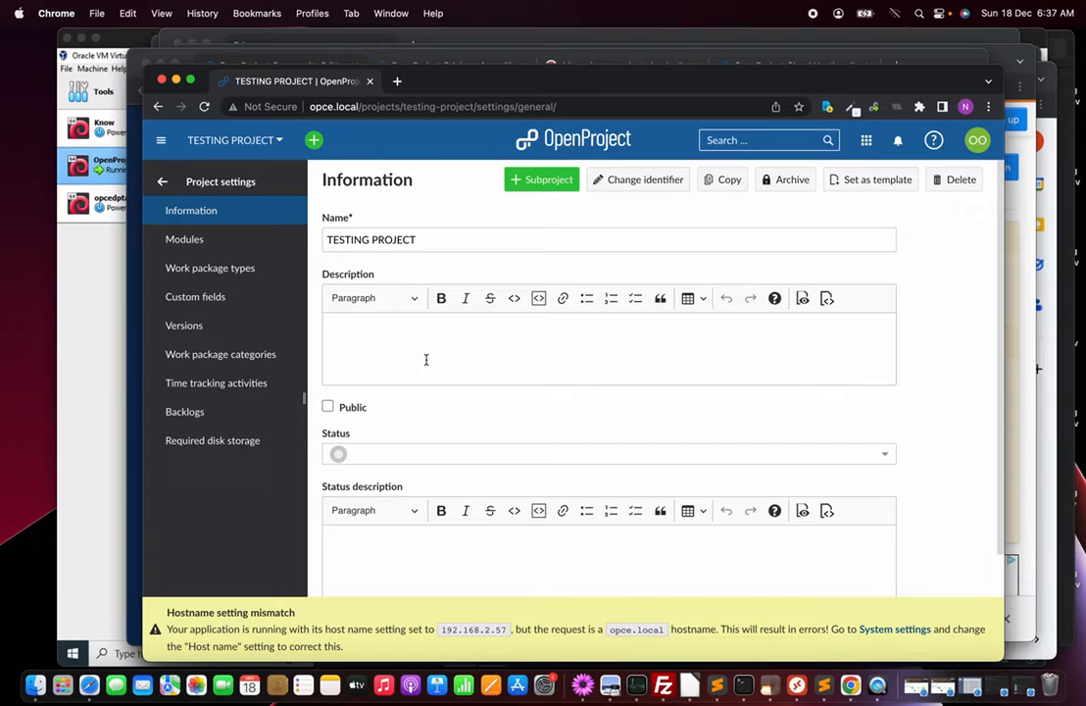
scroll(425, 358, down, 3)
scroll(426, 359, up, 3)
click(206, 269)
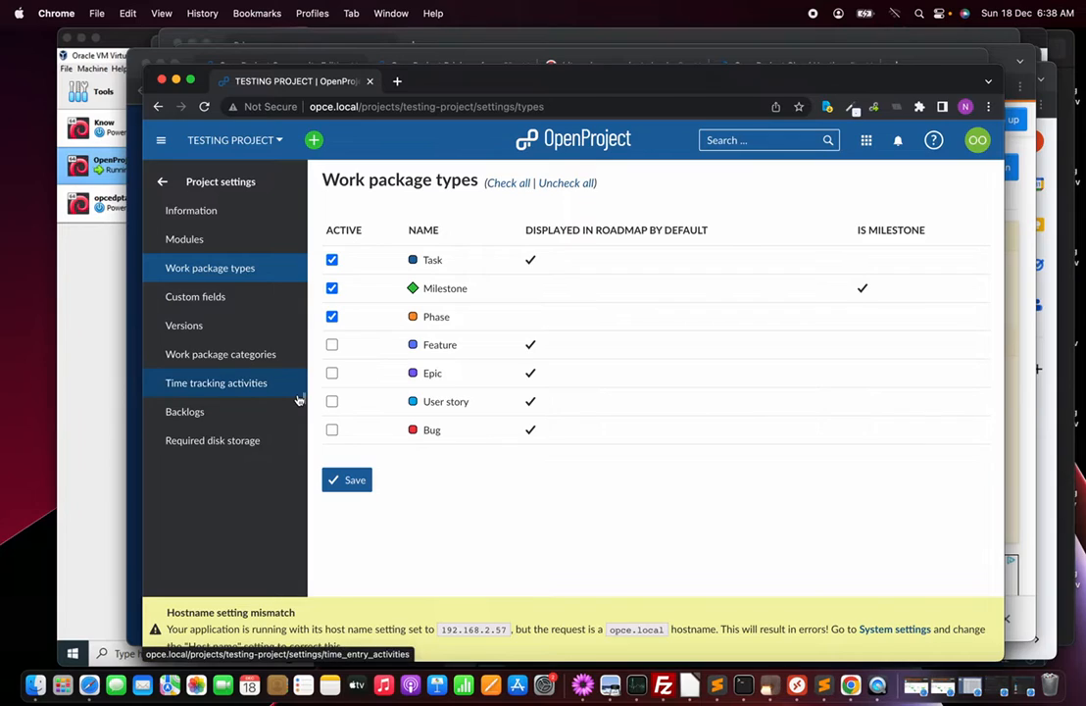
Start a new phase in the project's work packages and give it the subject Phase 1
click(163, 186)
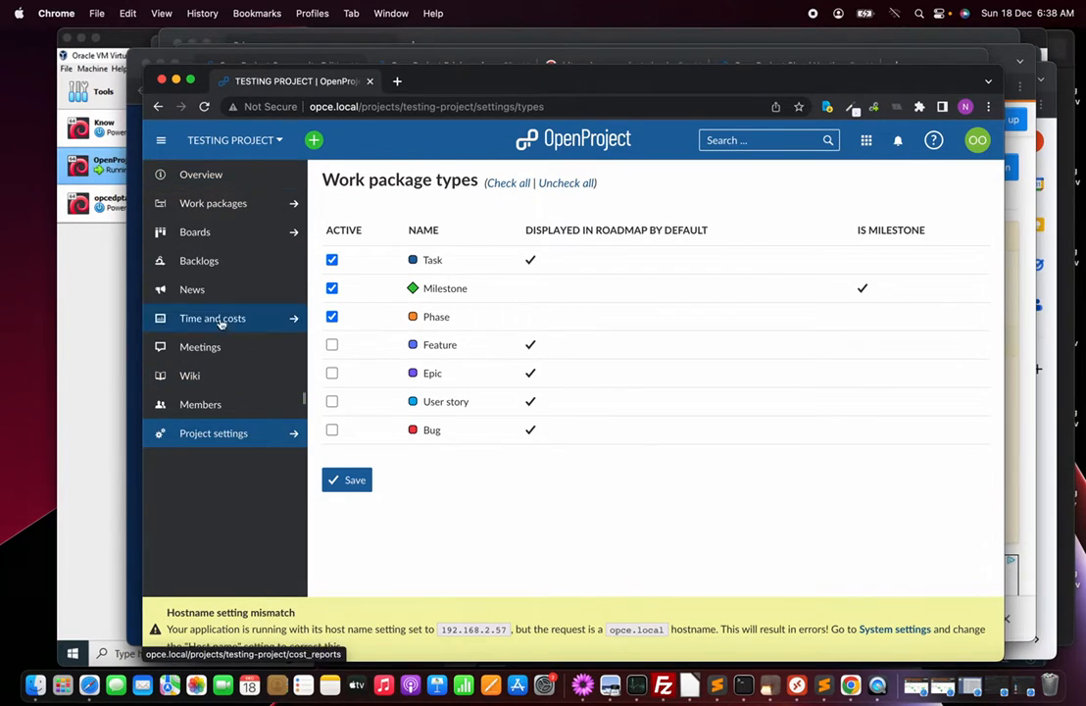
click(217, 206)
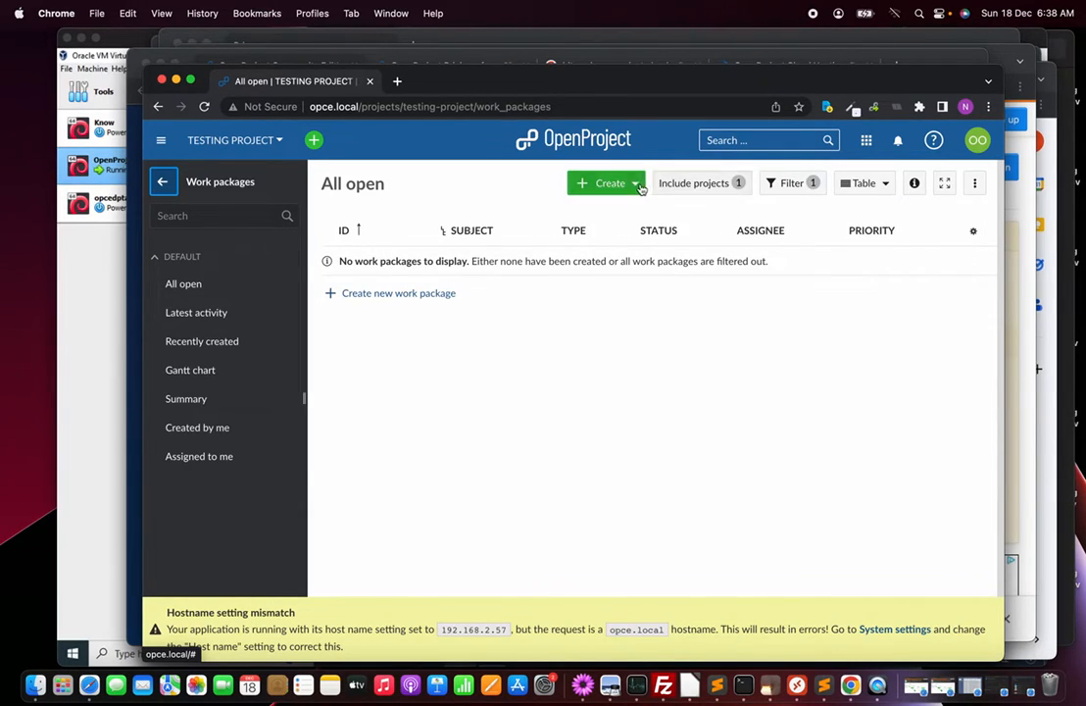
click(622, 185)
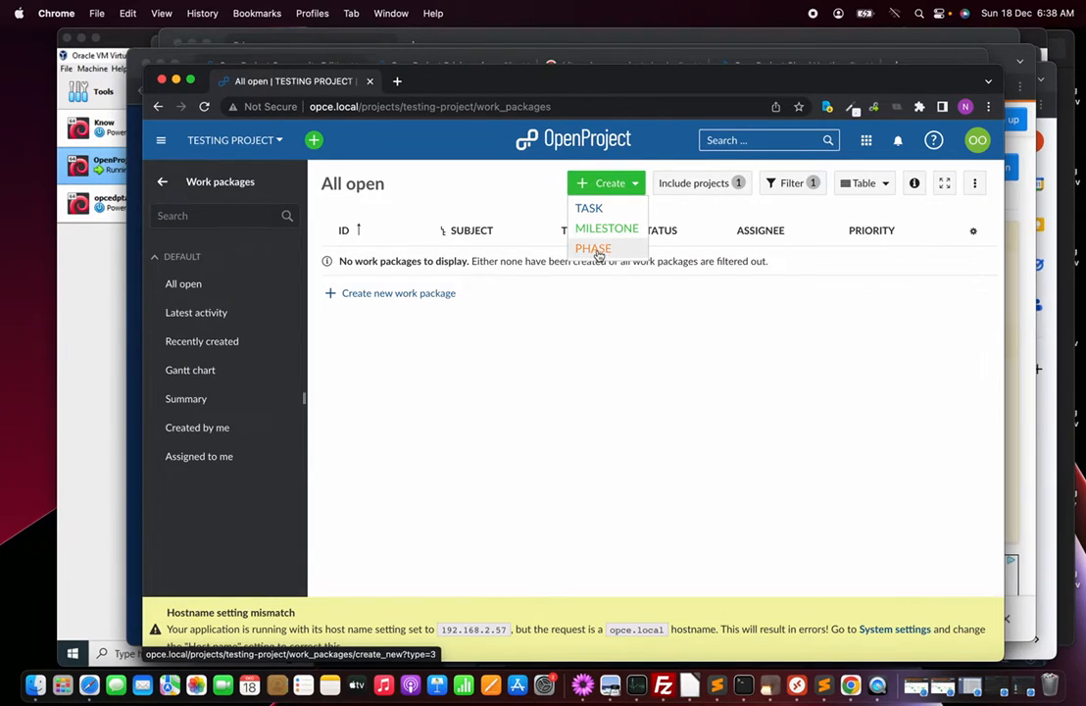
click(597, 250)
click(640, 267)
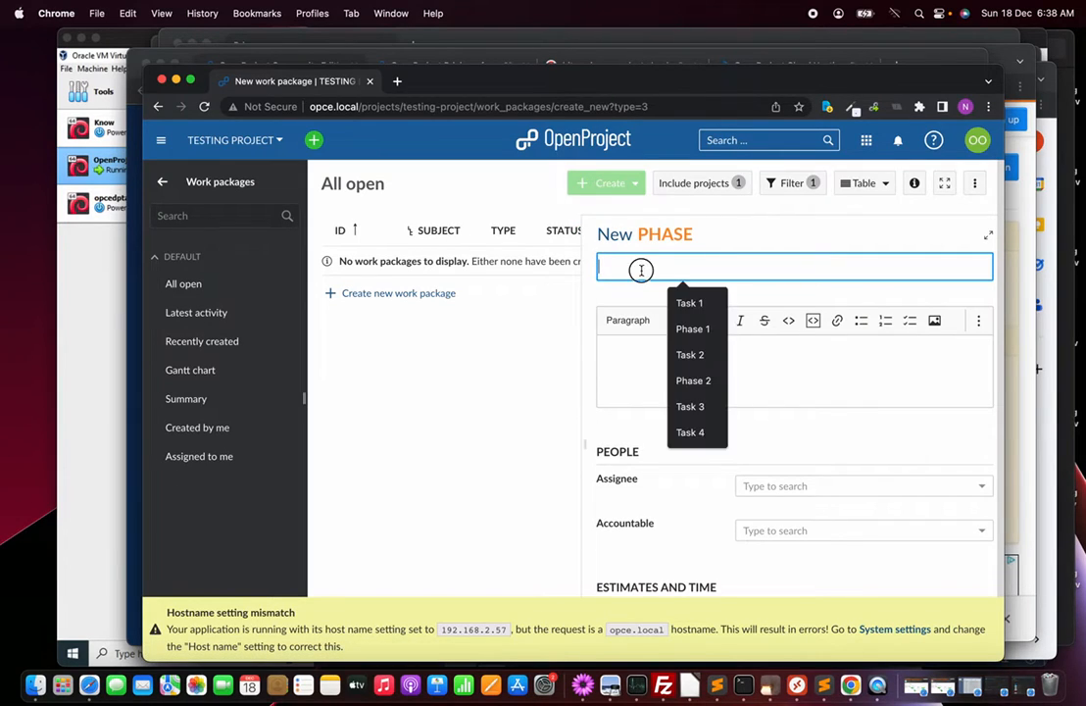
text(P)
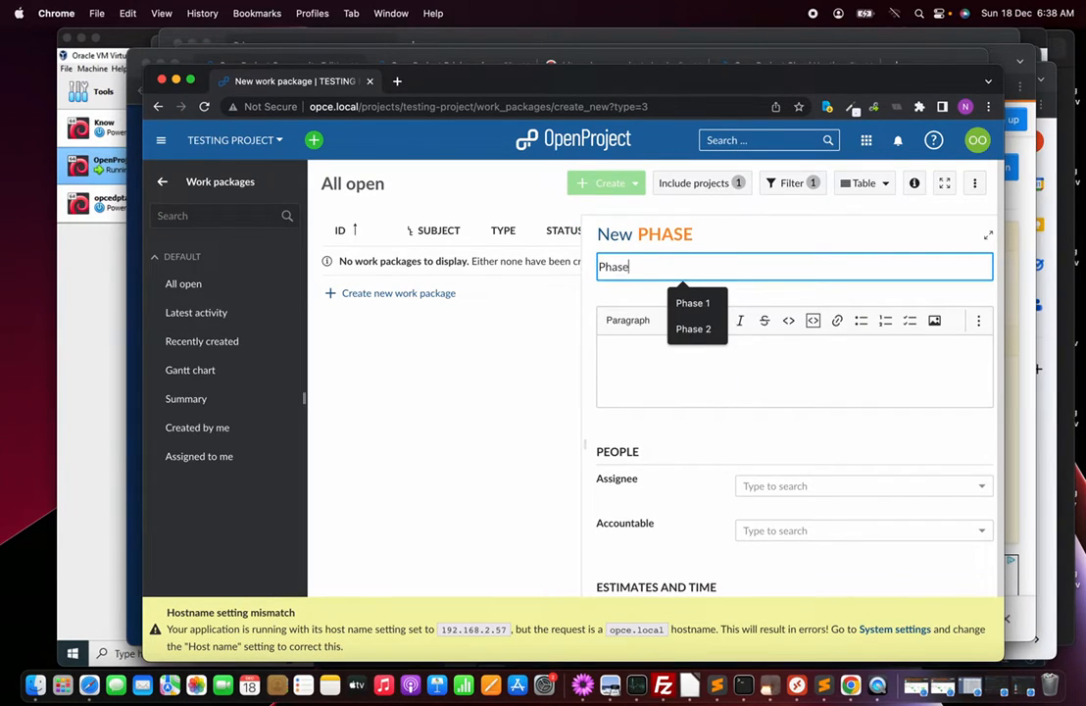
text(hase)
click(722, 307)
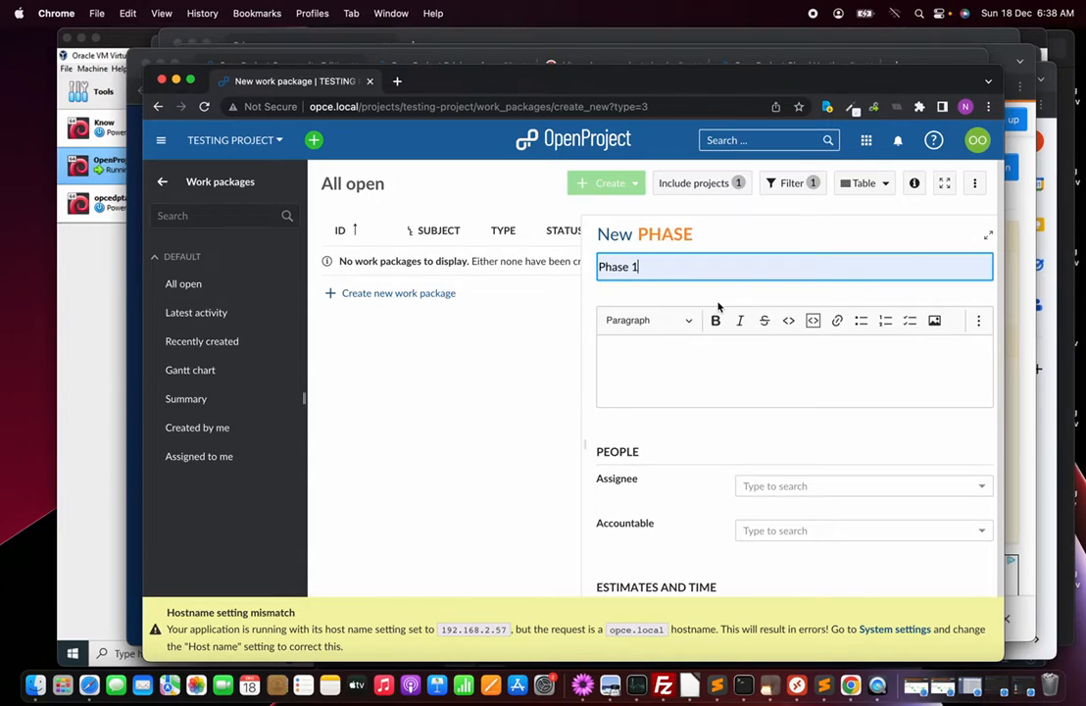
Examine the new phase's description, people, estimate, detail and attachment fields, including the file chooser
click(677, 369)
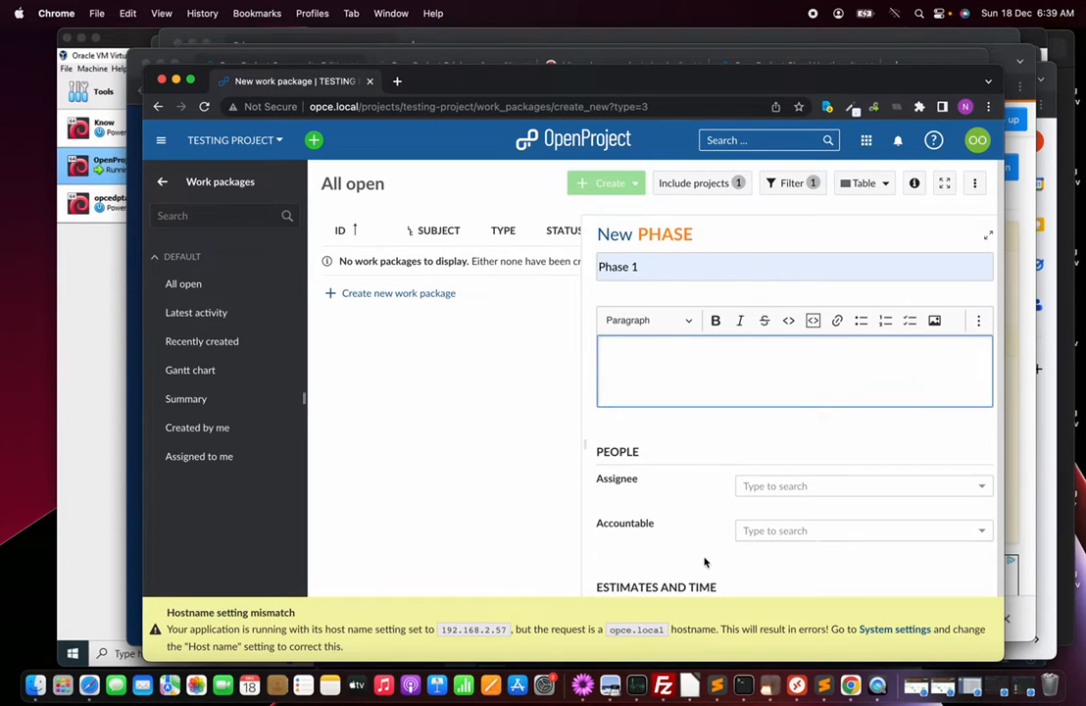
scroll(703, 560, down, 3)
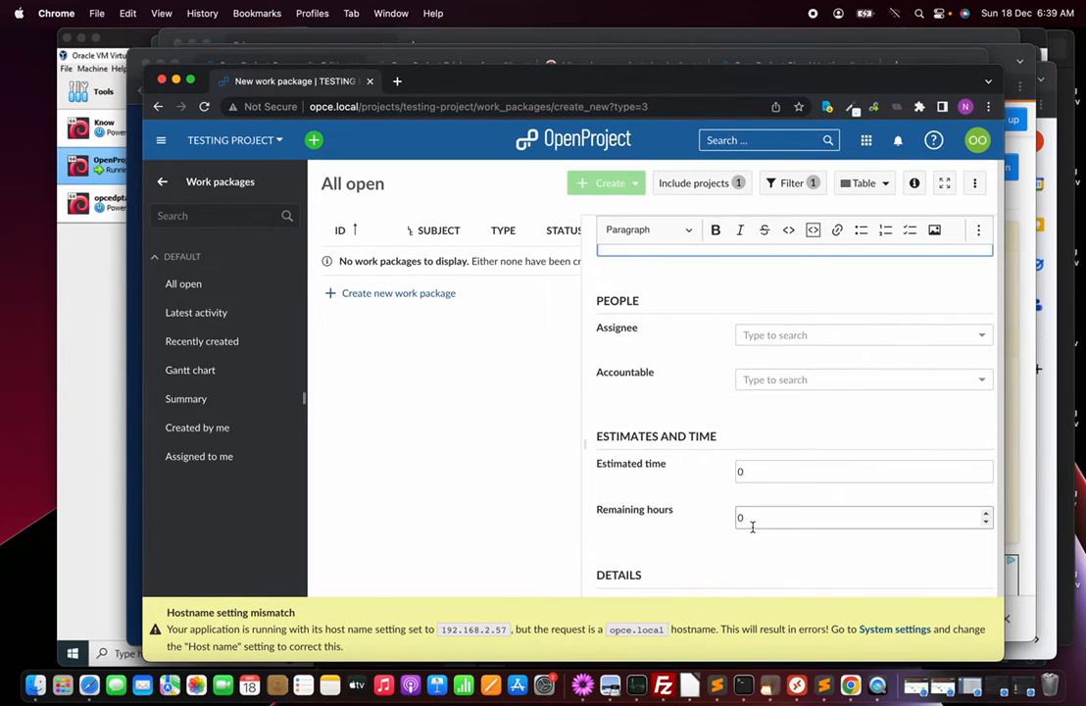
scroll(752, 523, down, 5)
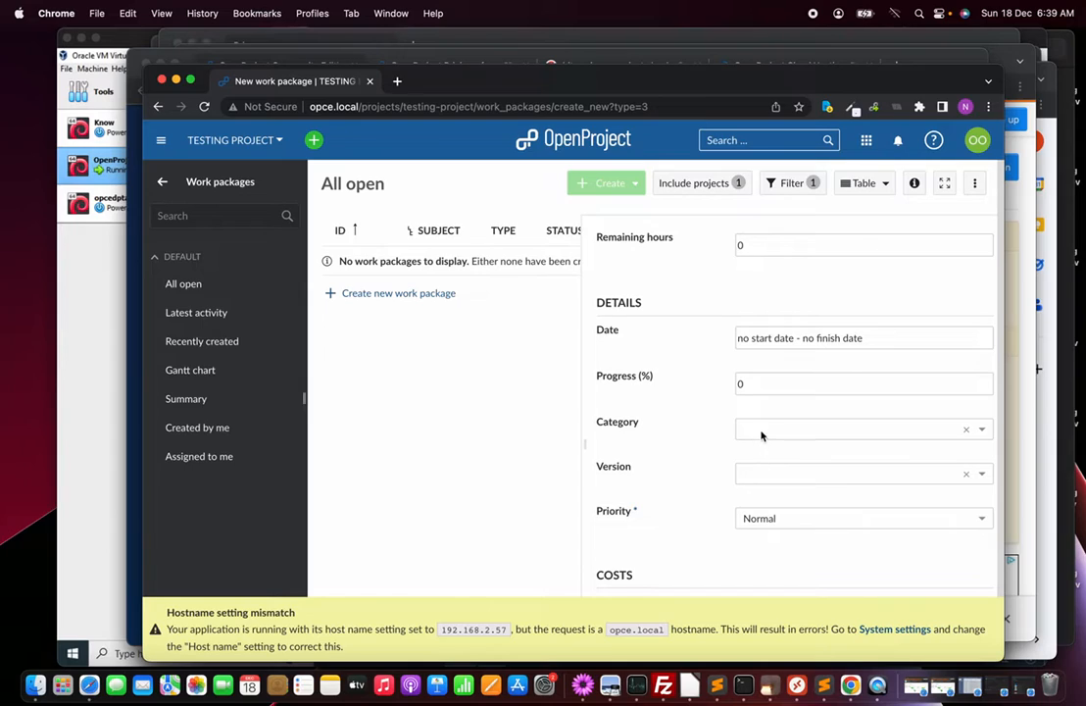
scroll(759, 526, down, 2)
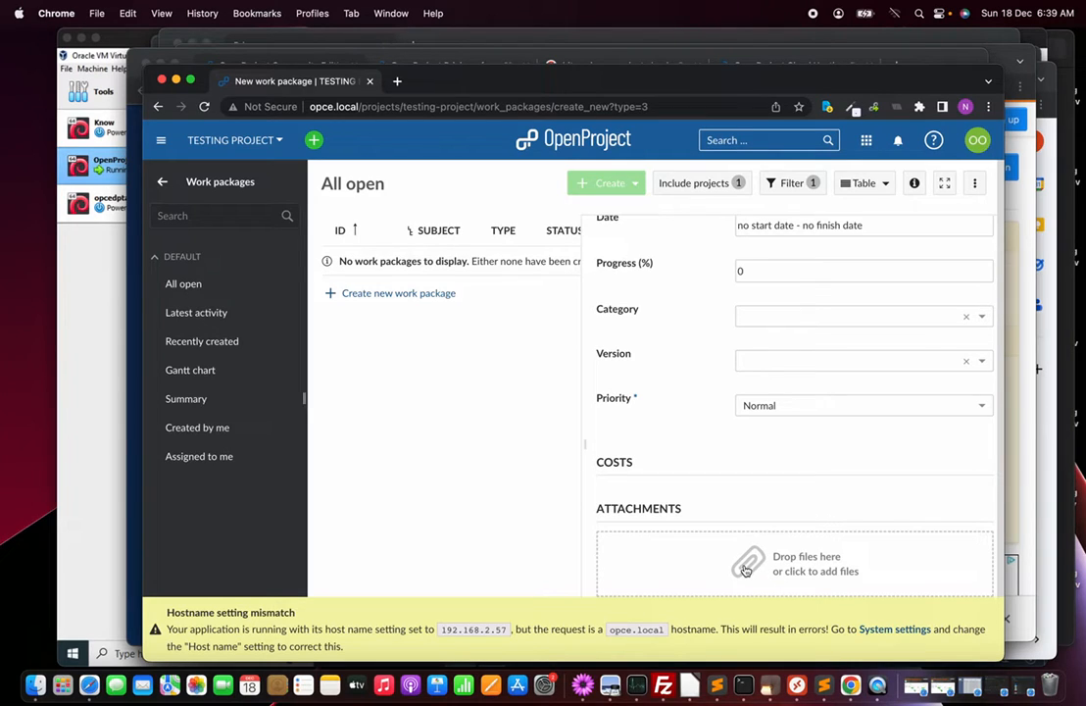
click(746, 568)
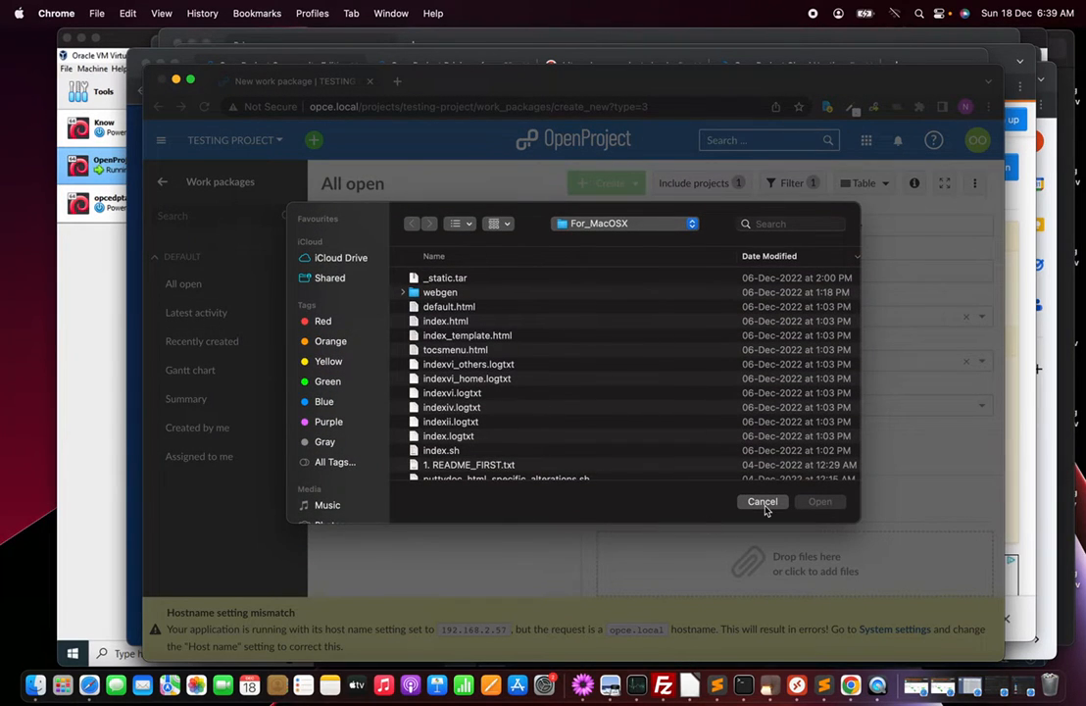
click(762, 502)
scroll(770, 546, up, 4)
scroll(769, 544, up, 5)
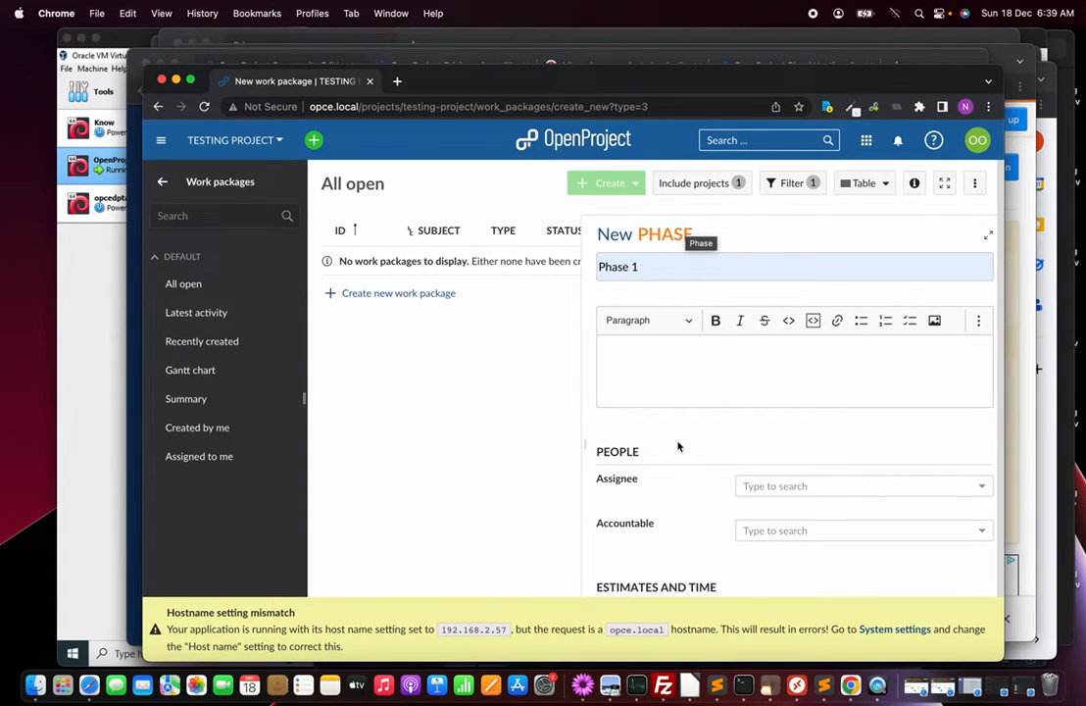
Save the new phase with its remaining fields left at their defaults
scroll(677, 444, down, 1)
scroll(677, 446, down, 8)
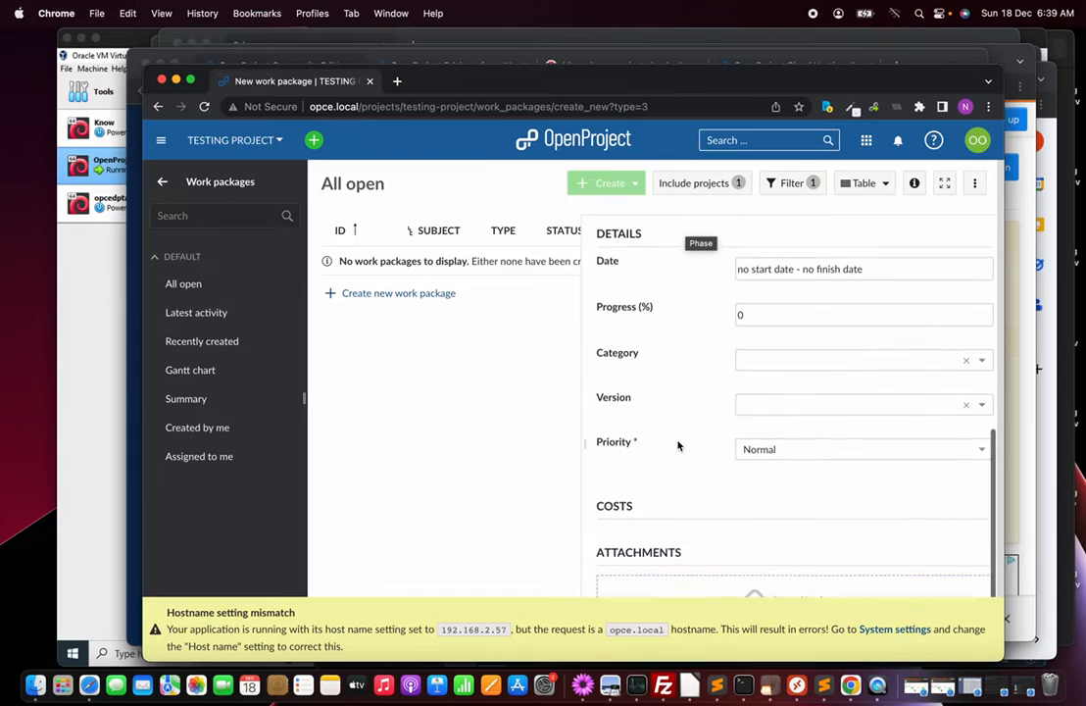
scroll(642, 570, down, 2)
scroll(642, 570, down, 2)
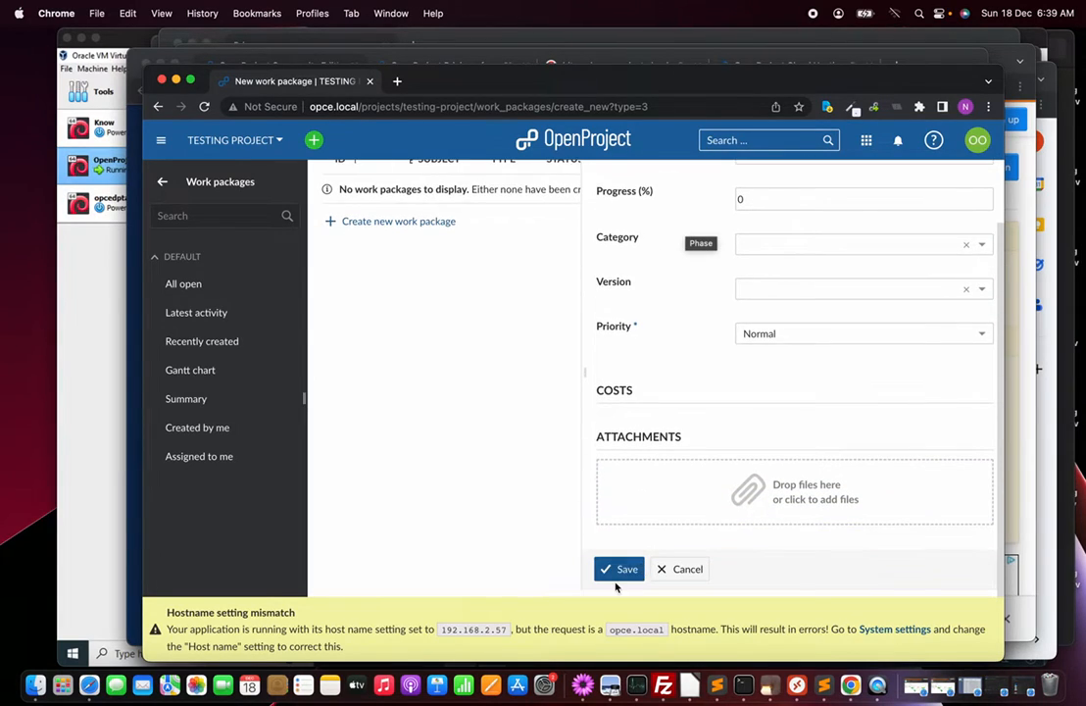
click(615, 572)
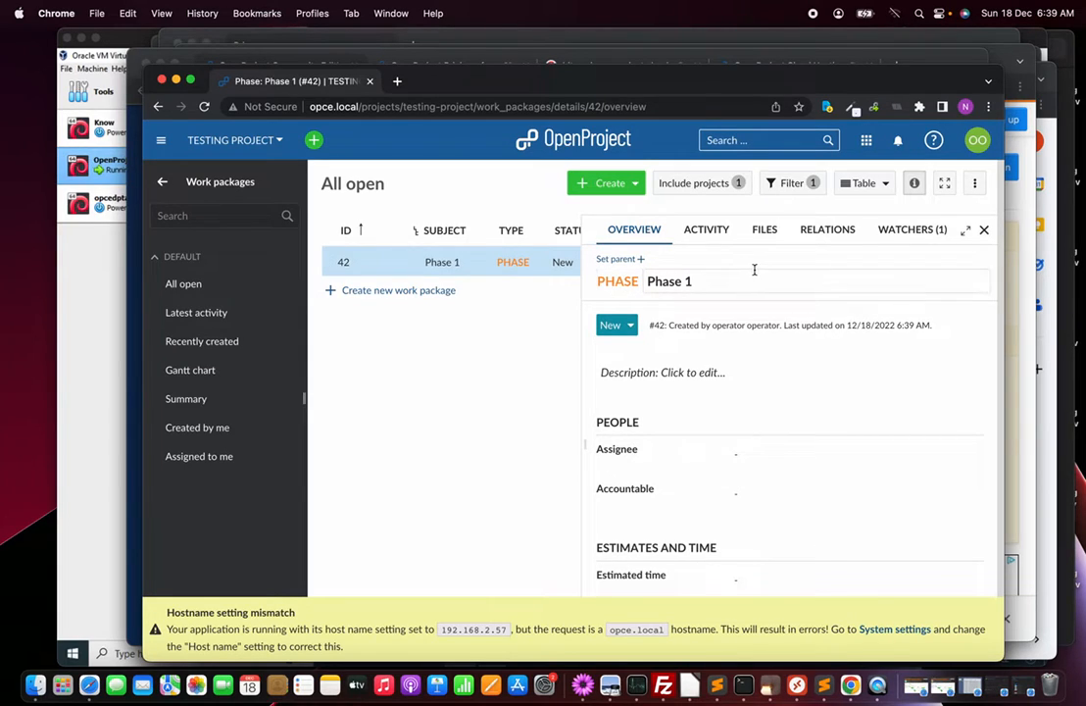
Create a child work package of type Task named Task 1 in the relations of Phase 1
click(826, 232)
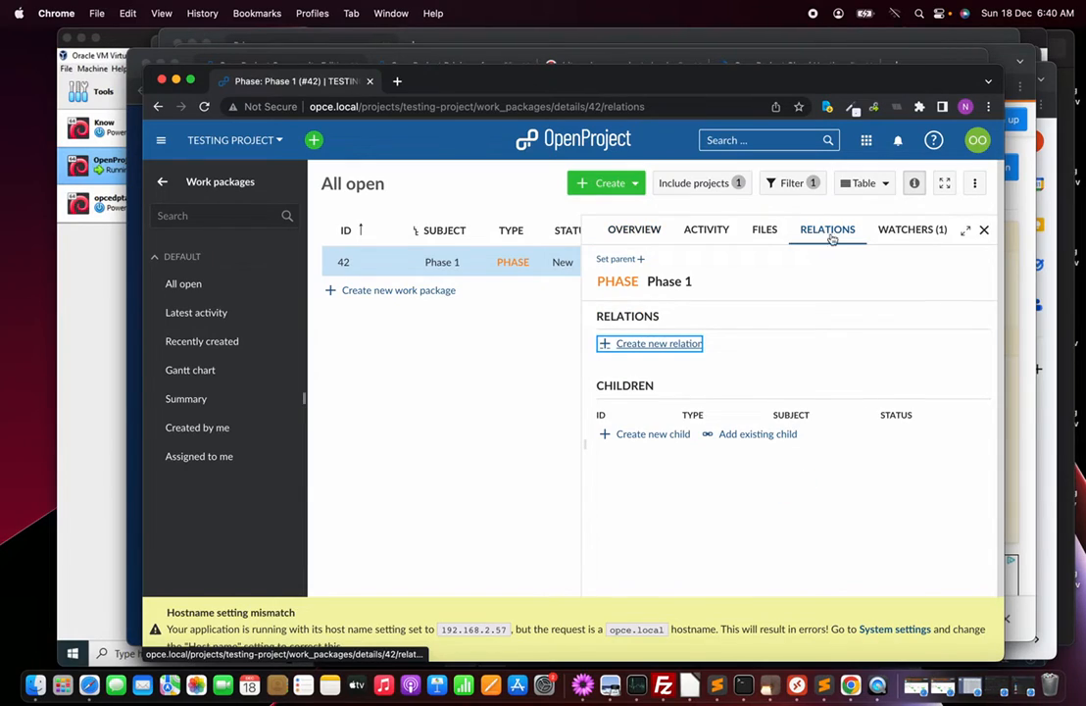
click(647, 435)
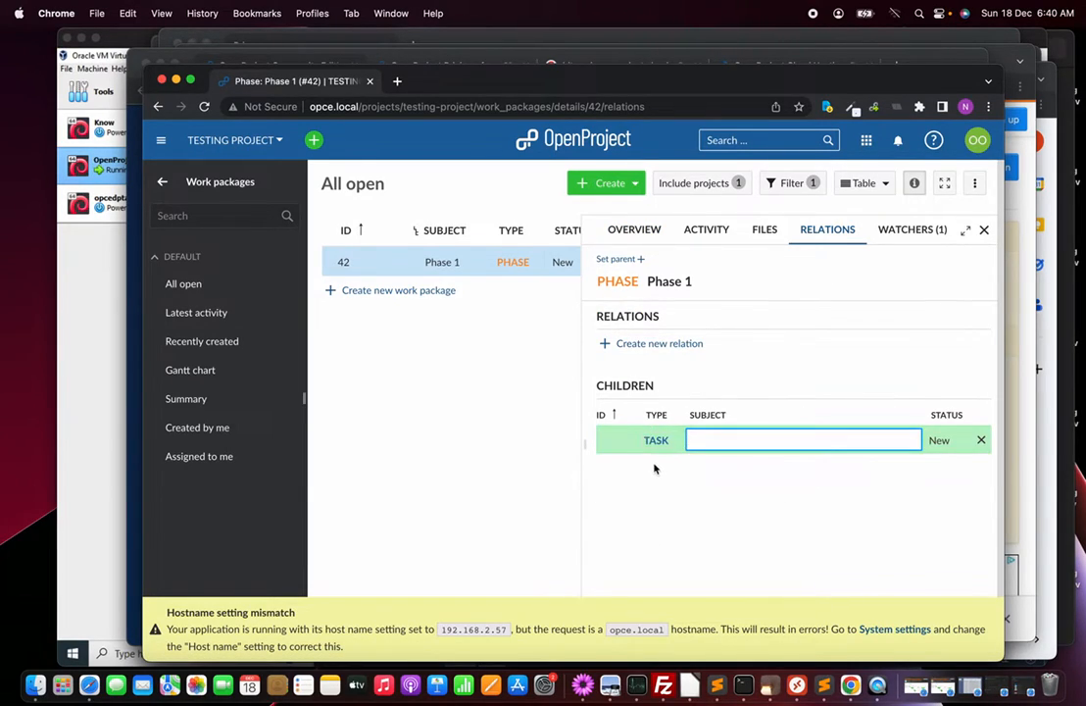
click(660, 442)
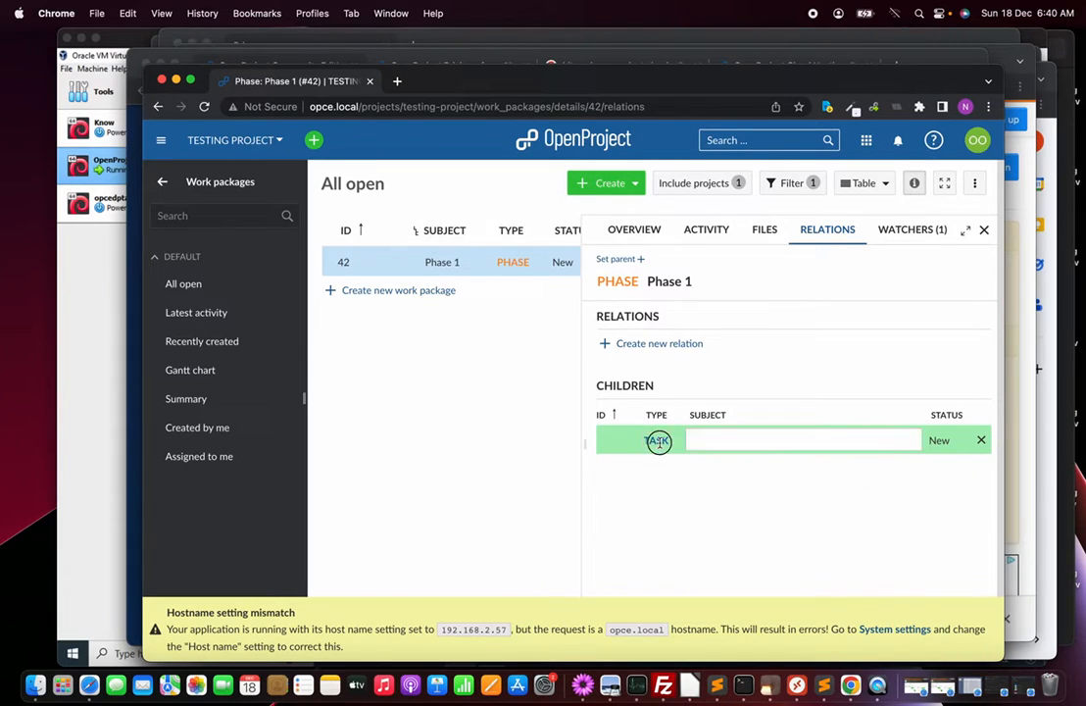
click(770, 495)
click(775, 439)
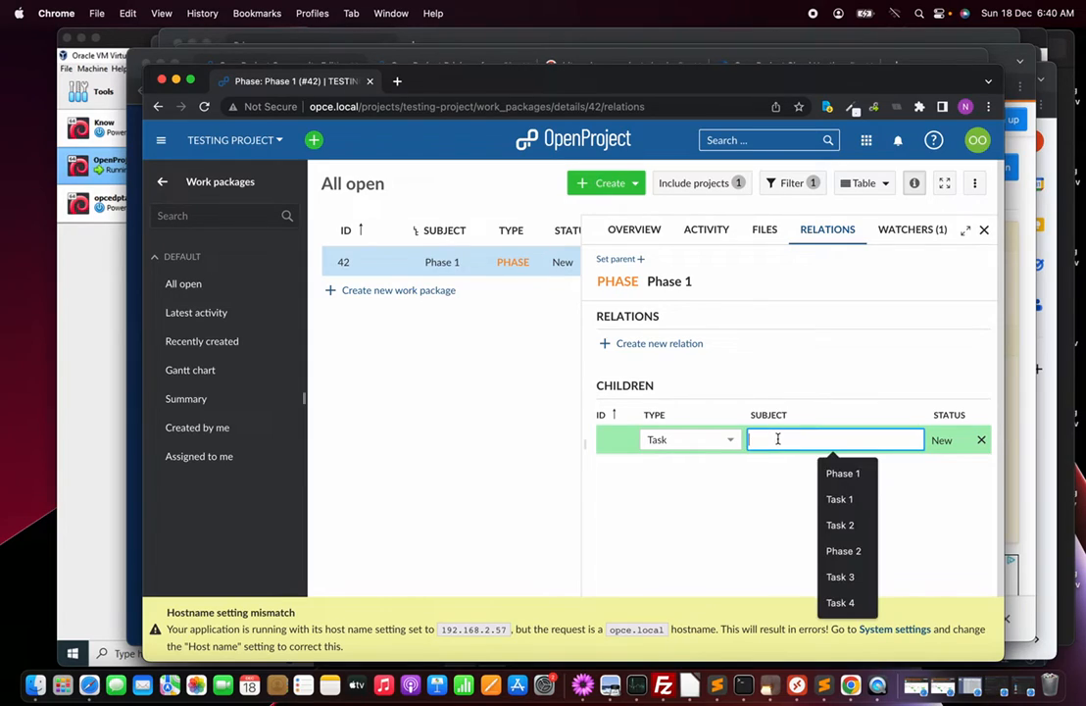
click(839, 499)
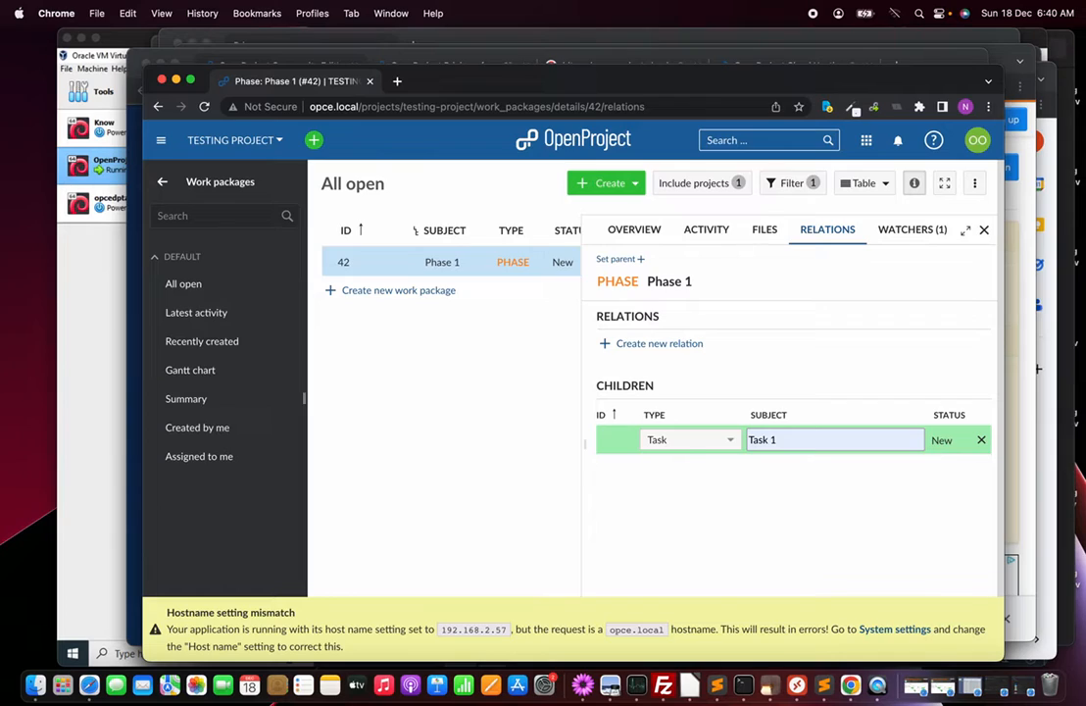
key(Return)
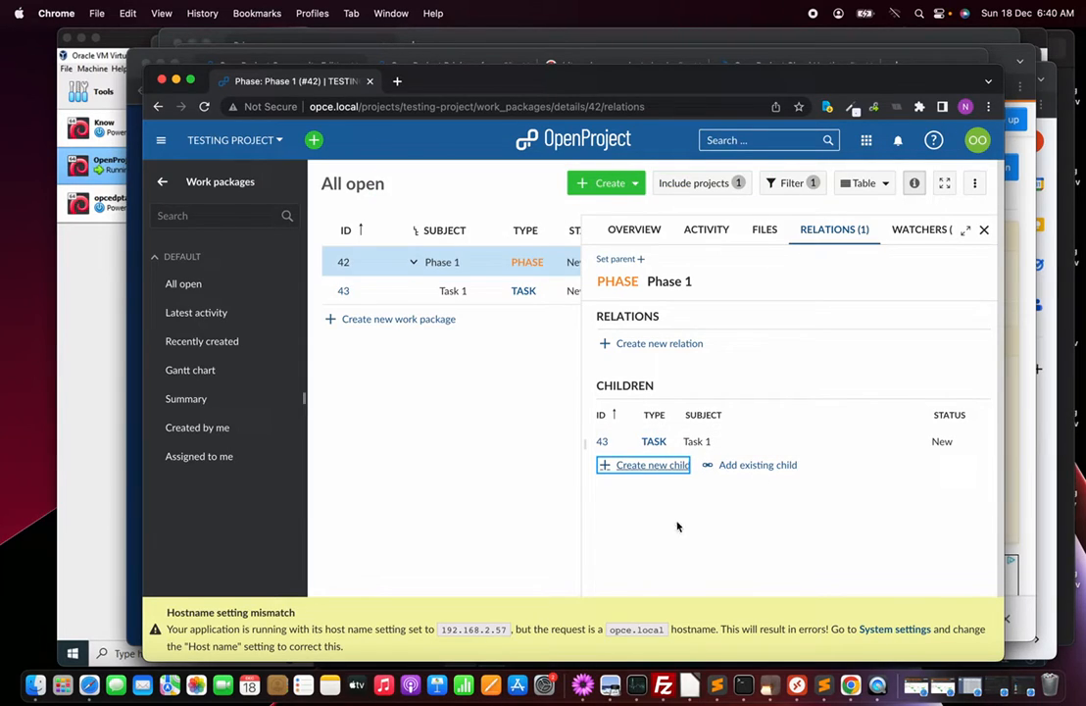
Add a second child task named Task 2 to Phase 1 and close the phase's details
click(658, 467)
click(725, 470)
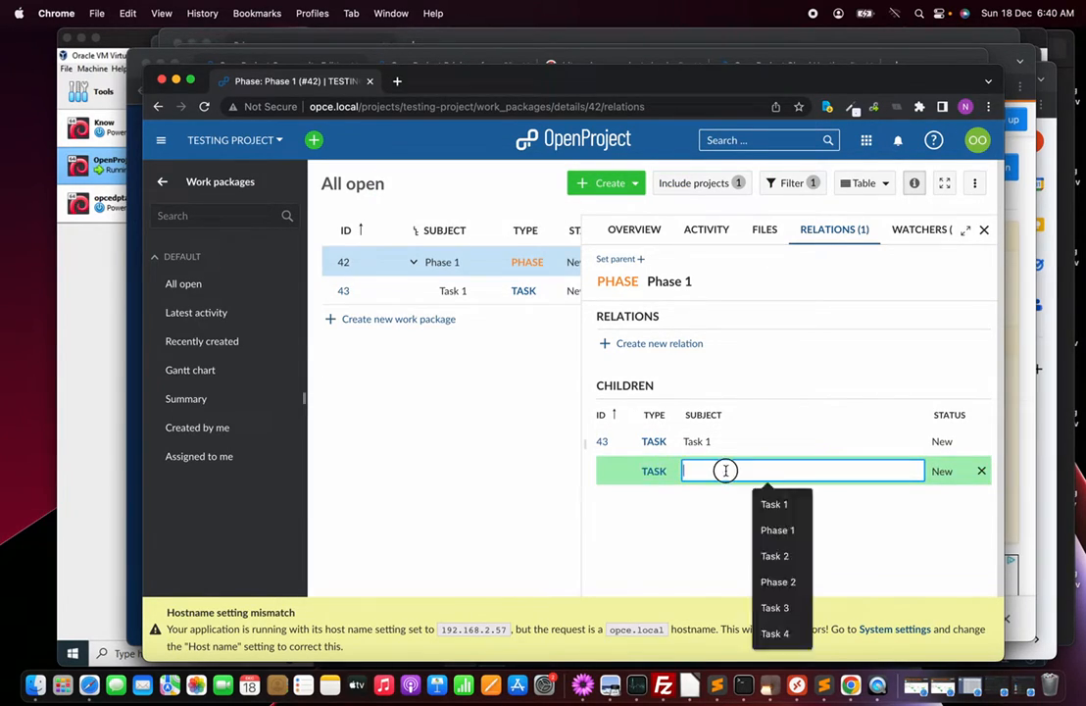
click(780, 556)
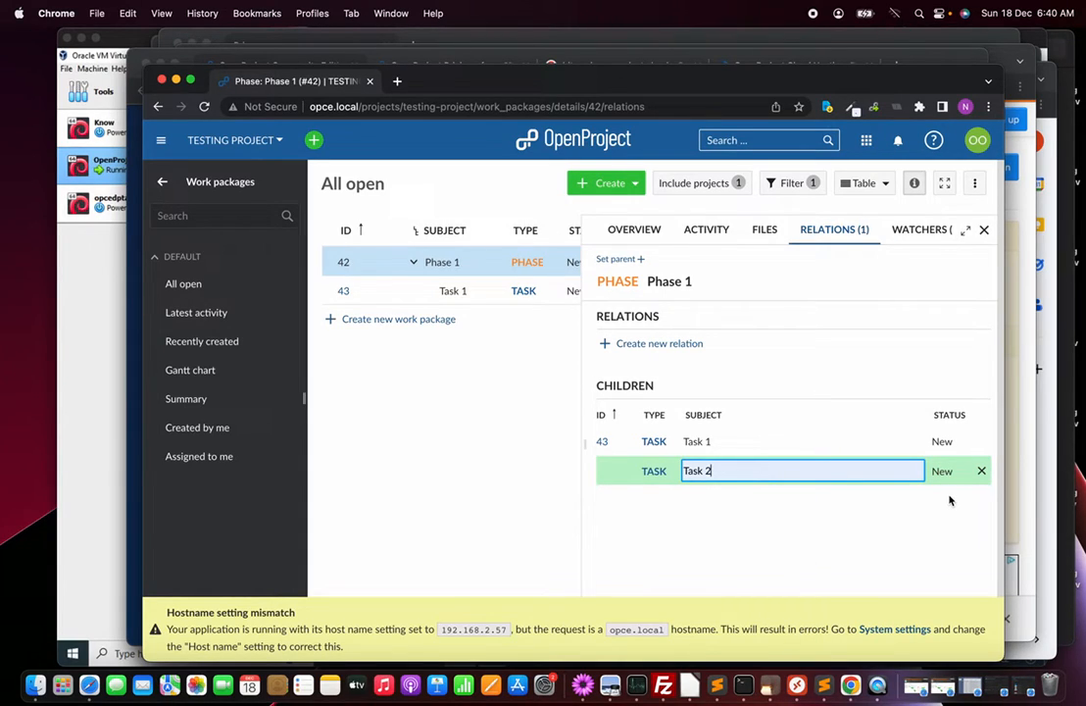
key(Return)
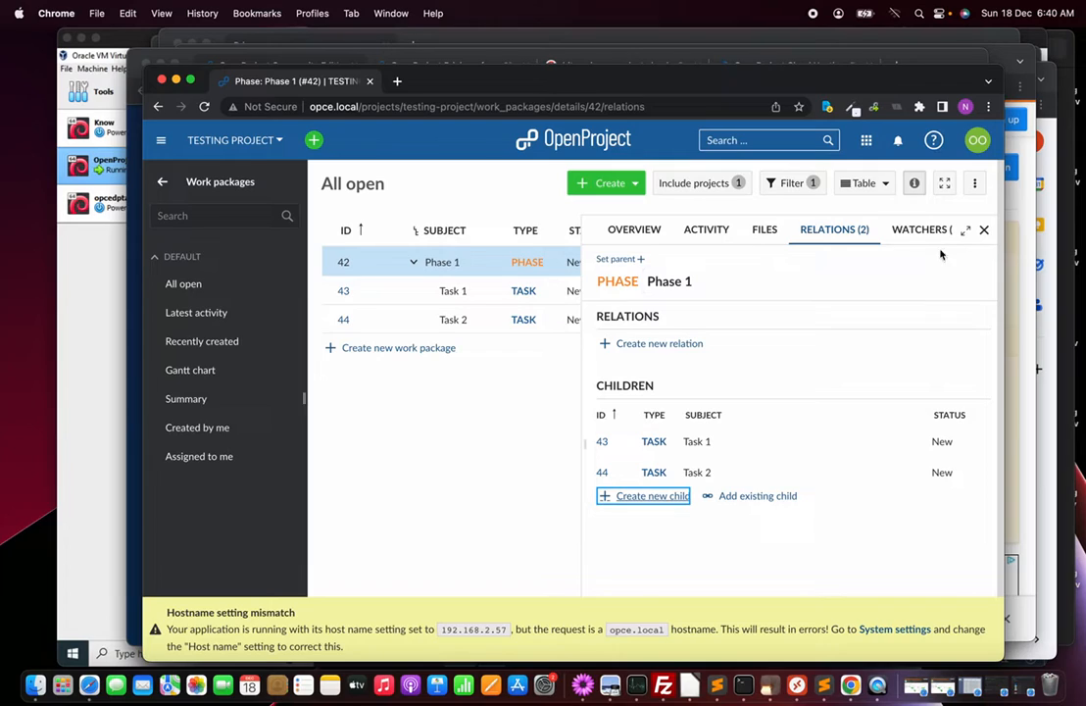
click(985, 232)
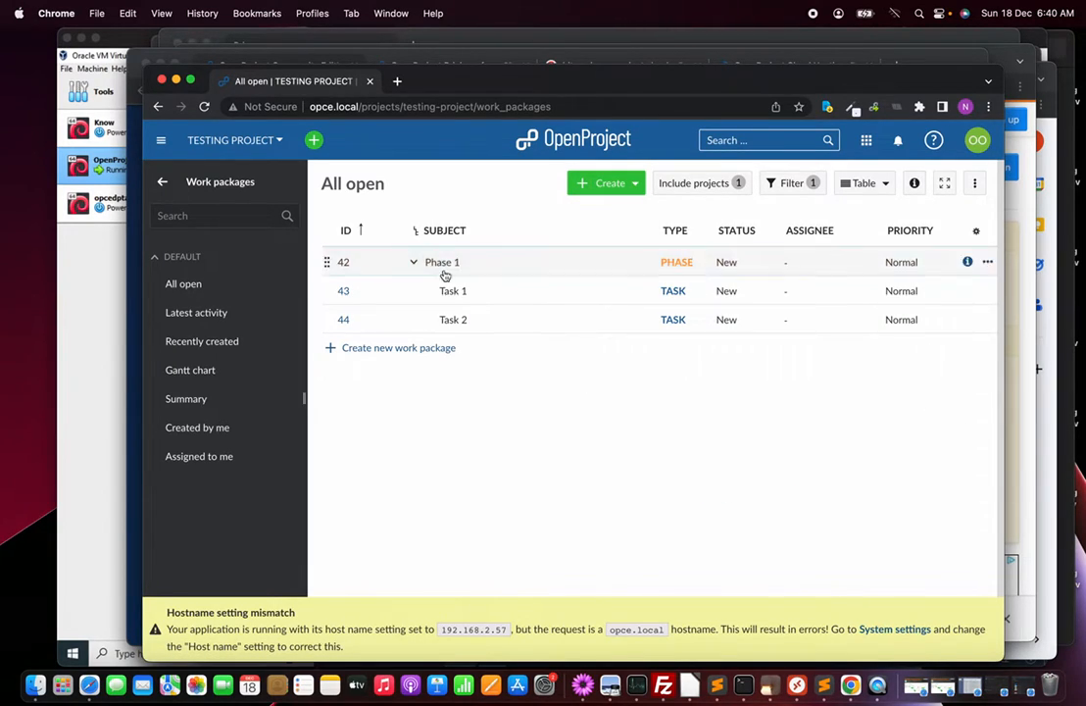
click(414, 263)
click(414, 264)
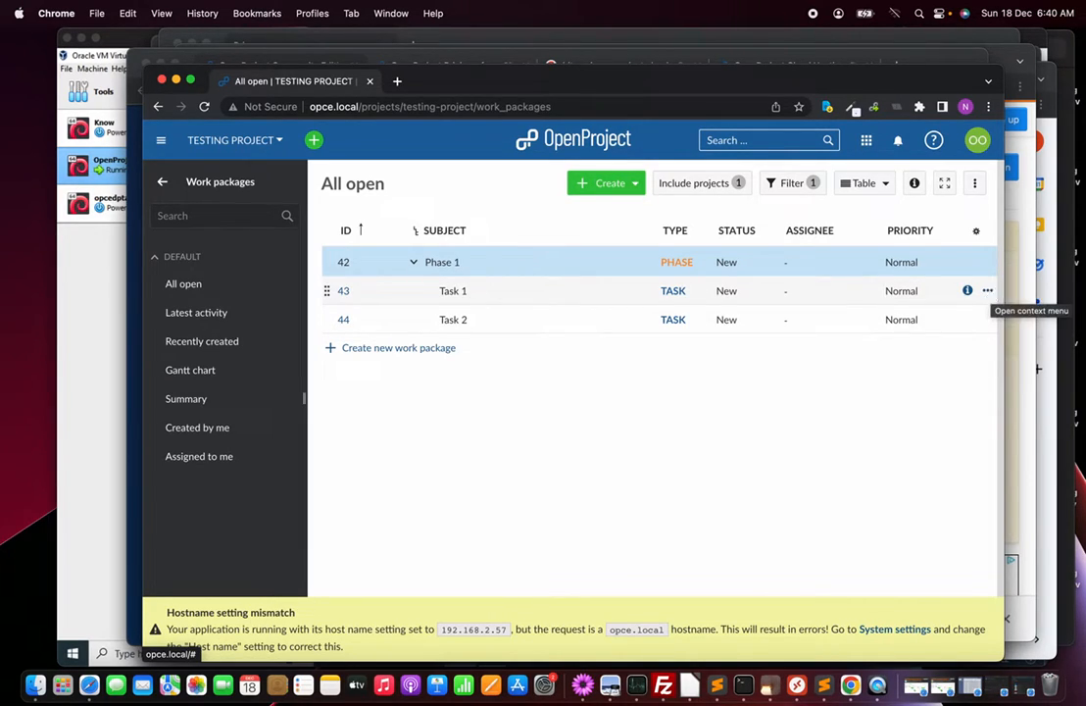
Open the details view of Task 1 and look through its available statuses without changing the status
click(988, 292)
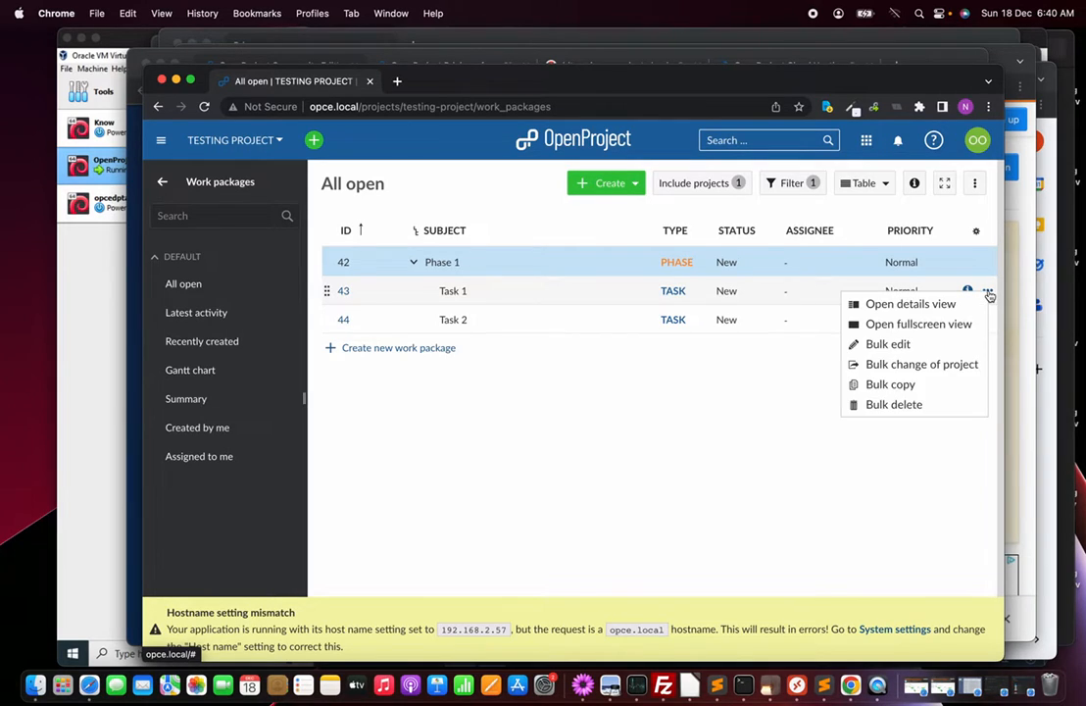
click(912, 305)
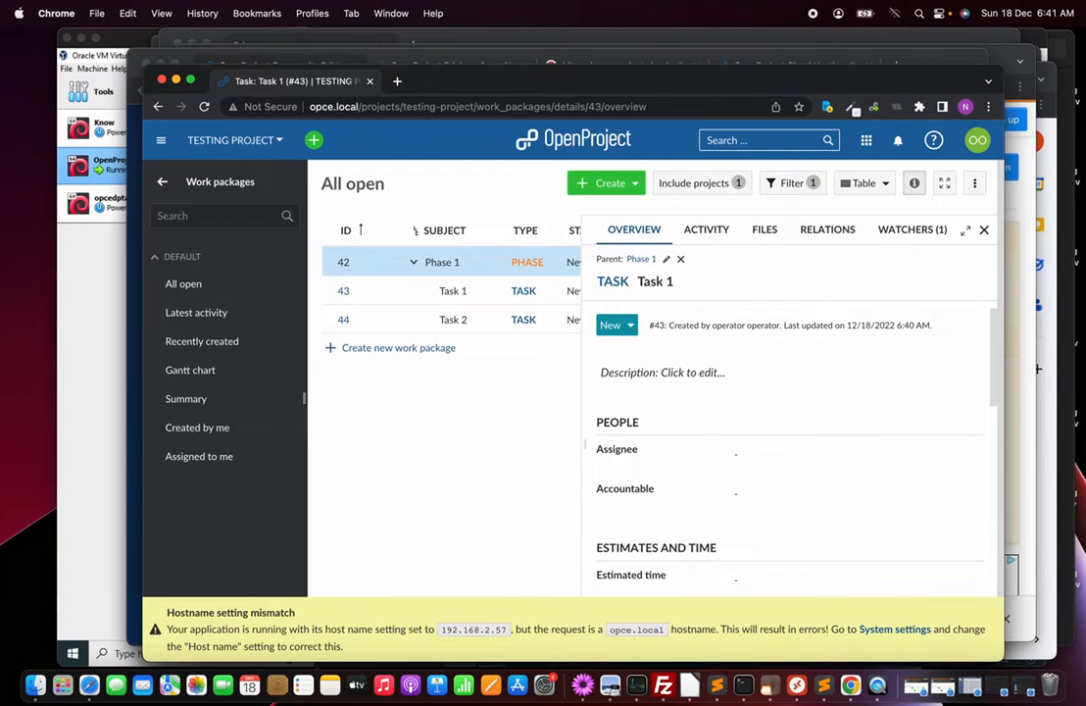
click(630, 327)
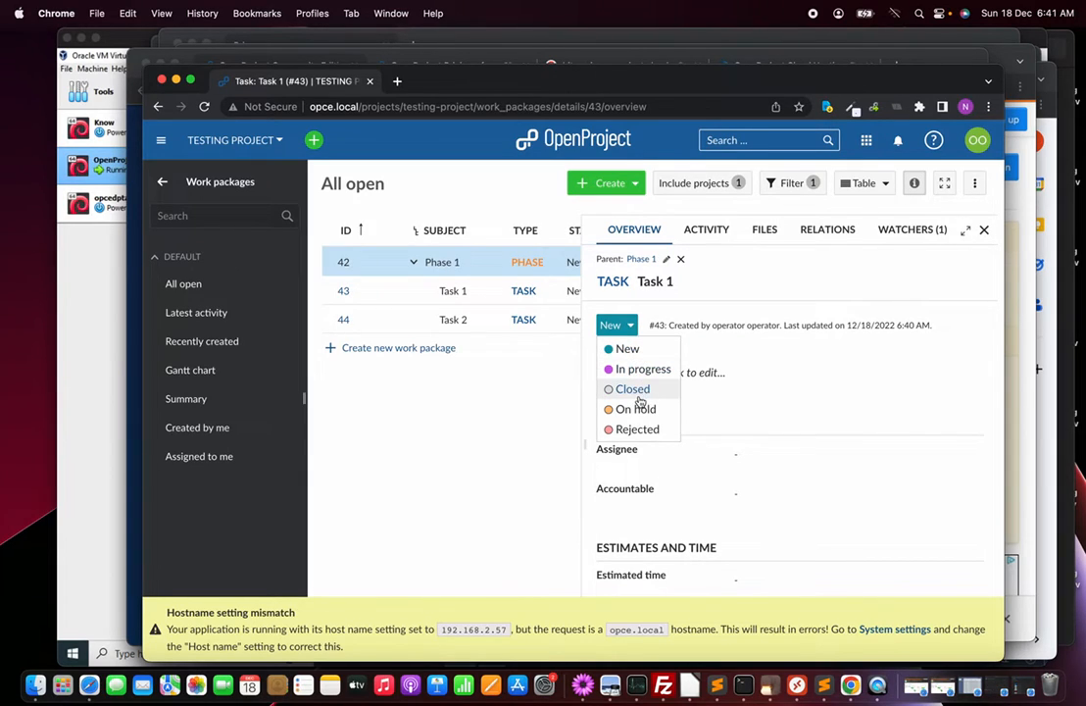
click(733, 316)
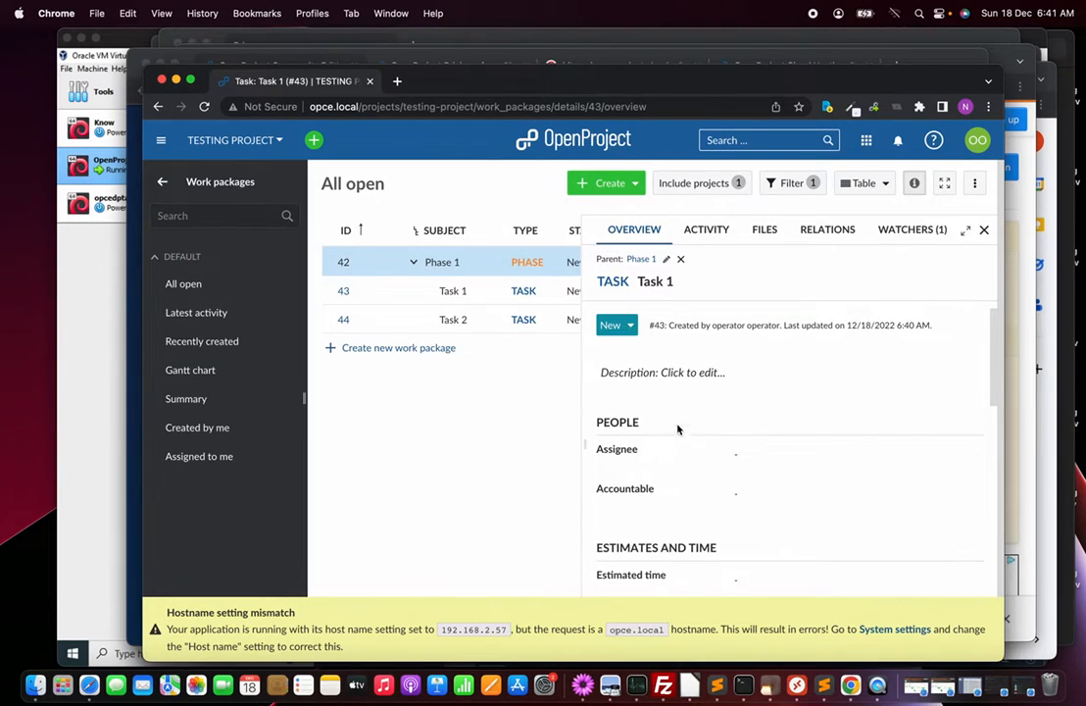
Set the newly activated user as assignee and the operator user as accountable for Task 1
click(656, 448)
click(631, 451)
click(783, 446)
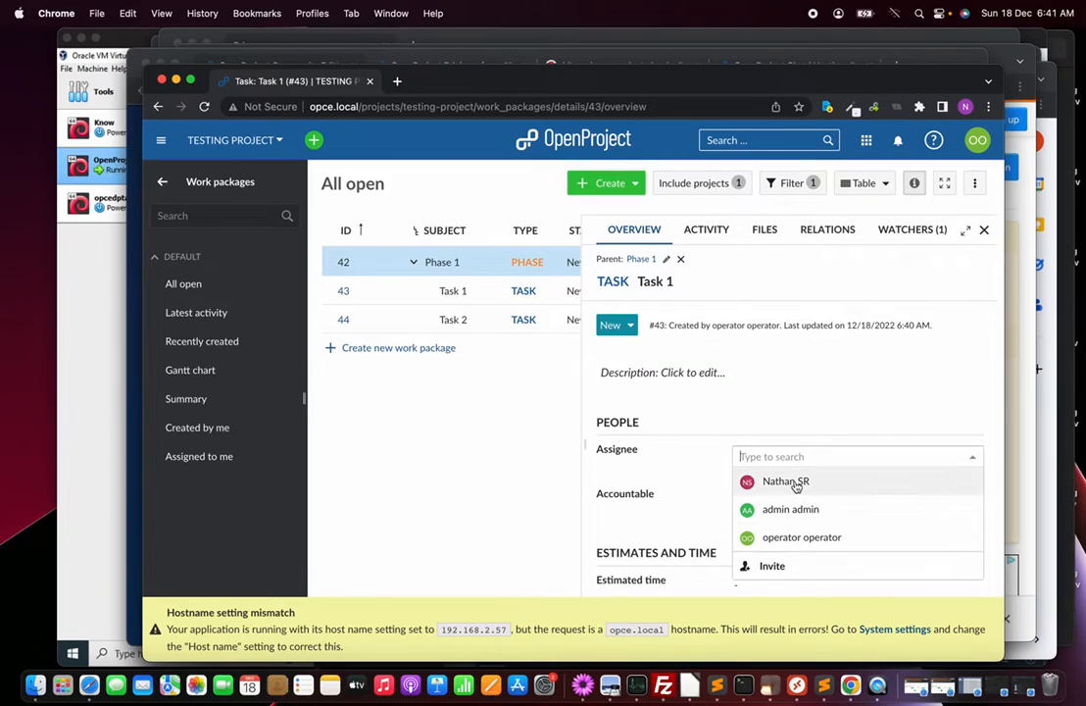
click(795, 482)
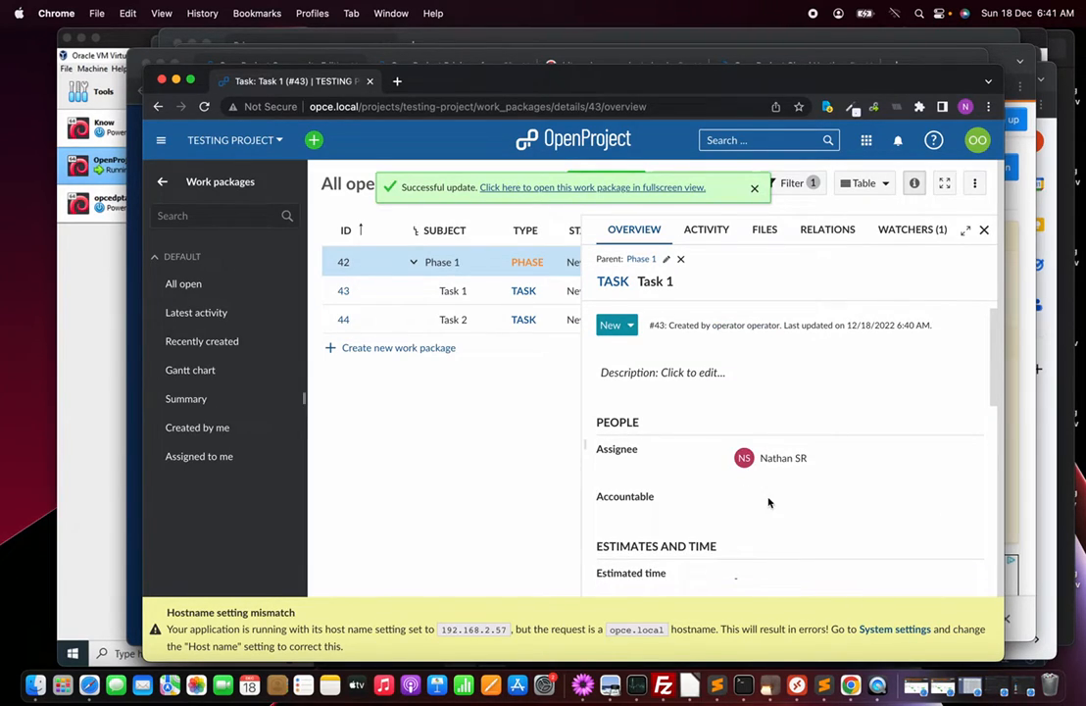
click(768, 503)
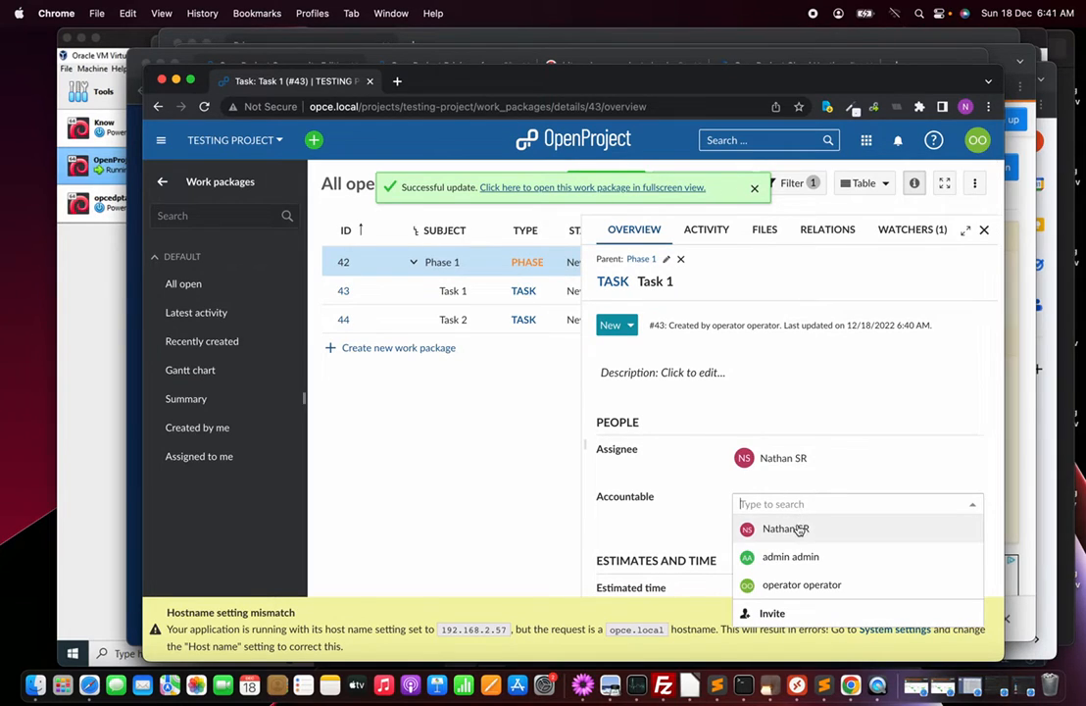
click(801, 587)
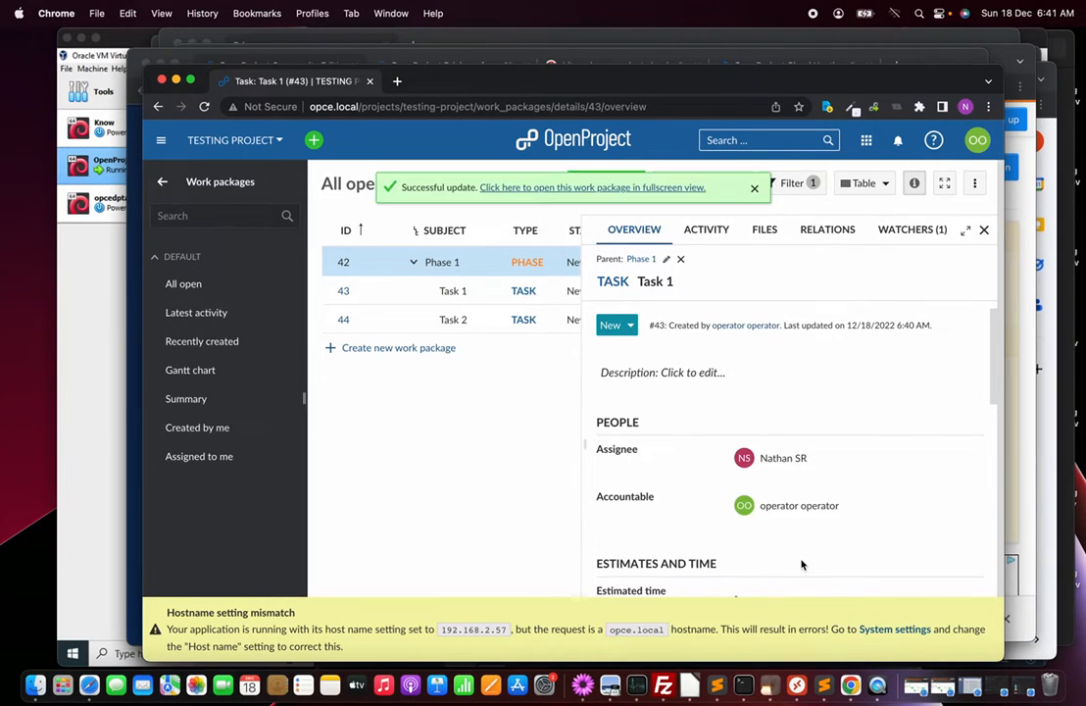
scroll(801, 564, down, 10)
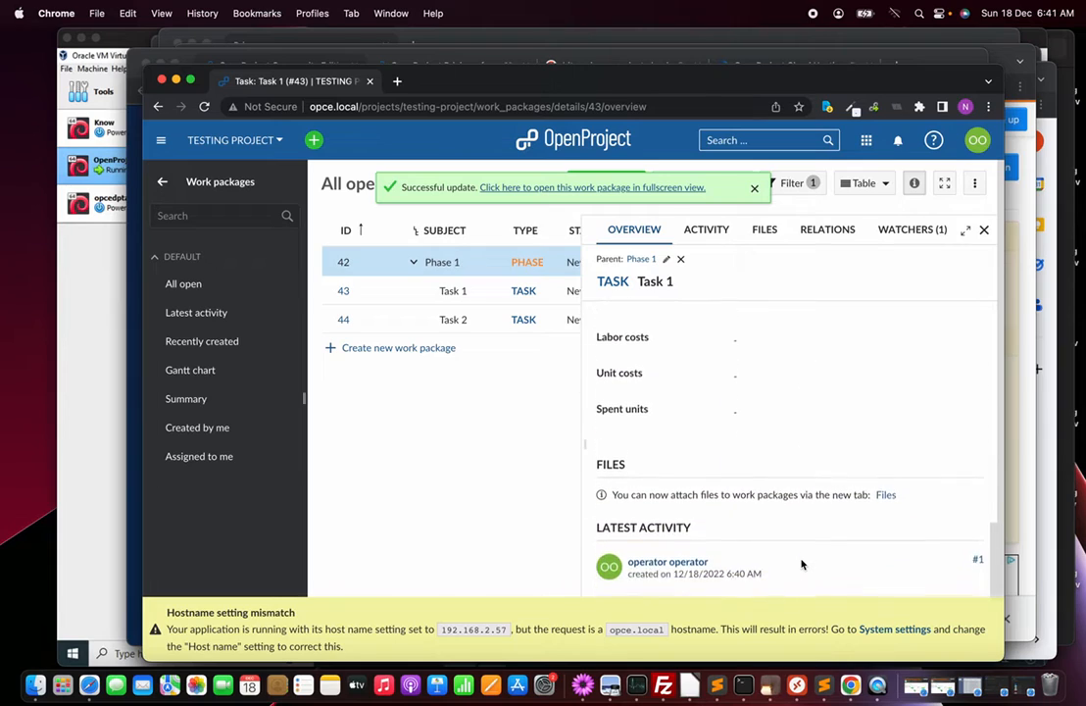
Close the details view of Task 1 and sign out of the operator account
scroll(801, 564, up, 10)
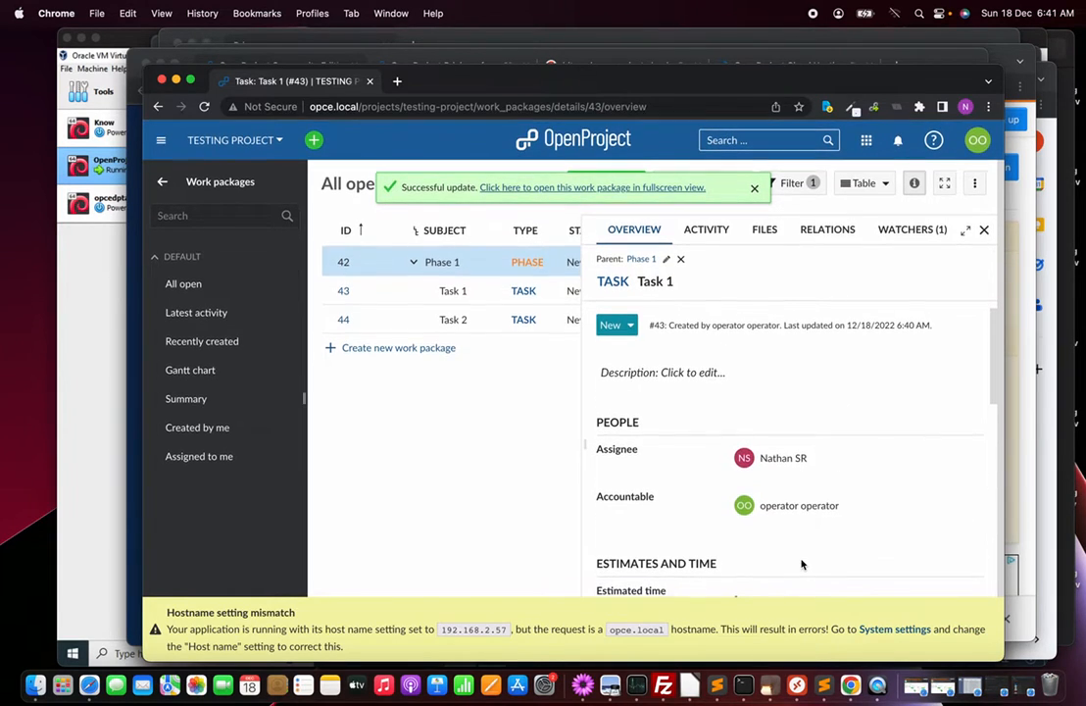
click(984, 231)
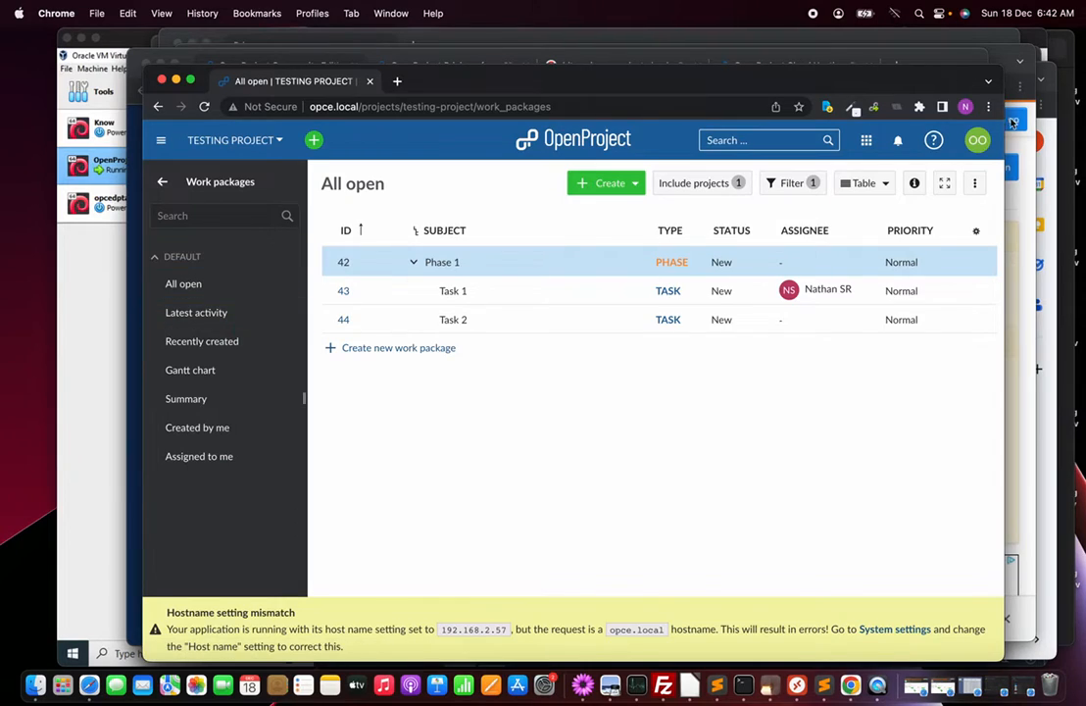
click(978, 142)
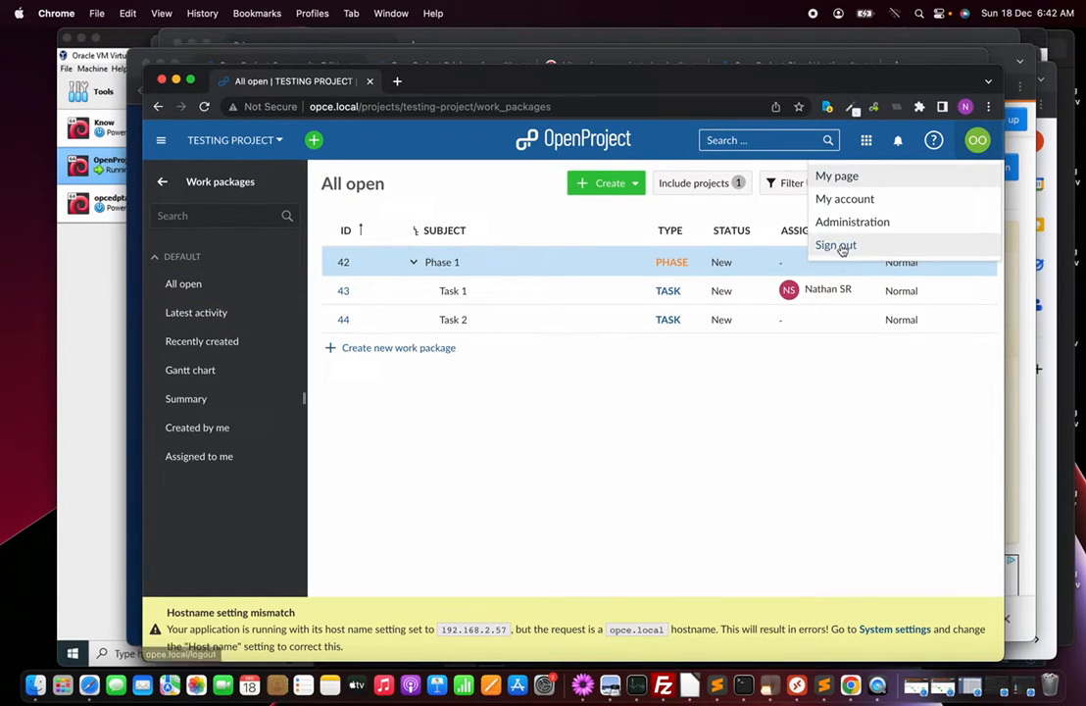
click(762, 512)
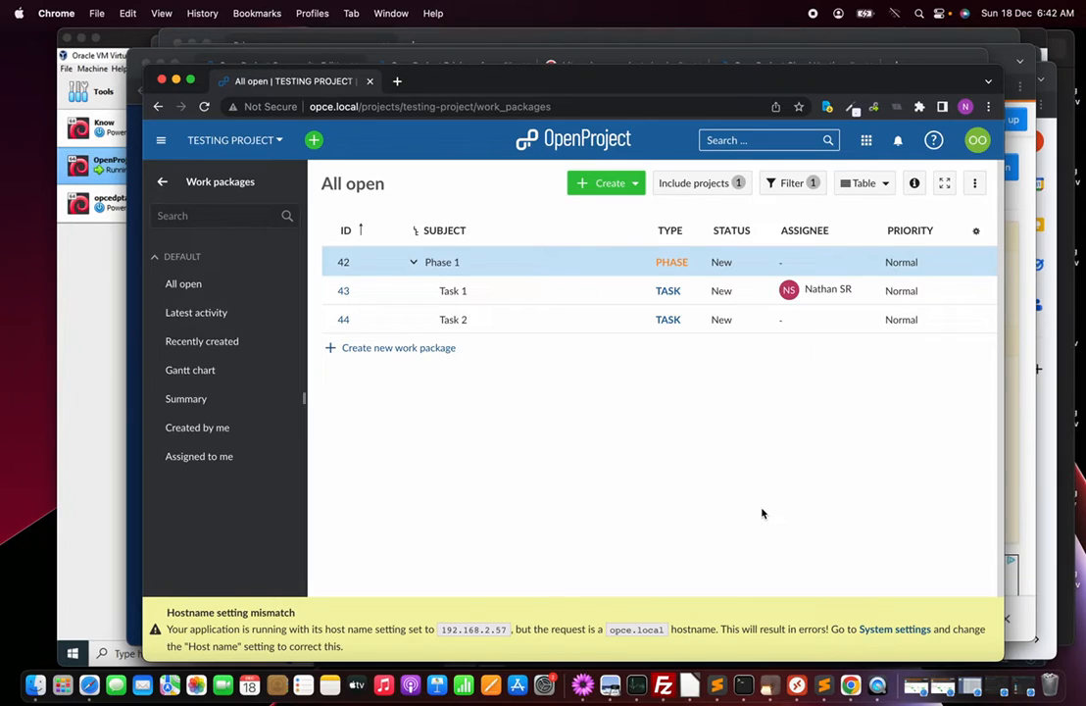
click(977, 139)
click(835, 246)
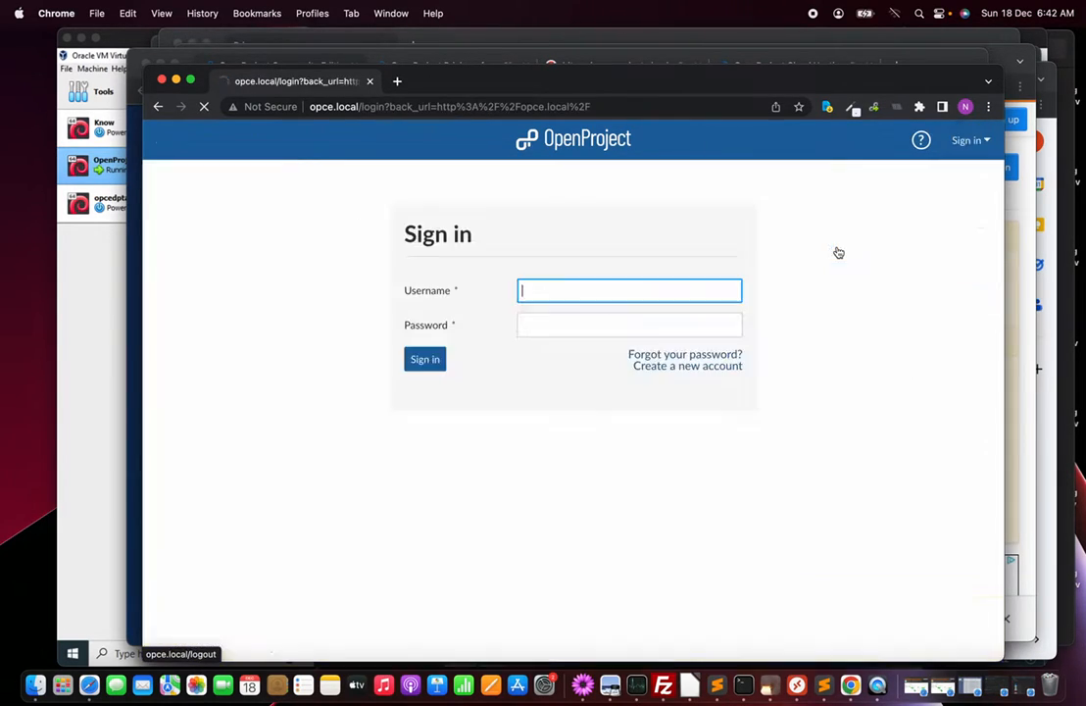
Sign in with the assigned user's username and password, save English as the language and skip the introduction tour
text(nathansr)
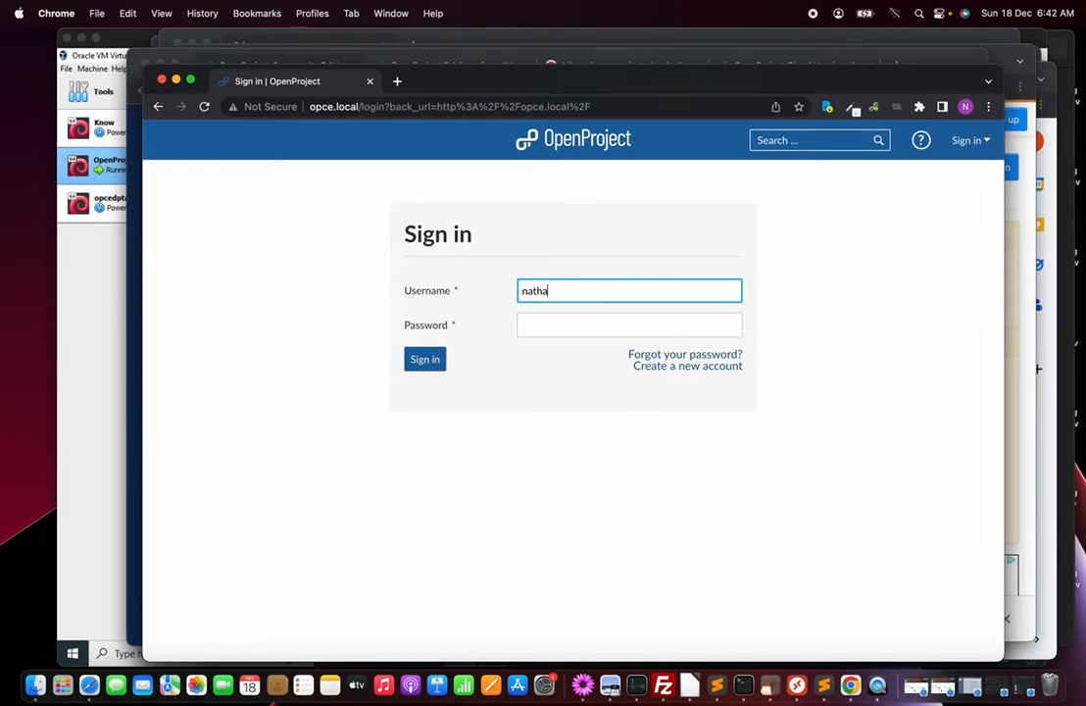
key(Tab)
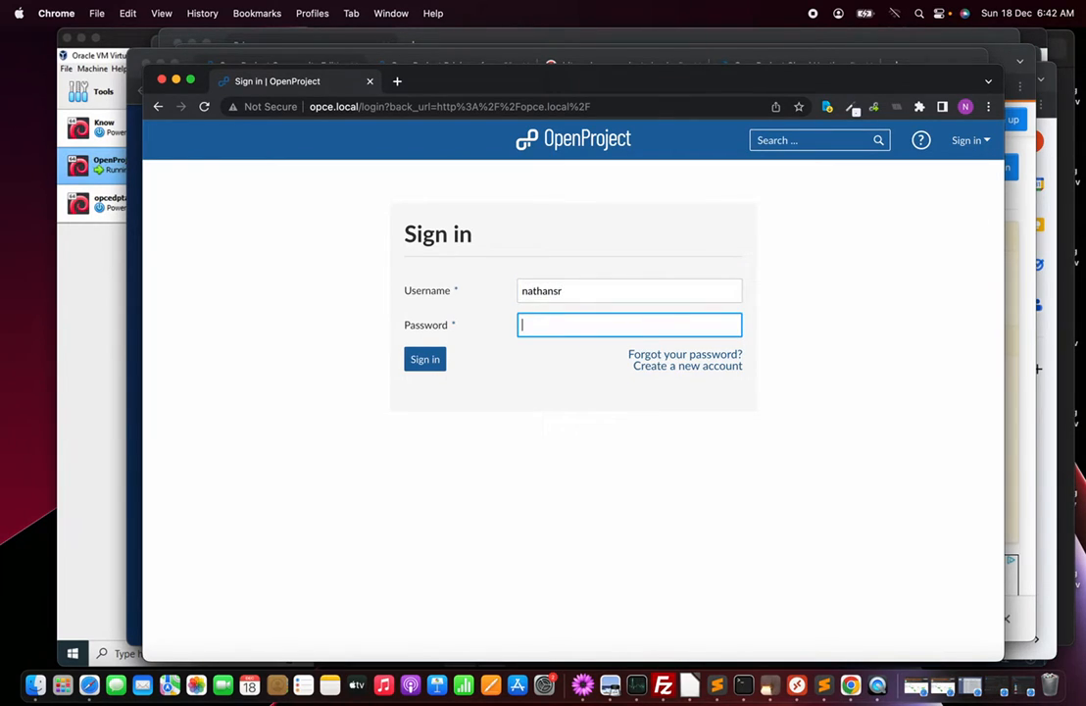
text(•••••••••••)
click(426, 360)
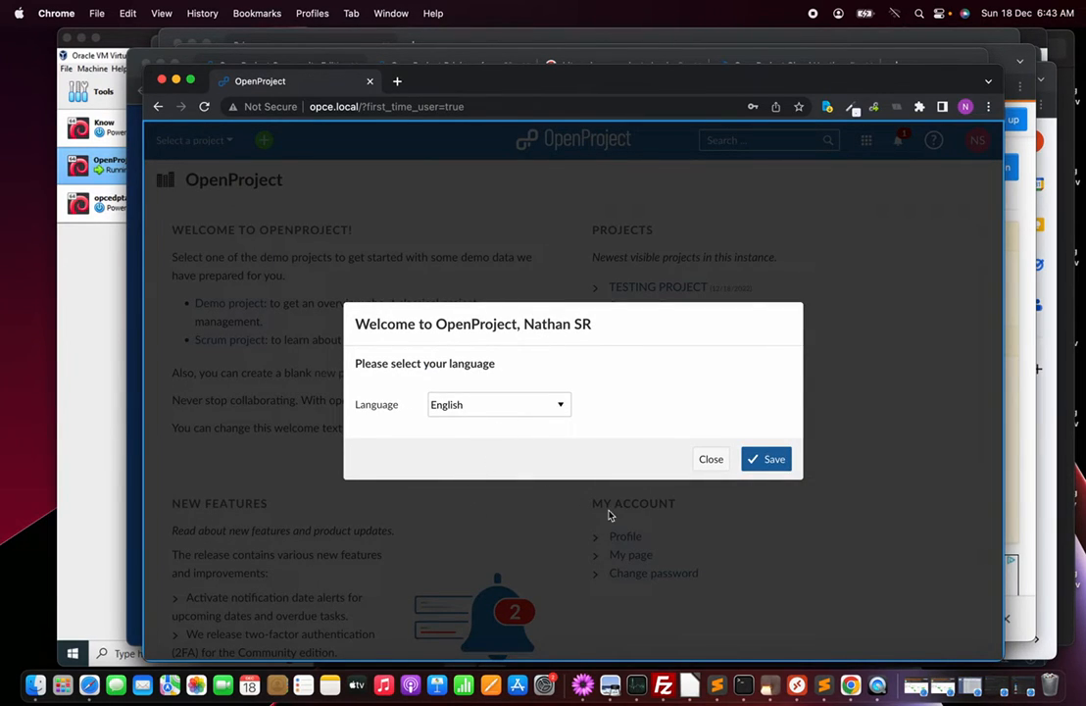
click(775, 463)
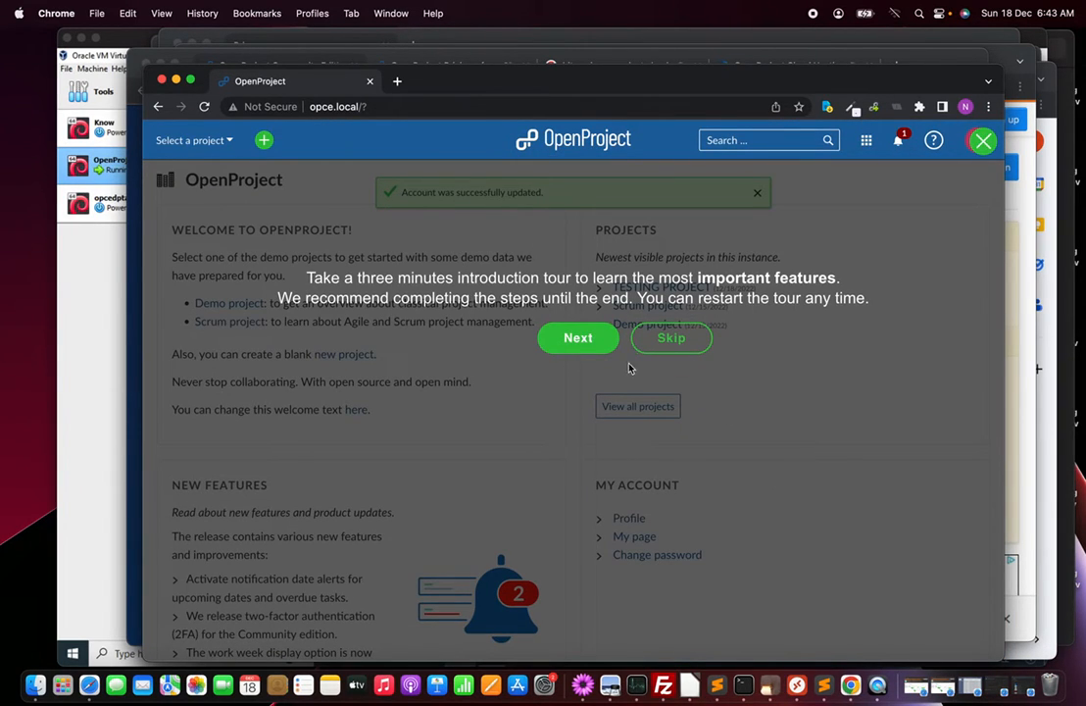
click(665, 340)
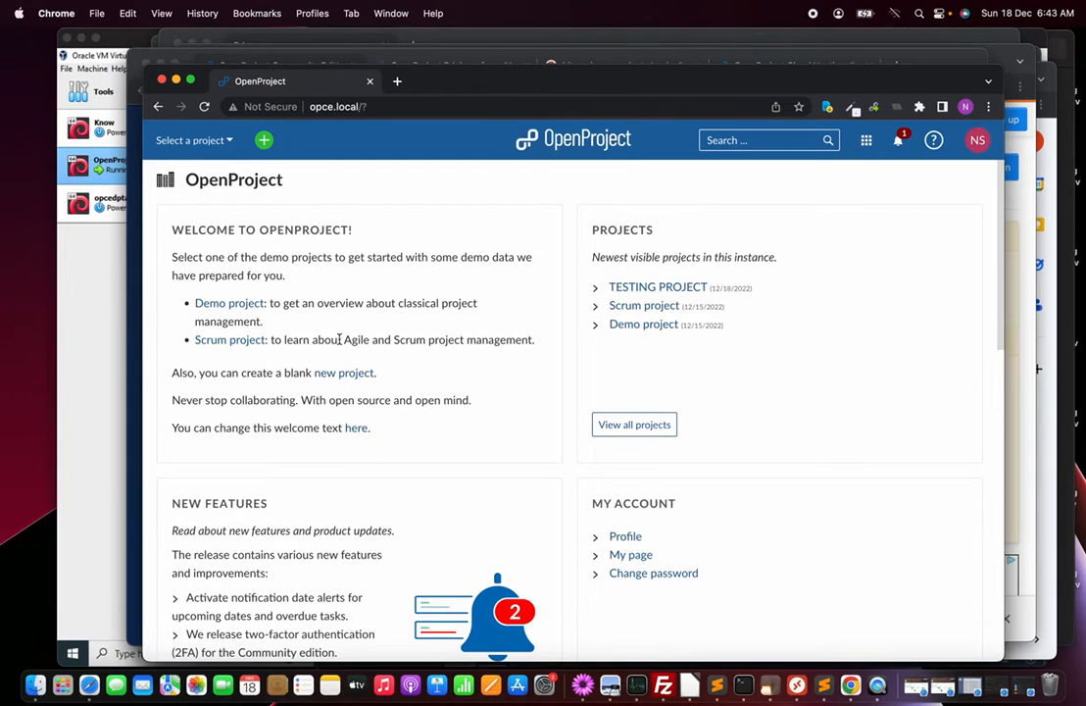
Open TESTING PROJECT and review its overview, including the members and the work packages chart
click(667, 292)
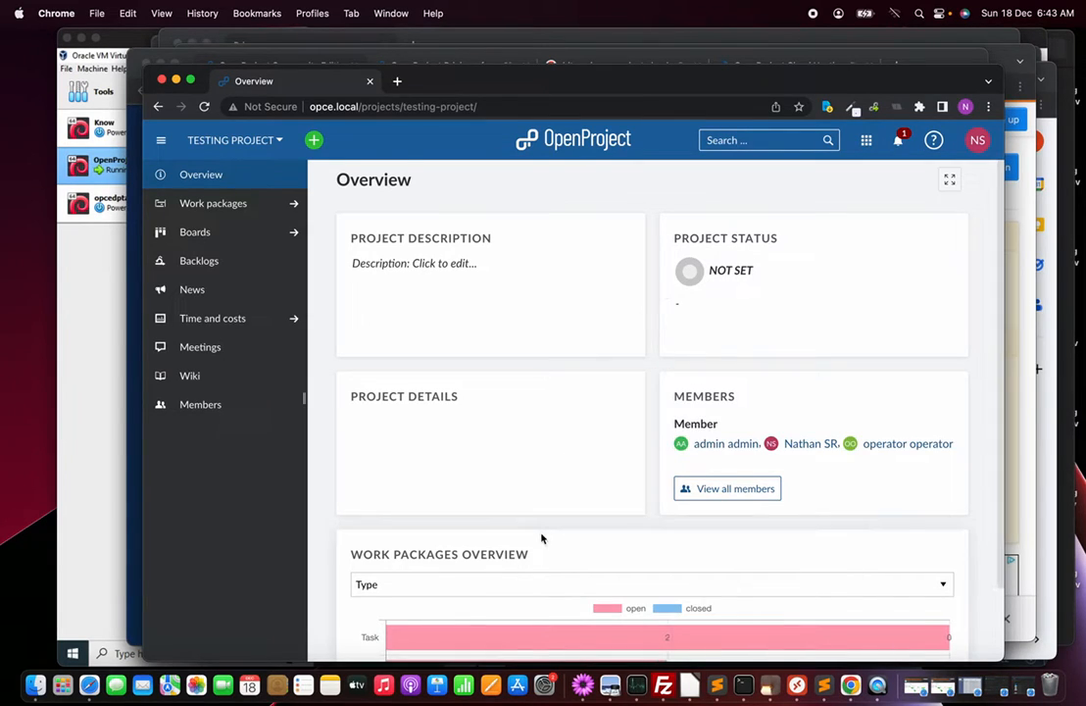
scroll(541, 537, down, 2)
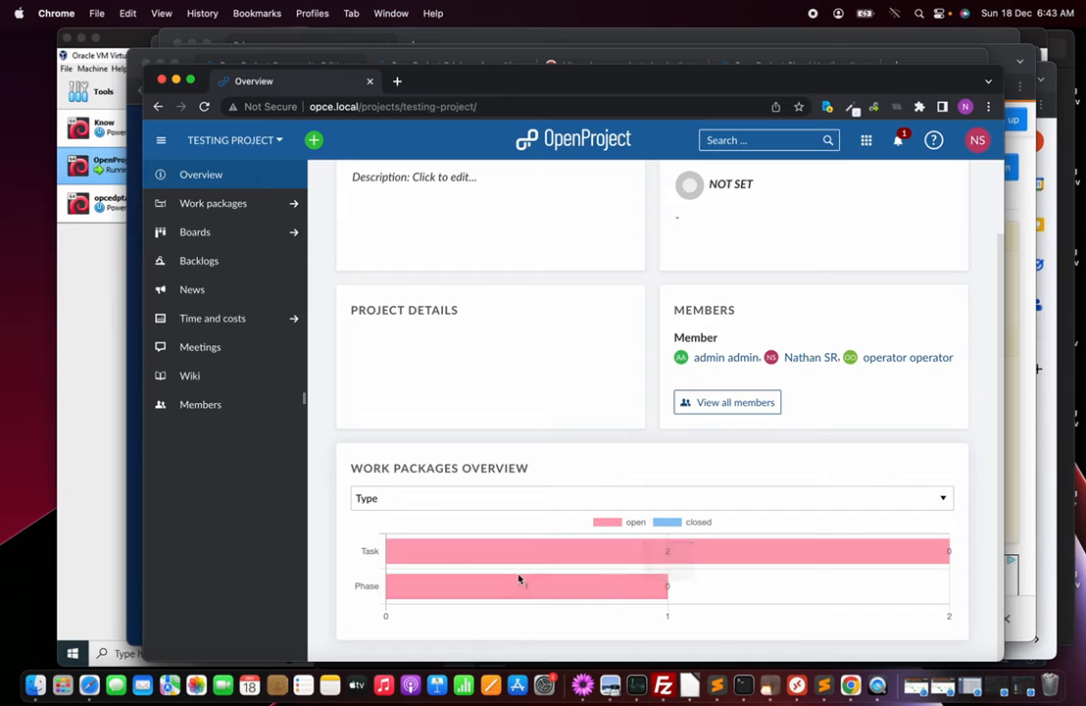
mouse_move(504, 588)
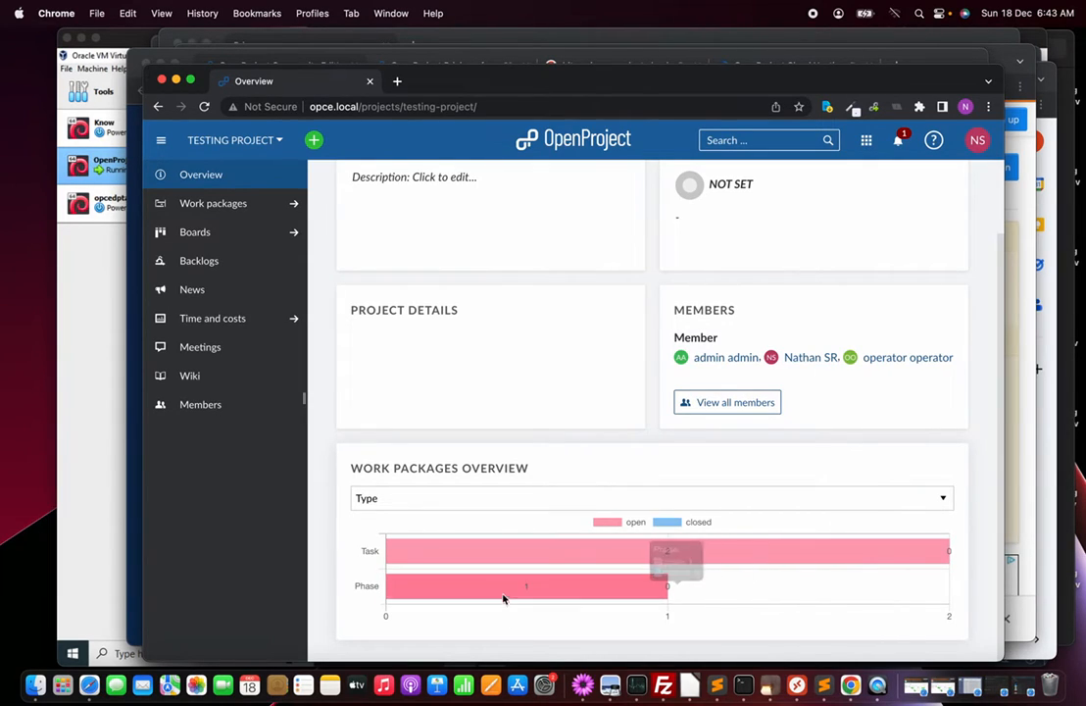
scroll(494, 564, up, 2)
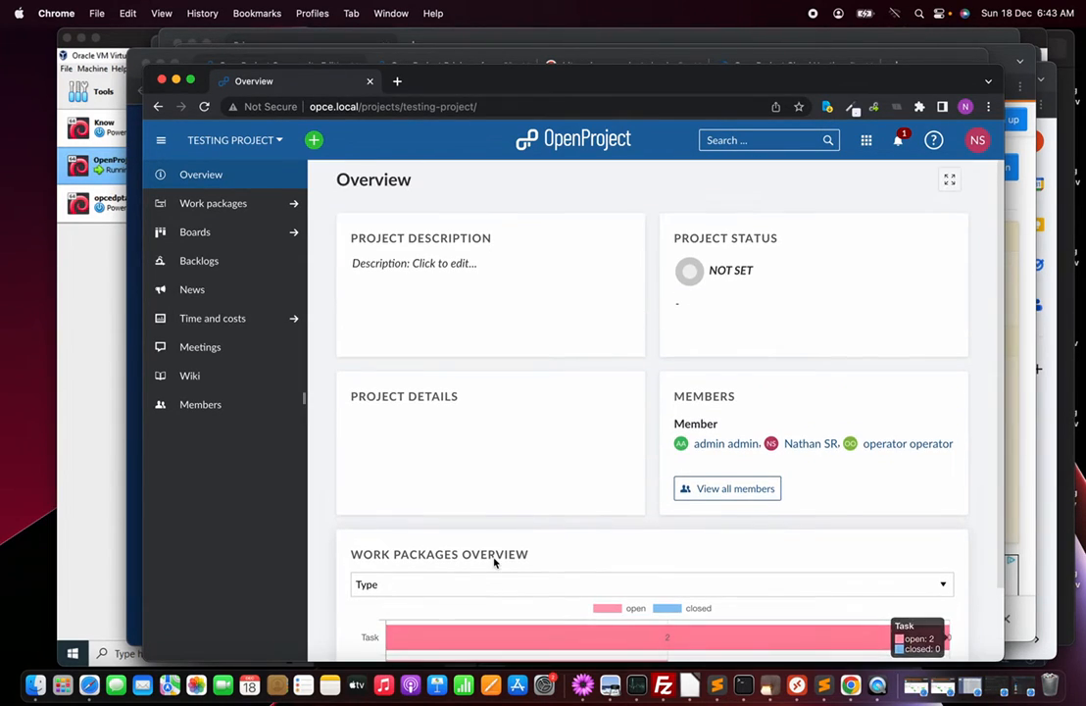
Open the details of Task 1 from the project's work packages and change its status to In progress, followed by Closed
click(210, 204)
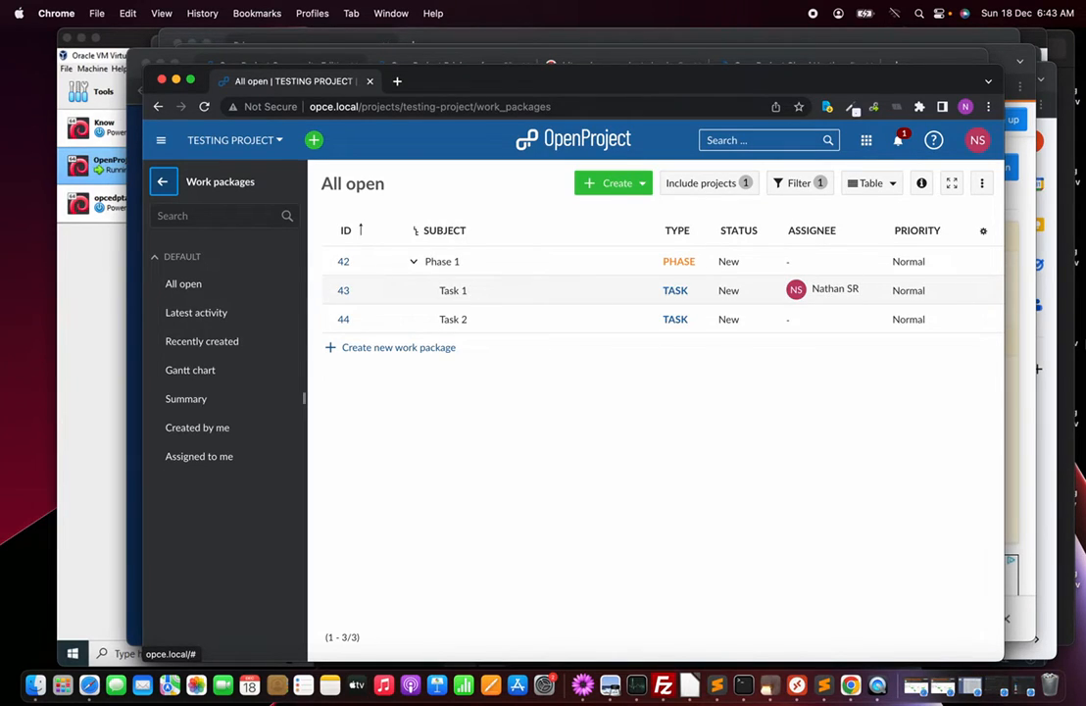
click(991, 292)
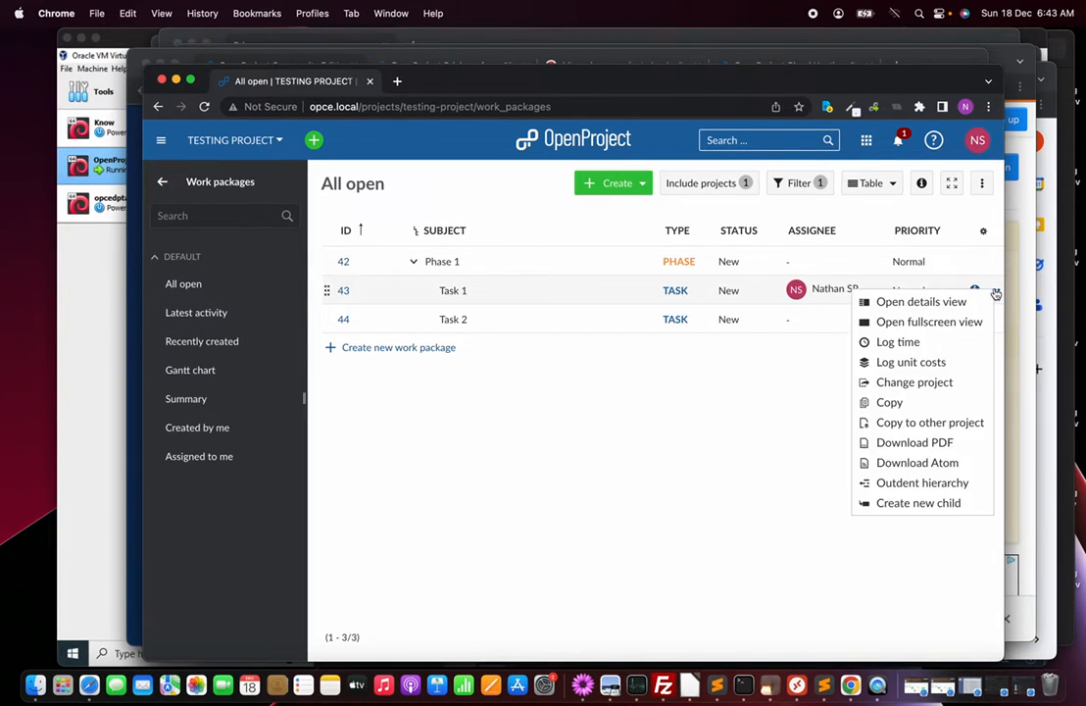
click(927, 370)
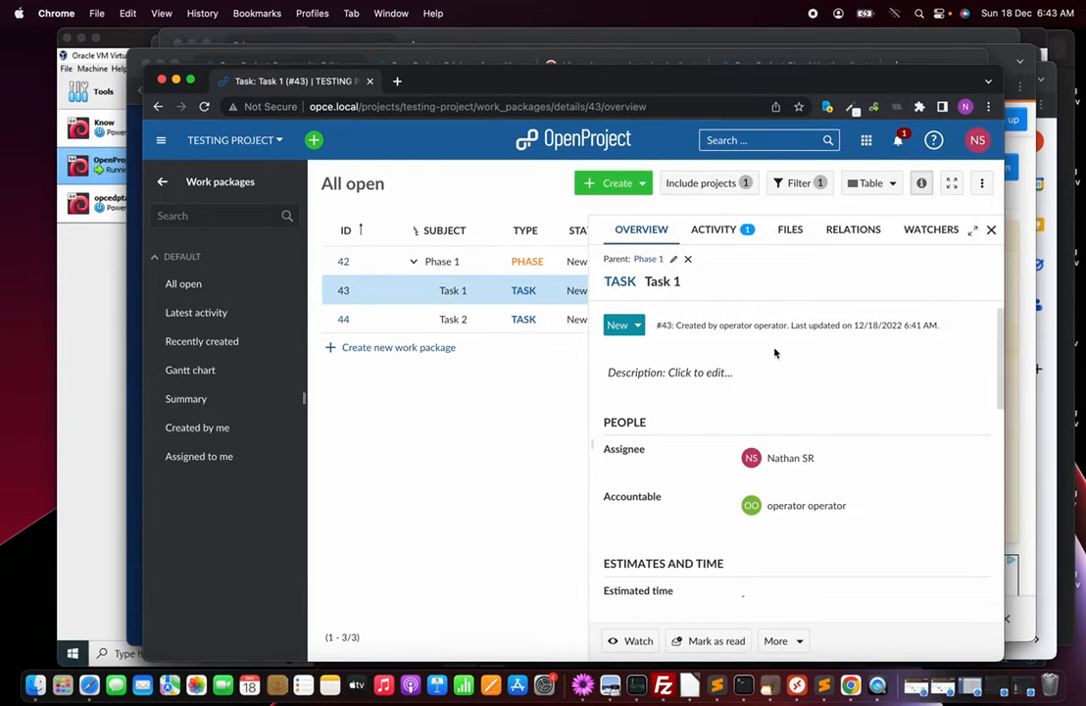
click(638, 326)
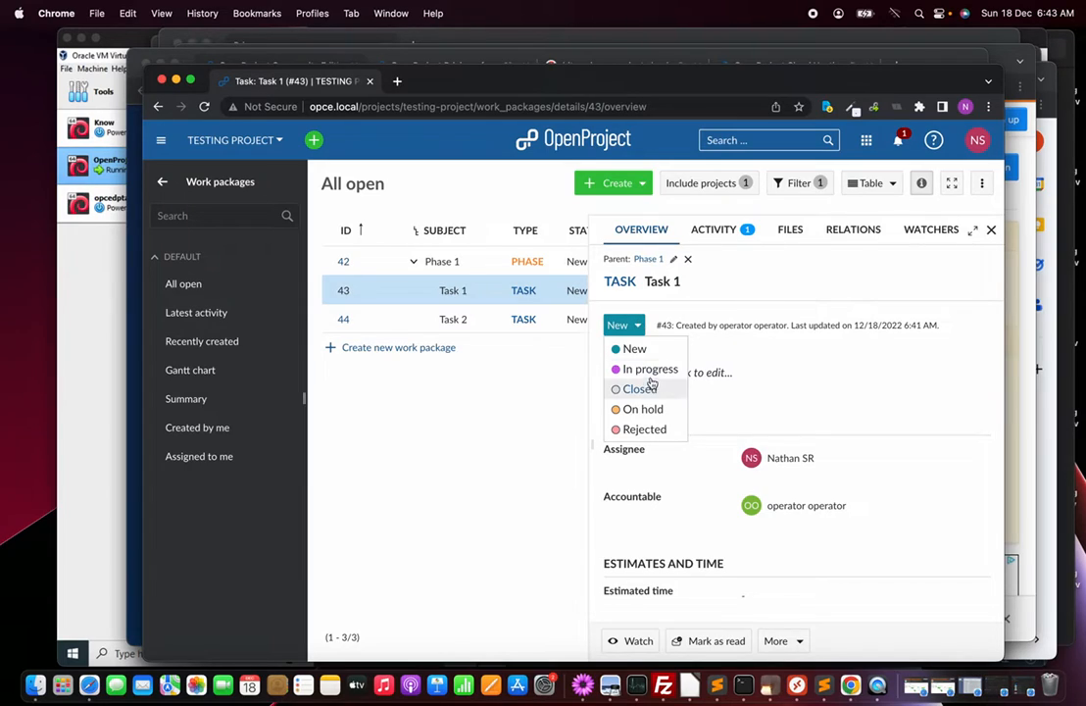
click(650, 371)
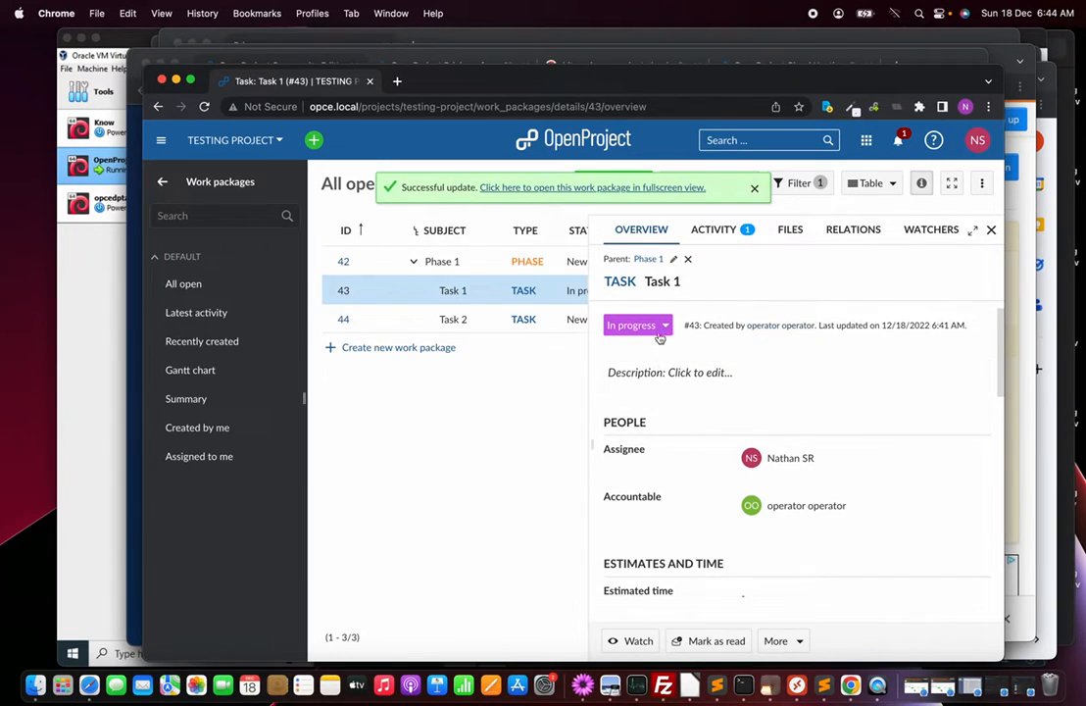
click(662, 327)
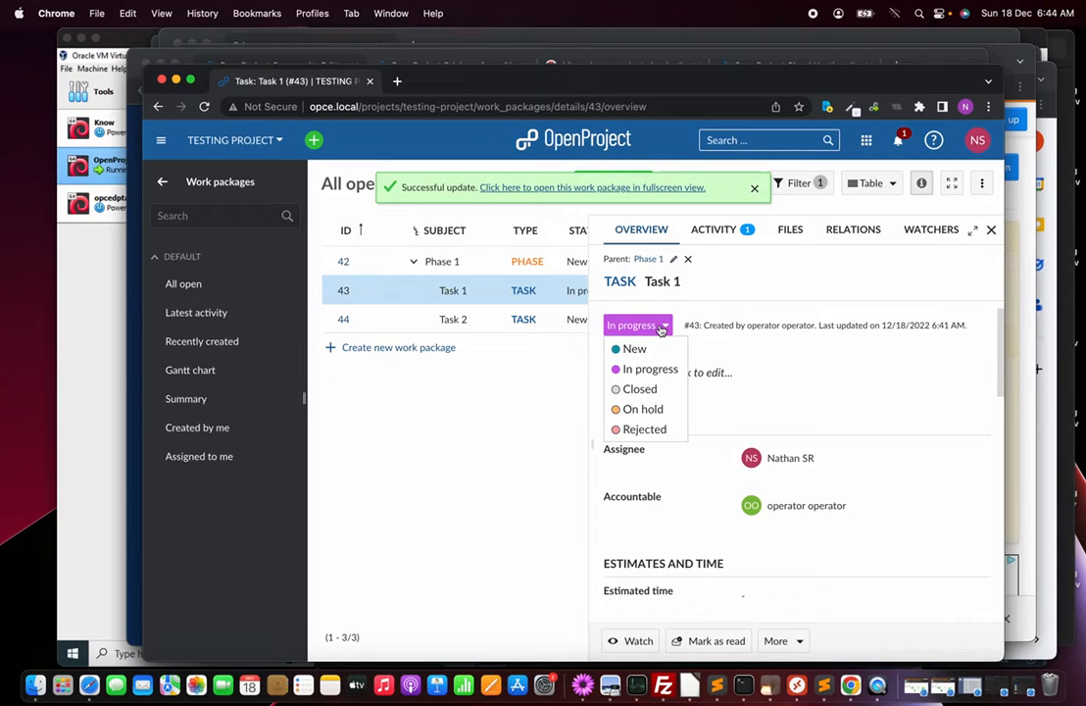
click(645, 389)
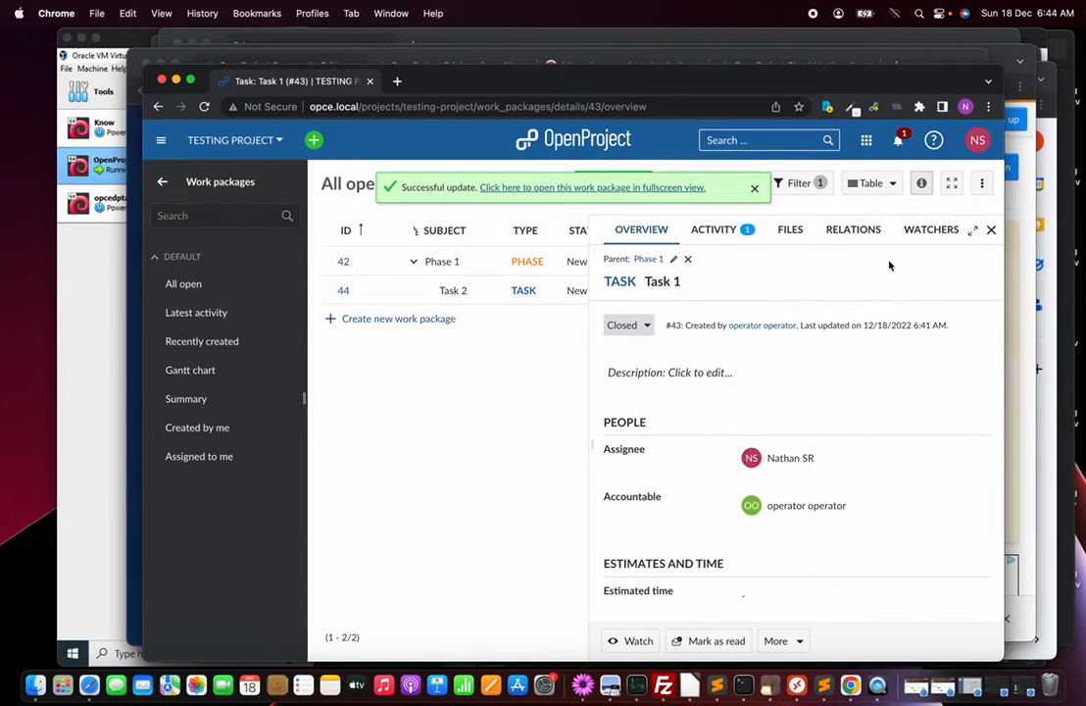
Close Task 1's details and sign out of the assigned user's account
click(992, 230)
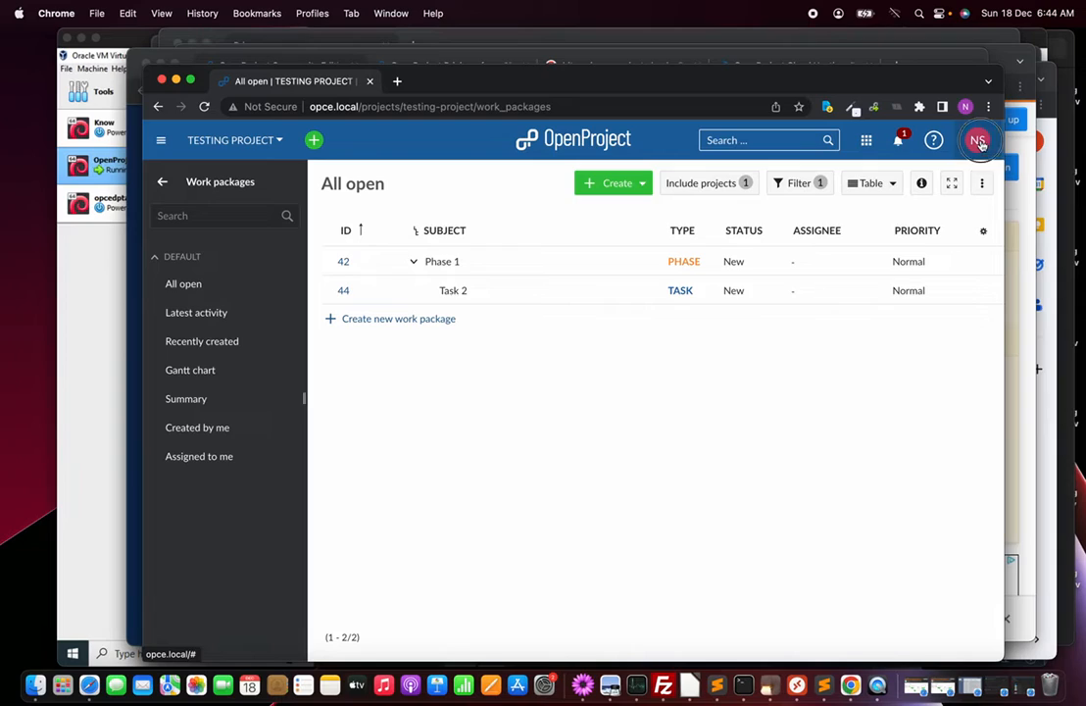
click(977, 145)
click(836, 223)
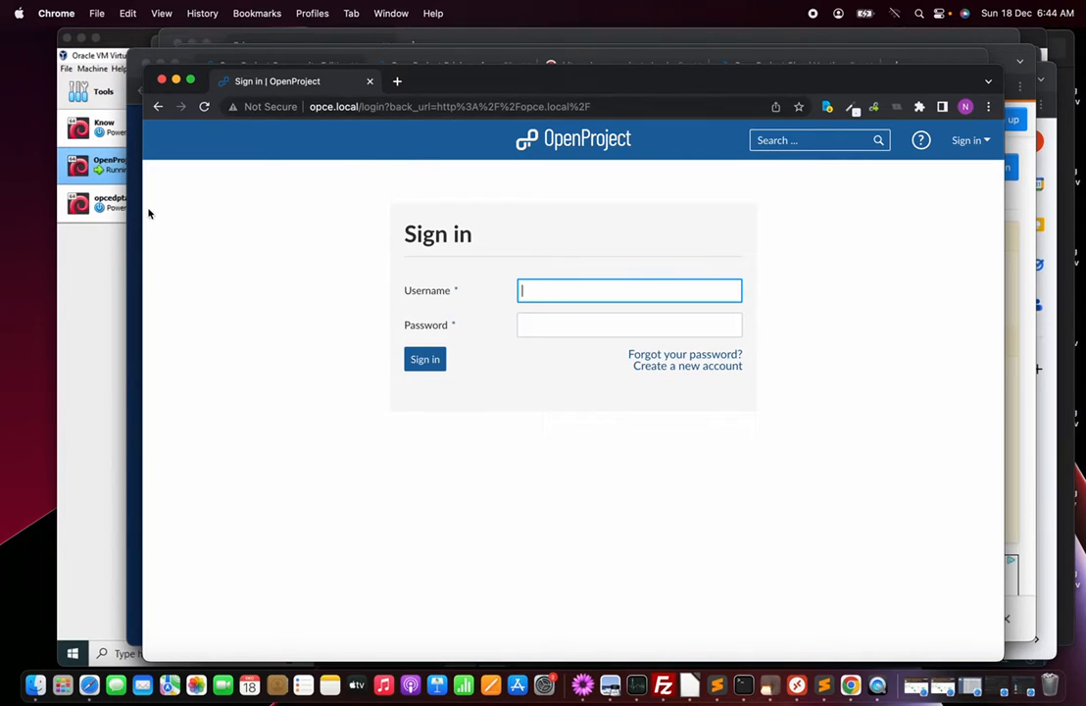
Switch to VirtualBox in the remote desktop session and shut down the OpenProject virtual machine with ACPI Shutdown
click(88, 276)
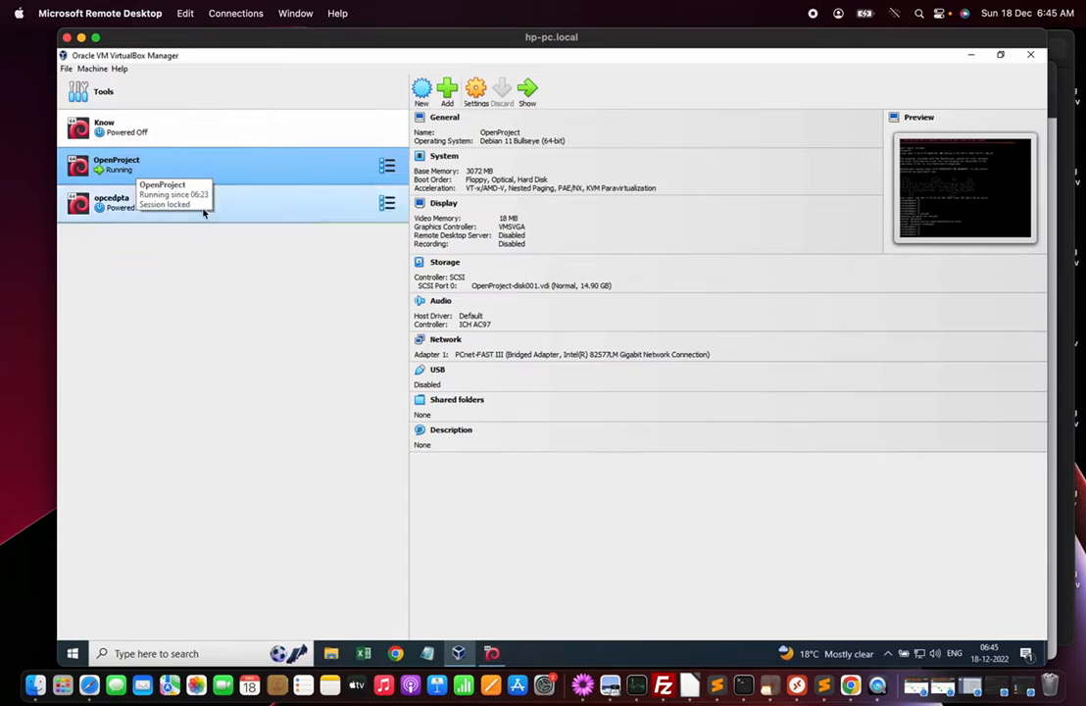
right_click(140, 168)
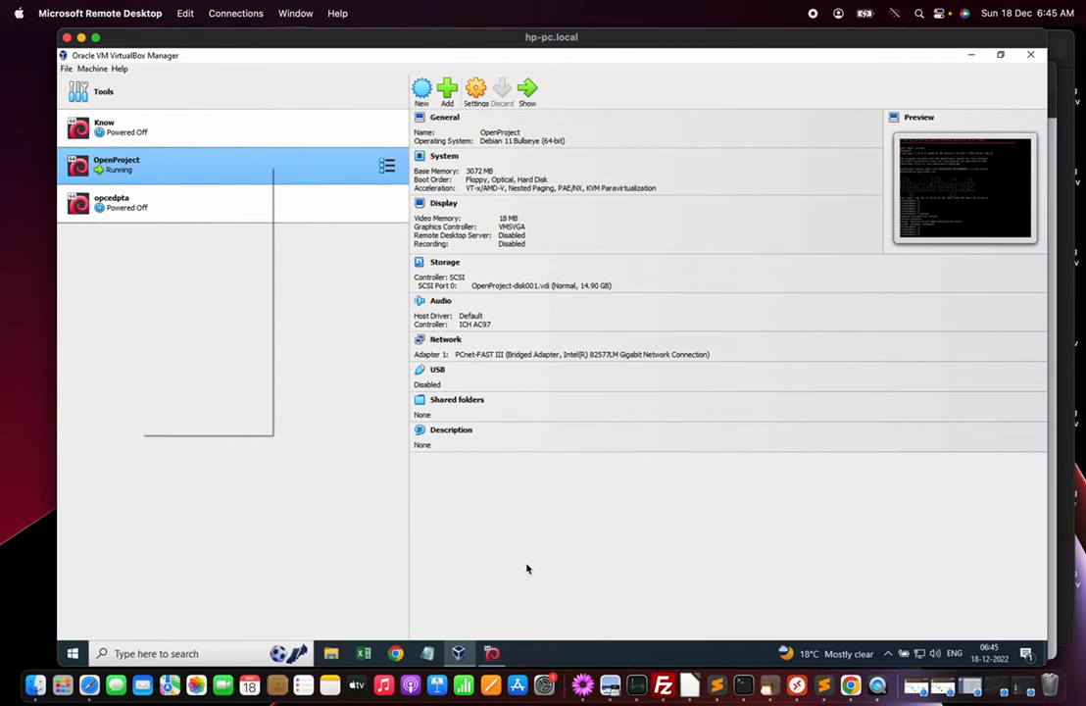
click(339, 516)
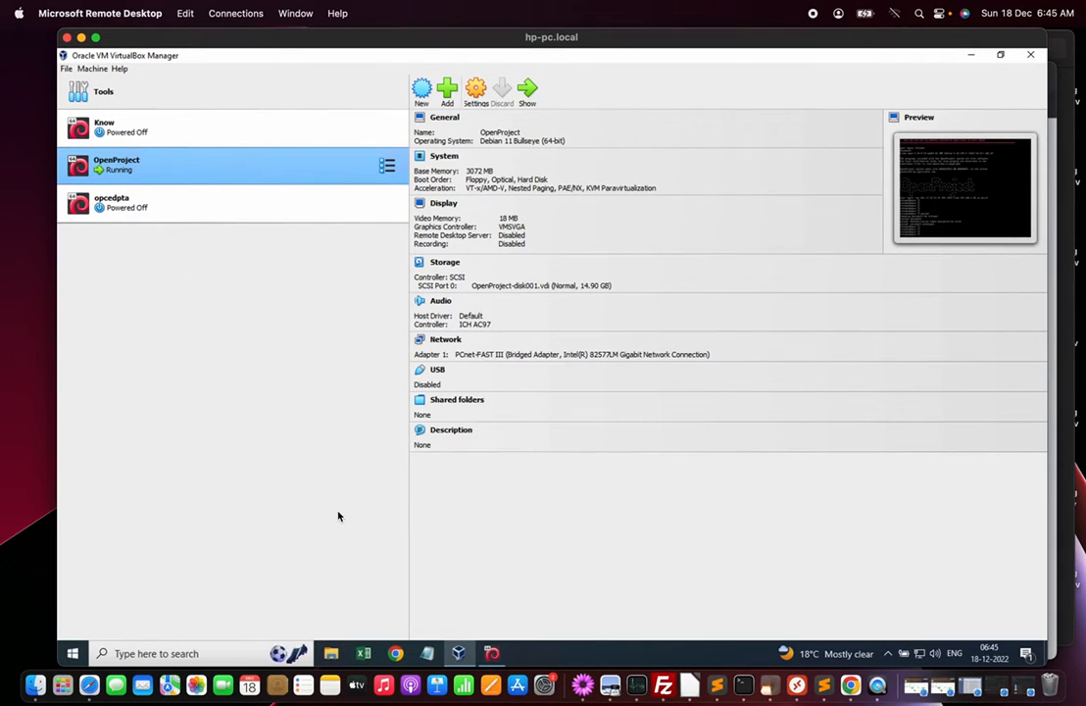
click(491, 653)
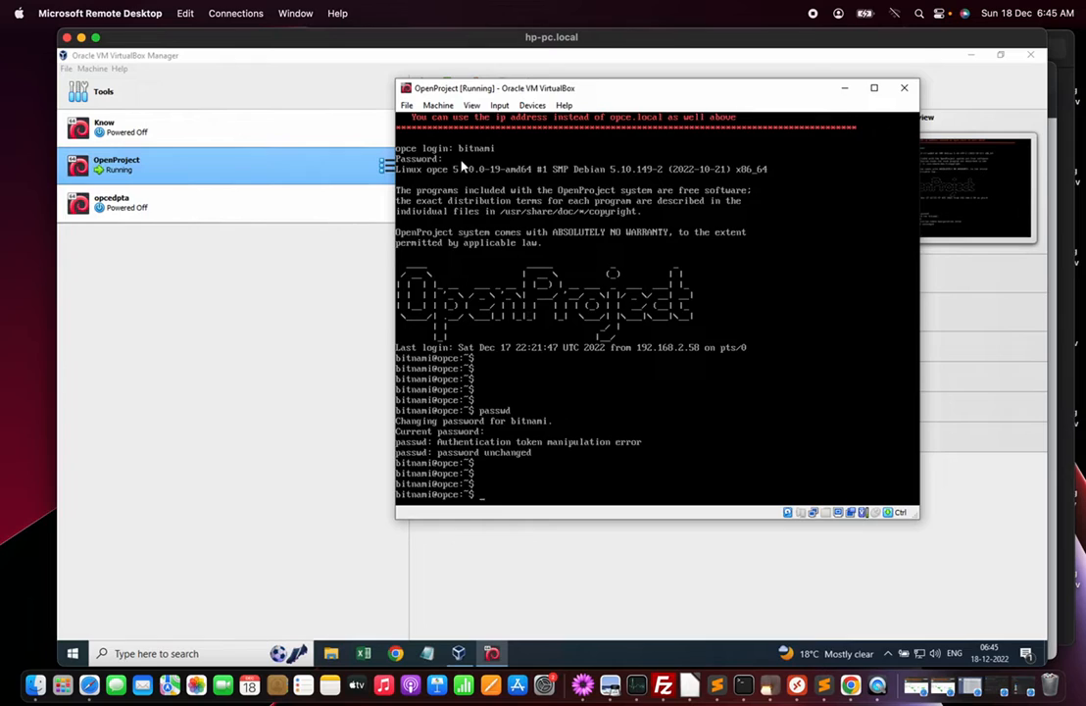
click(438, 105)
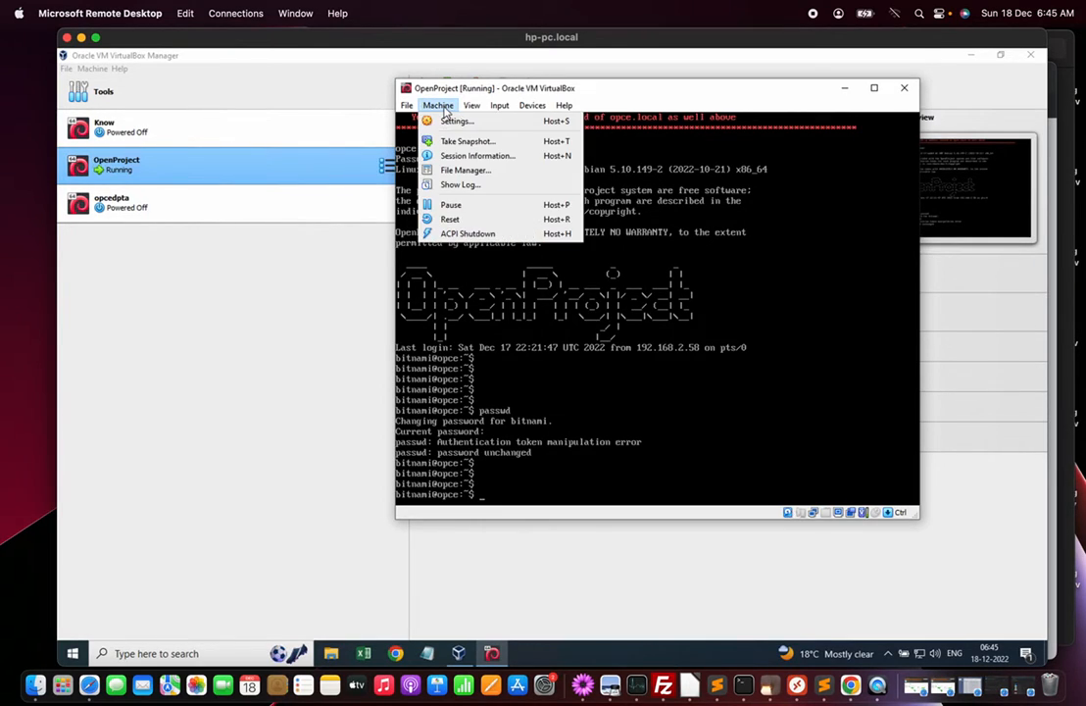
click(476, 237)
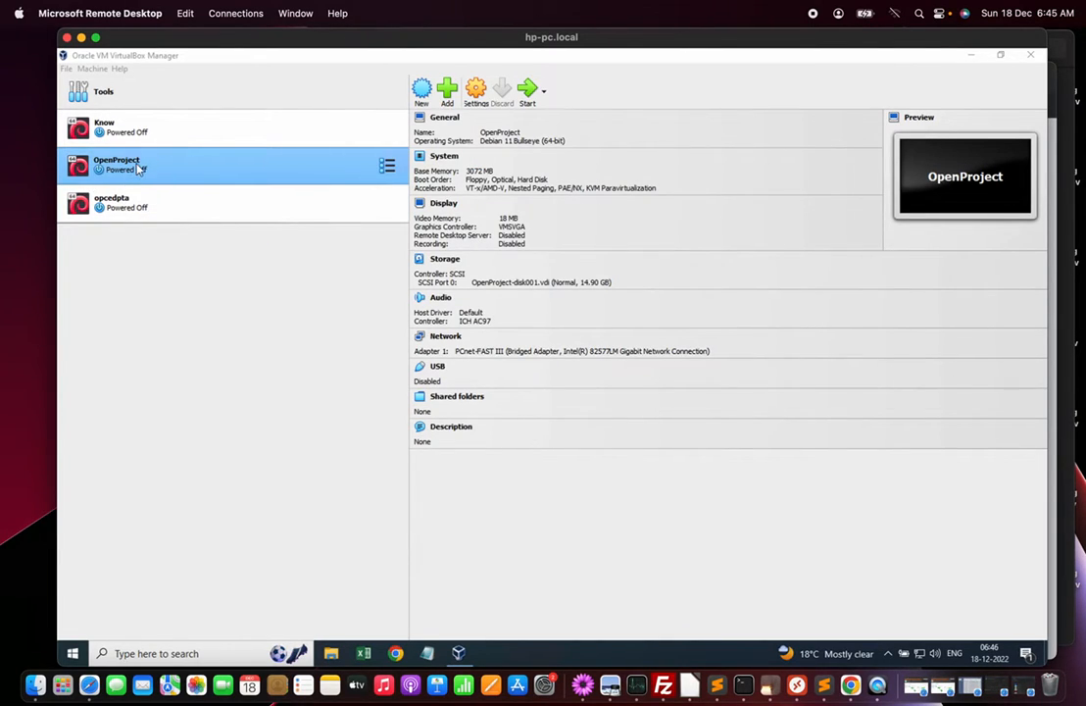
right_click(139, 170)
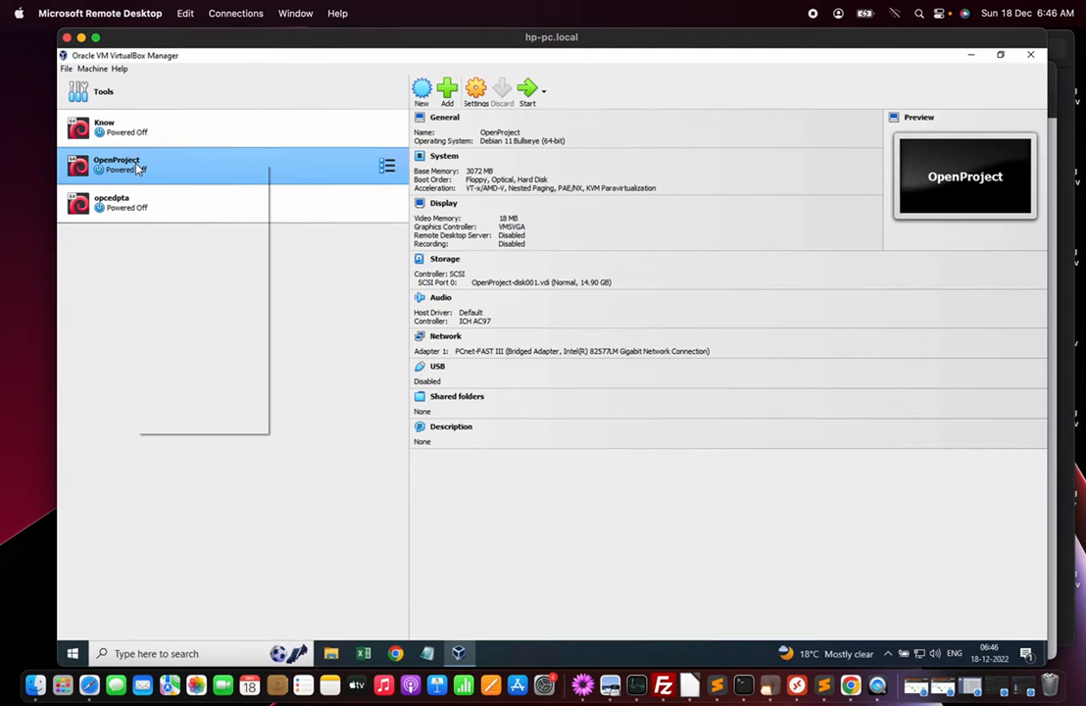
click(81, 270)
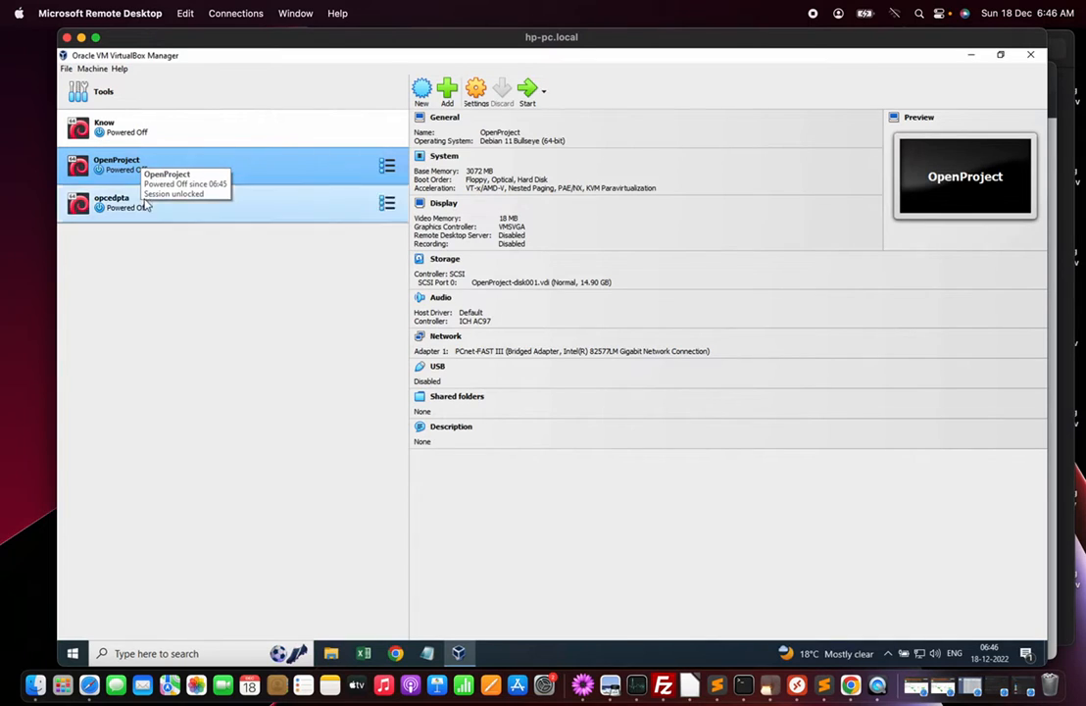
click(972, 56)
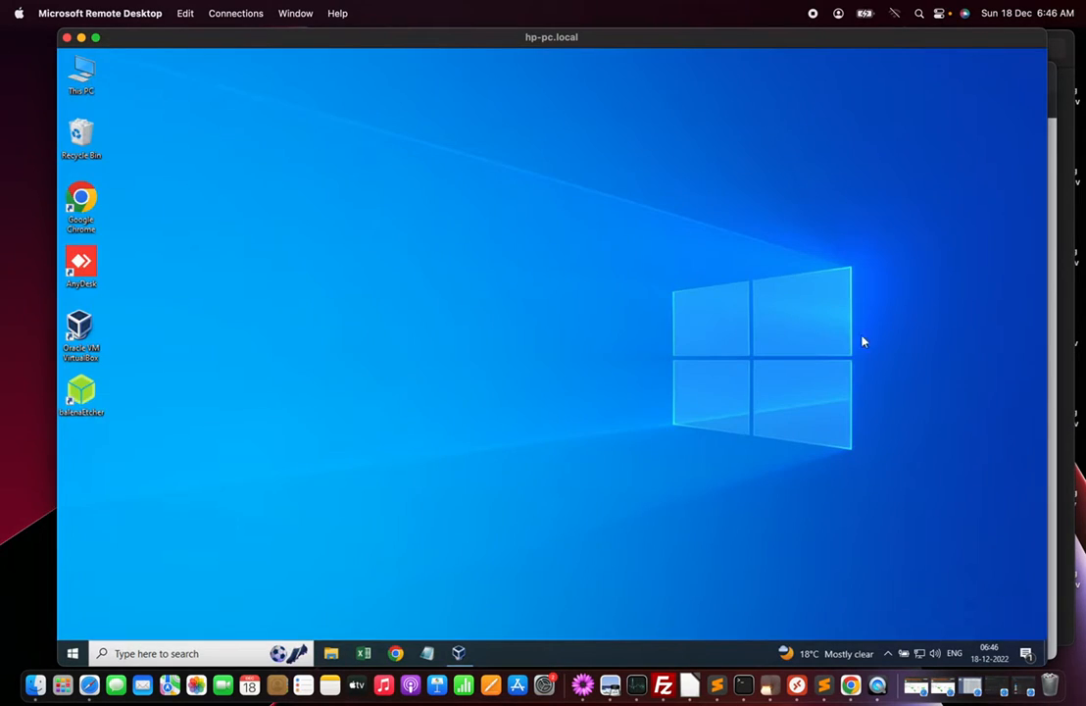
click(460, 654)
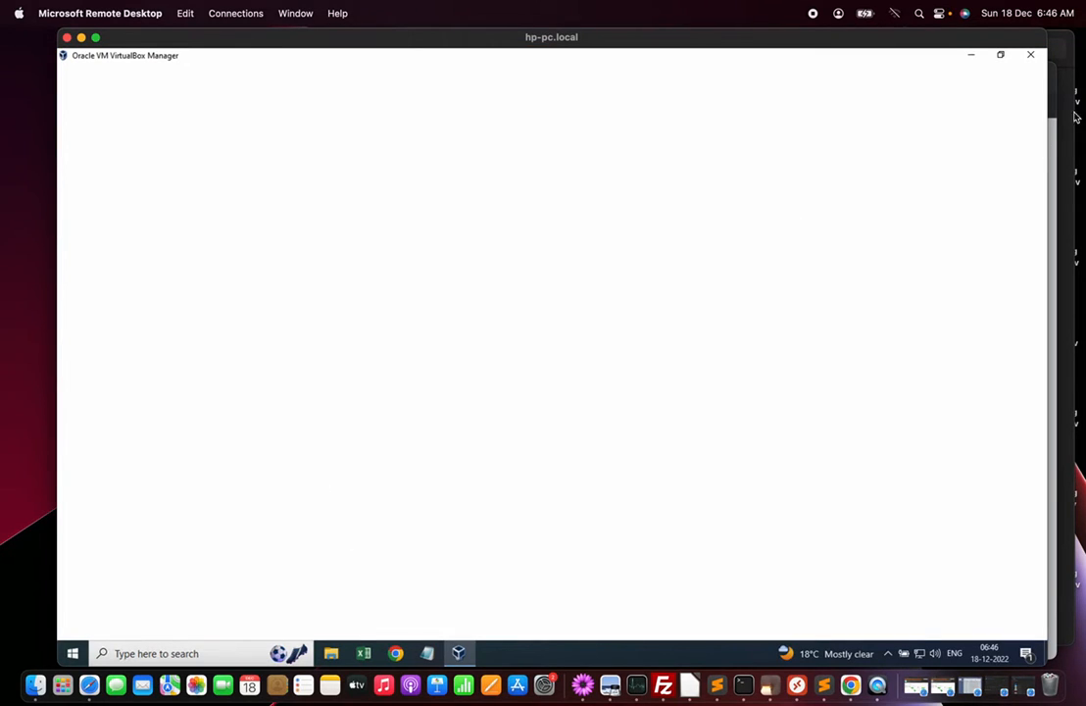
Close Oracle VM VirtualBox Manager and relaunch it on the remote Windows desktop
click(1030, 55)
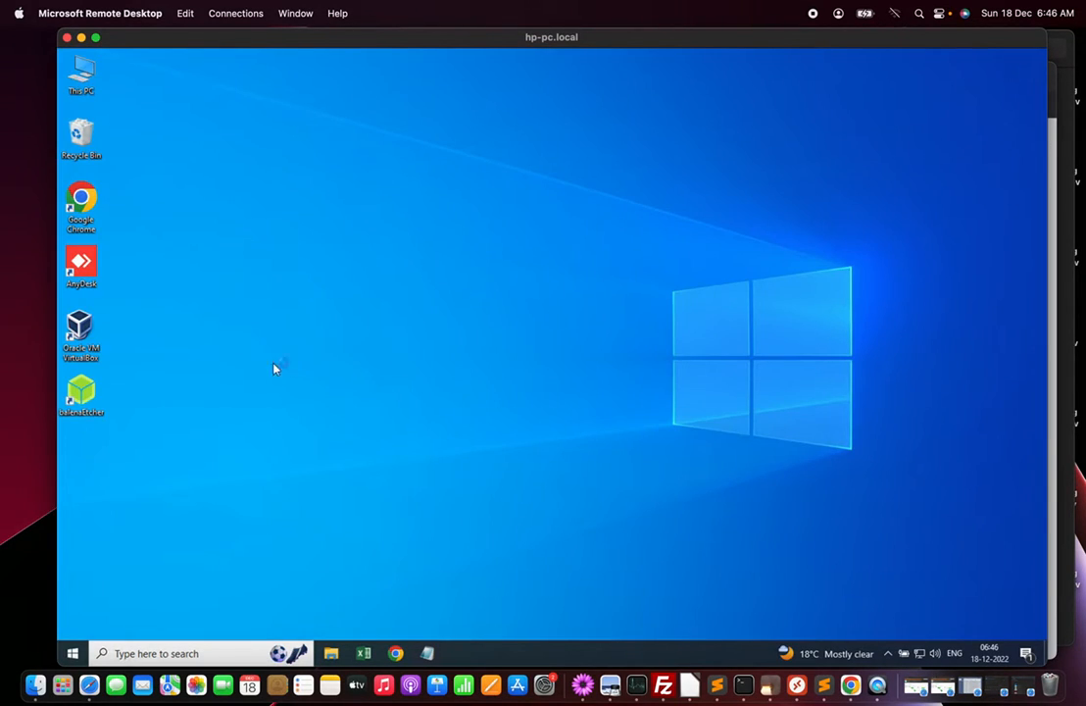
double_click(84, 344)
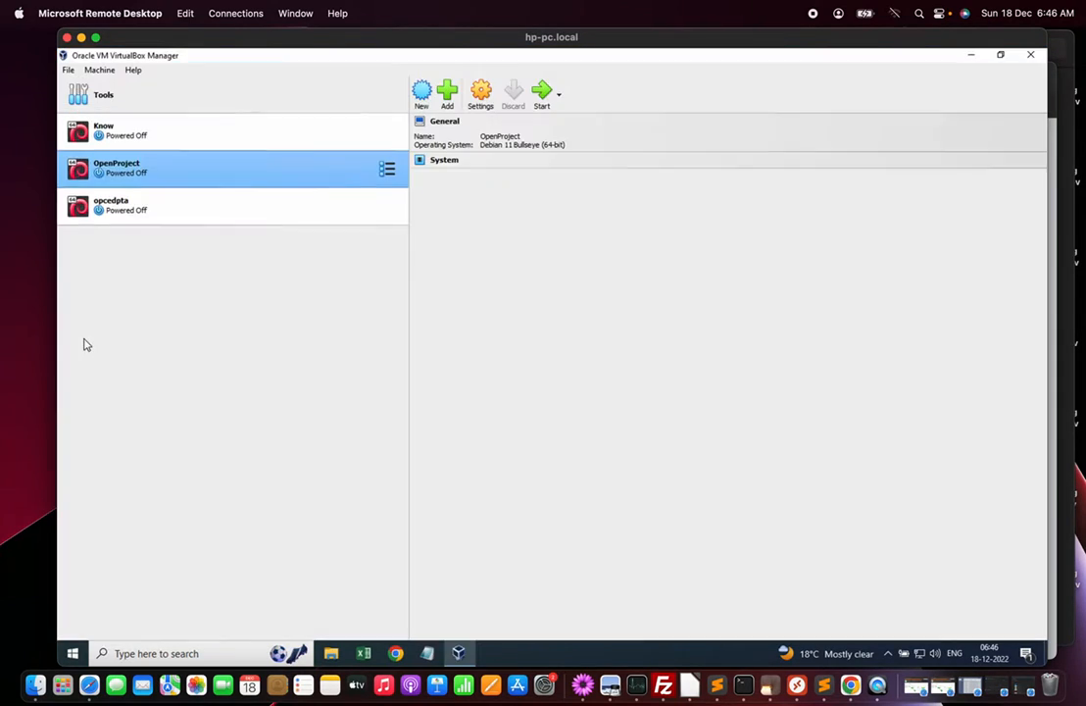
Show the OpenProject virtual machine's files in Explorer, view the parent VirtualBox_VMs folder, and close the window
right_click(130, 173)
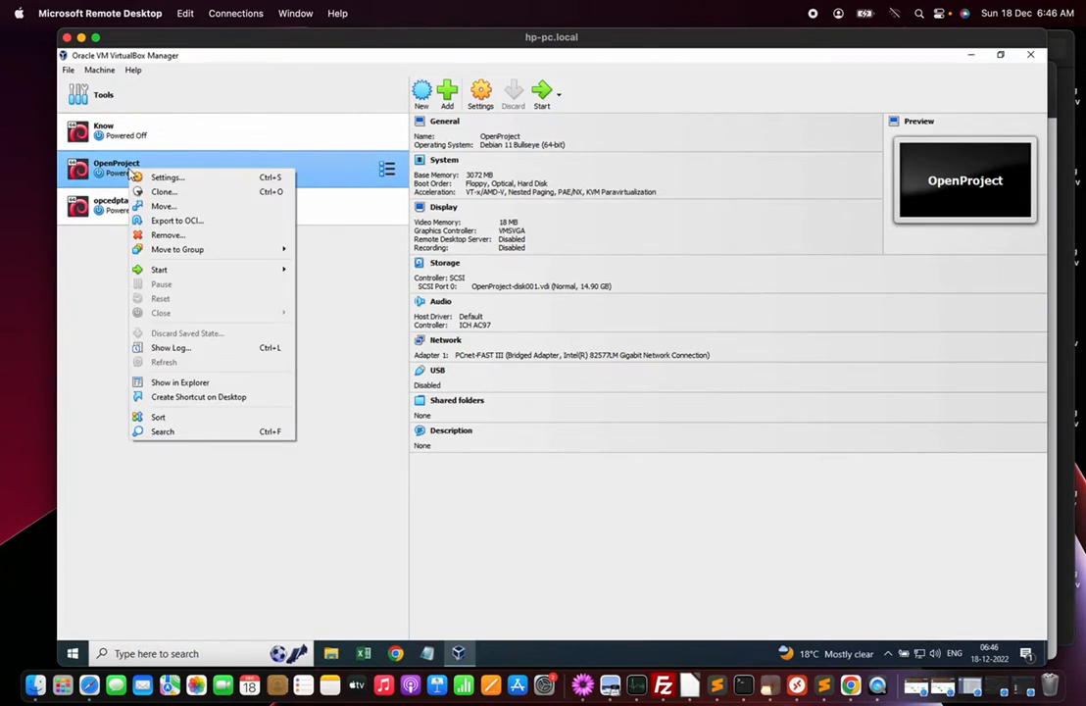
click(185, 383)
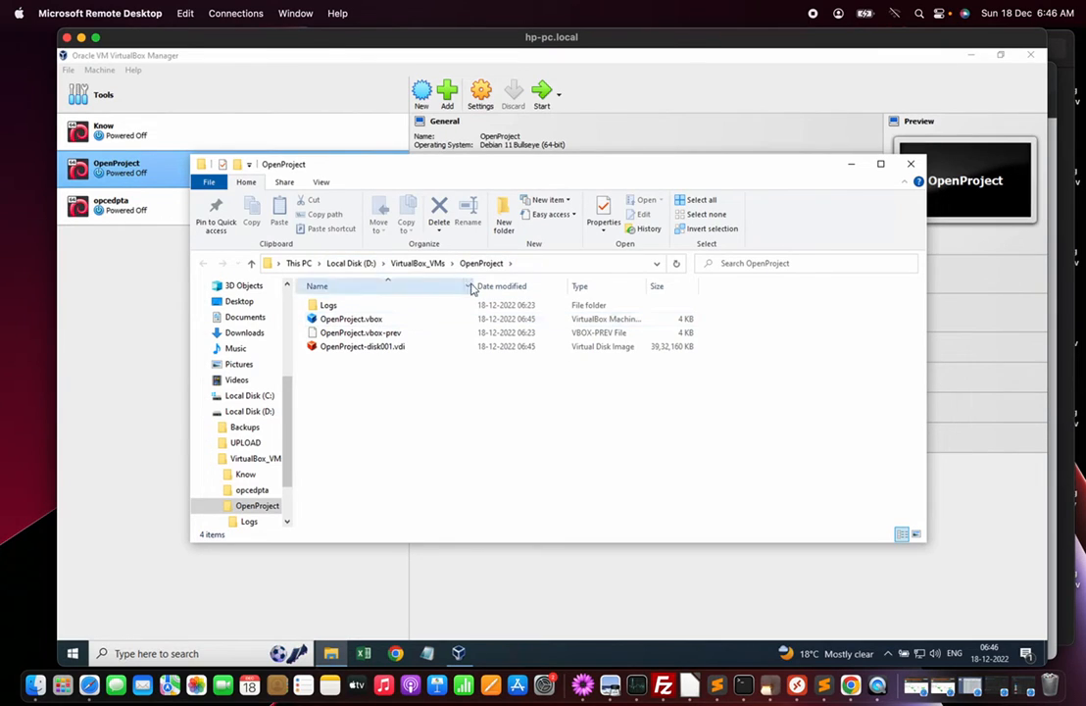
click(424, 265)
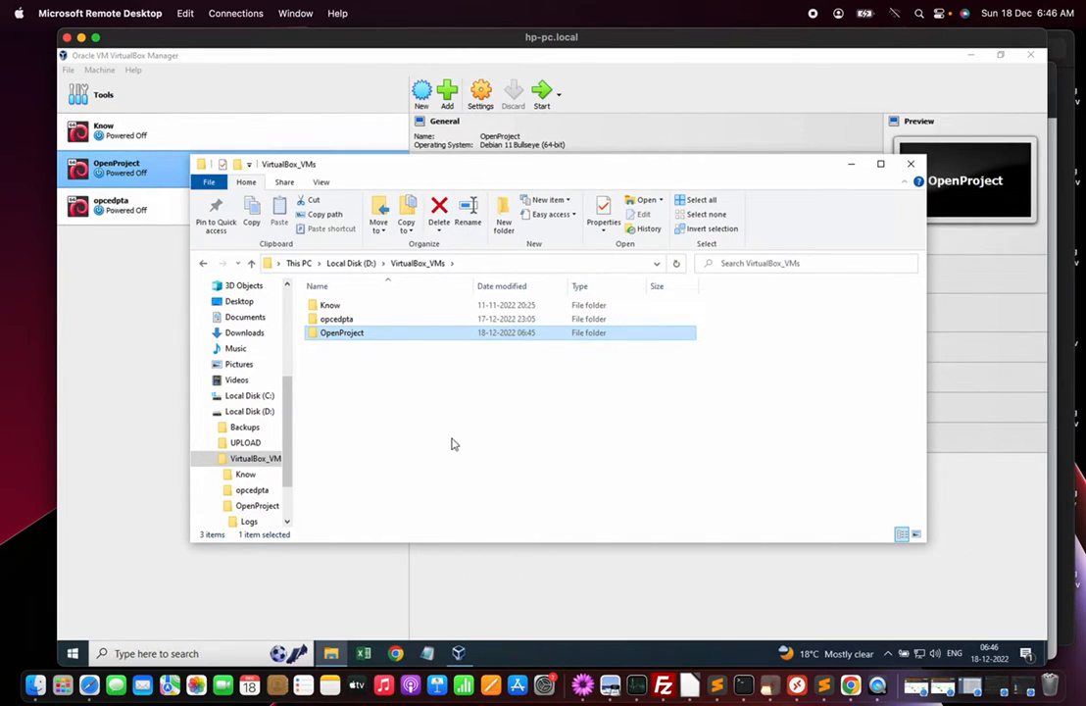
click(910, 165)
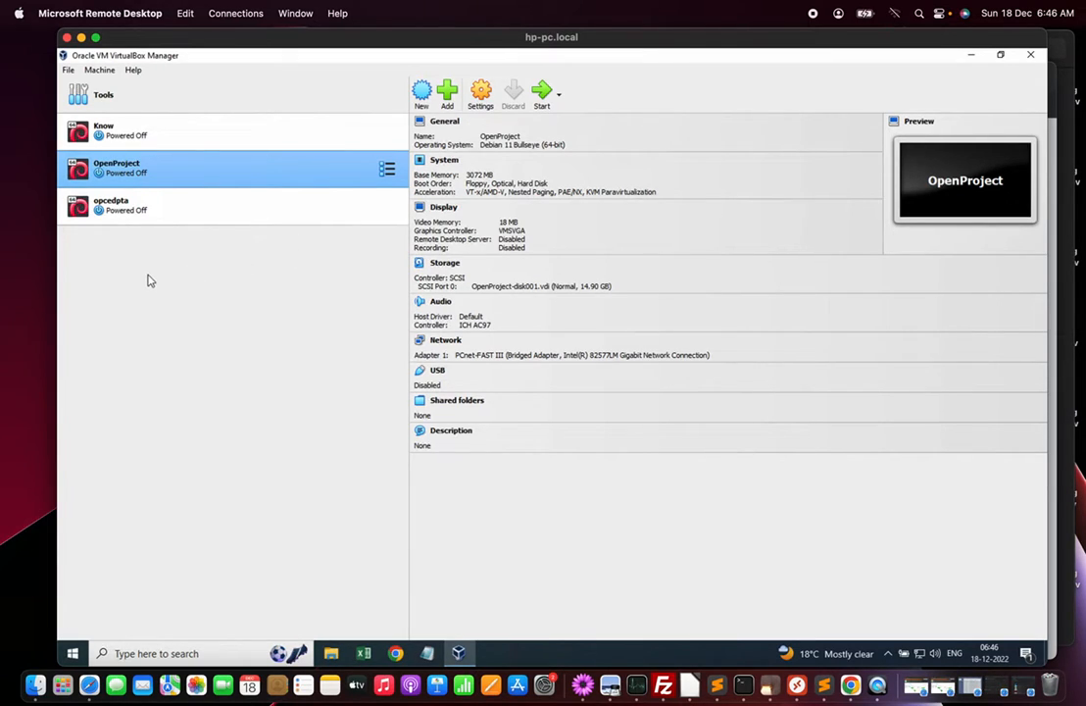
right_click(137, 173)
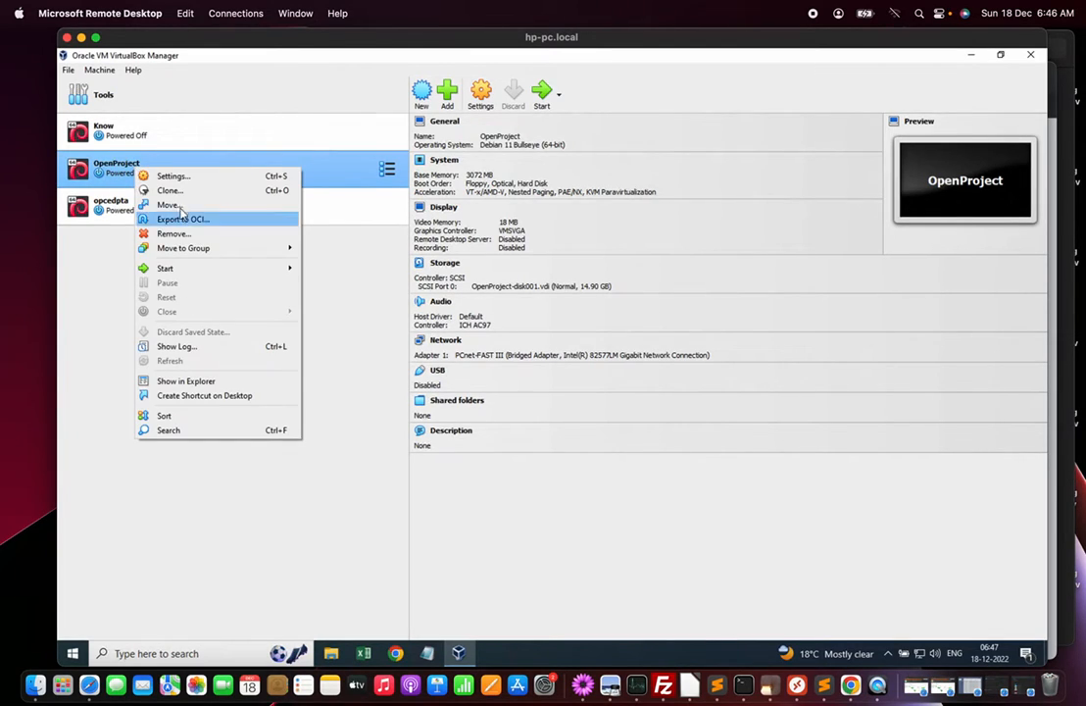
click(172, 191)
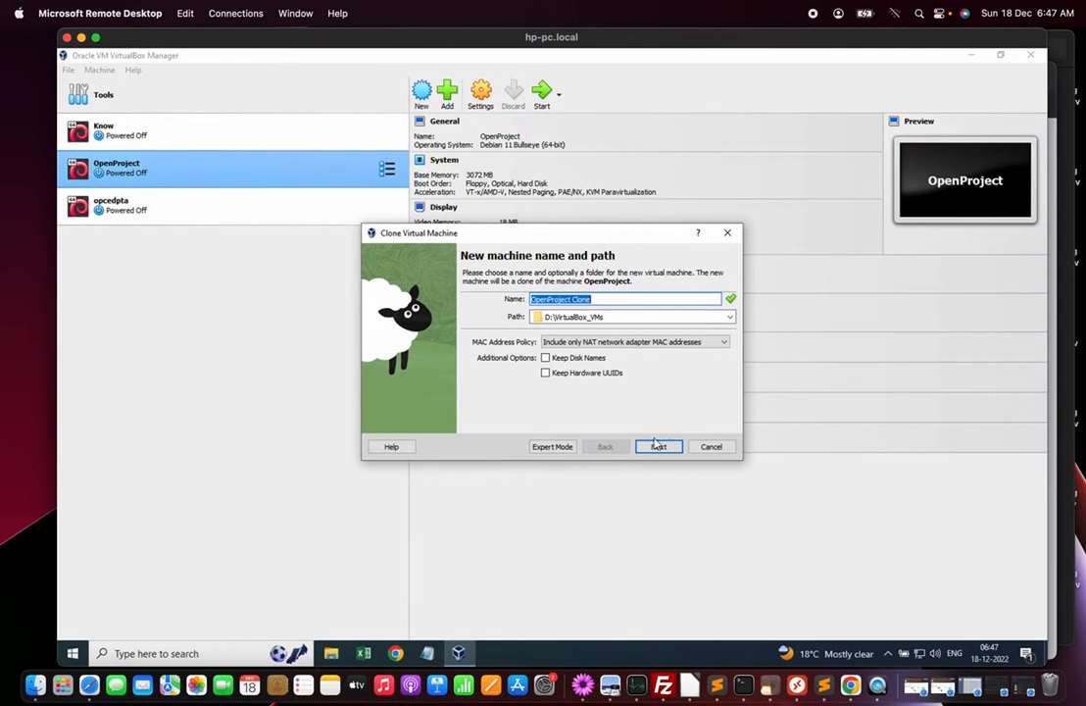
click(710, 446)
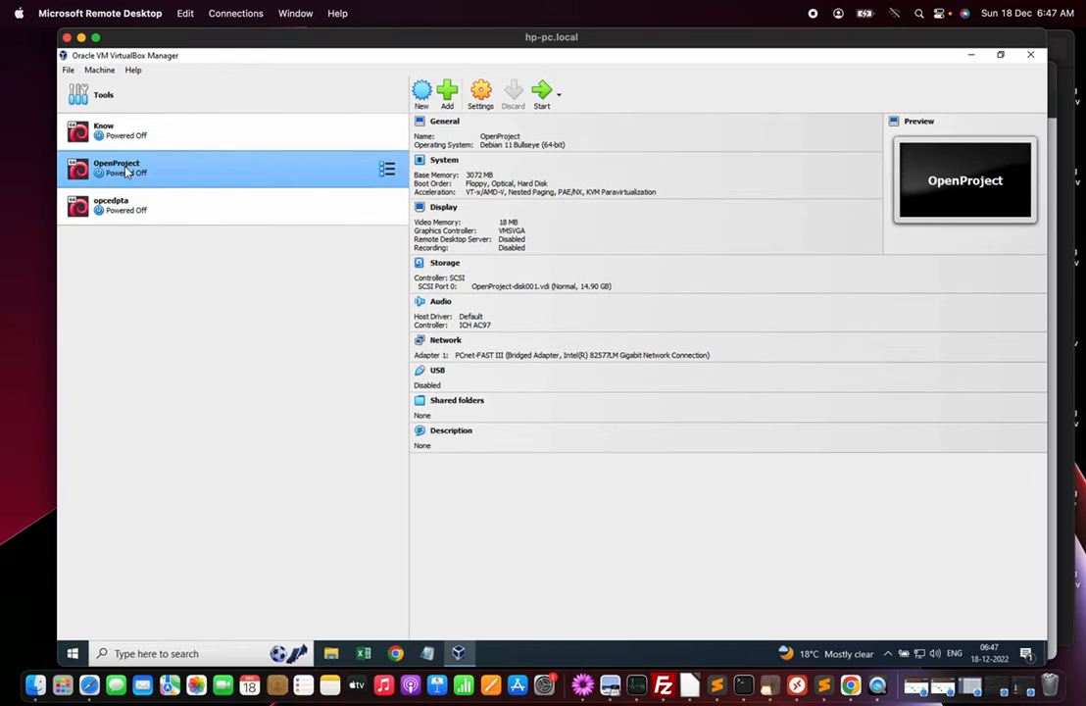
Create a full clone of the OpenProject virtual machine named opcedptb in D:\VirtualBox_VMs
right_click(116, 173)
click(159, 189)
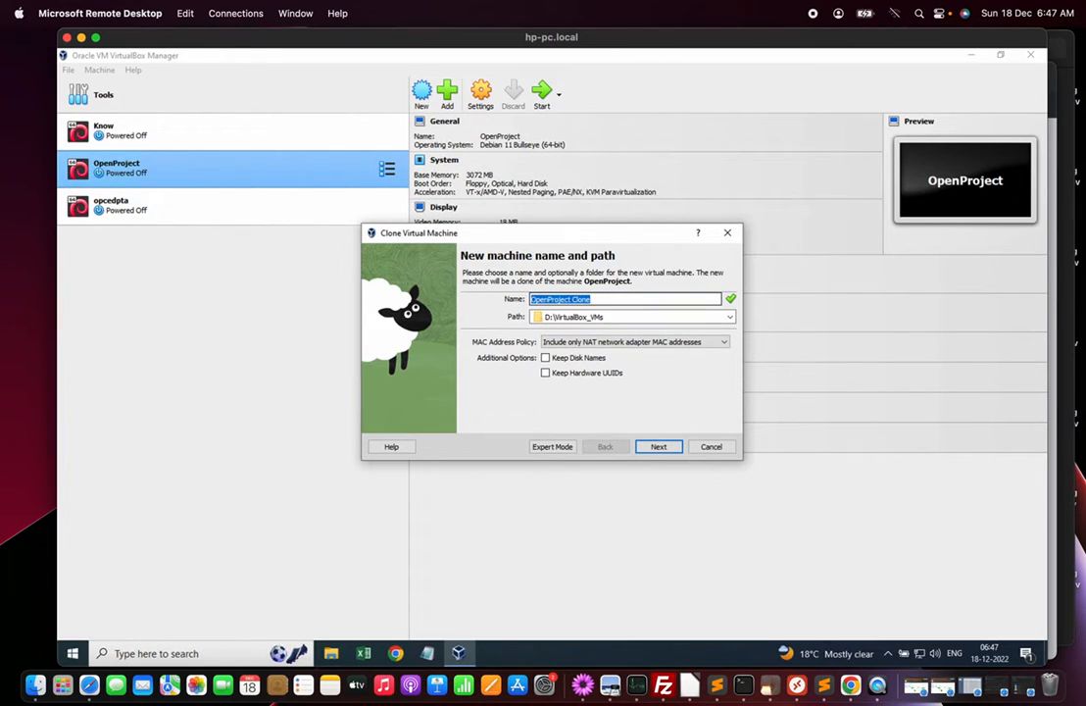
key(BackSpace)
text(opcedpt)
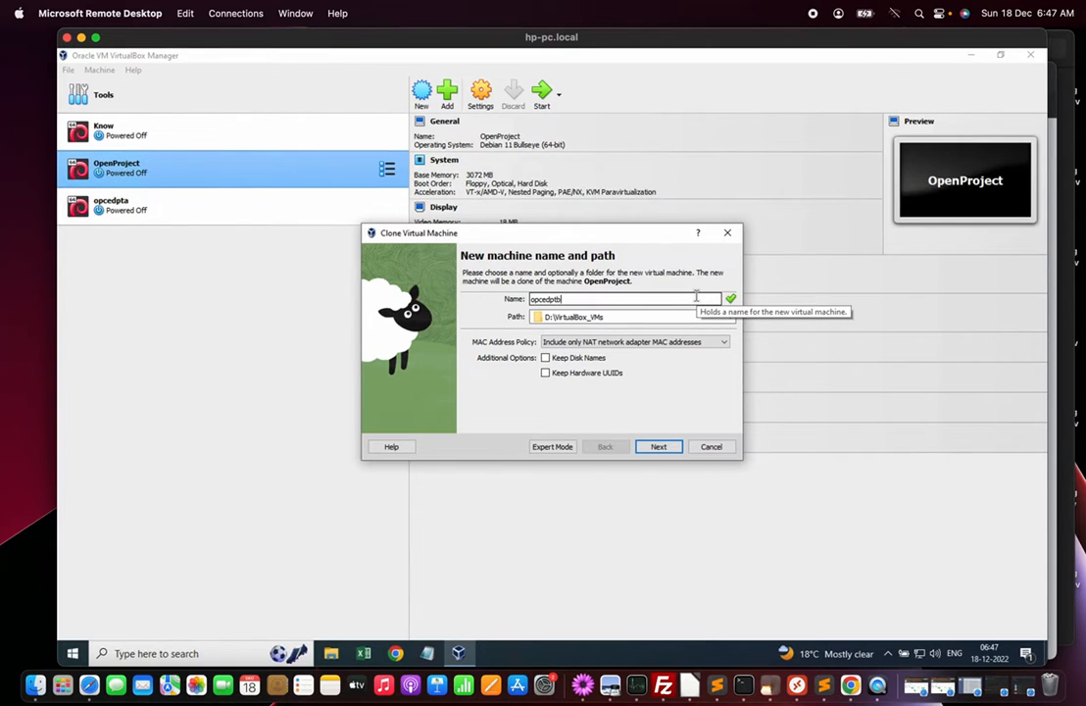
text(b)
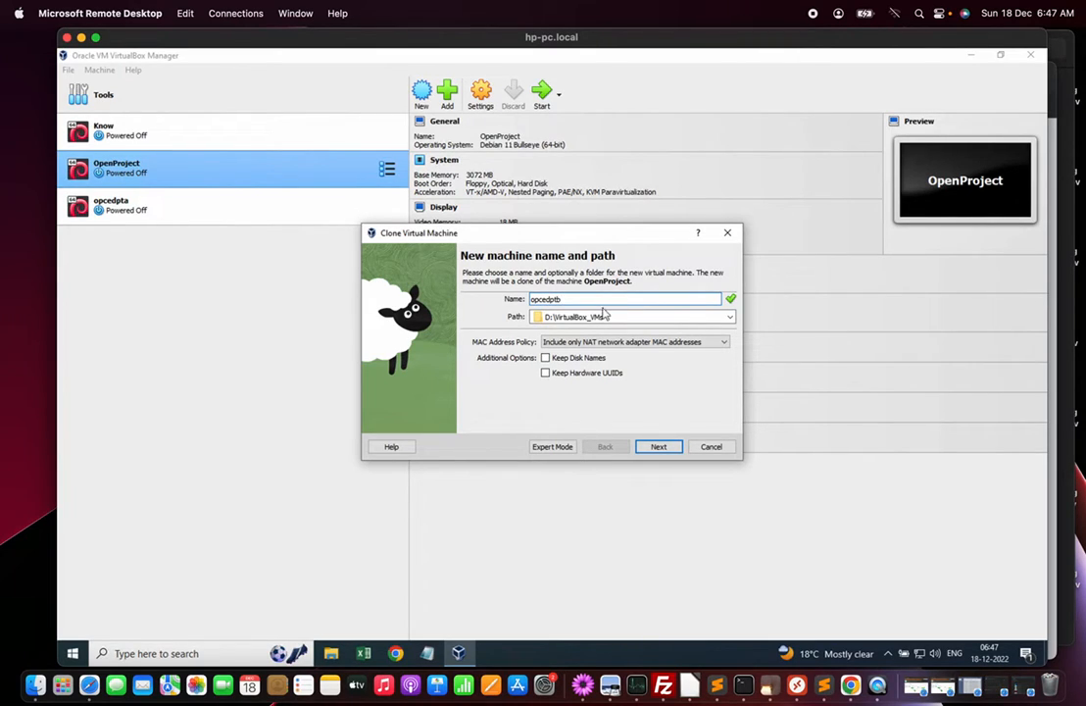
click(659, 447)
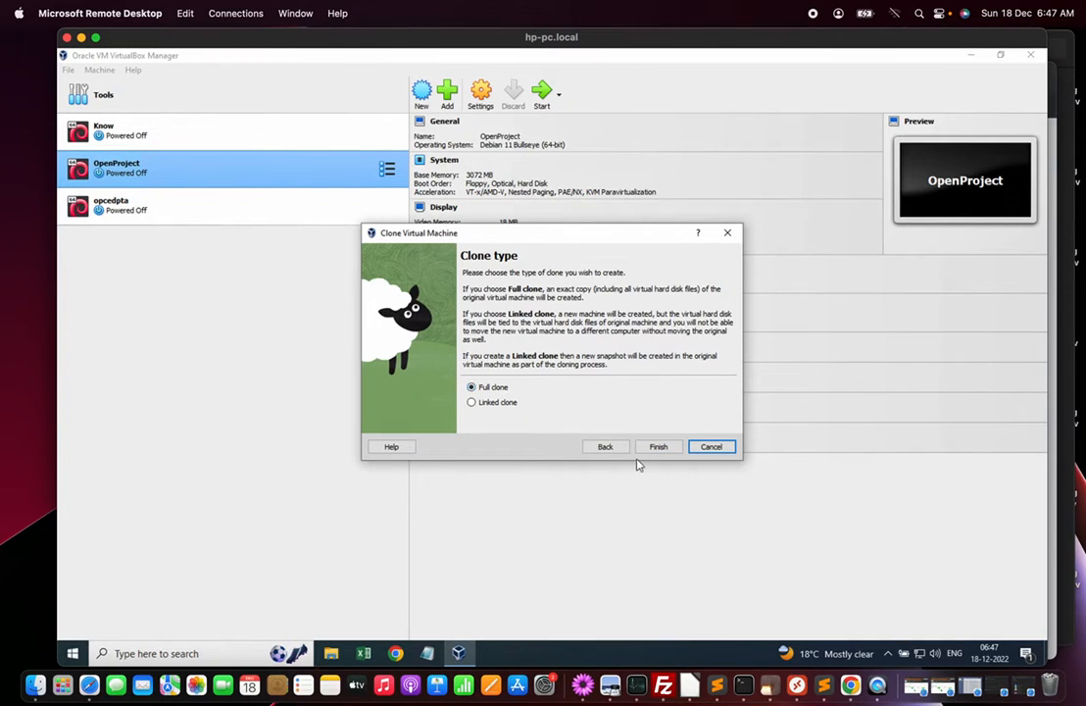
click(664, 450)
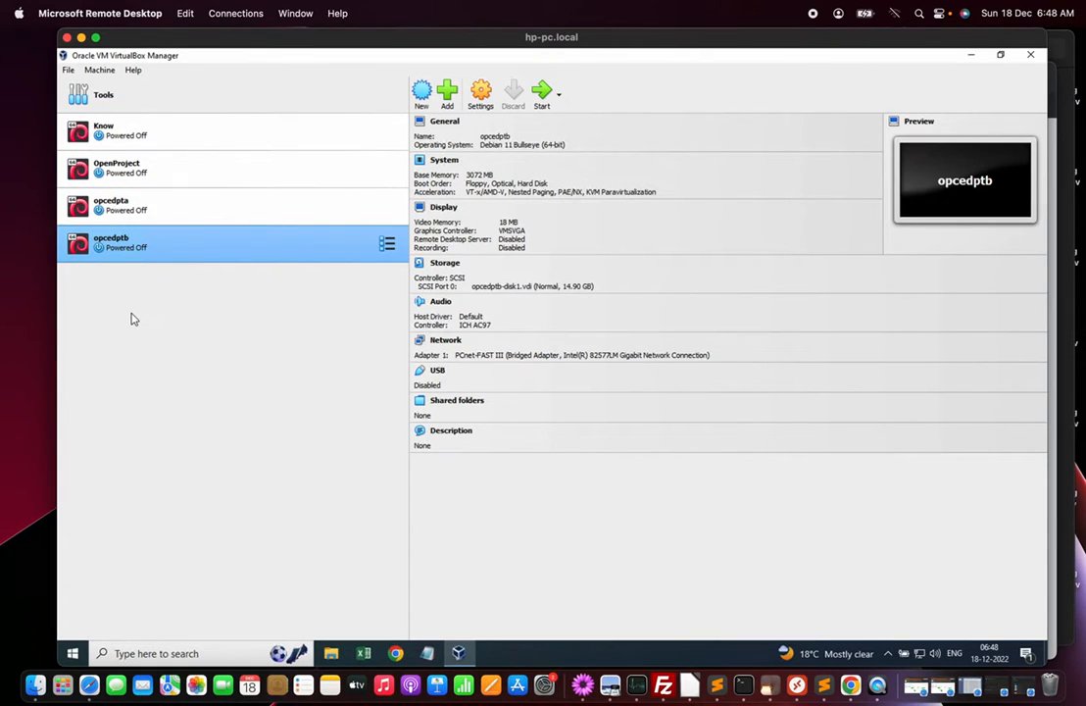
Start the opcedptb virtual machine and log in to its console as bitnami with the account password
click(128, 251)
click(542, 95)
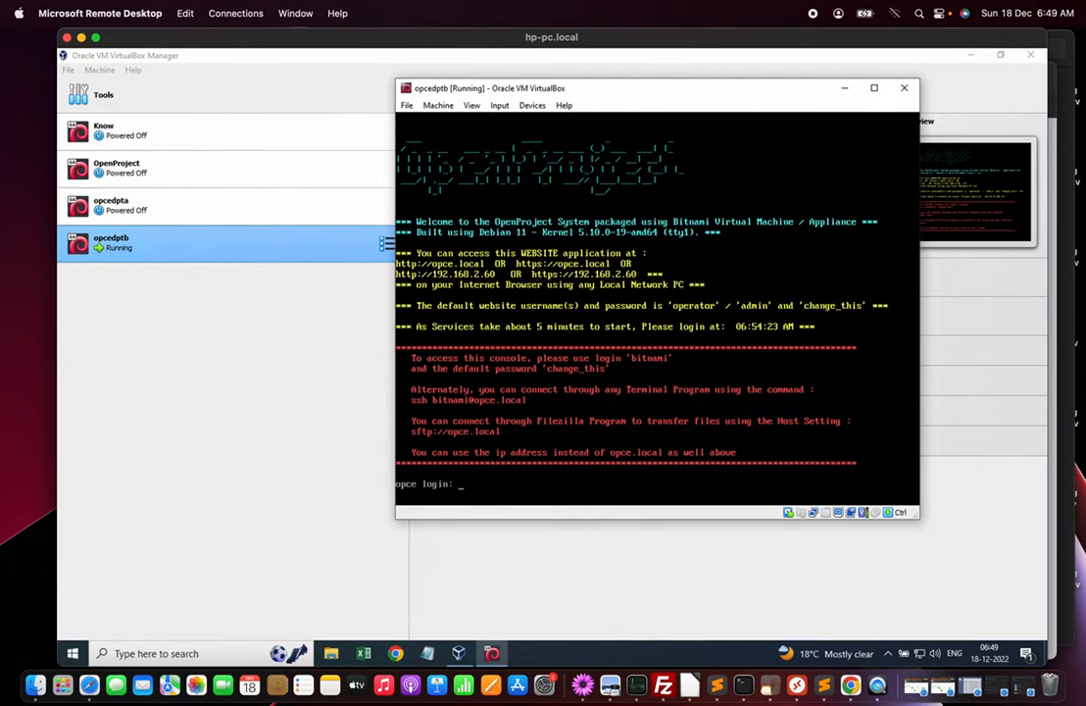
text(bitan)
text(mi)
key(BackSpace)
key(BackSpace)
key(BackSpace)
key(BackSpace)
text(nami)
key(Return)
key(Return)
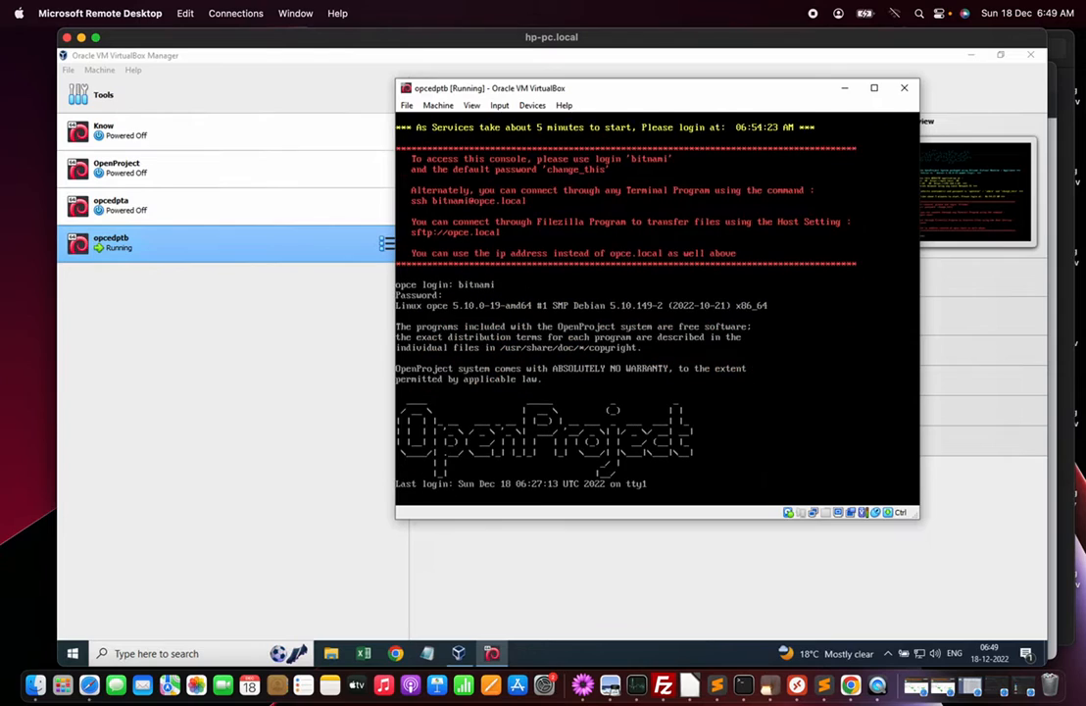
Check the cloned machine's current host name with the hostname command in its console
key(Return)
key(Return)
key(Return)
key(Return)
key(Return)
key(Return)
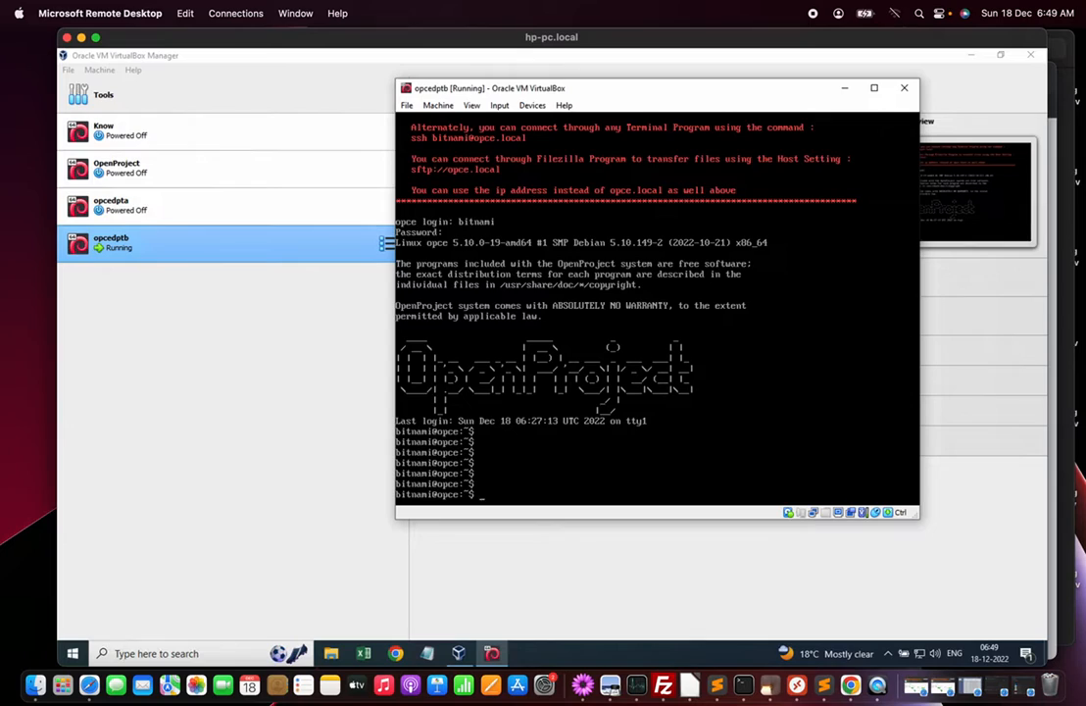
text(hostname)
key(Return)
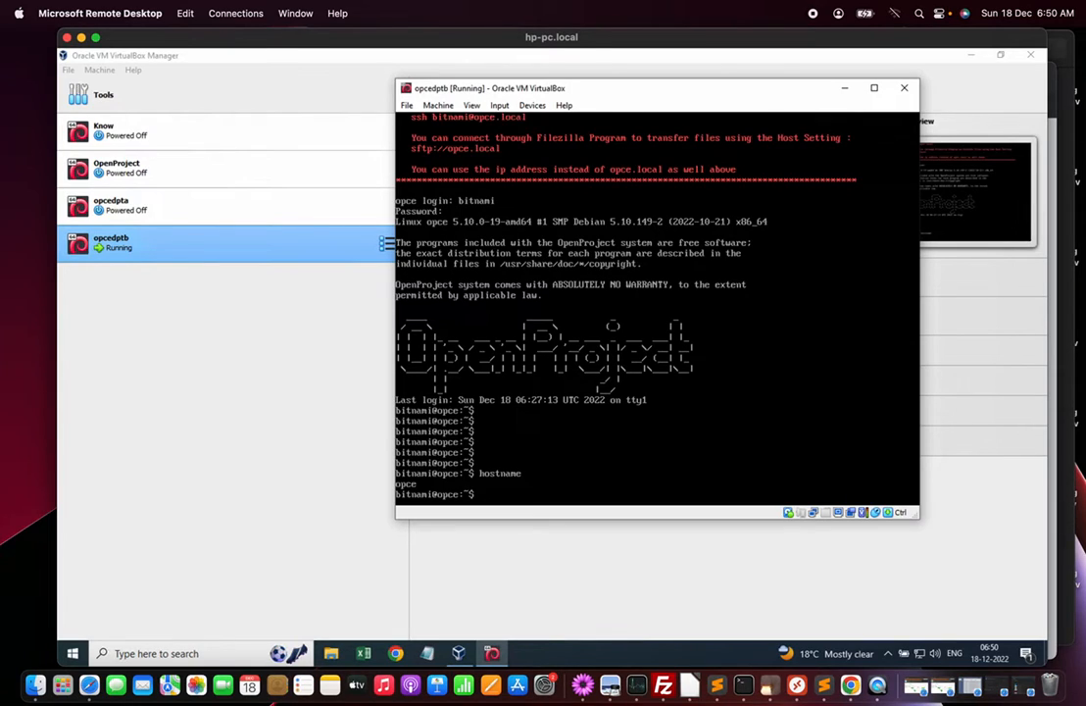
text(sudo)
text(nano)
text(/etc/hostname)
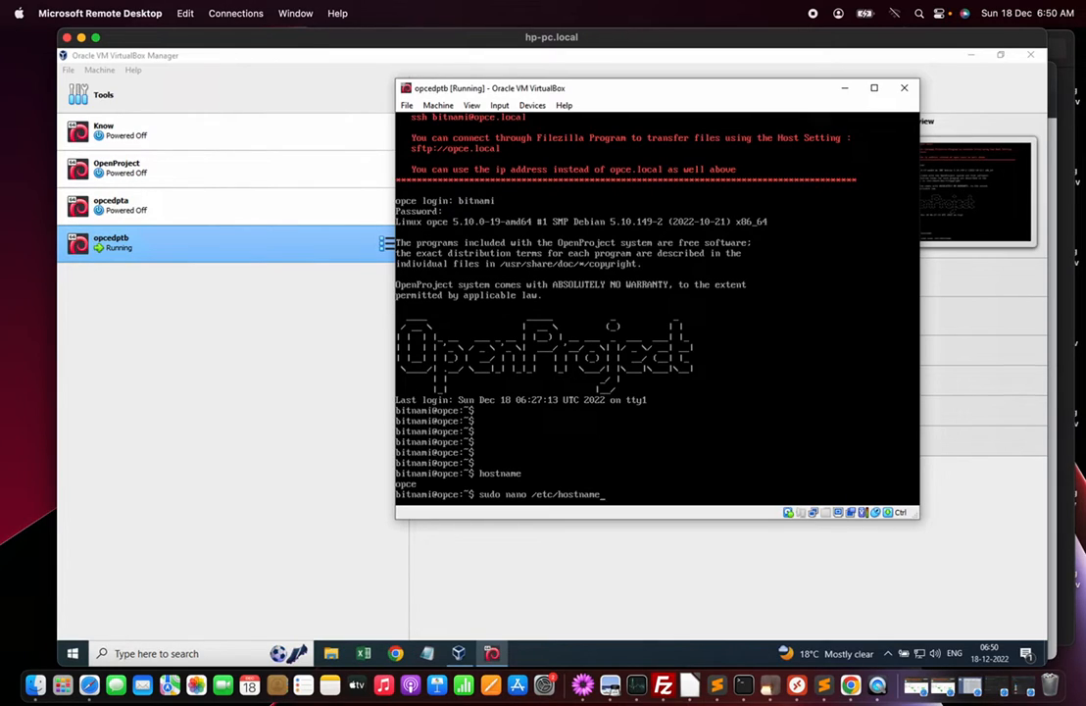
key(BackSpace)
key(BackSpace)
key(BackSpace)
key(BackSpace)
key(BackSpace)
key(BackSpace)
key(BackSpace)
key(BackSpace)
key(BackSpace)
key(BackSpace)
key(BackSpace)
key(BackSpace)
key(BackSpace)
key(BackSpace)
key(BackSpace)
key(BackSpace)
key(BackSpace)
key(BackSpace)
key(BackSpace)
key(BackSpace)
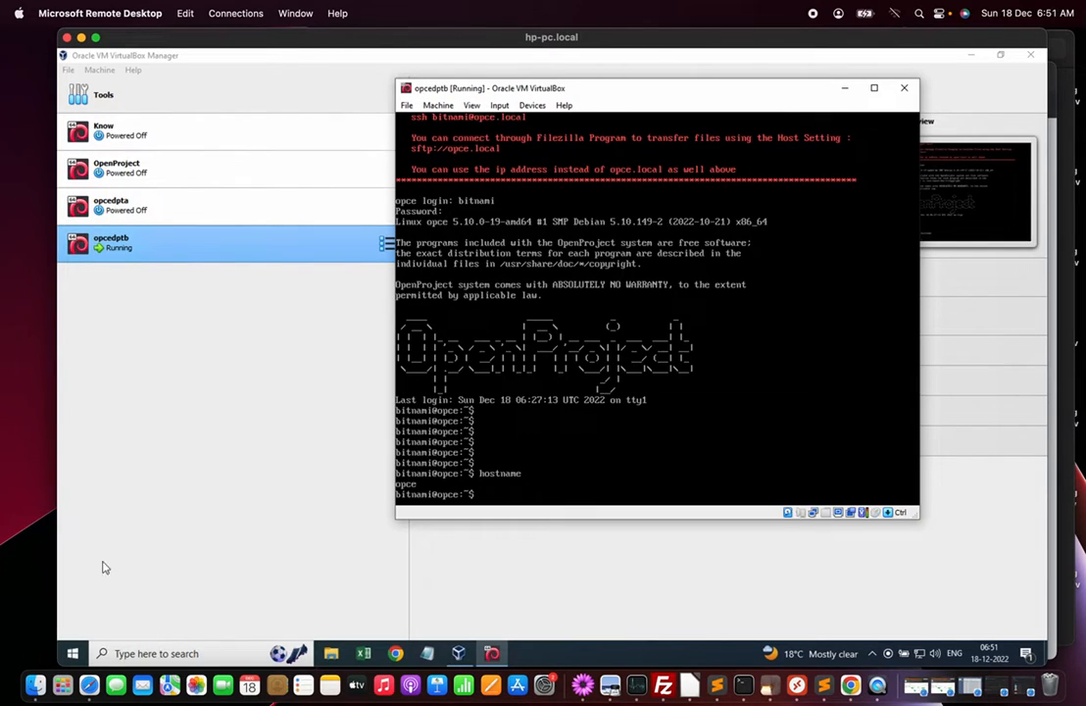
click(132, 652)
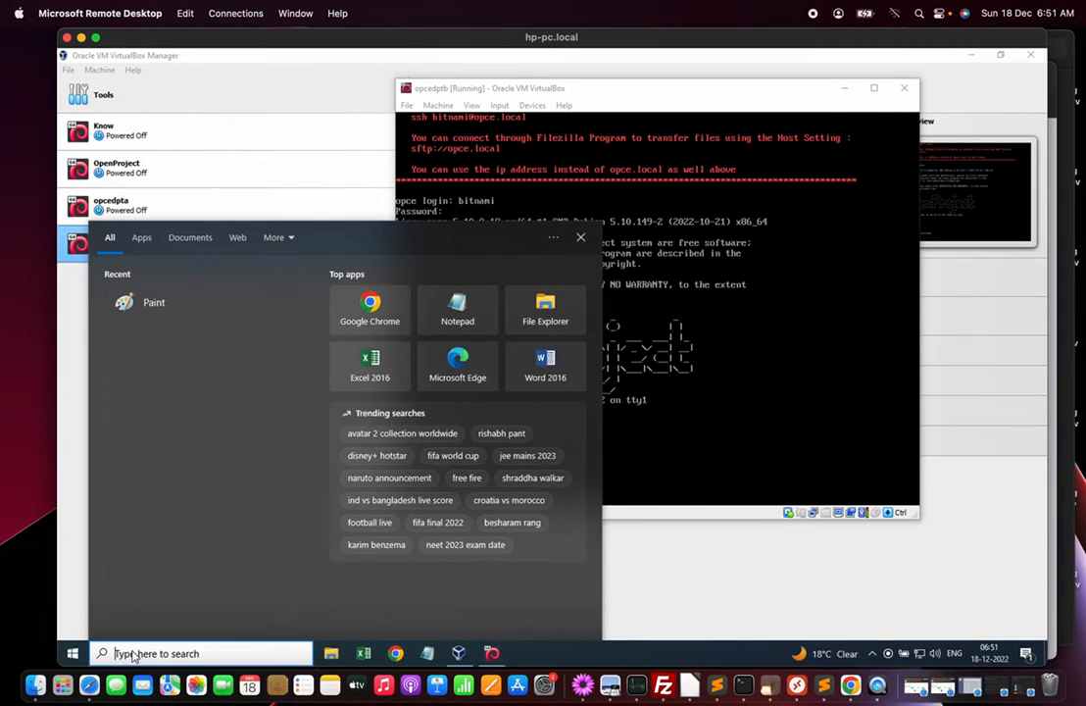
text(putty)
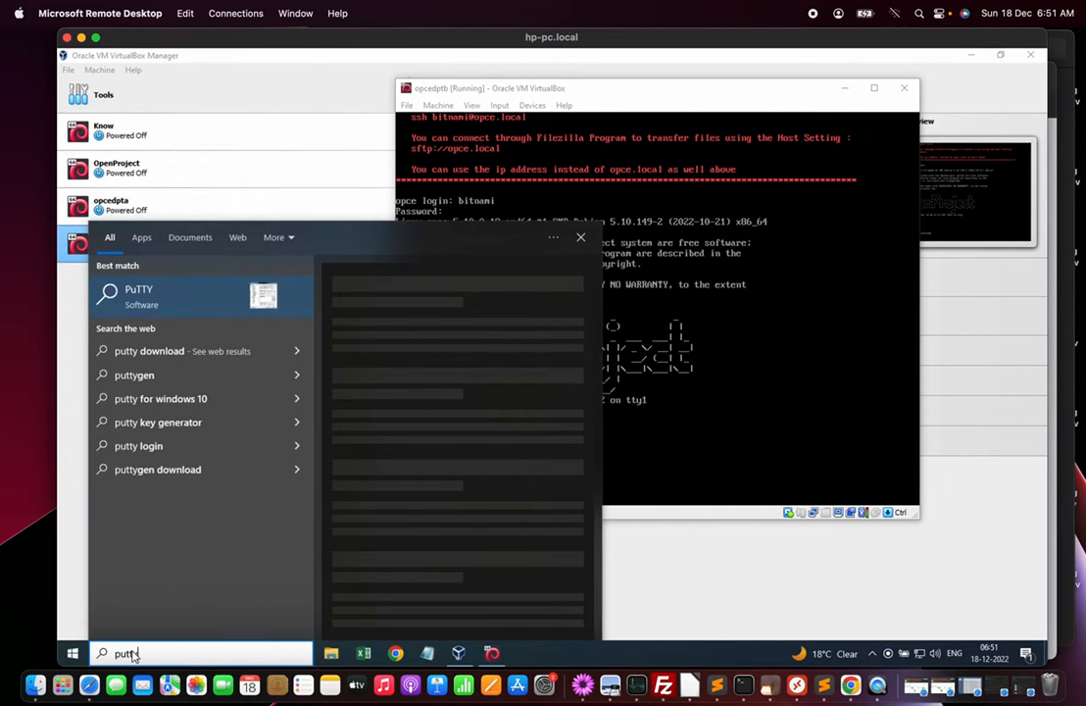
key(Escape)
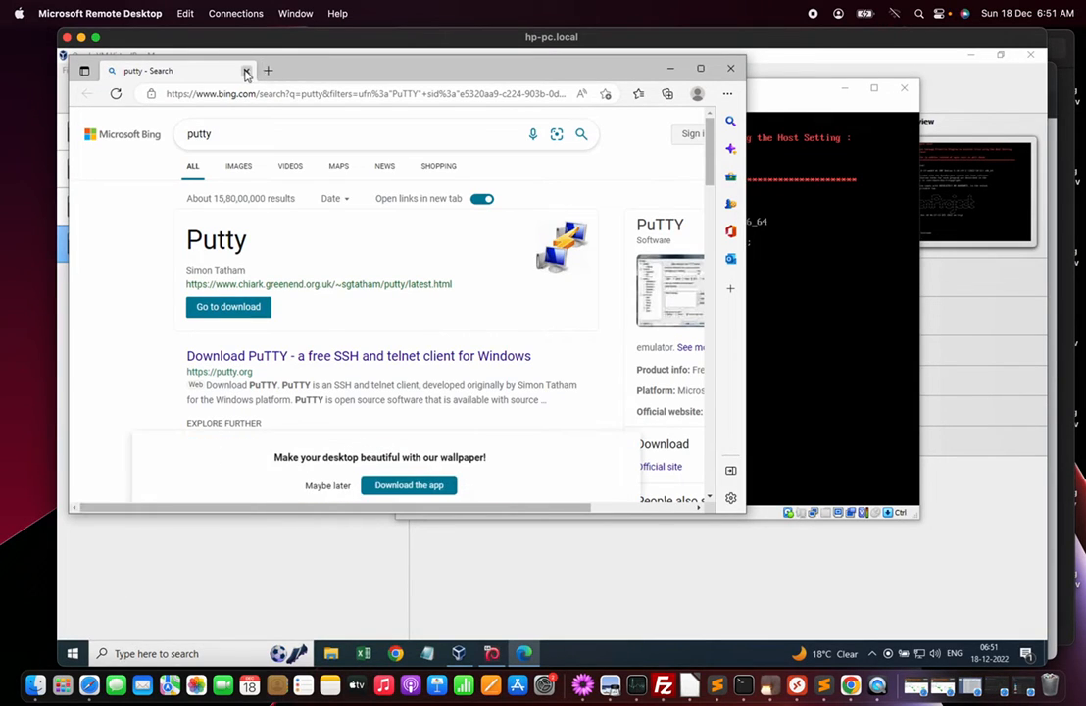
click(246, 70)
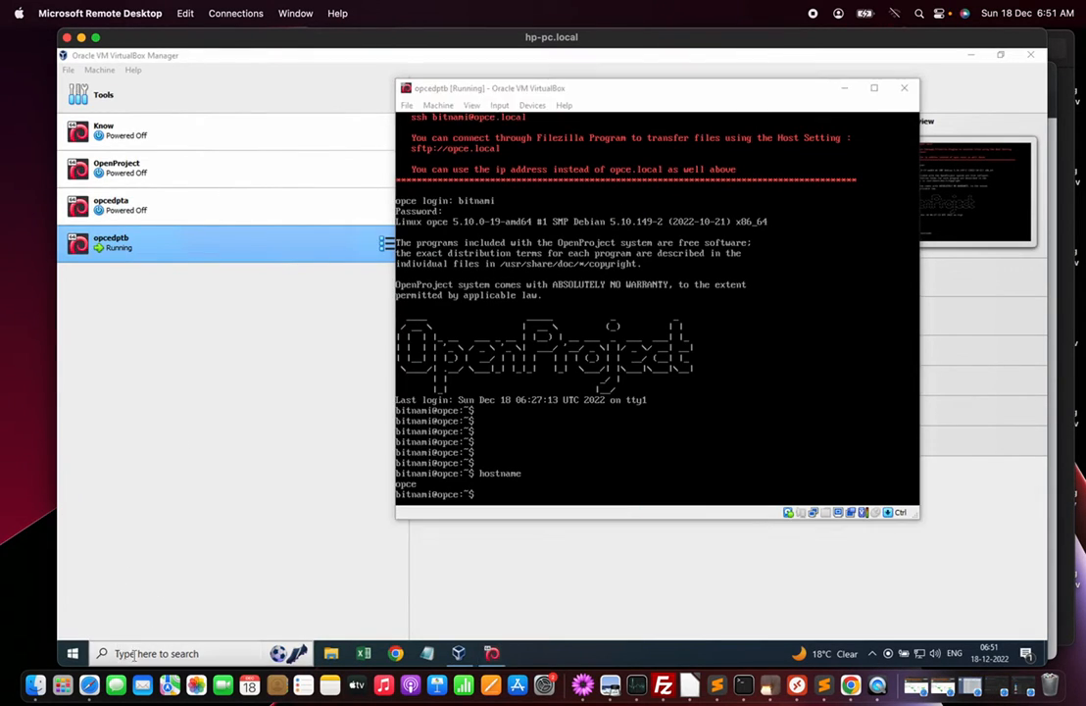
Search Windows for putty, open the putty.org download page, and download putty-64bit-0.78-installer.msi
click(138, 653)
text(putty)
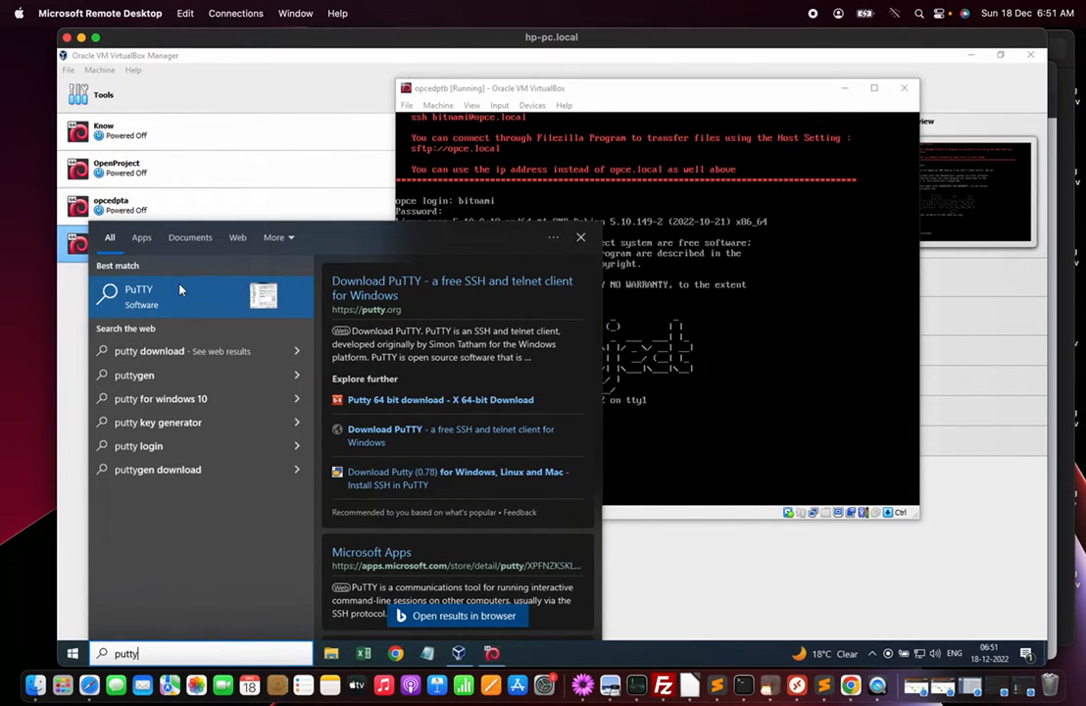
click(380, 288)
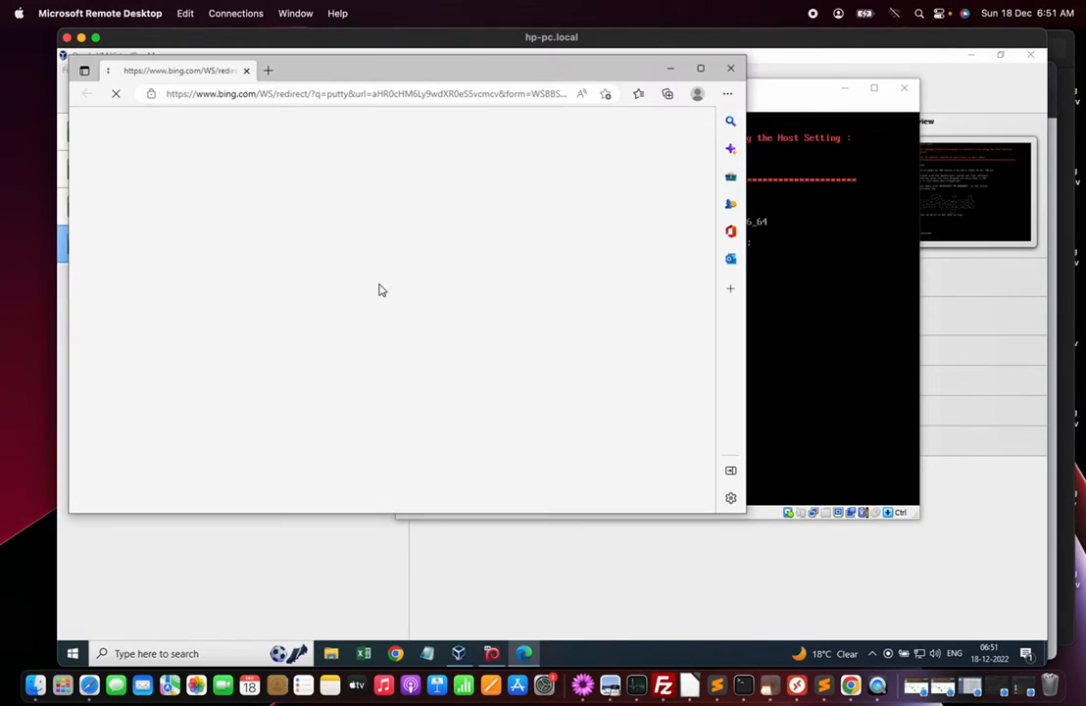
click(381, 248)
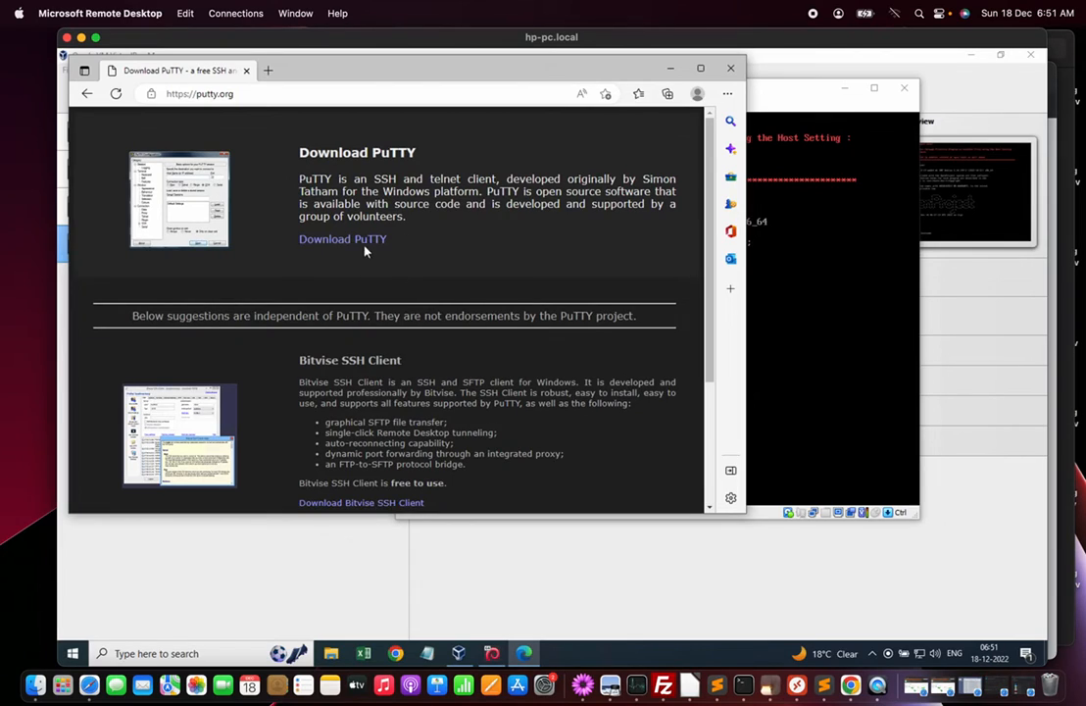
click(359, 241)
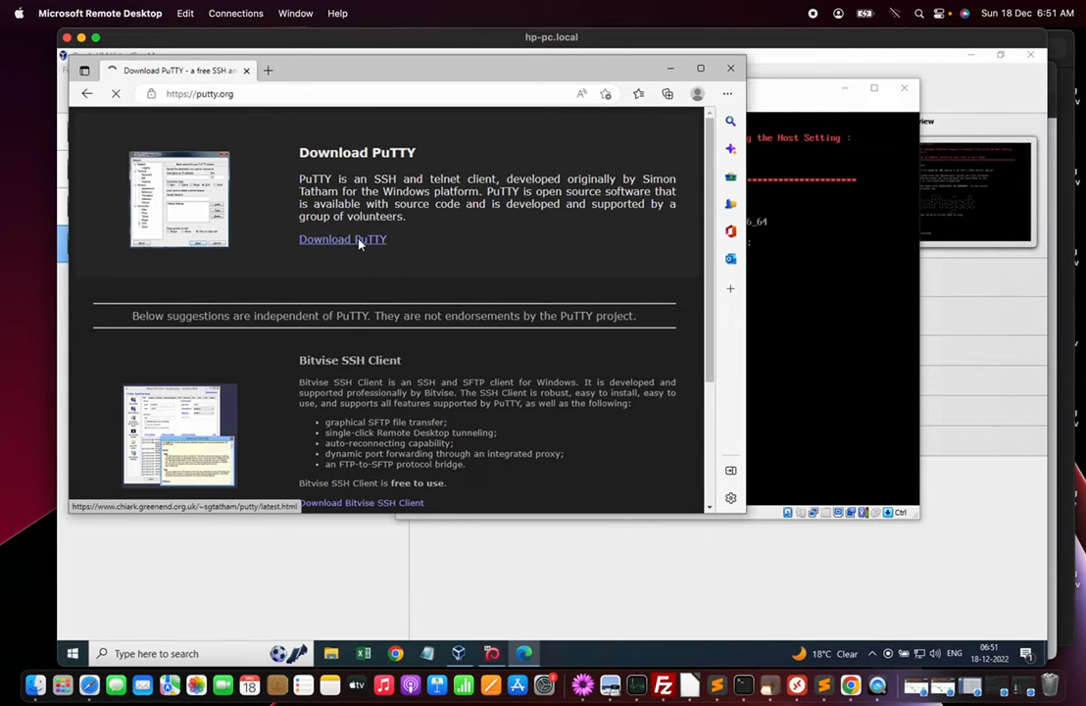
scroll(325, 446, down, 1)
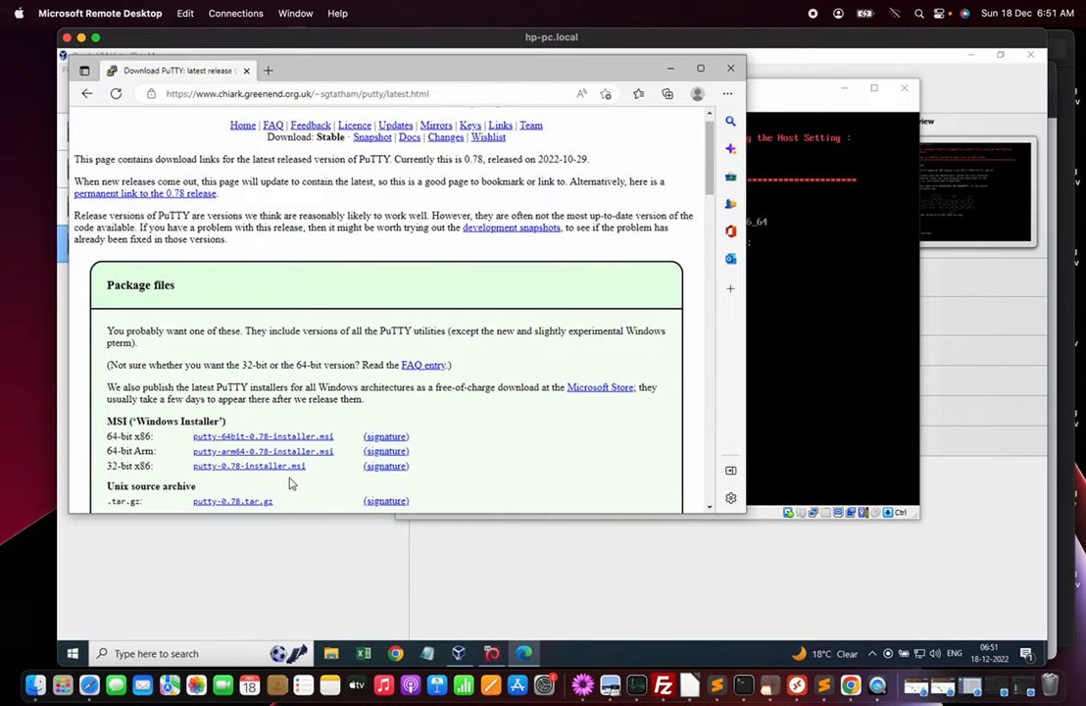
click(291, 437)
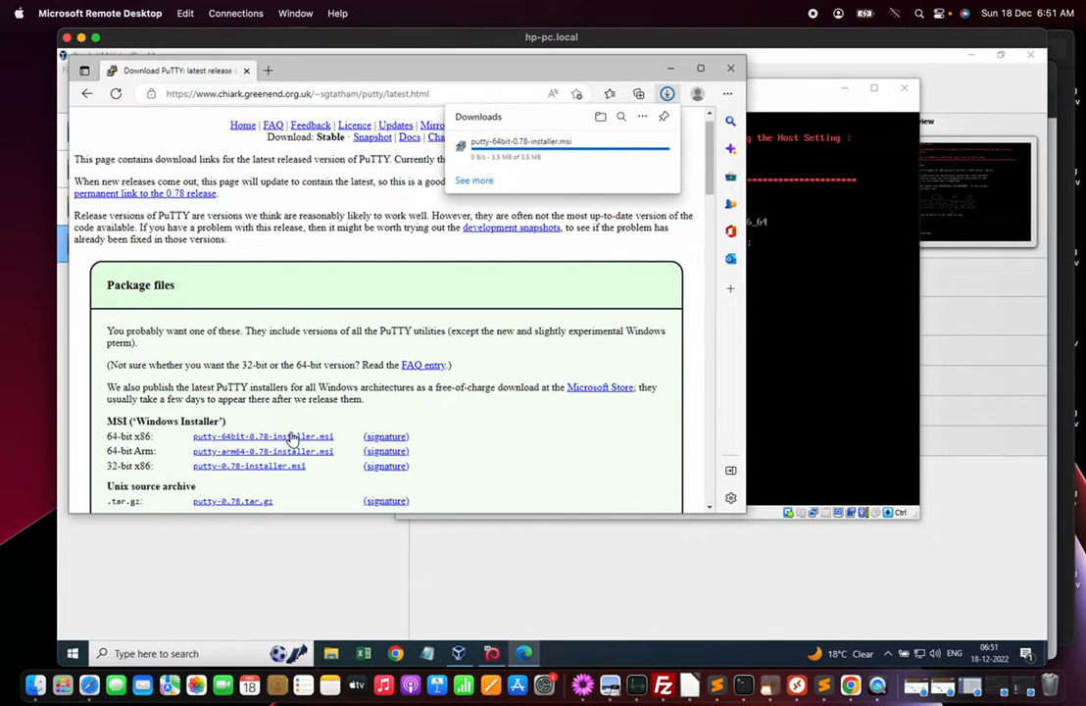
Install PuTTY 0.78 (64-bit) in C:\Program Files\PuTTY\ without viewing the README file, and close the browser
mouse_move(529, 164)
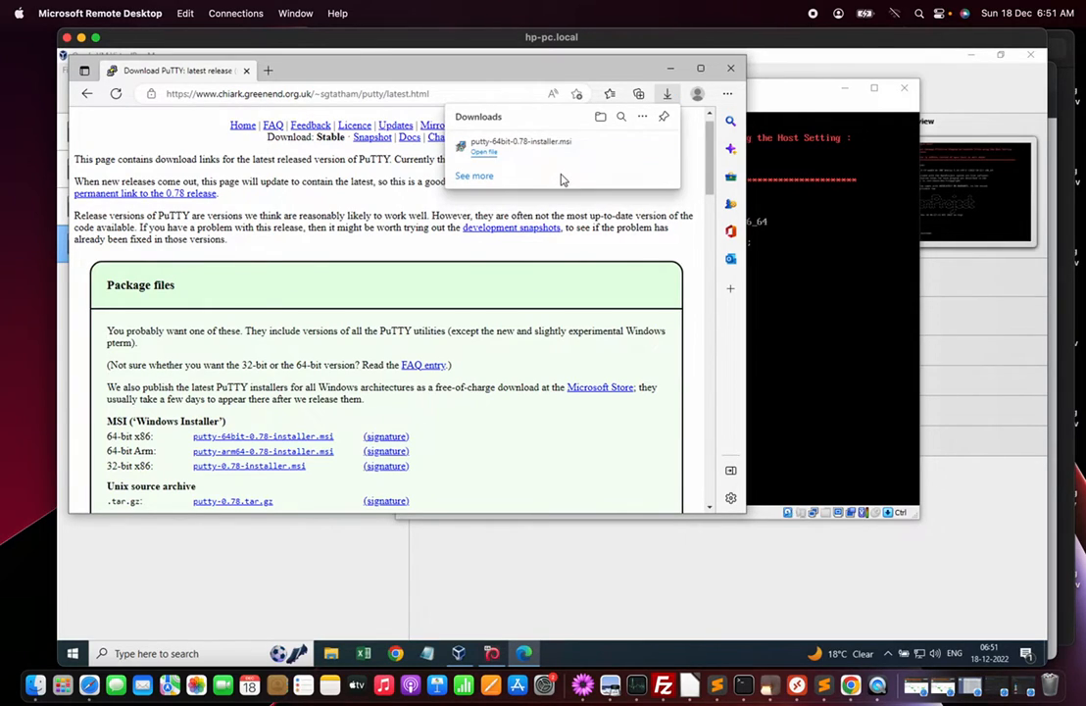
mouse_move(482, 160)
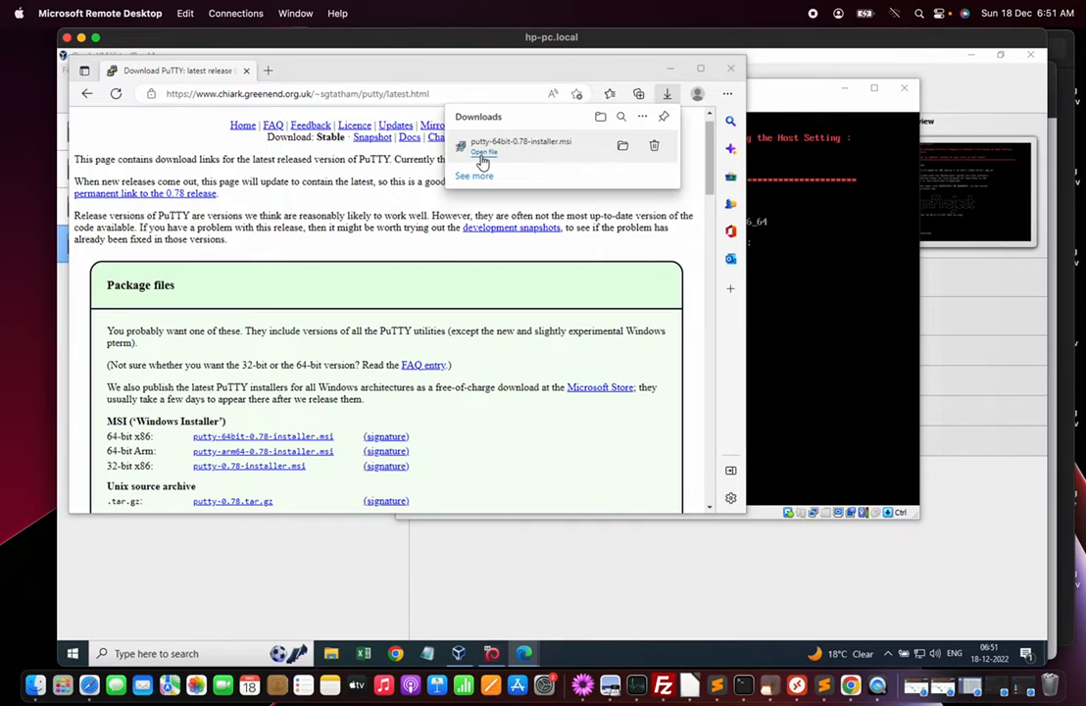
click(482, 160)
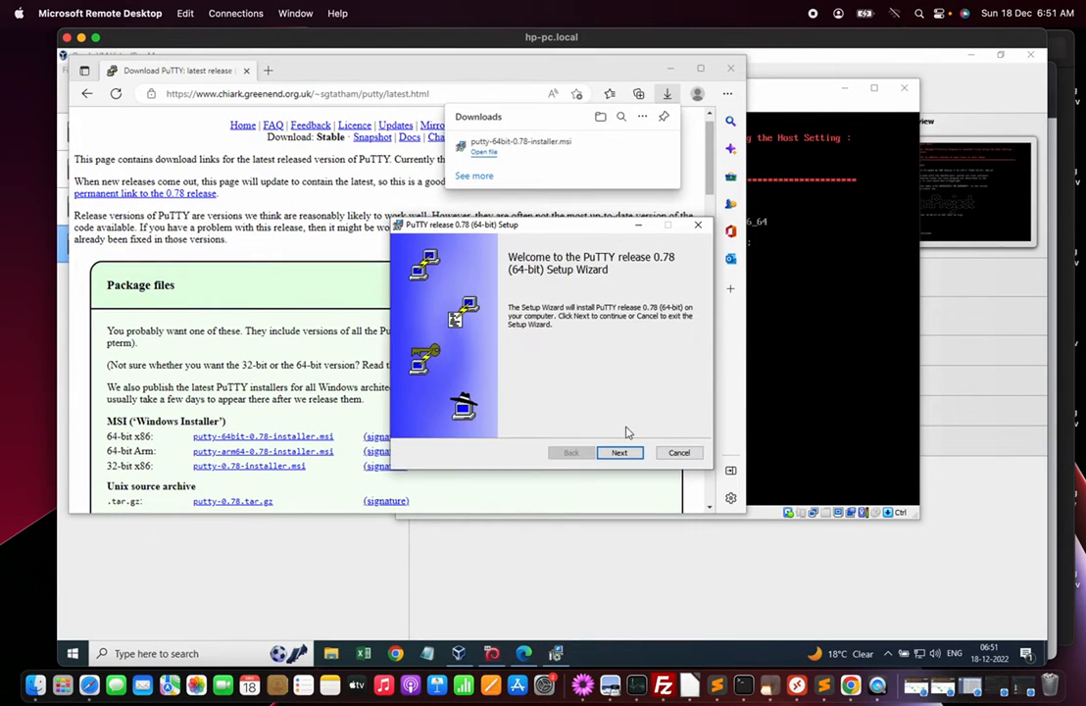
click(620, 453)
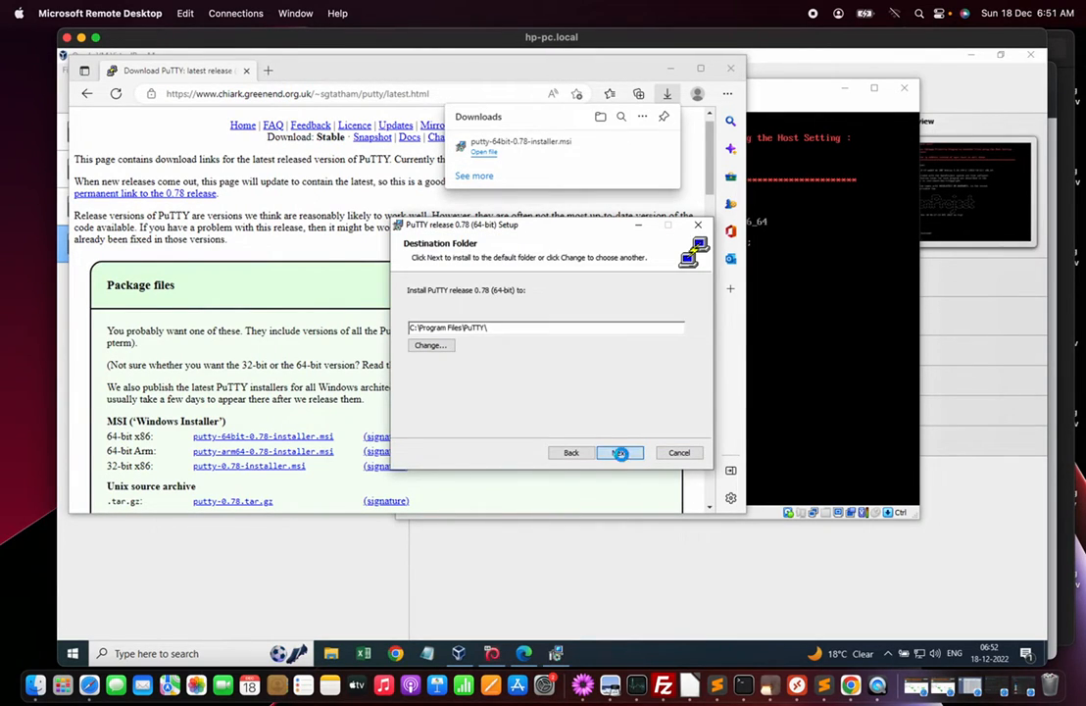
click(620, 453)
click(622, 457)
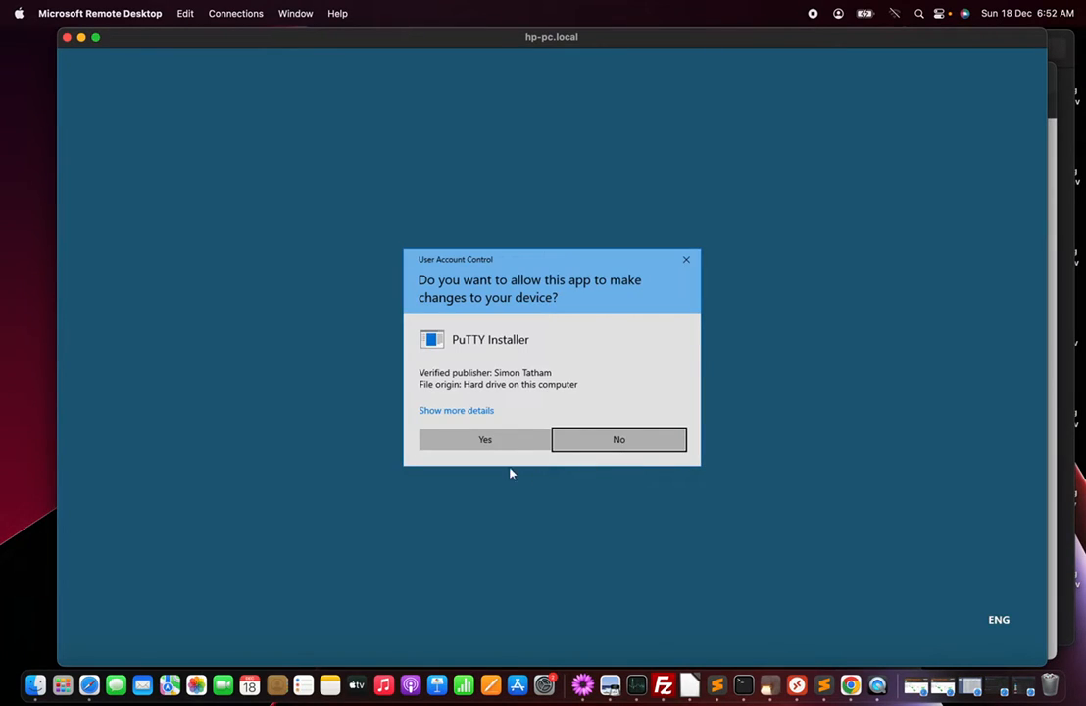
click(494, 442)
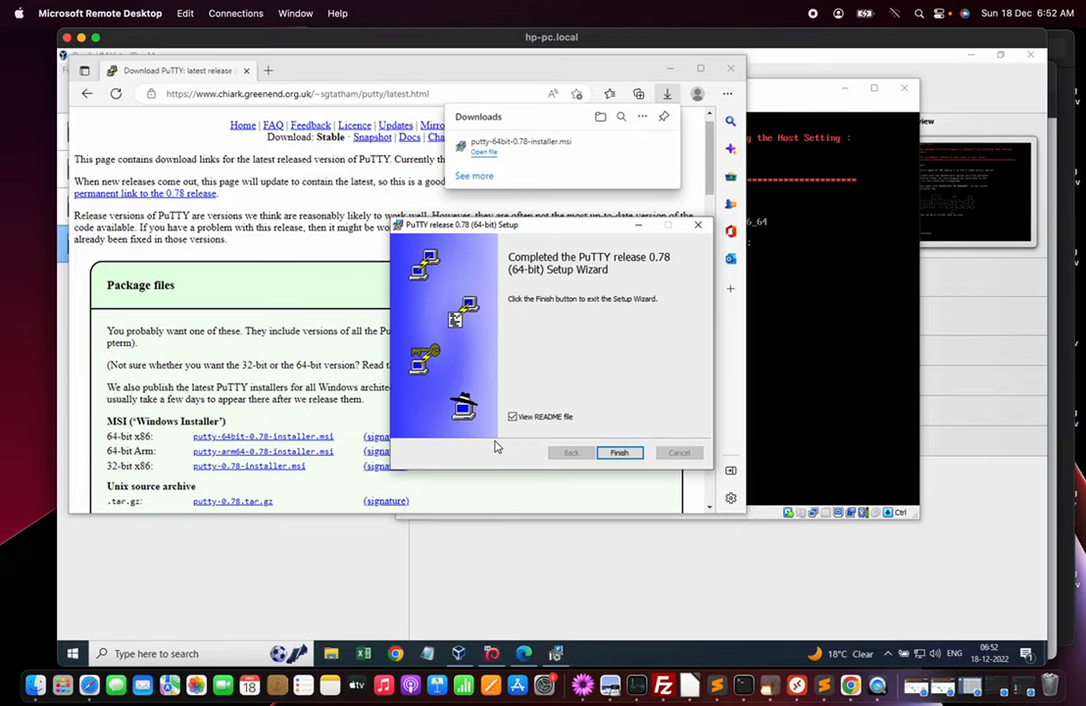
click(517, 419)
click(620, 452)
click(214, 57)
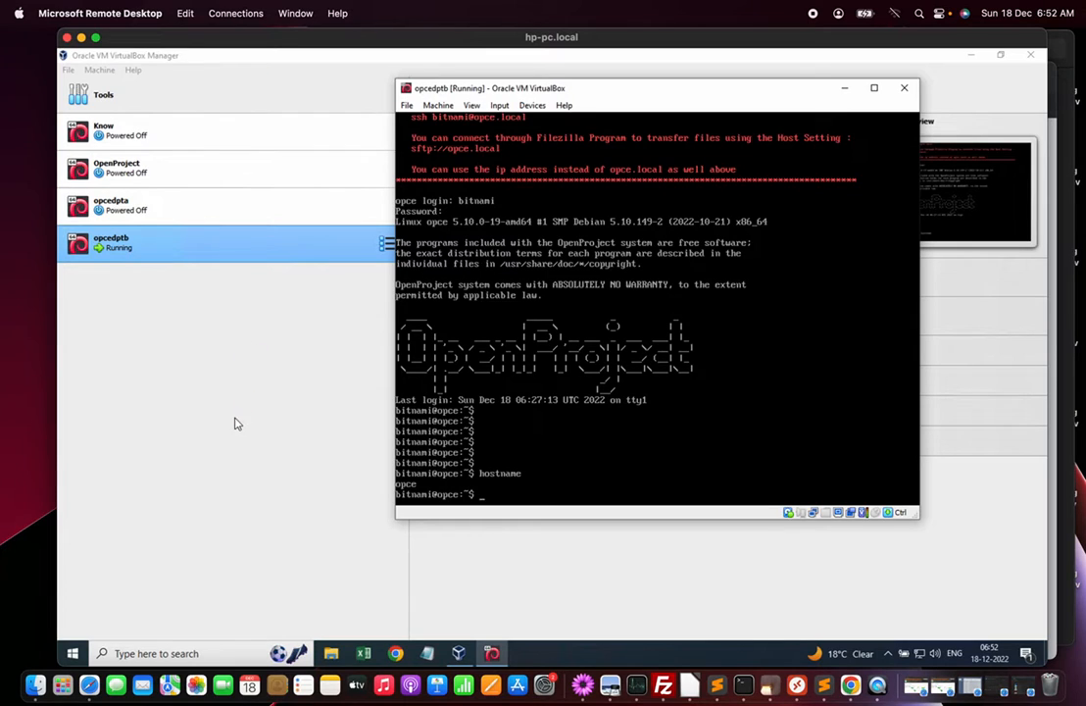
Launch PuTTY from the Windows search, start an SSH connection to opce.local on port 22, and accept its host key
click(121, 650)
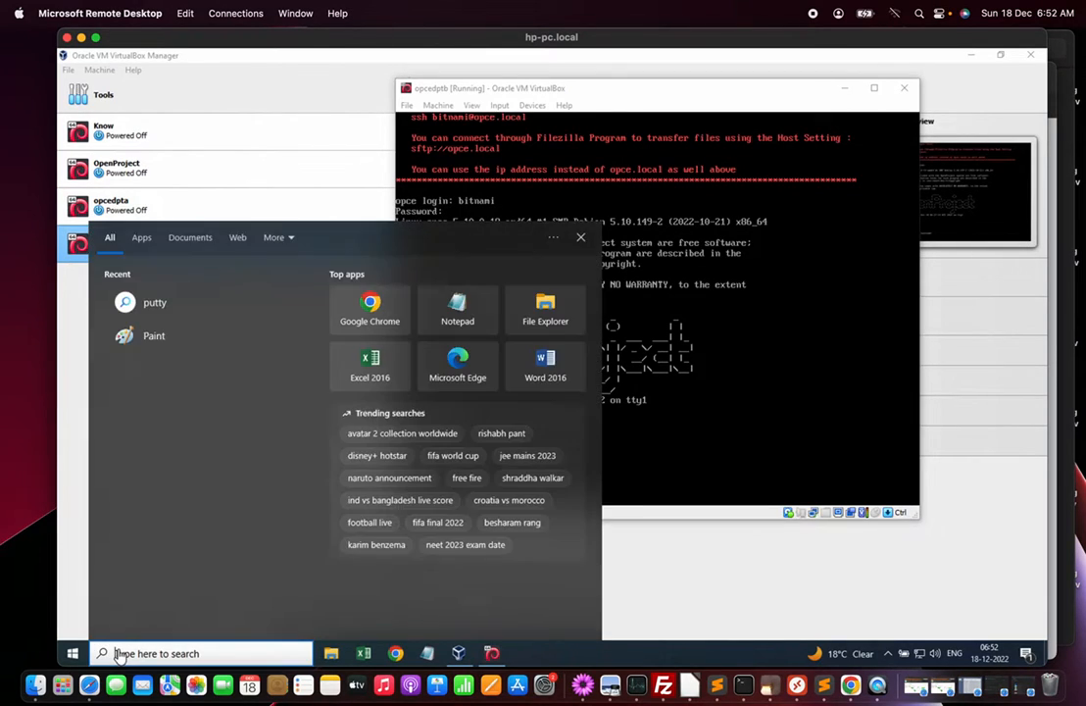
text(putty)
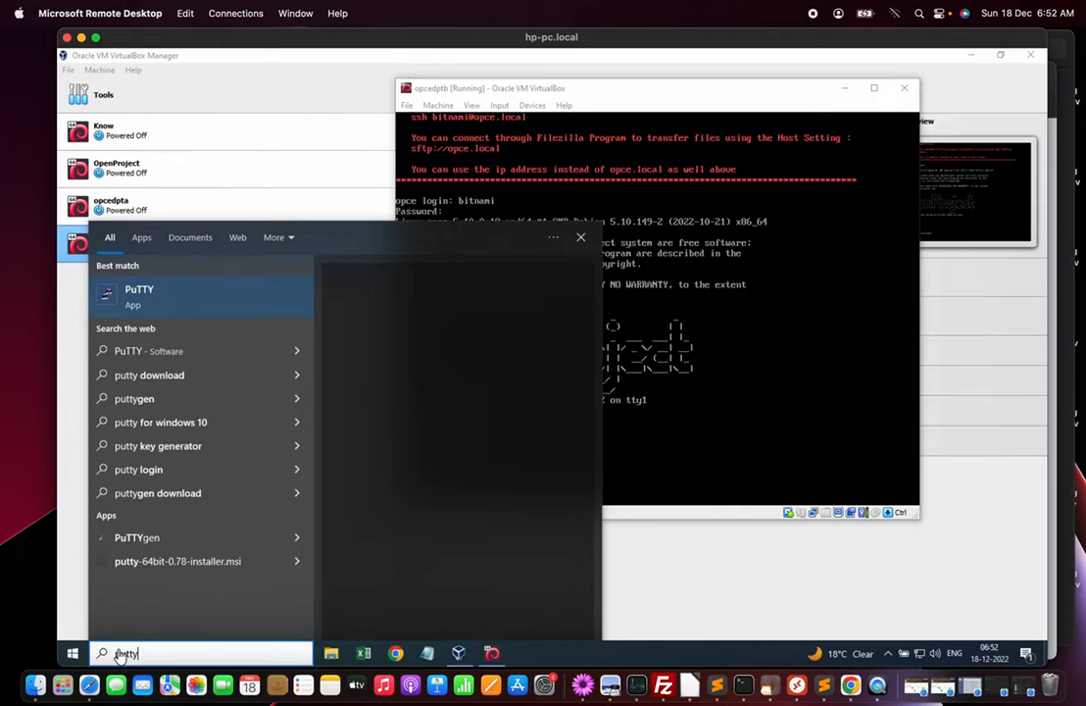
key(Return)
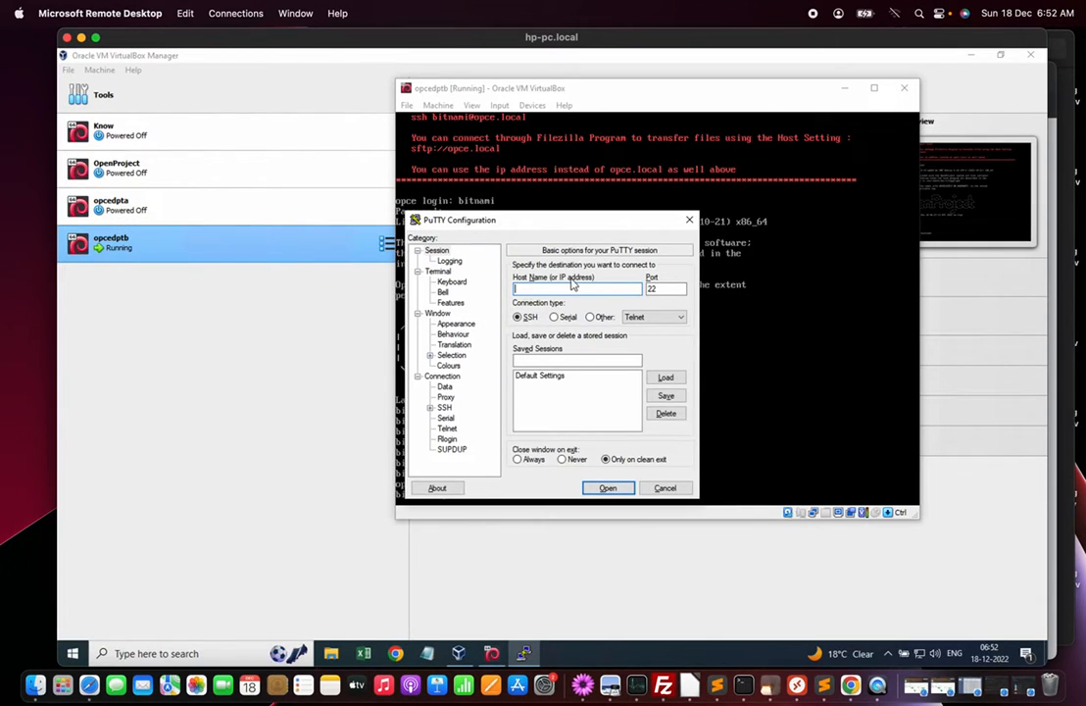
text(opce)
key(Tab)
click(608, 488)
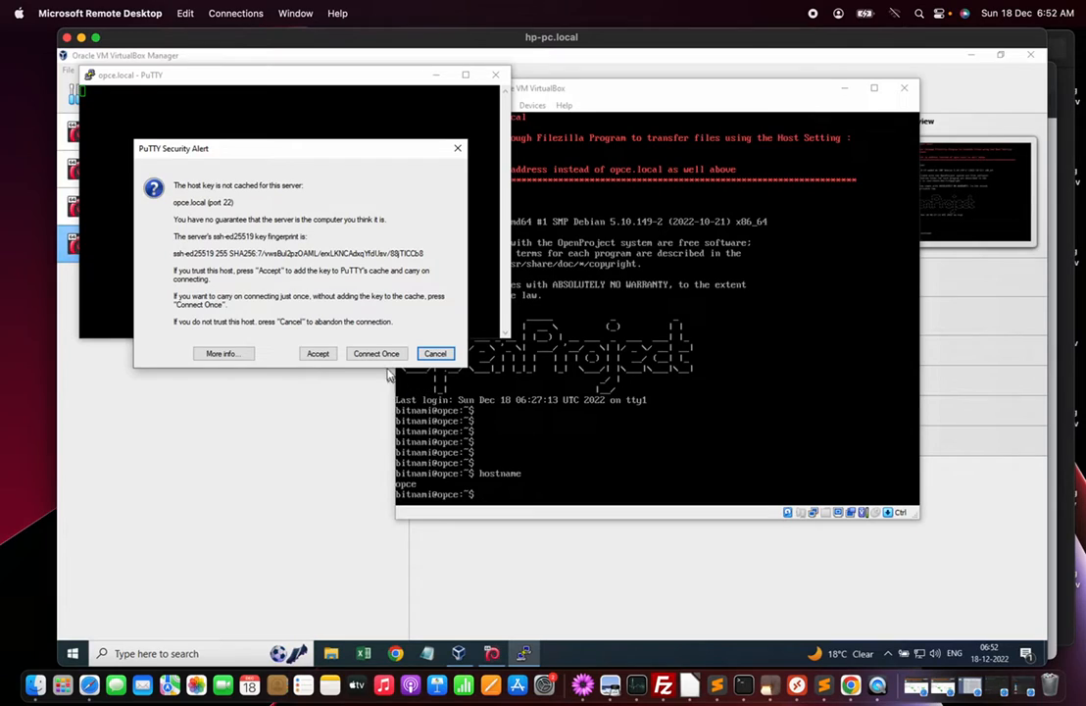
click(319, 354)
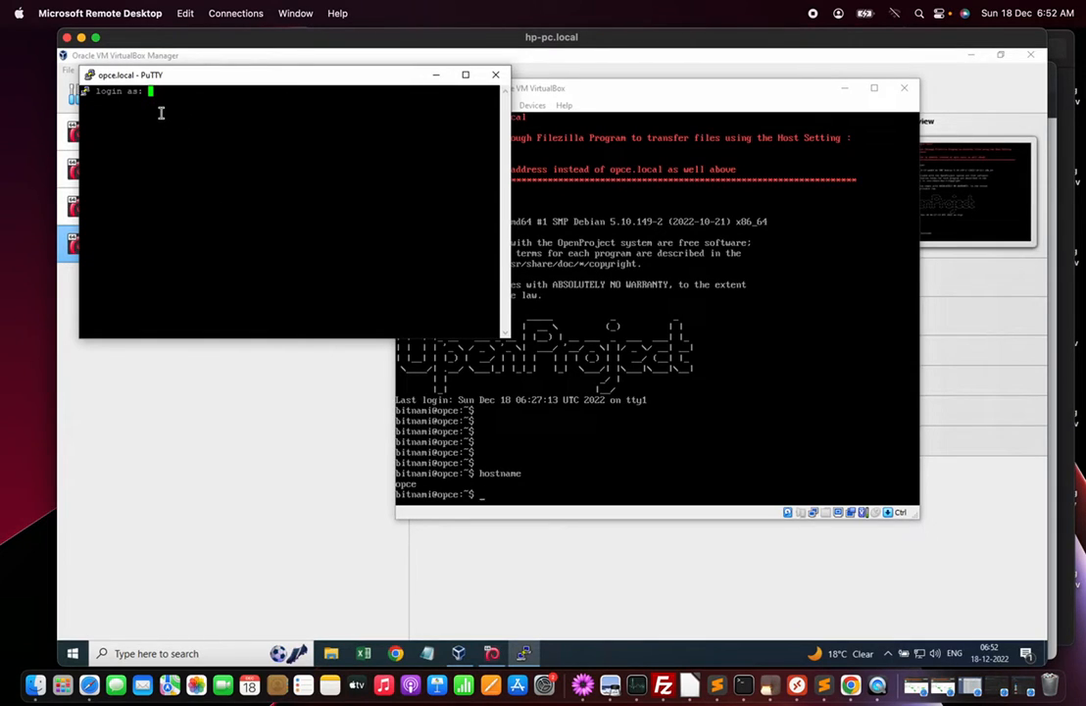
Log in to the PuTTY session as bitnami with the account password
text(bitnami)
key(Return)
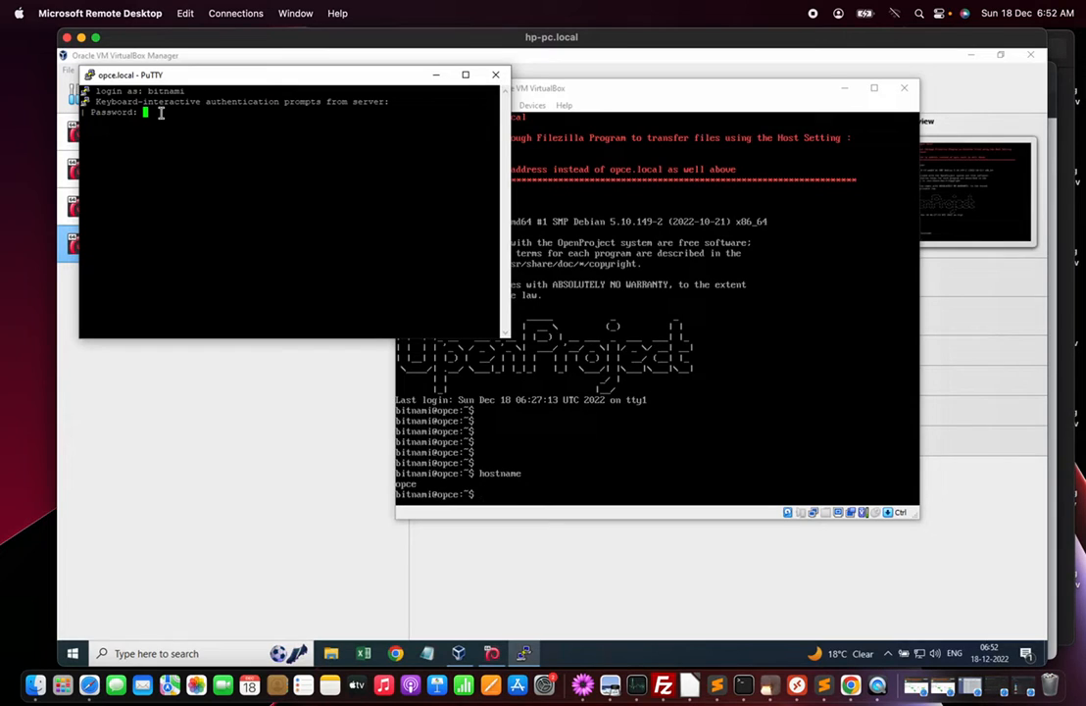
key(Return)
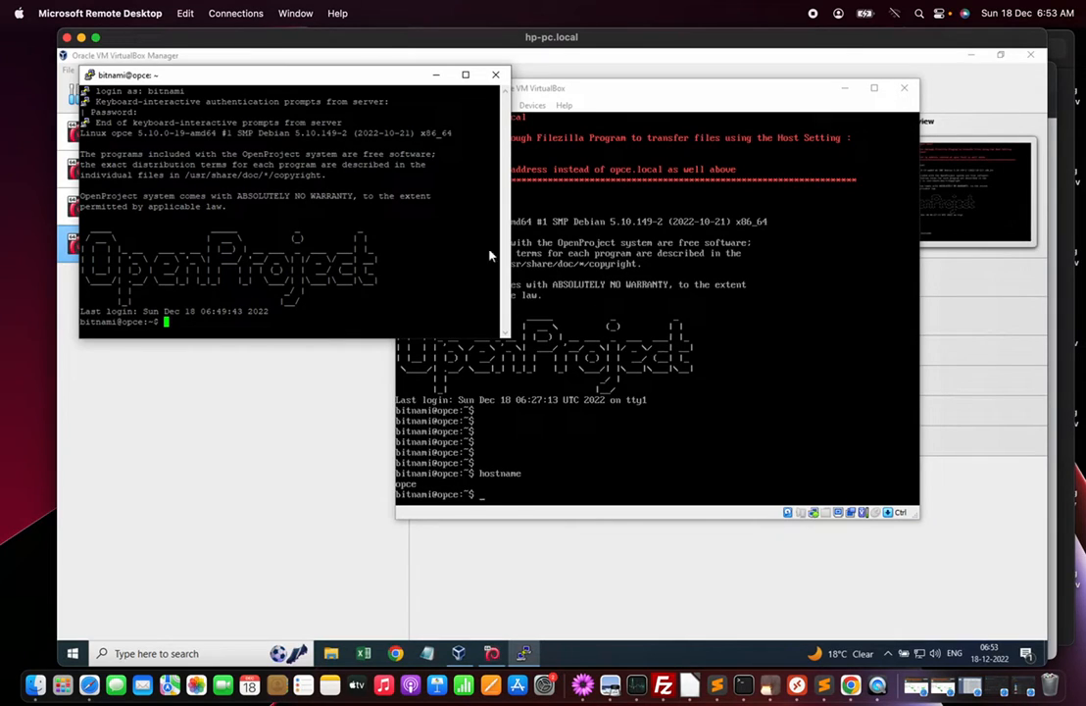
click(211, 256)
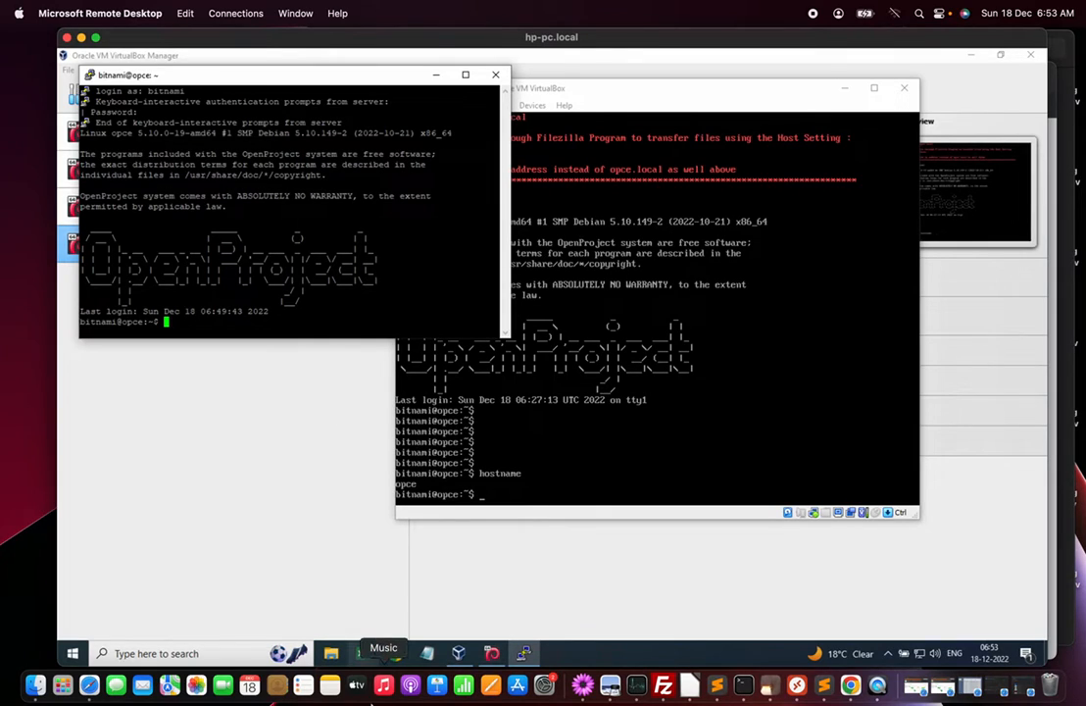
click(744, 691)
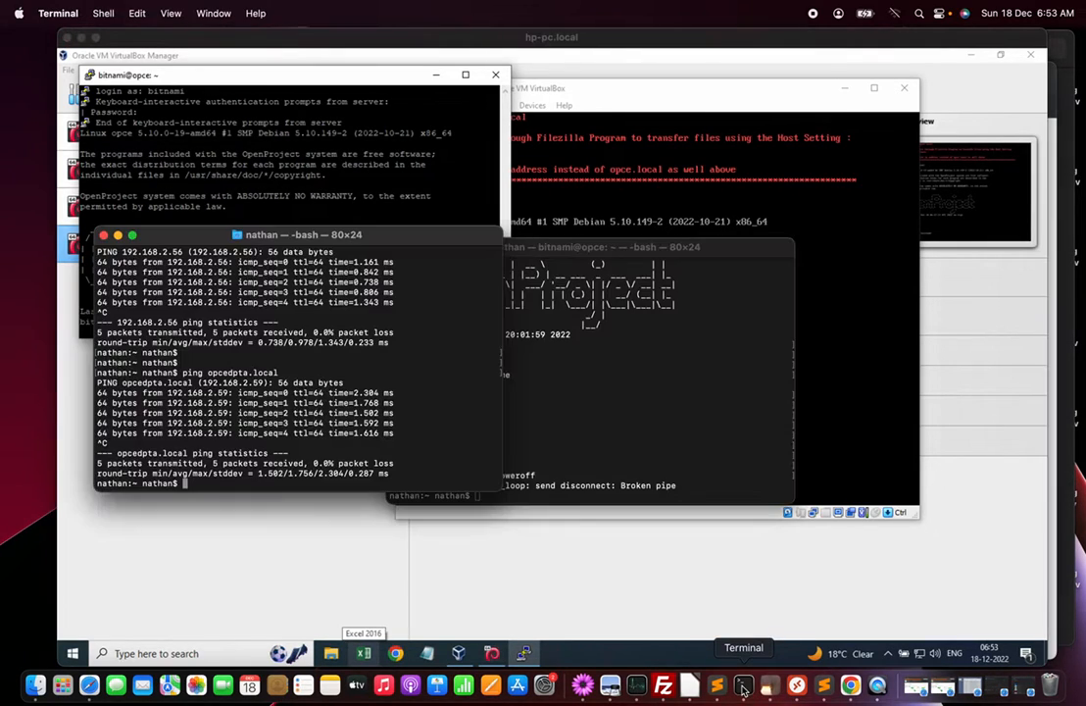
click(597, 362)
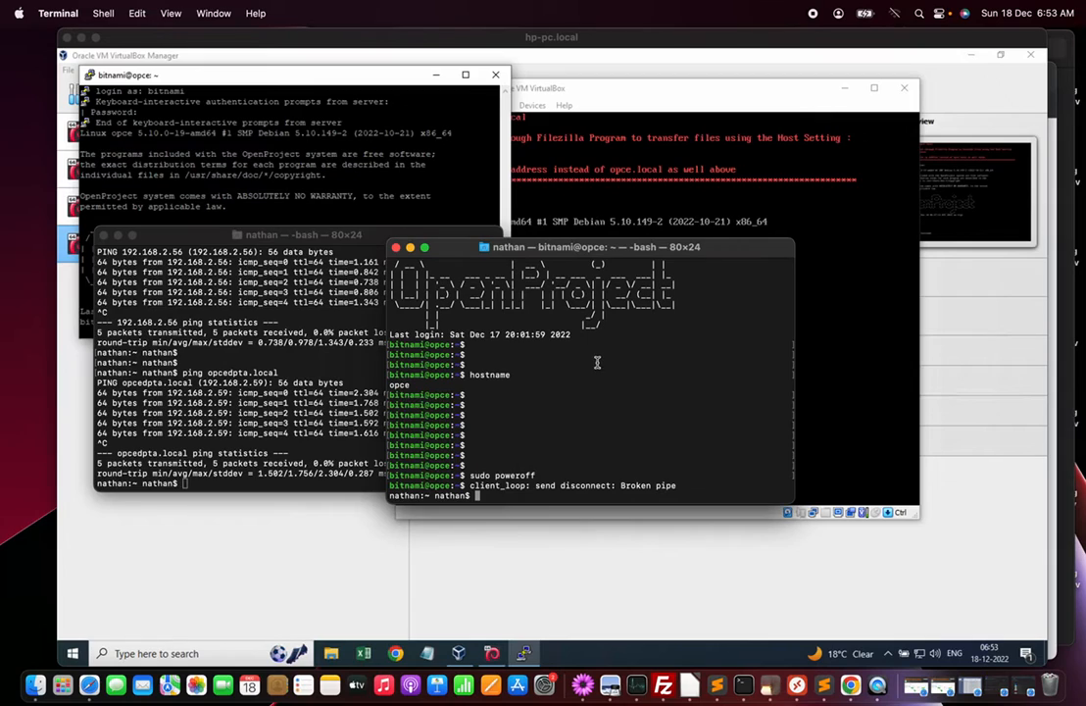
key(Return)
key(Return)
key(Return)
key(Return)
key(Return)
key(Return)
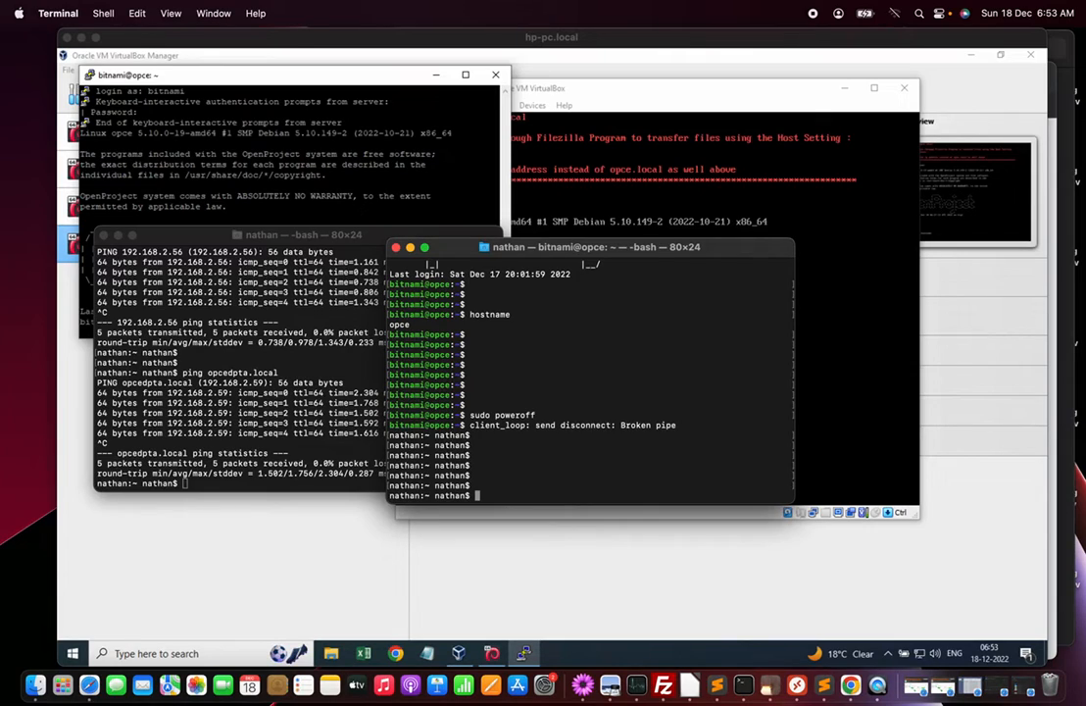
text(ssh bitnami@opce.local)
key(Return)
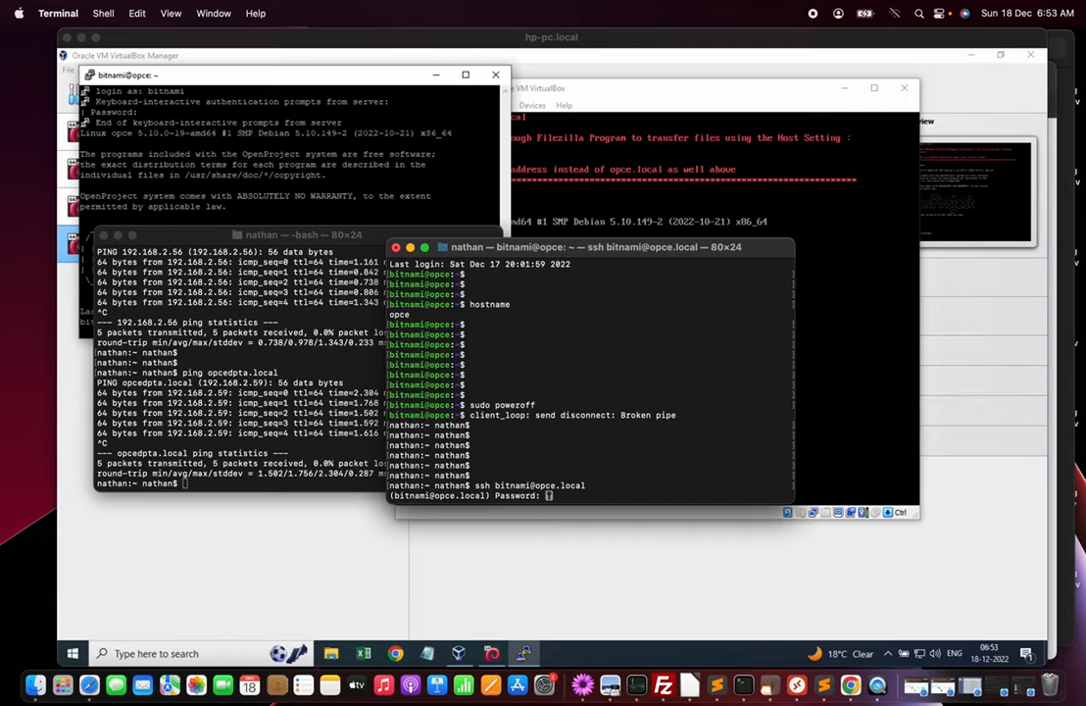
key(Return)
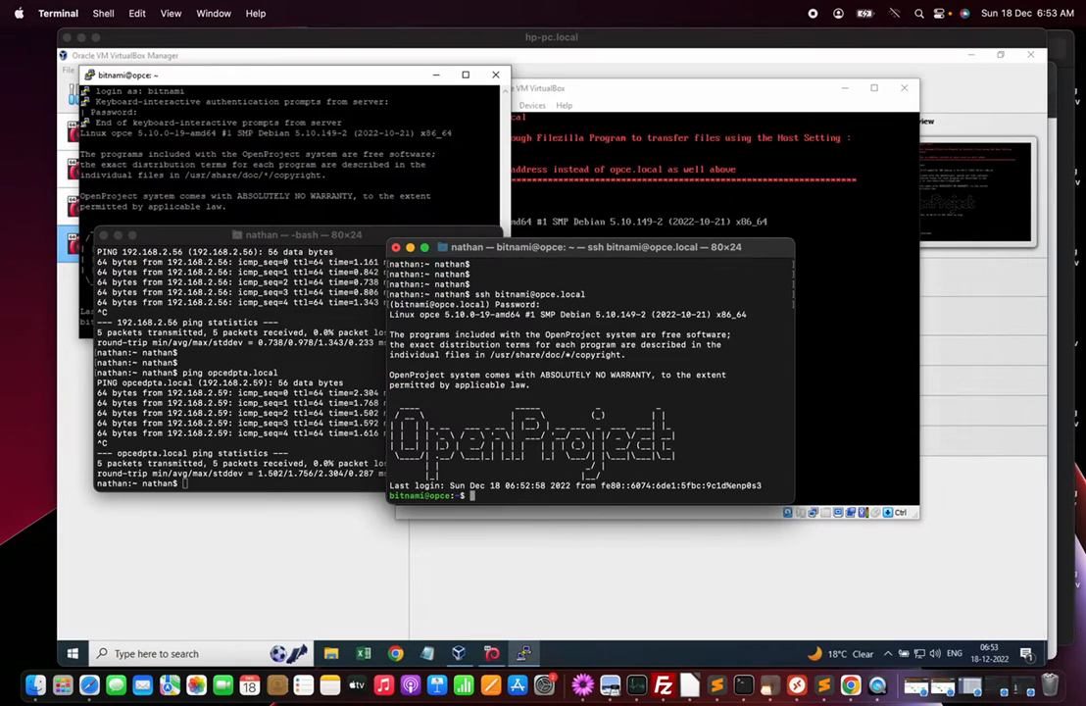
key(Return)
key(Return)
key(Return)
key(Return)
key(Return)
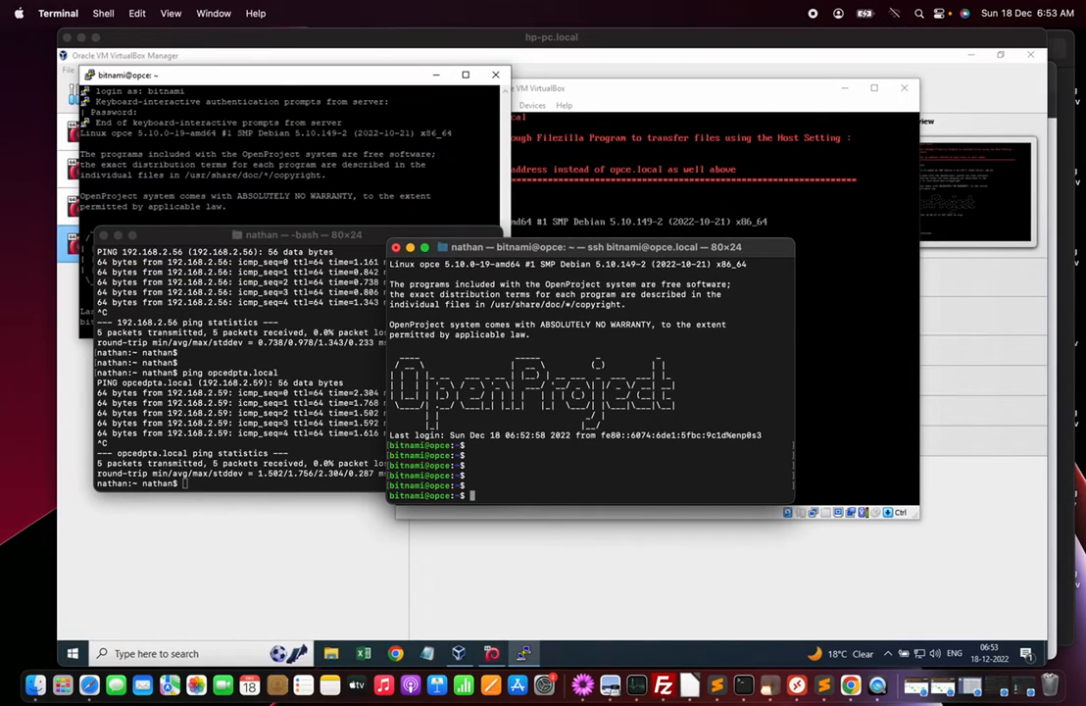
key(Return)
key(Return)
key(Return)
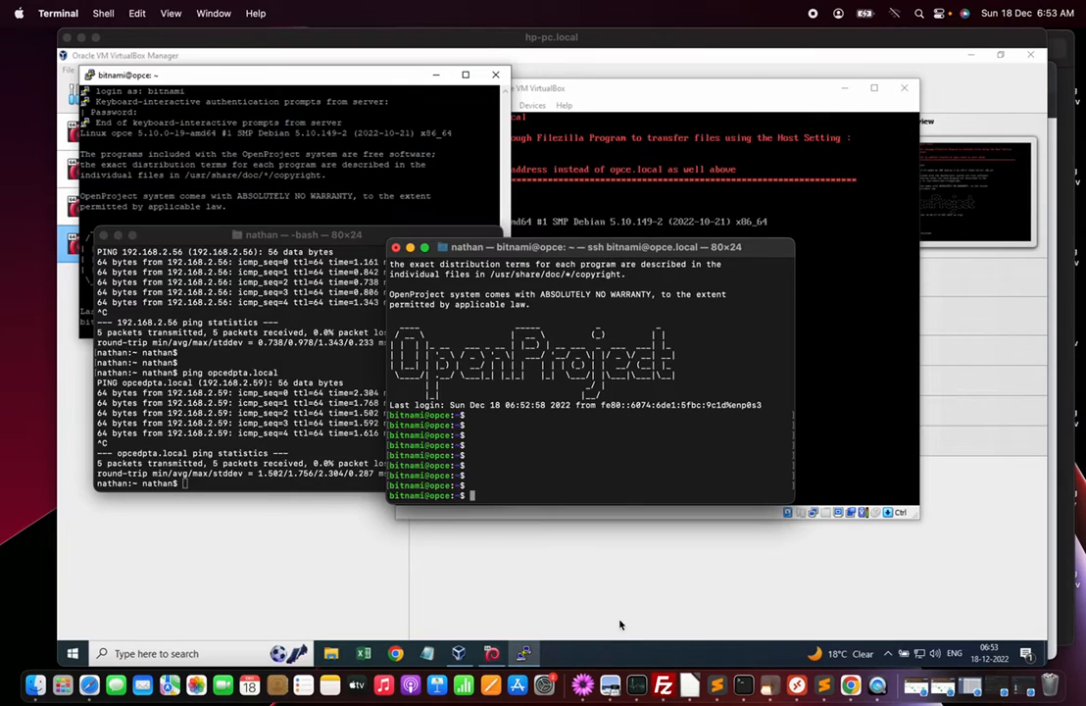
Switch to Finder, open Virtualbox - Cloning a Virtual Machine.txt from the MHT Version folder in Guides, and dismiss the Sublime Text update
key(super+Tab)
key(super+Tab)
key(super+Tab)
key(super+Tab)
key(super+Tab)
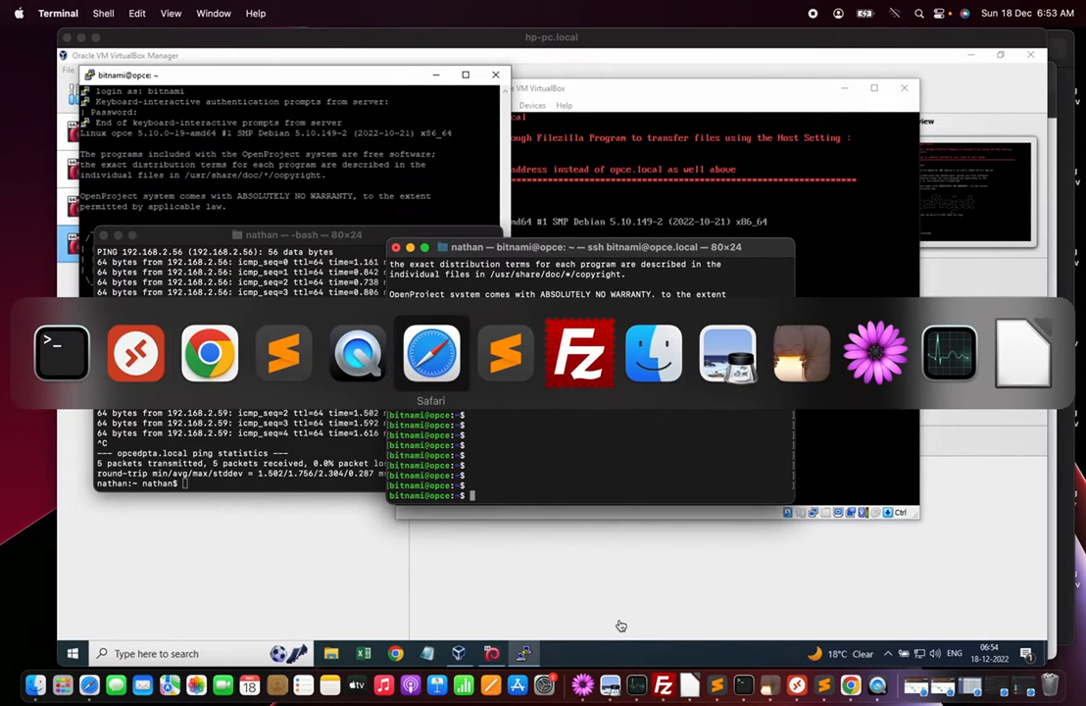
key(super+Tab)
key(super+Tab)
key(super+Tab)
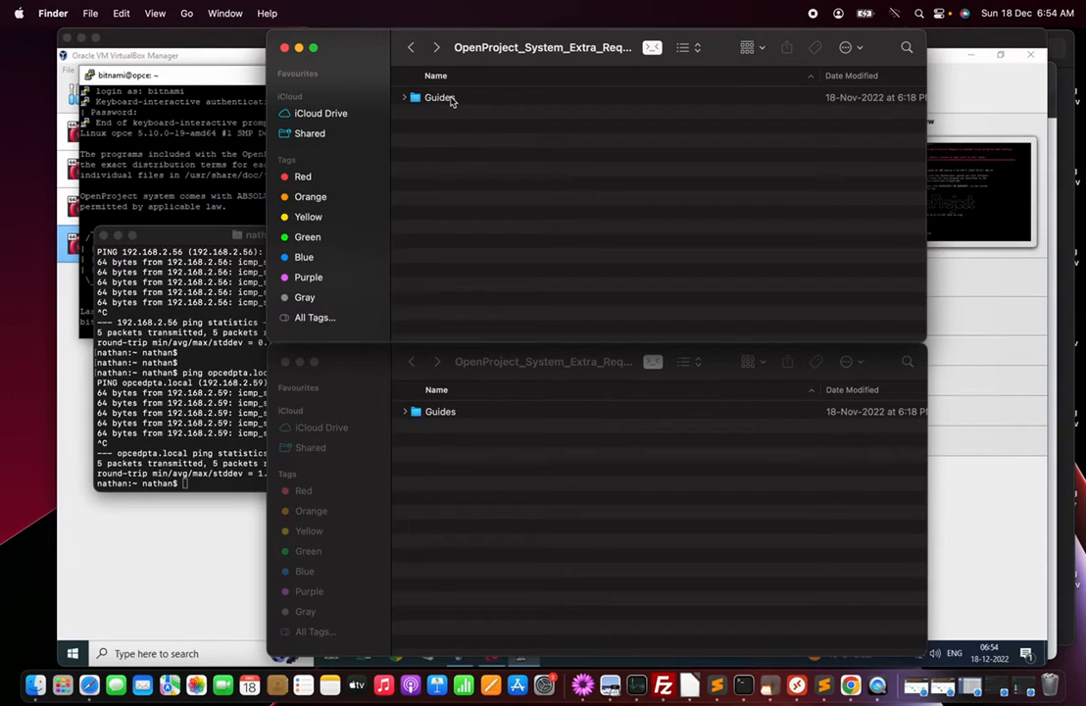
double_click(449, 99)
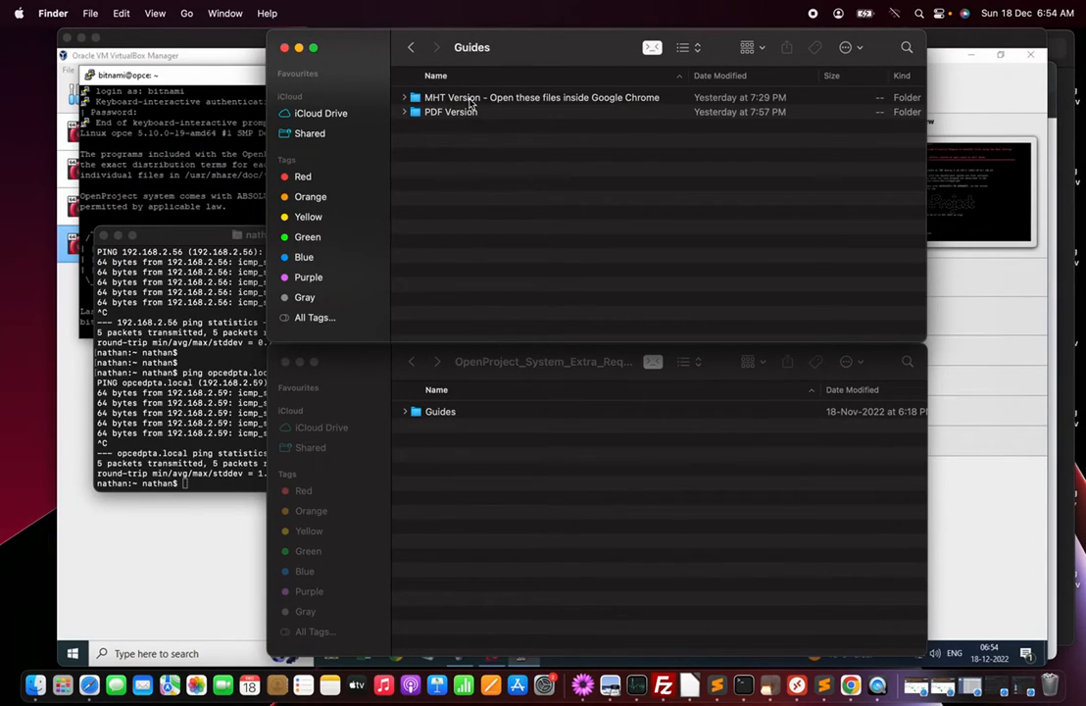
double_click(471, 99)
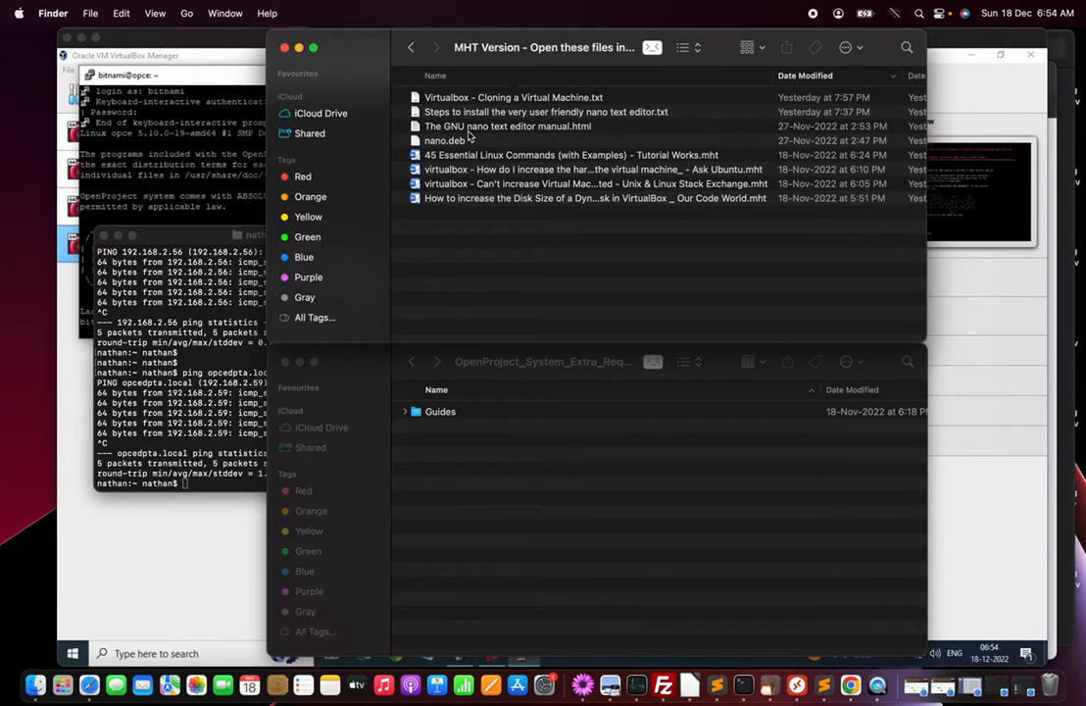
double_click(440, 97)
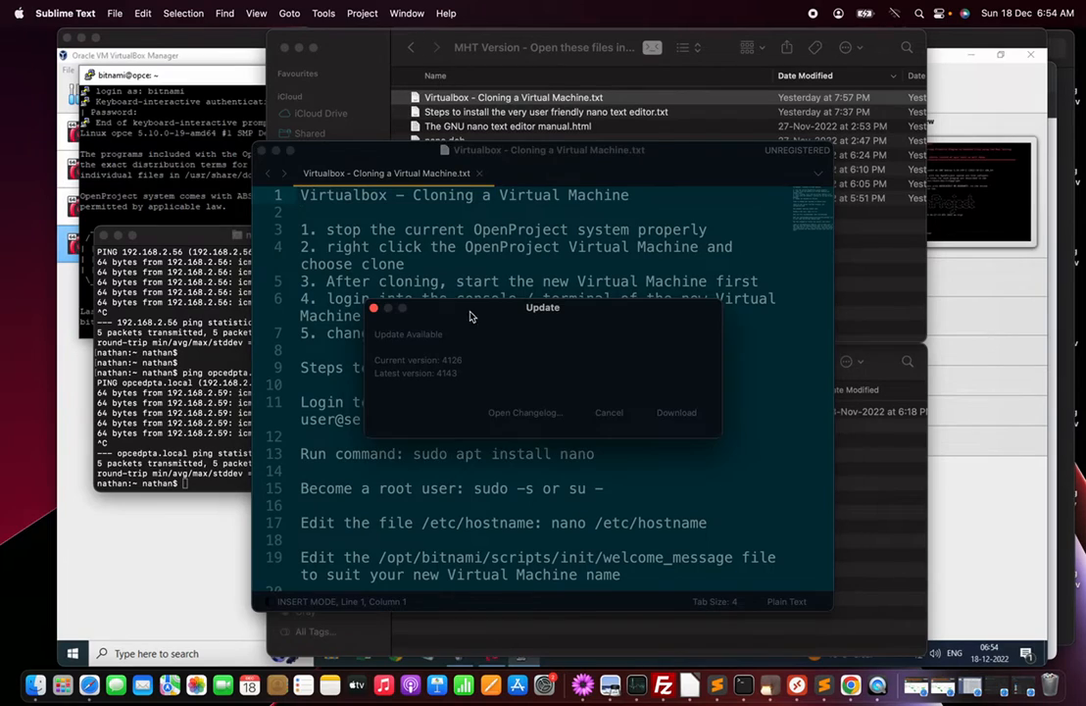
click(607, 412)
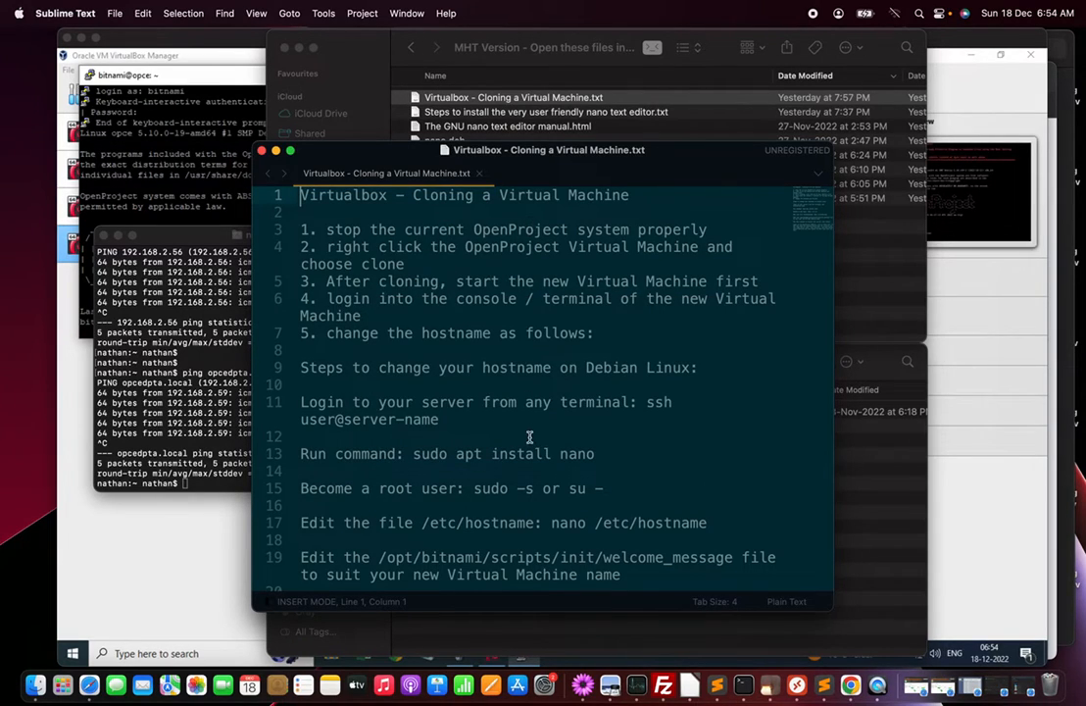
Prefix the guide's nano /etc/hostname command with sudo, copy the full command, and undo the insertion in the guide
scroll(529, 436, down, 2)
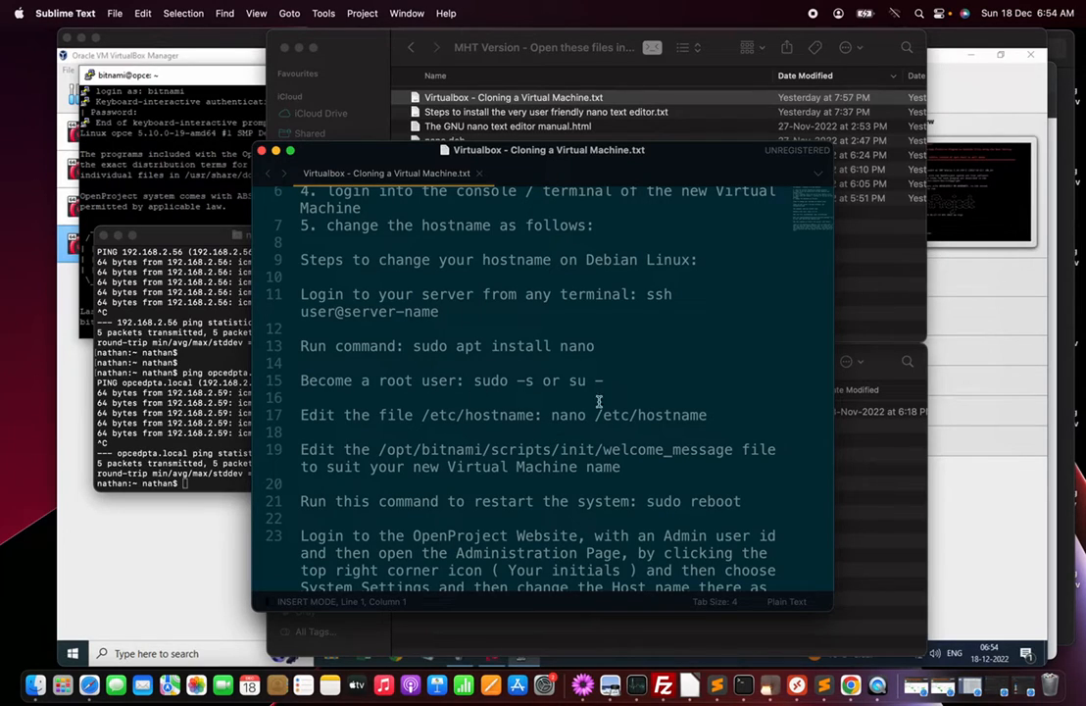
drag(552, 417, 717, 413)
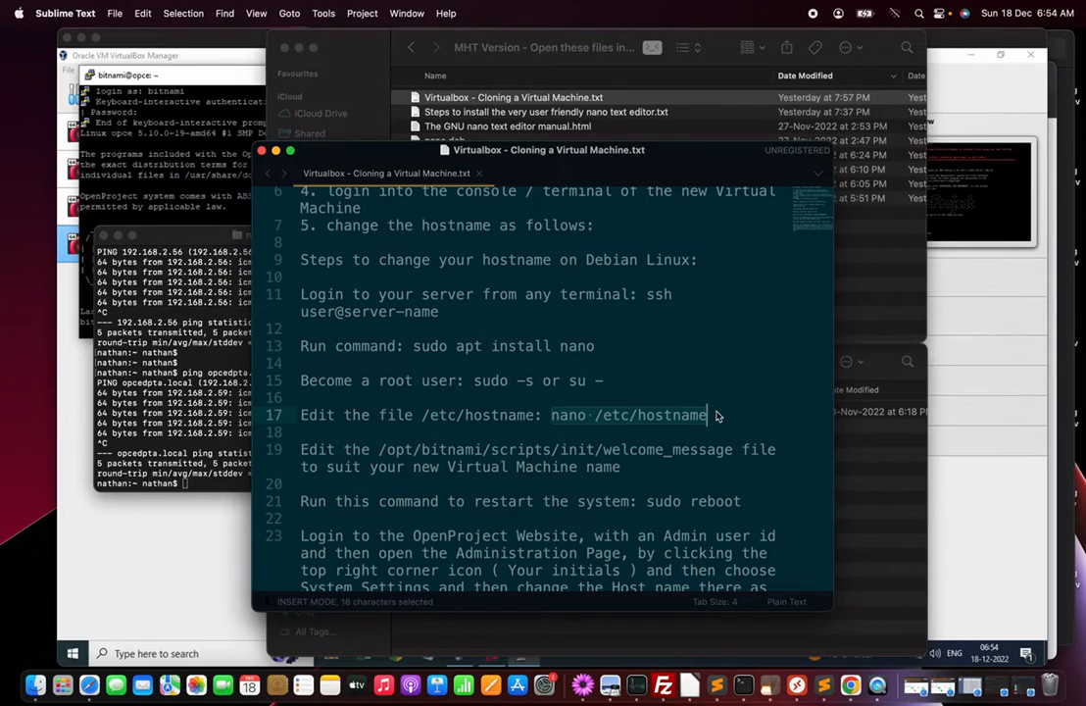
key(super+c)
click(593, 416)
click(551, 416)
text(sudo)
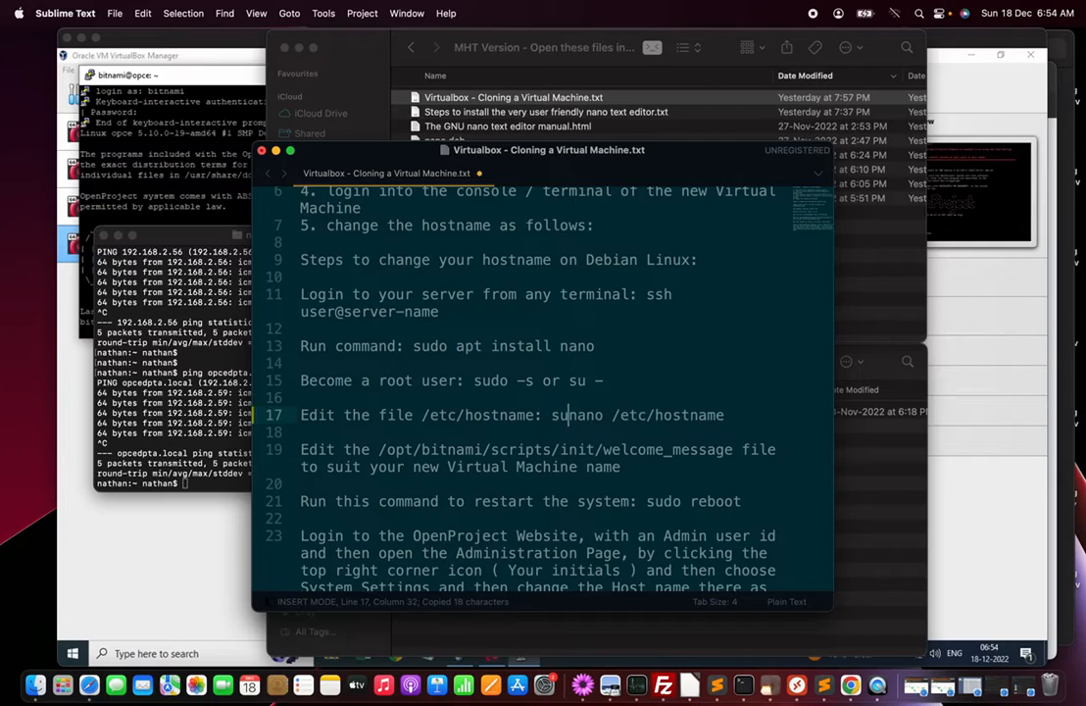
key(Left)
key(Left)
key(Left)
key(Left)
key(Left)
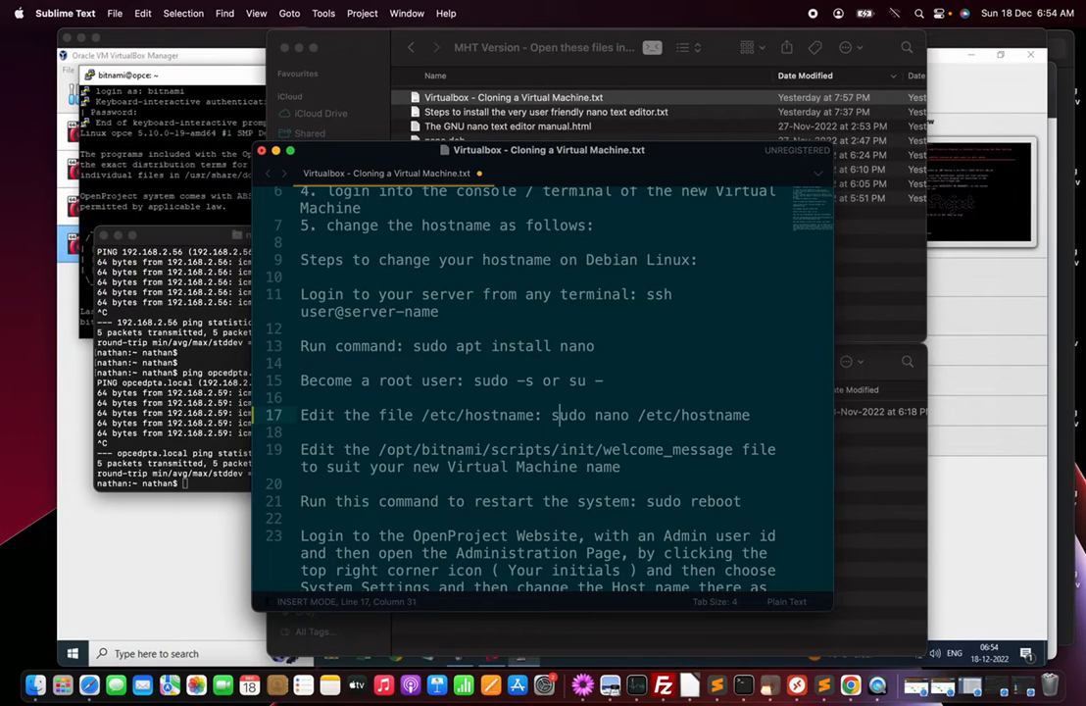
key(shift+End)
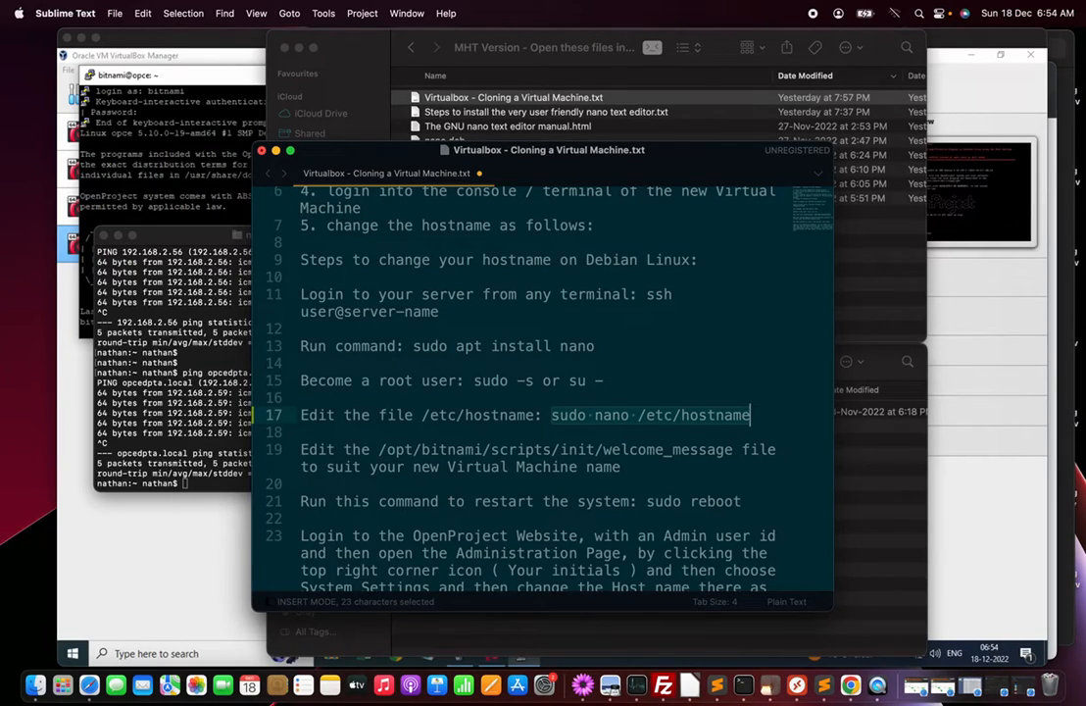
key(super+c)
key(super+z)
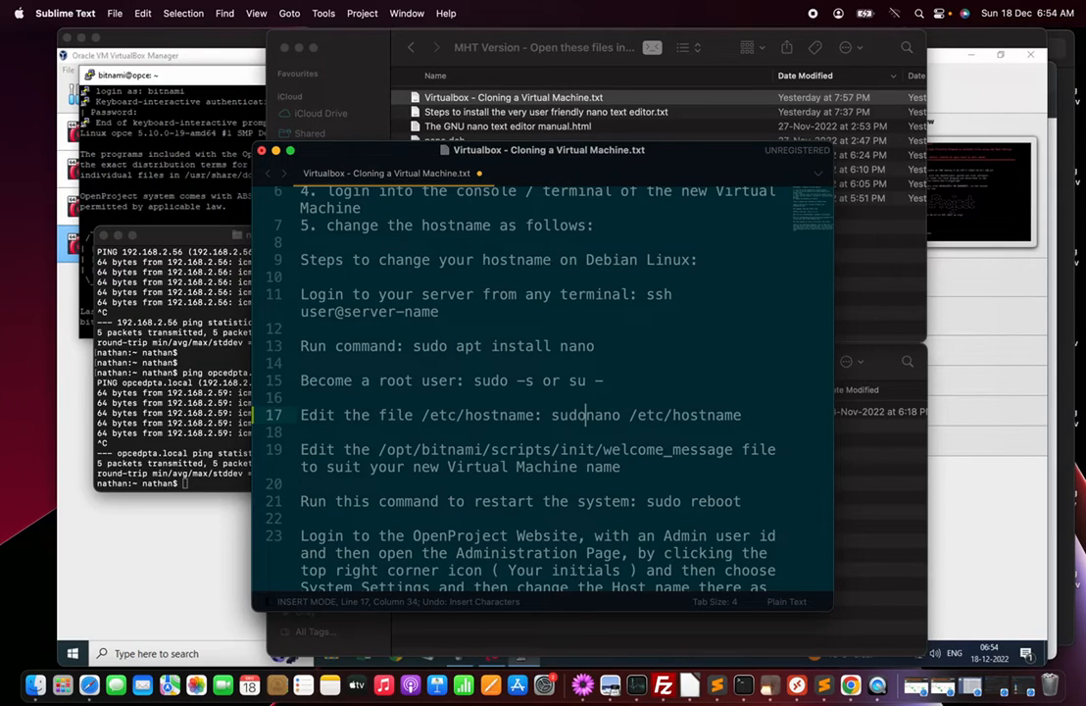
key(super+z)
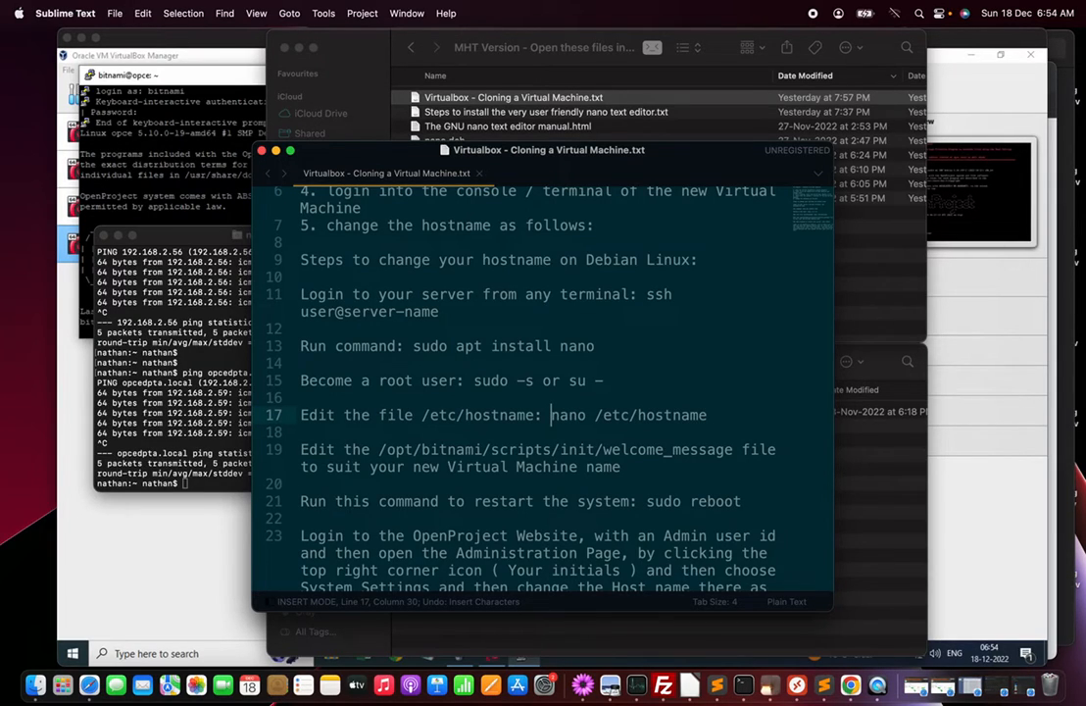
Switch to Terminal, paste sudo nano /etc/hostname into the SSH session, and run it
key(super+Tab)
key(super+Tab)
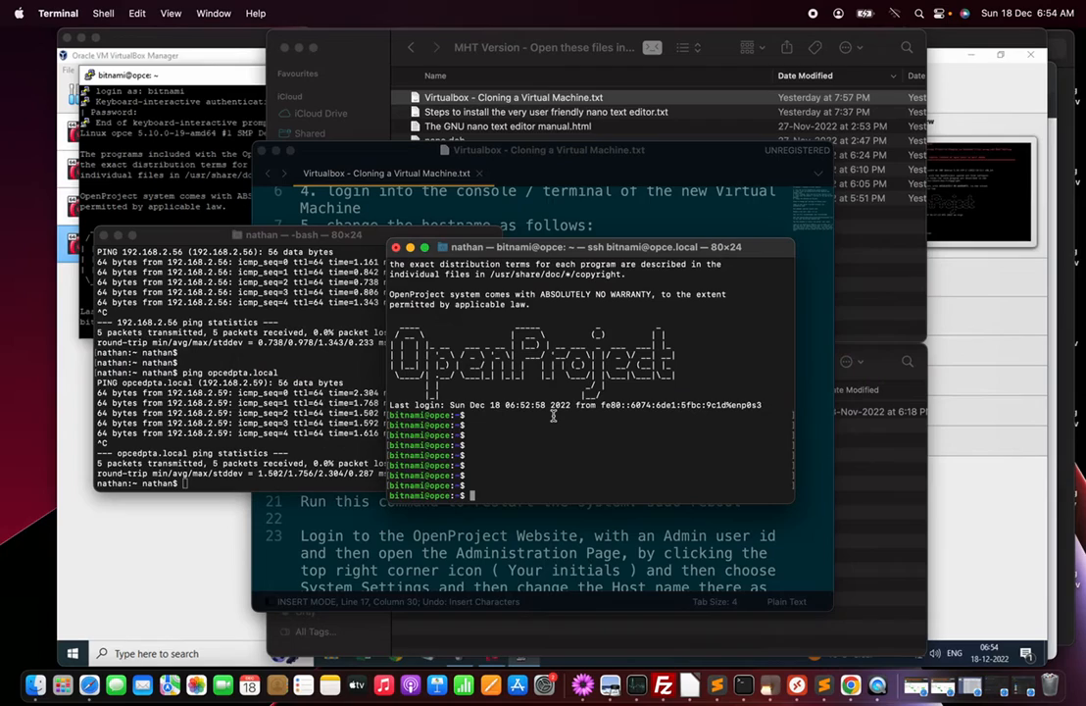
right_click(528, 492)
click(549, 512)
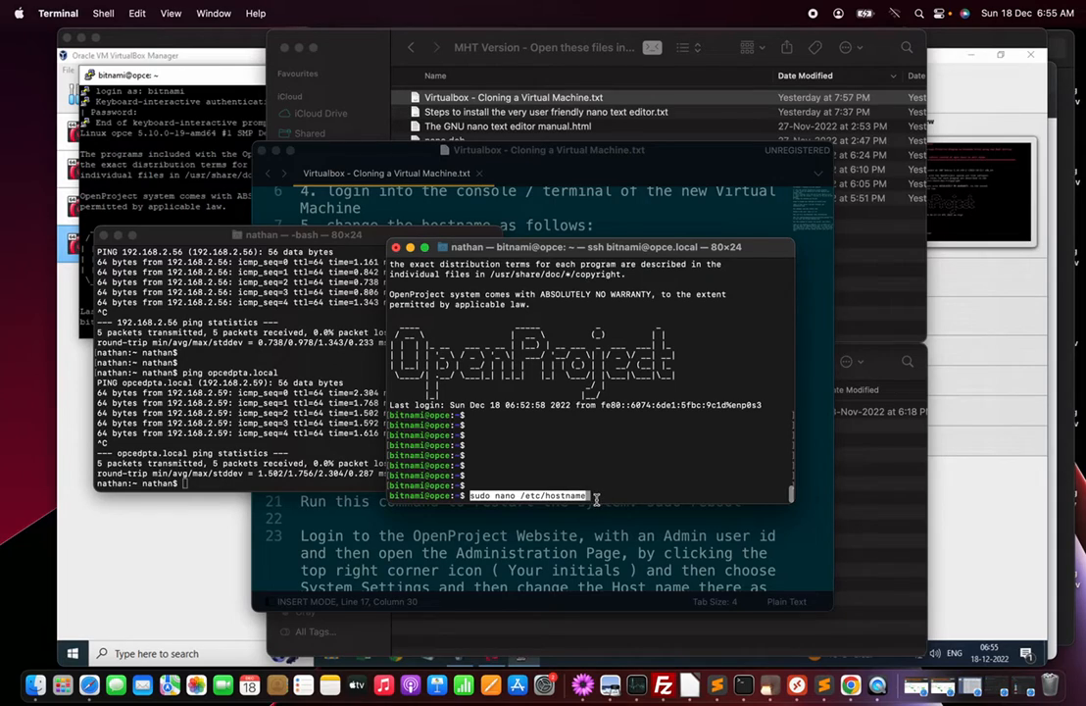
key(Return)
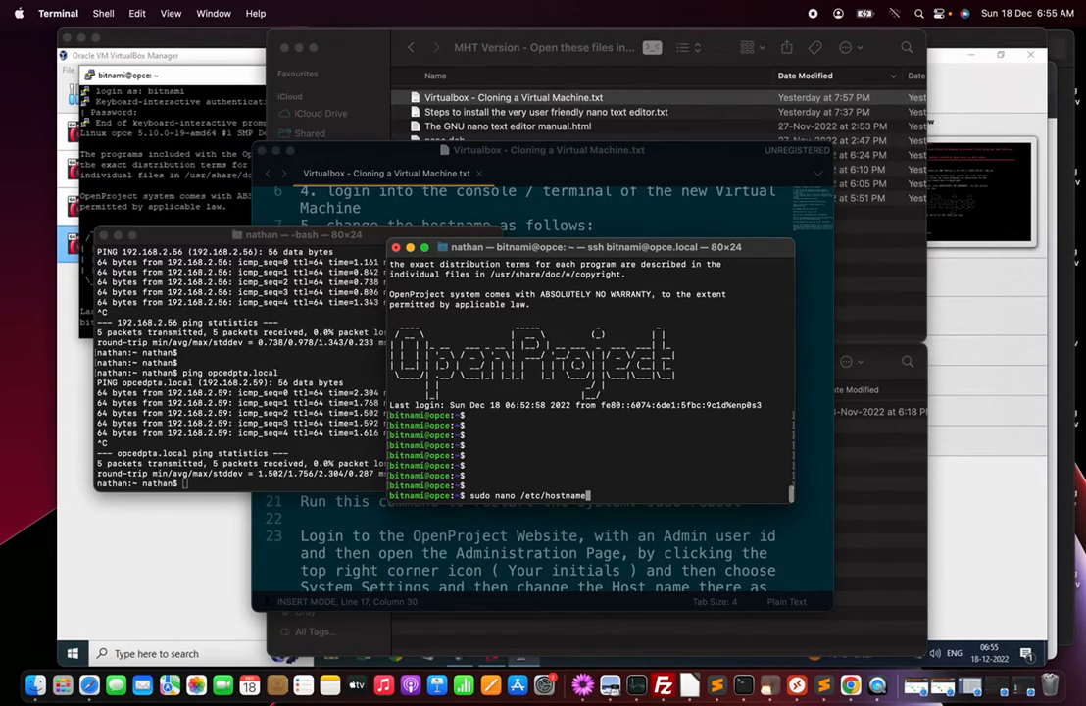
key(Return)
Change the host name in /etc/hostname to opcedptb, save the file, and exit nano
key(Right)
key(Right)
key(Right)
key(Right)
text(dpt)
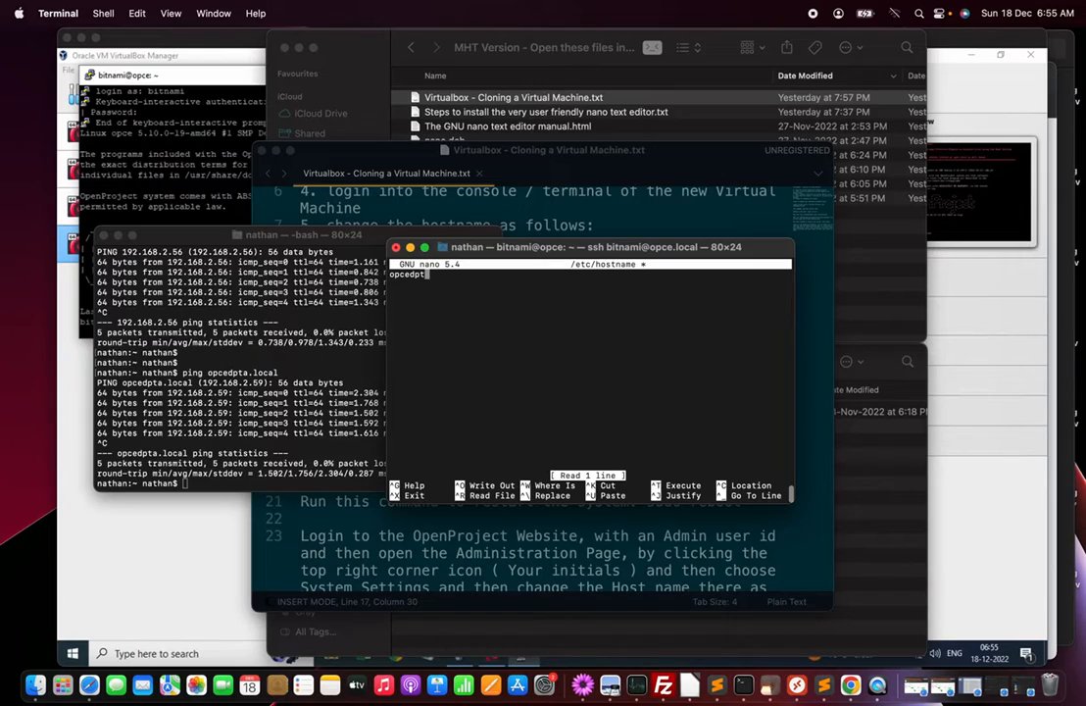
text(b)
key(ctrl+o)
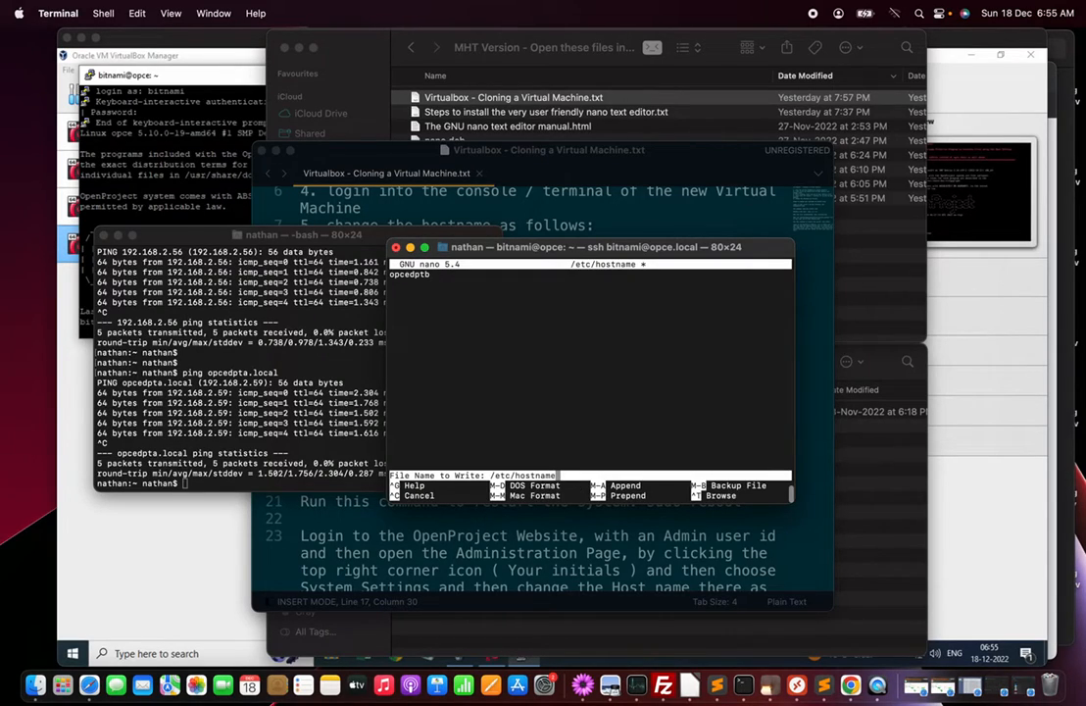
key(Return)
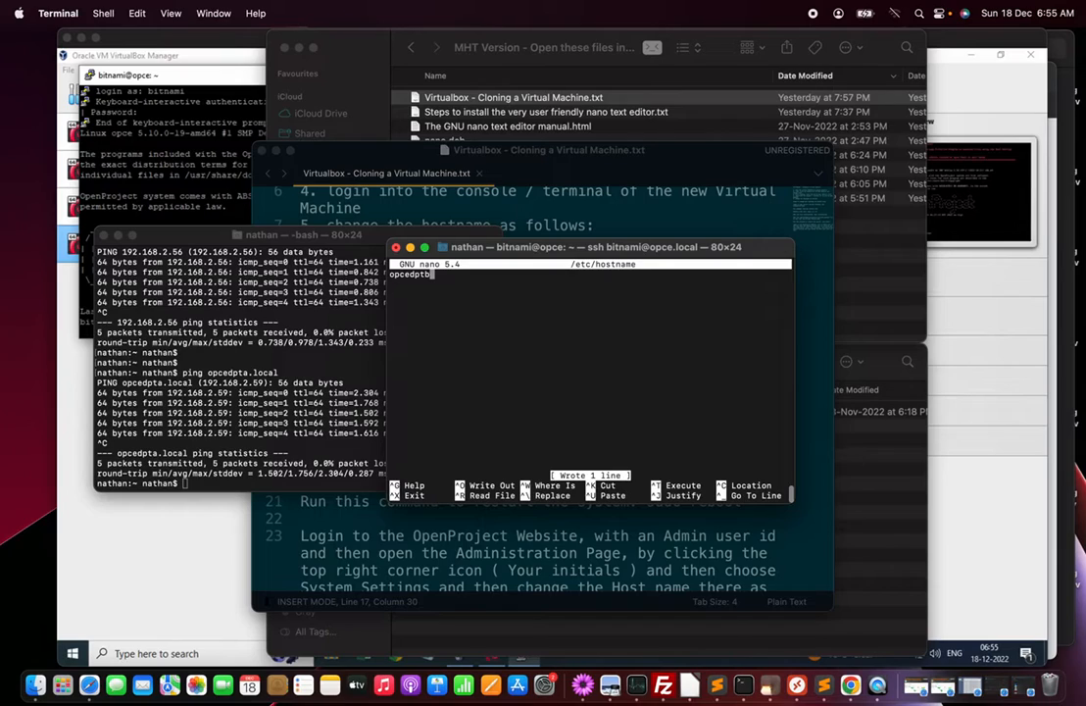
key(ctrl+x)
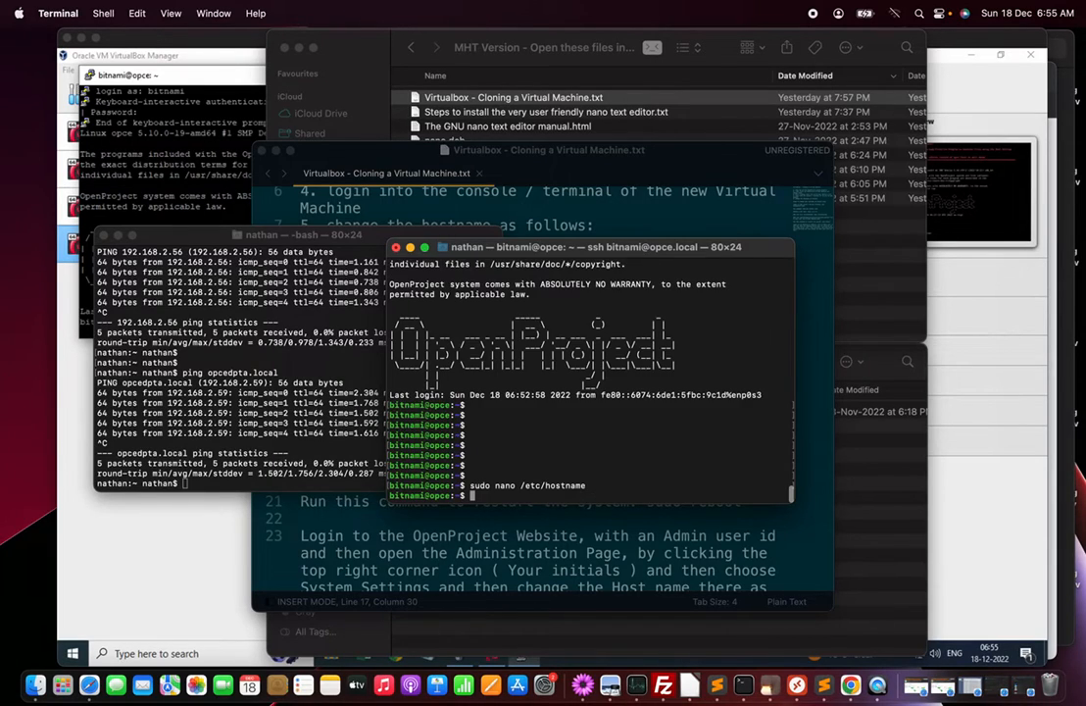
Display the contents of /etc/hostname in the SSH session with cat /etc/hostname
key(Return)
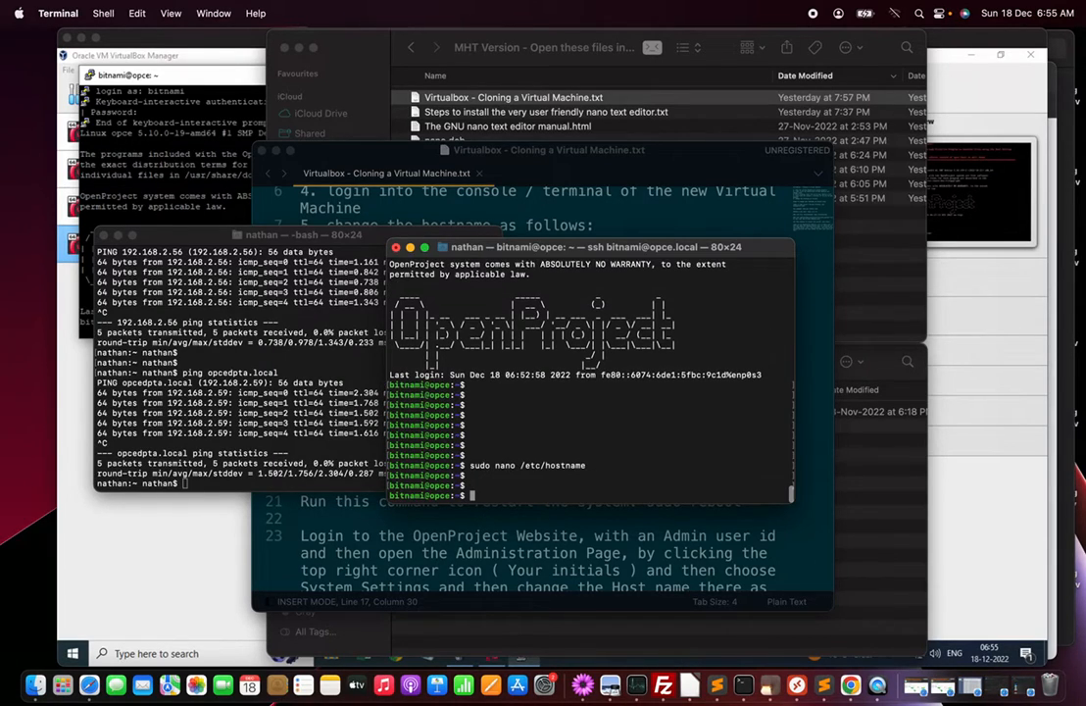
text(cat /etc/hostname)
key(Return)
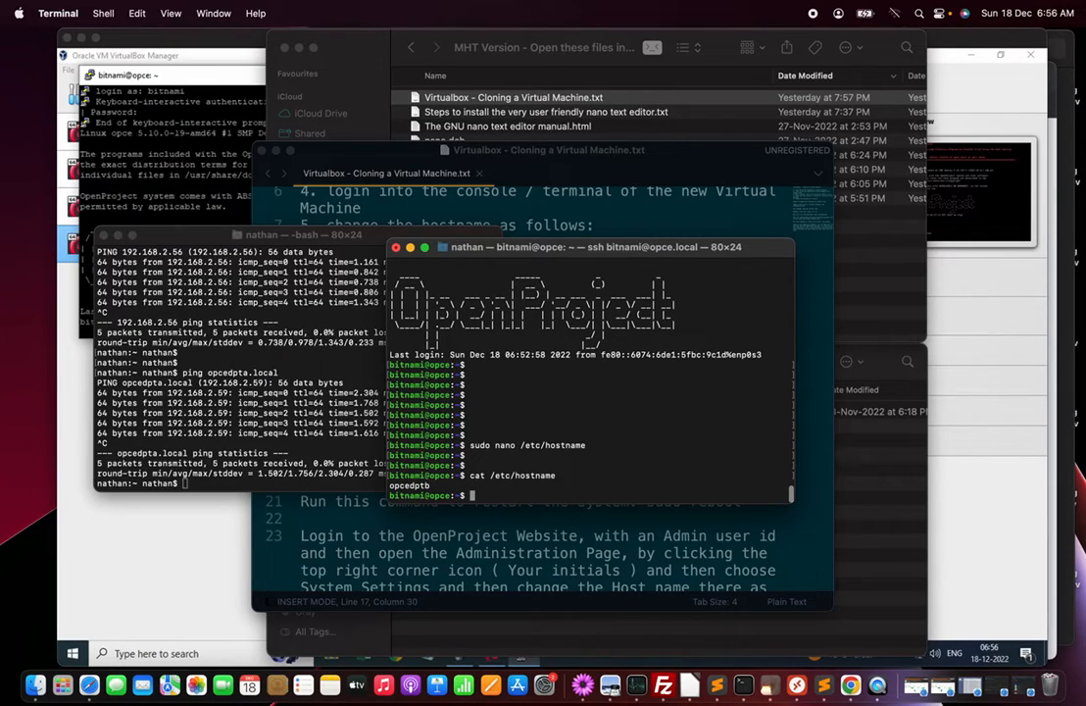
Restart the virtual machine with sudo reboot, and bring up the opcedptb console window in Microsoft Remote Desktop
text(sudo reboot)
key(Return)
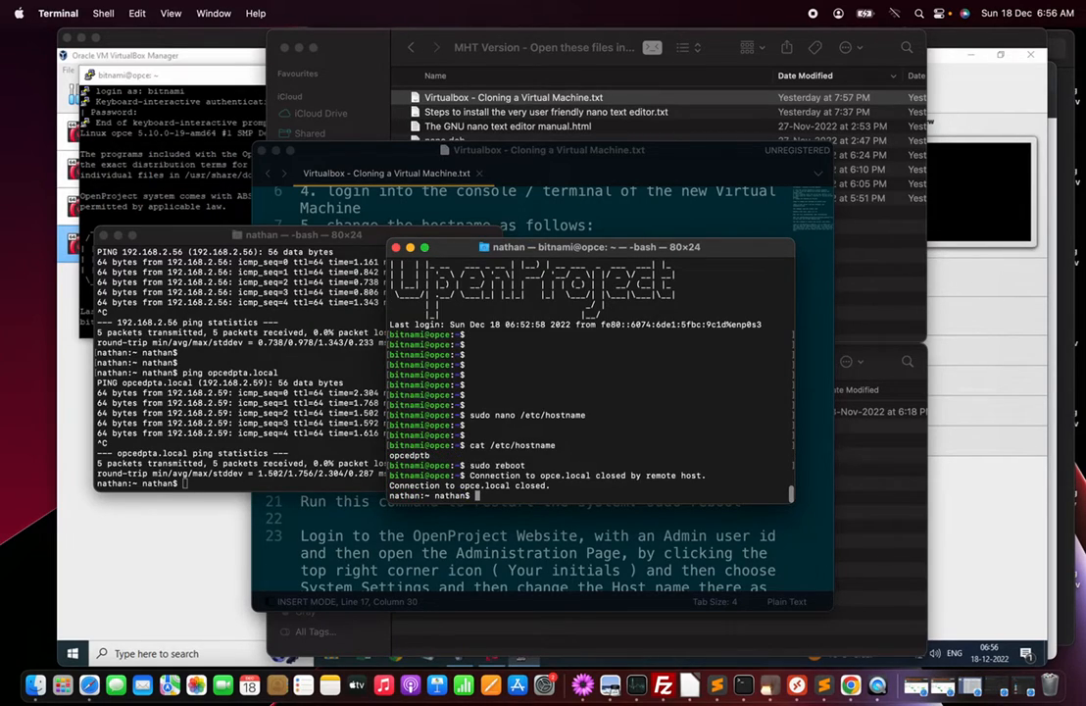
key(Return)
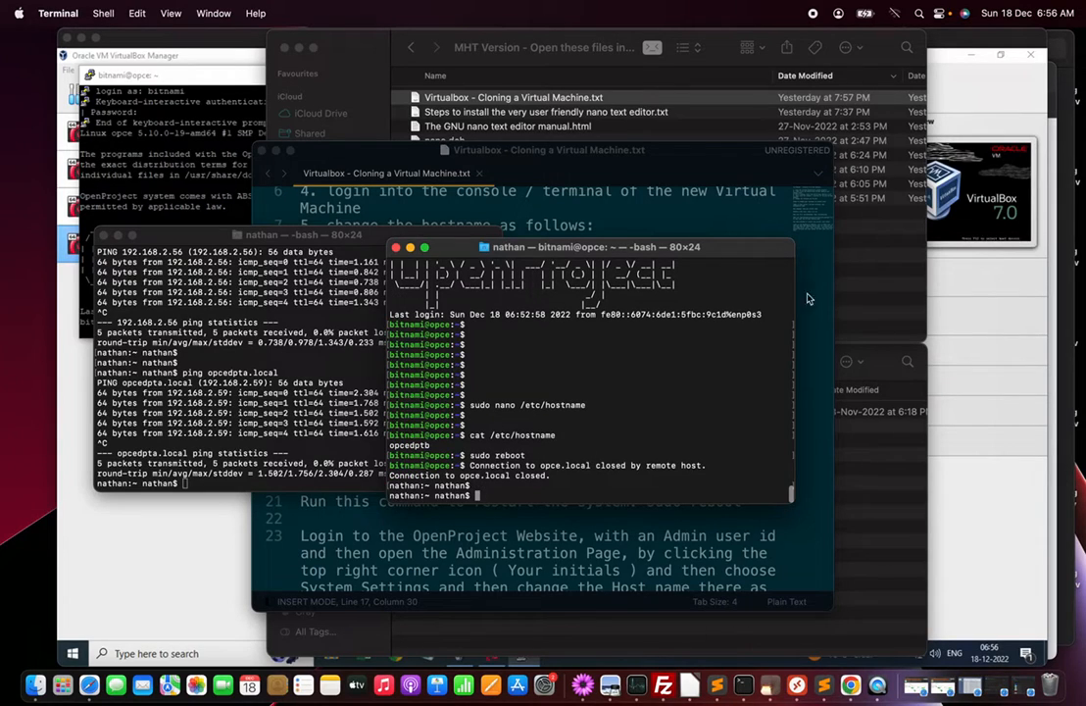
click(1007, 520)
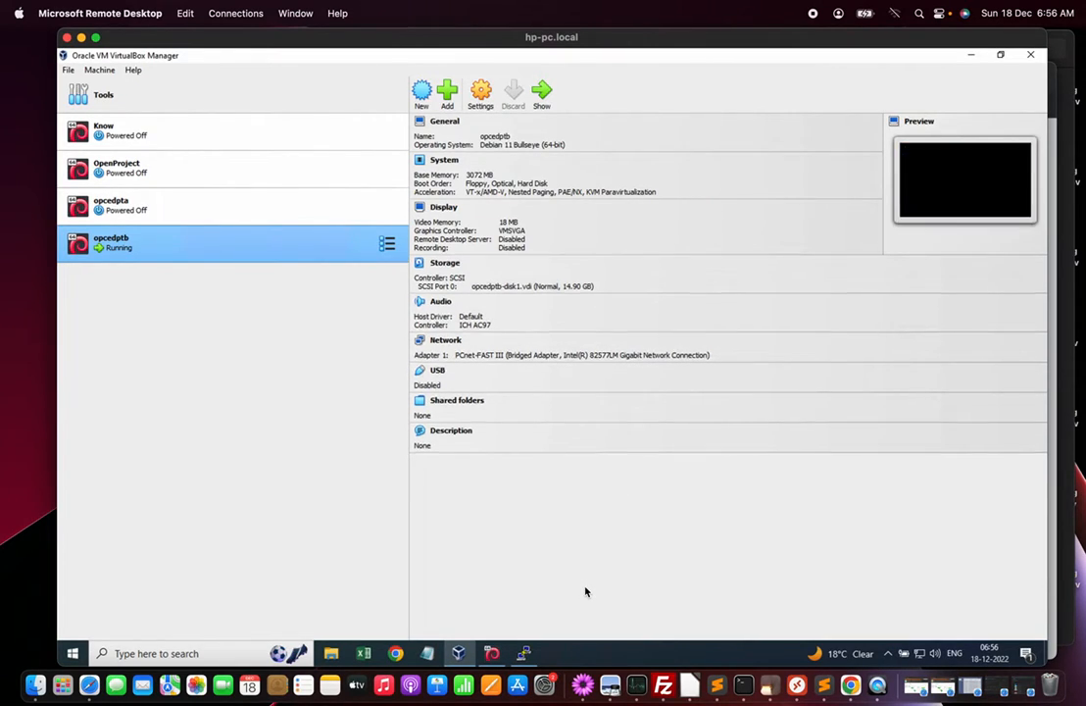
click(492, 654)
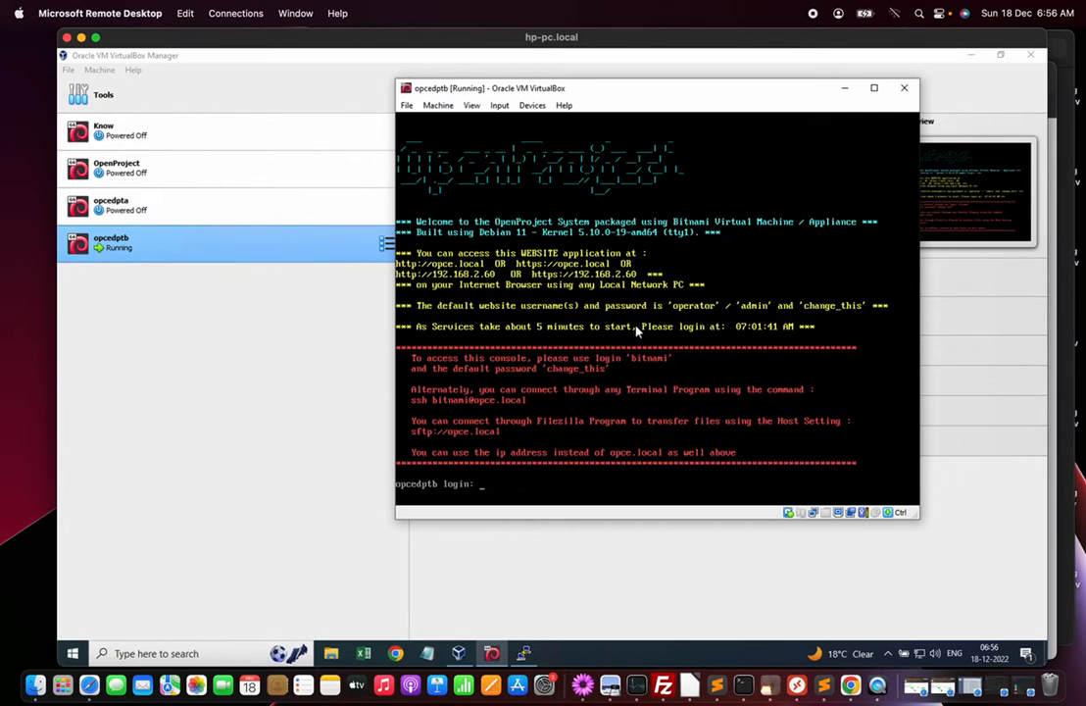
click(851, 686)
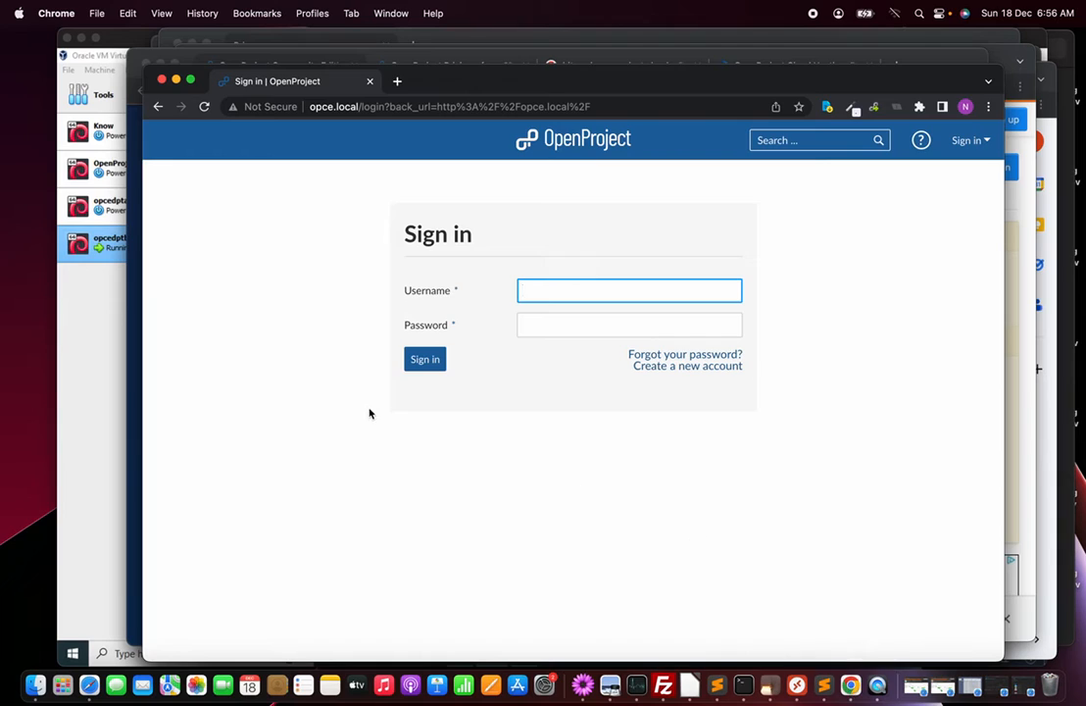
click(397, 82)
text(h)
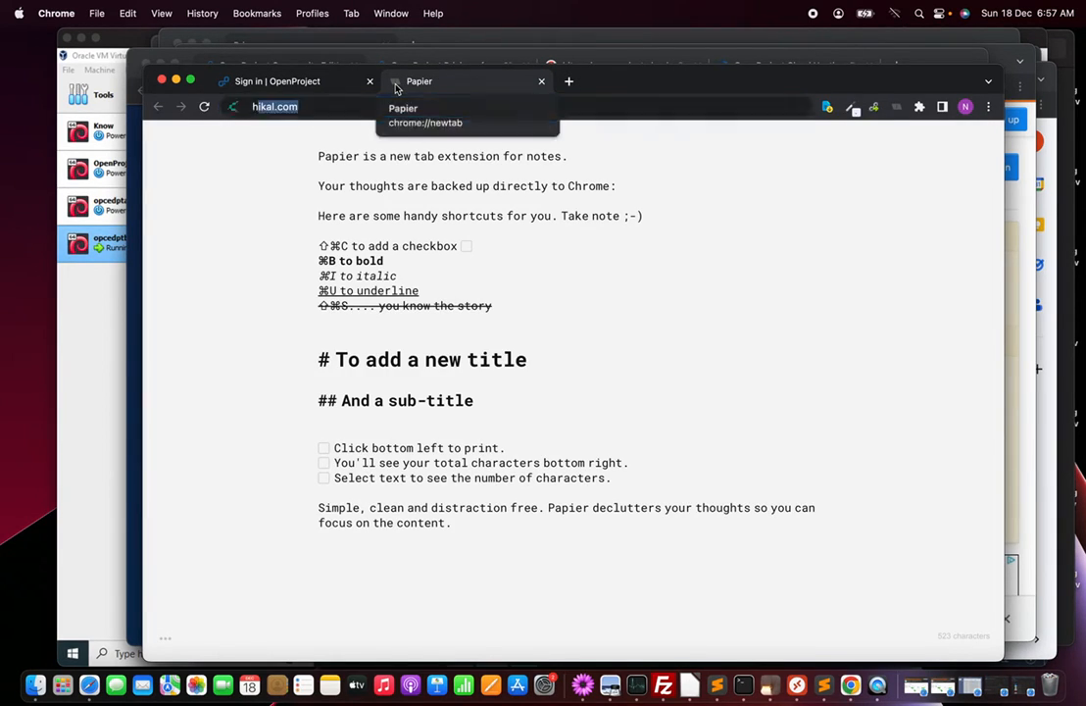
text(ttp://)
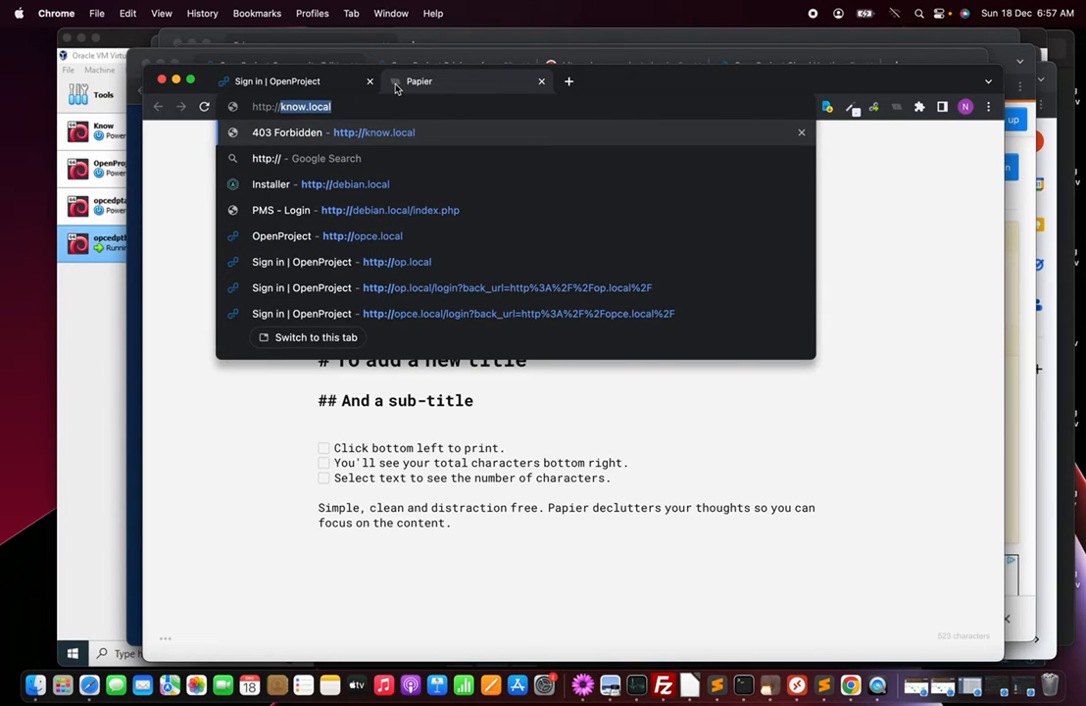
text(opced)
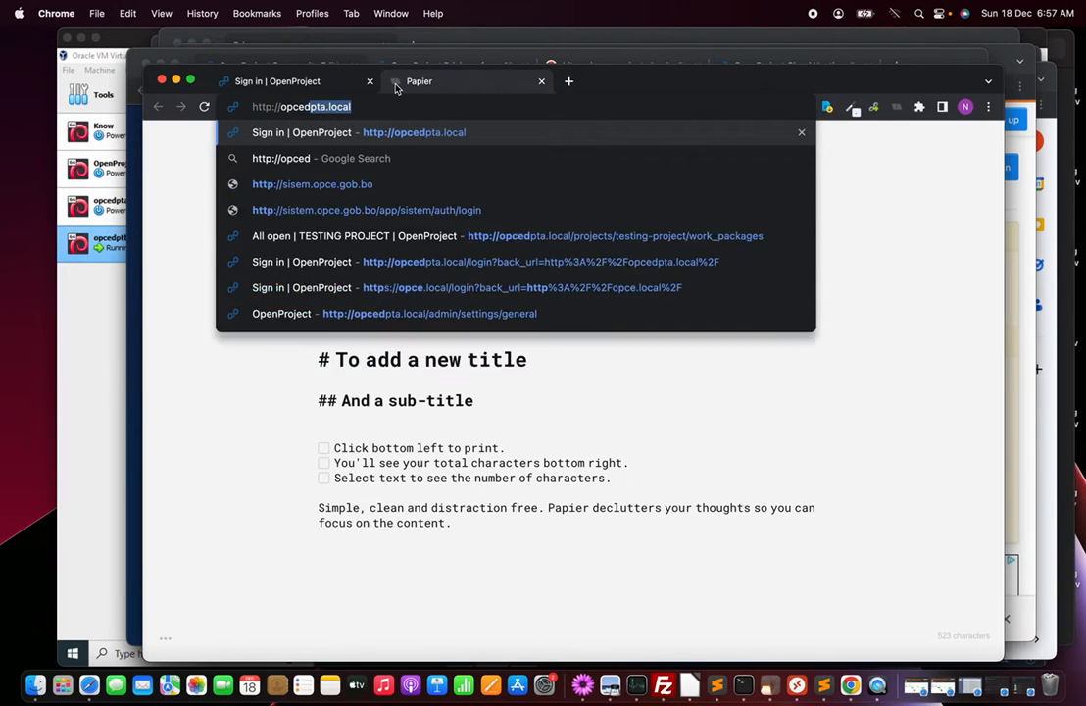
text(ptb.)
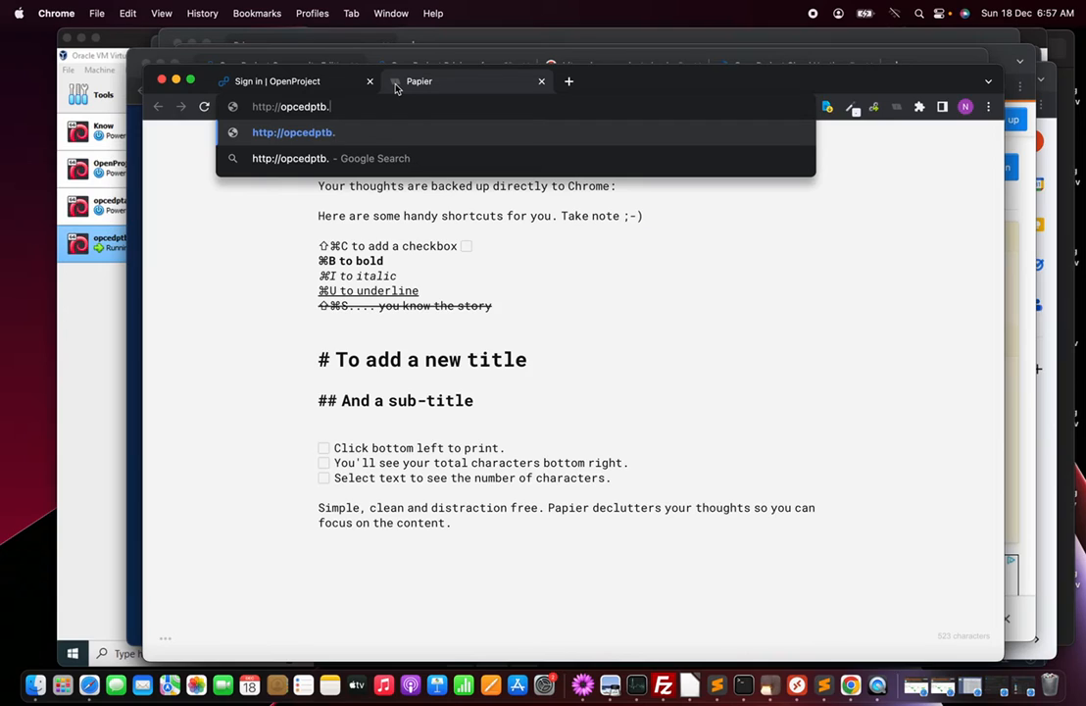
text(local)
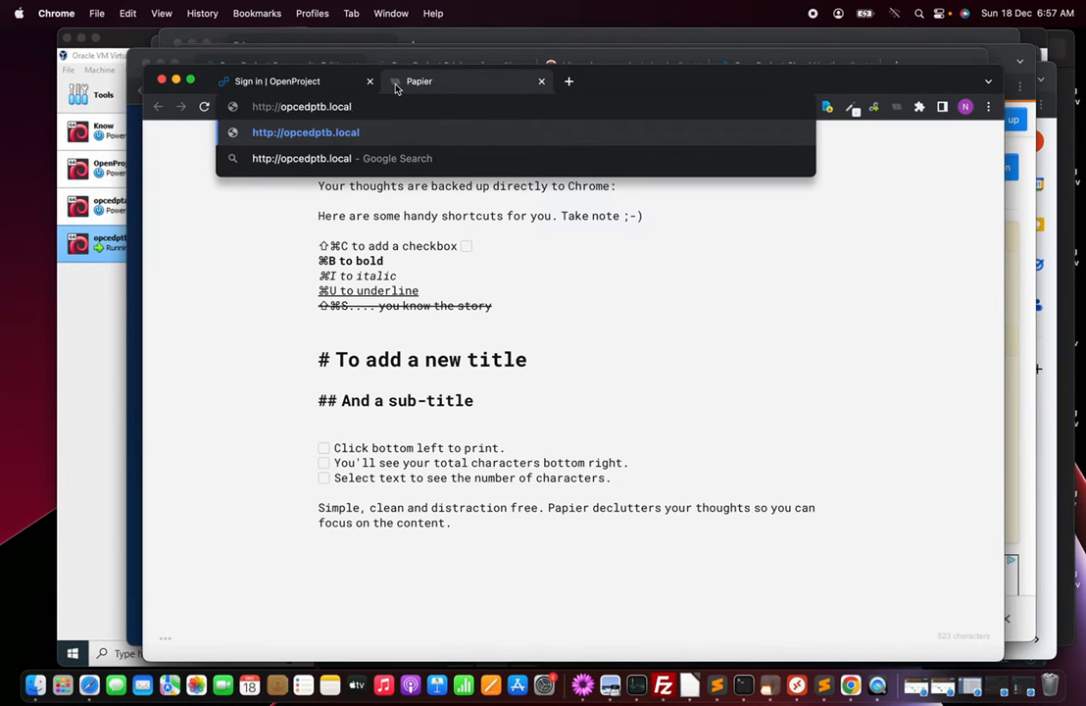
key(Return)
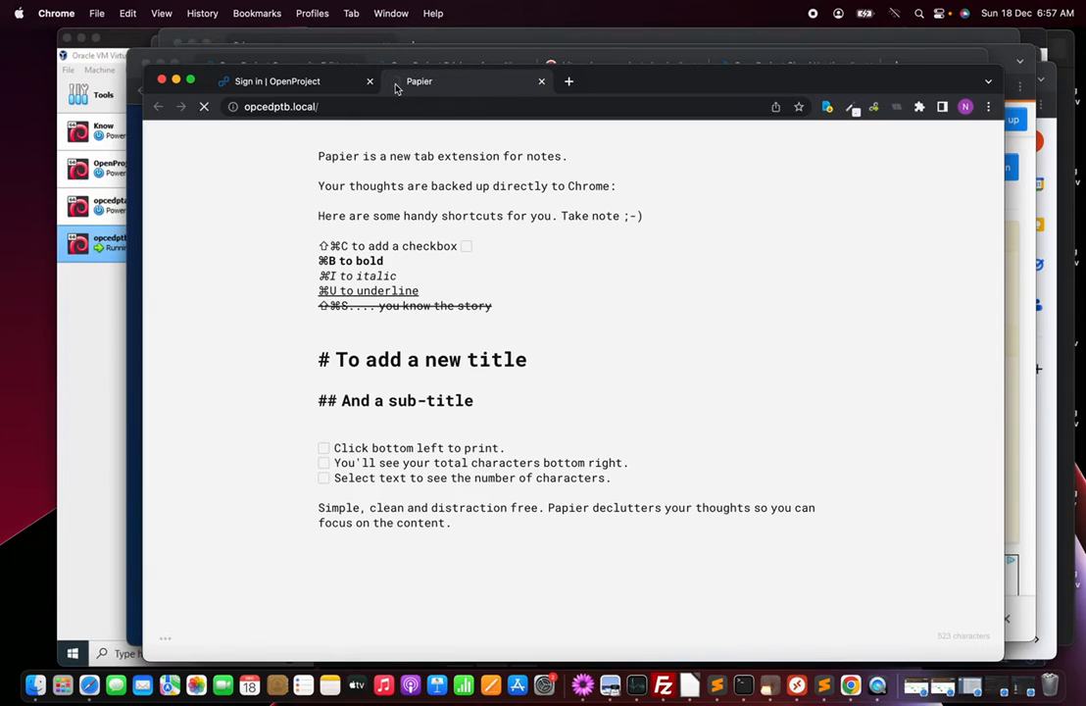
Close the opcedptb.local tab and the OpenProject sign-in tab for opce.local
click(541, 81)
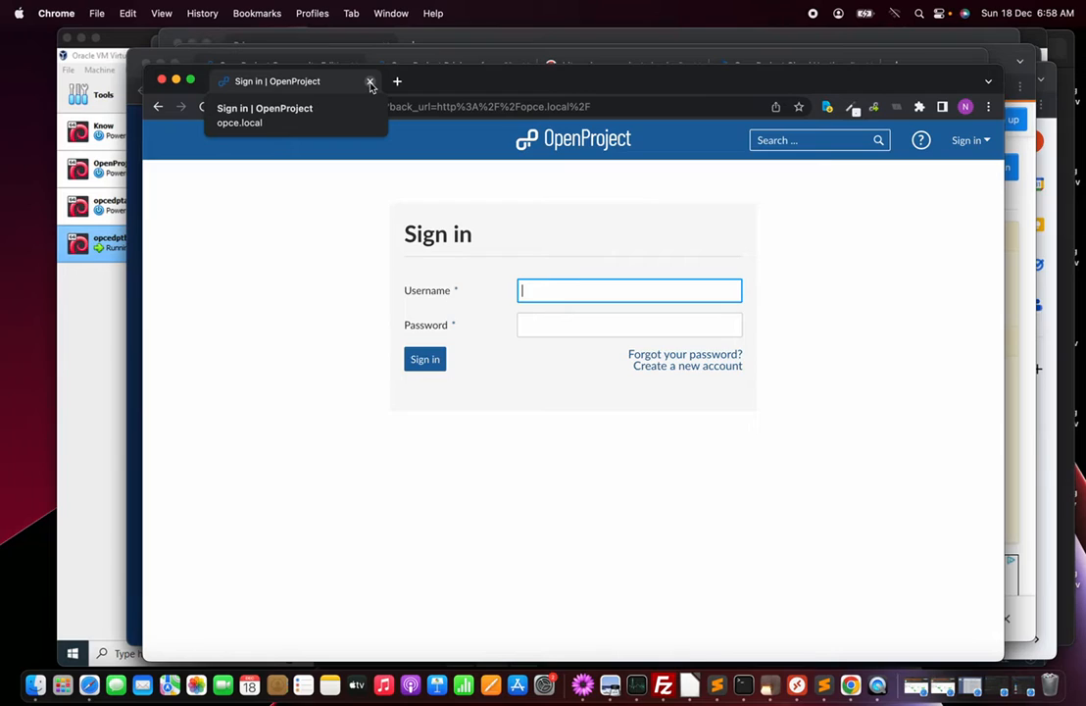
click(310, 235)
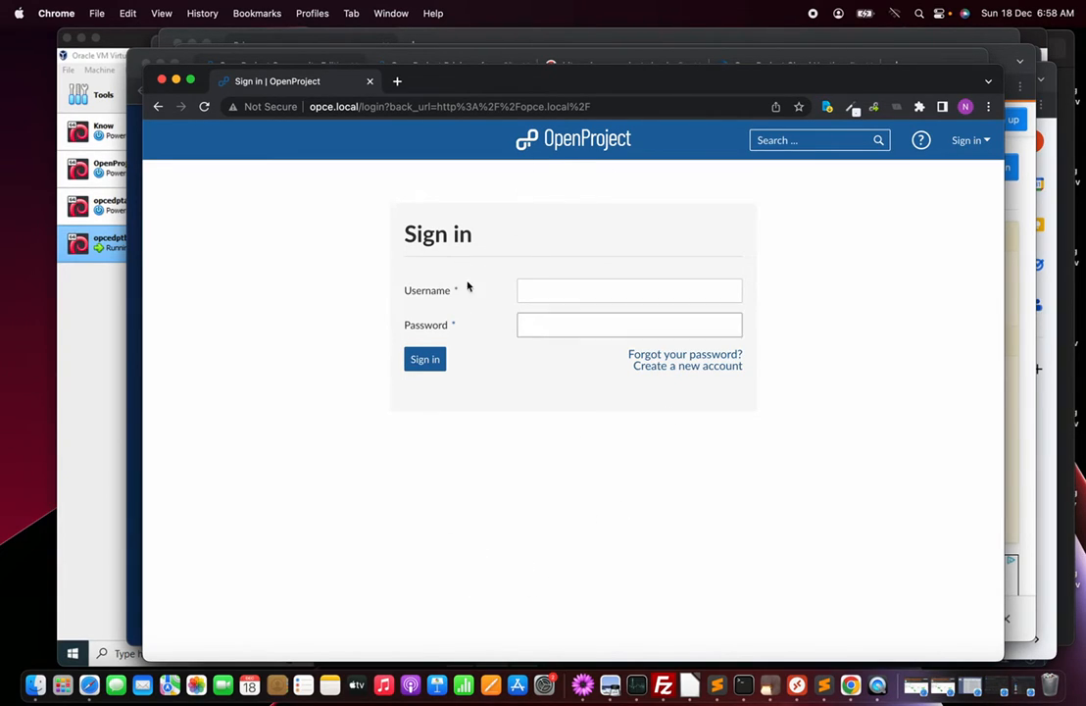
click(370, 80)
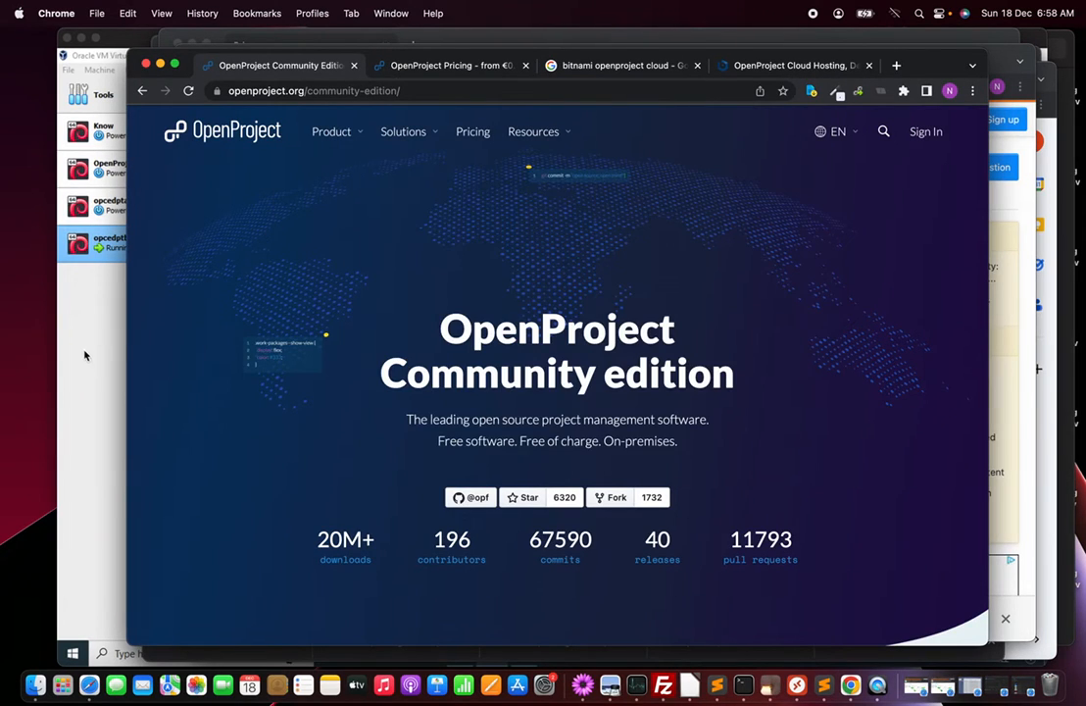
Switch to Microsoft Remote Desktop and shut down the opcedptb virtual machine with ACPI Shutdown, confirming the signal
click(89, 291)
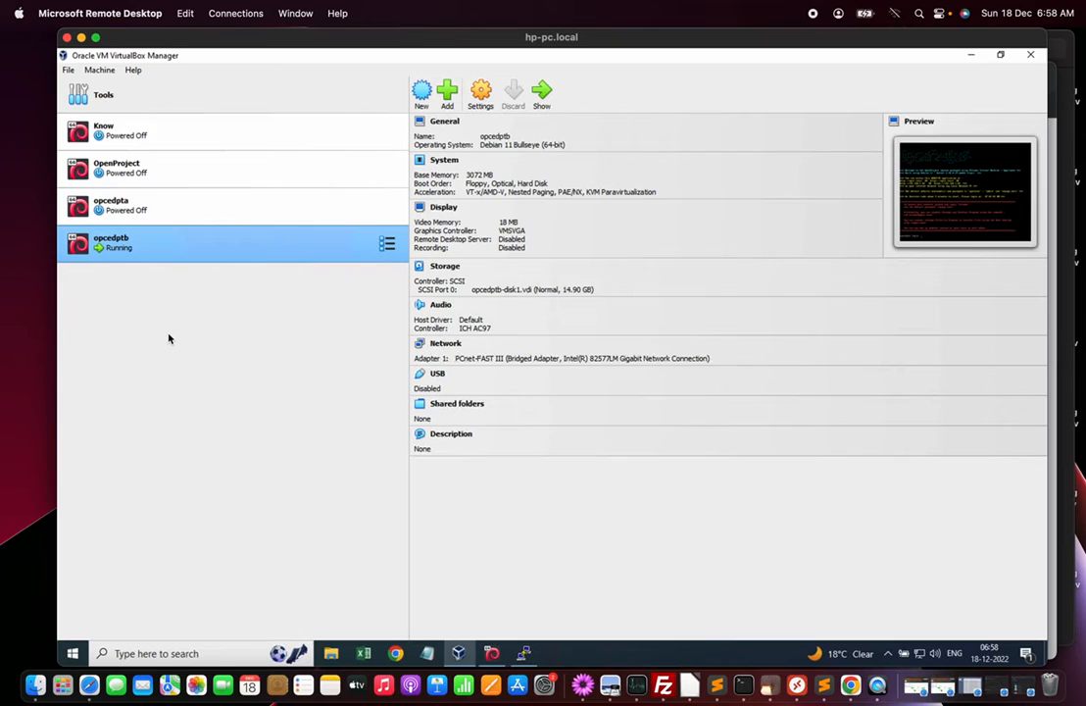
right_click(128, 251)
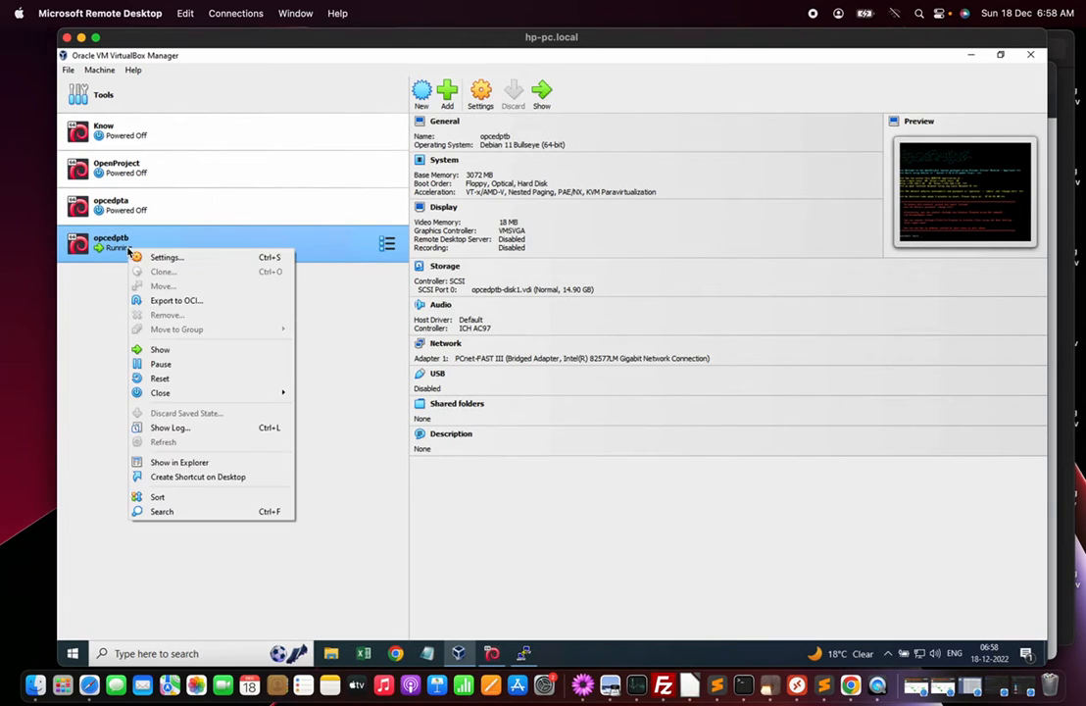
mouse_move(179, 396)
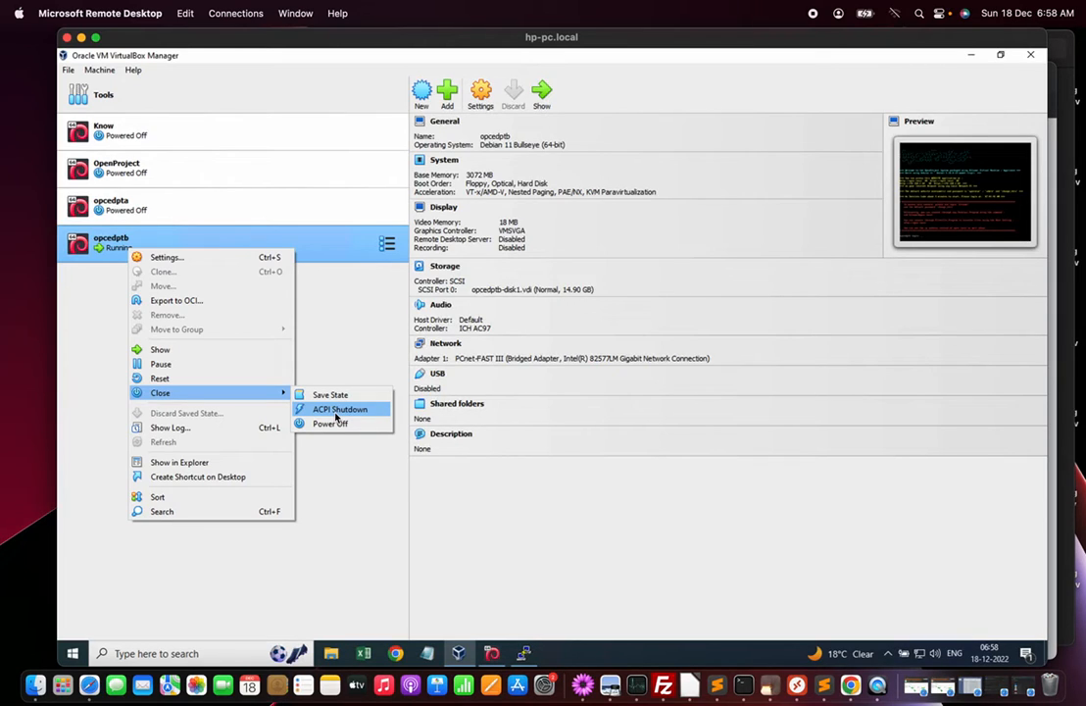
click(336, 409)
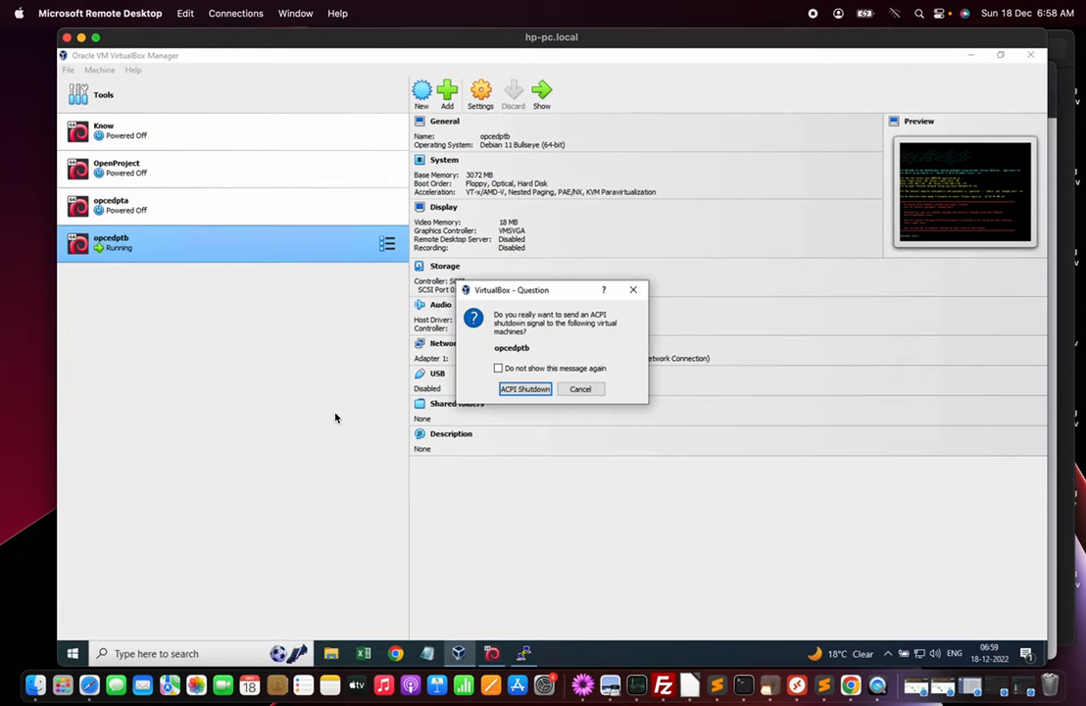
click(518, 390)
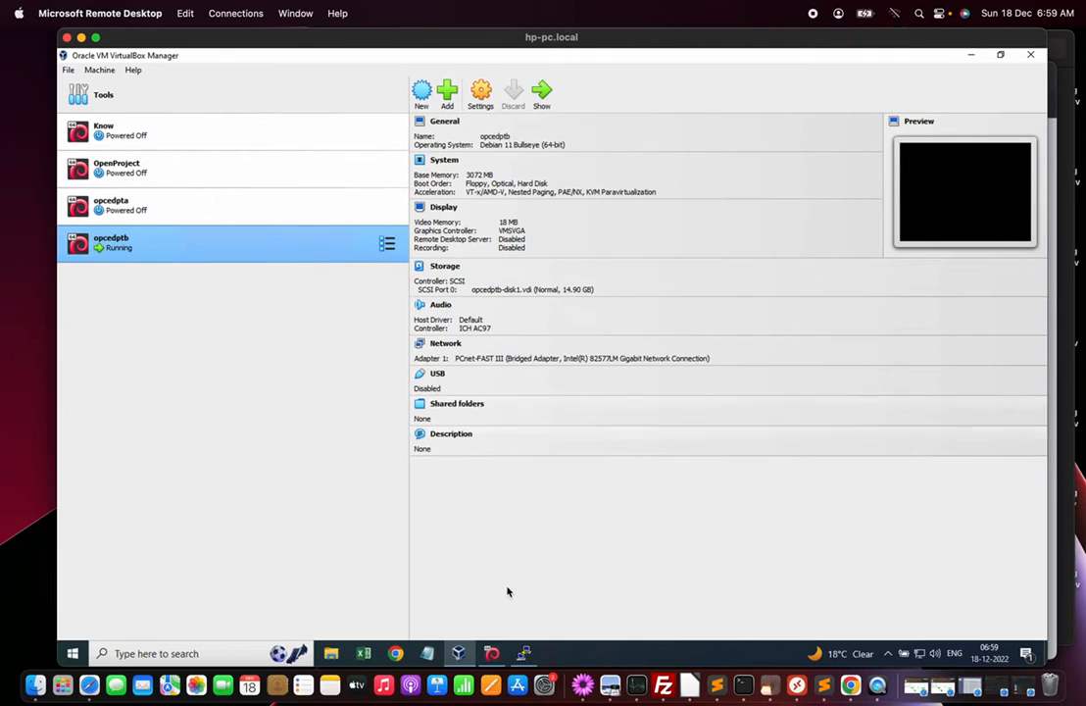
click(492, 653)
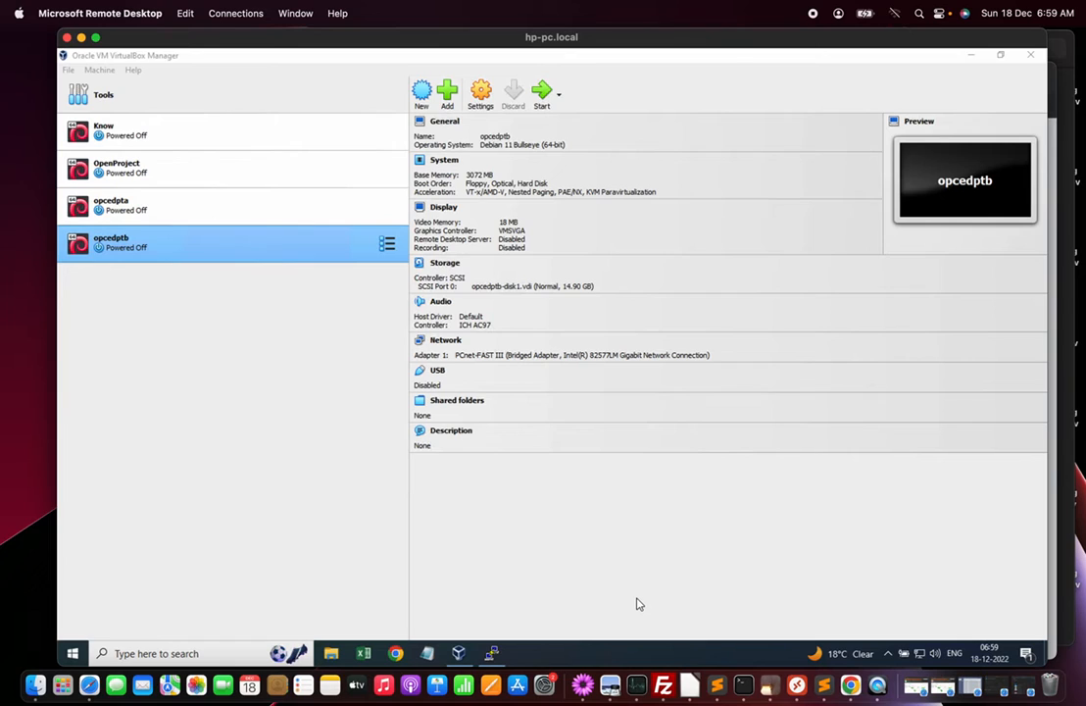
Switch to Finder and review the guide files on nano, Linux commands and increasing VirtualBox disk size in the MHT Version folder
key(super+Tab)
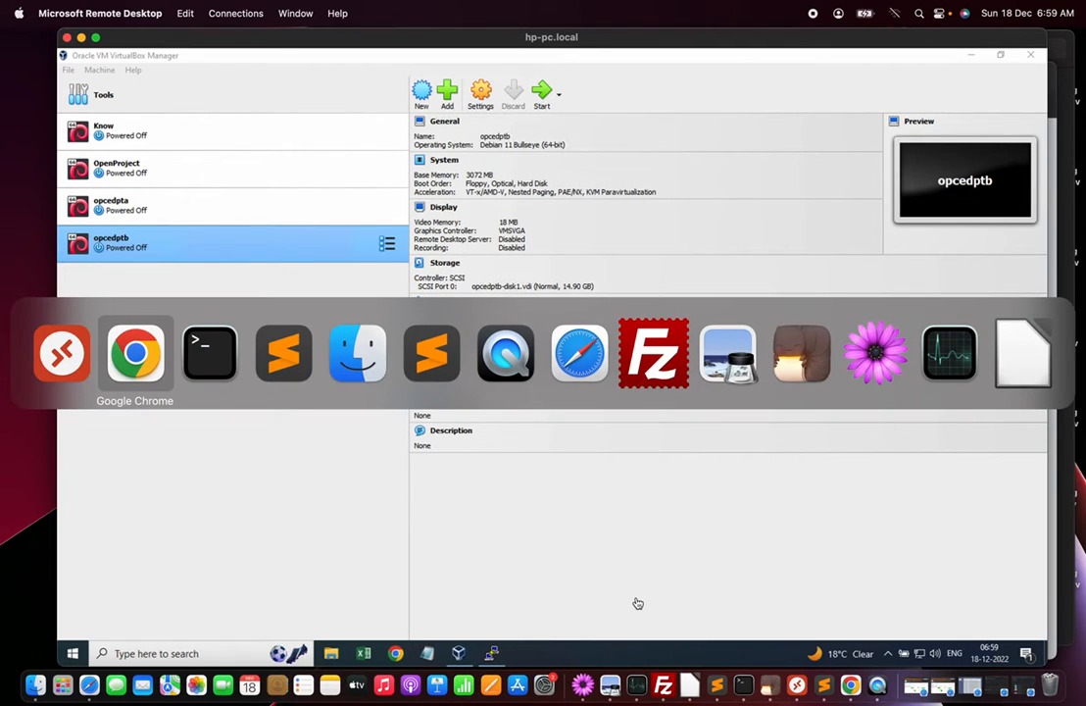
key(super+Tab)
key(super+Tab)
key(super+Tab)
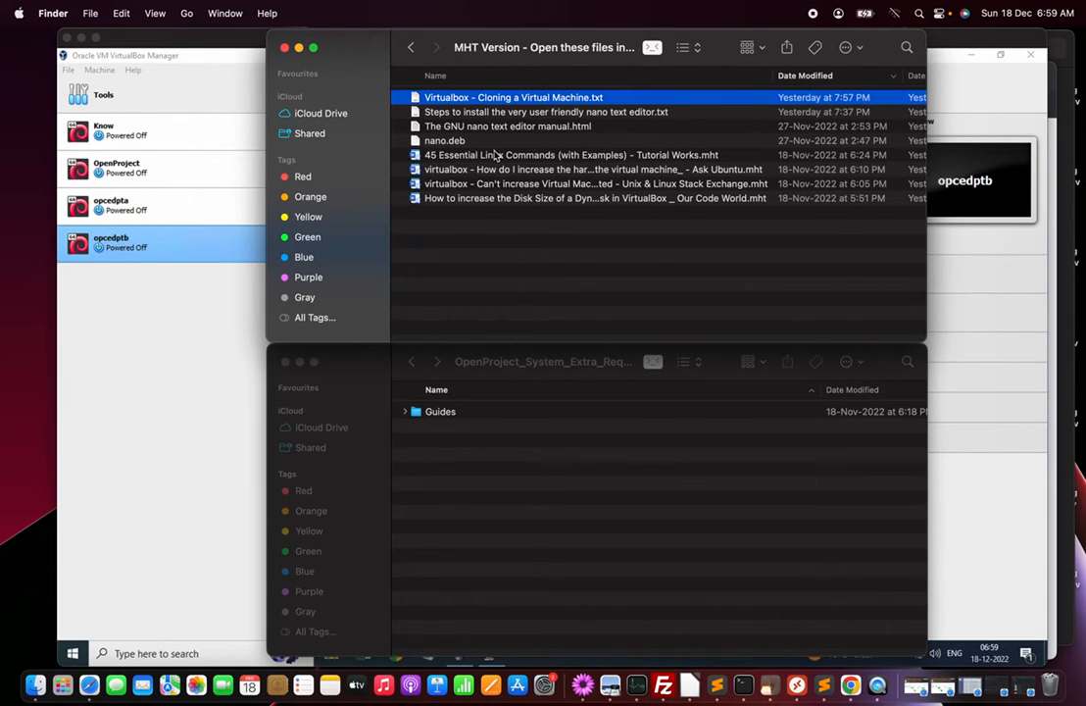
click(447, 111)
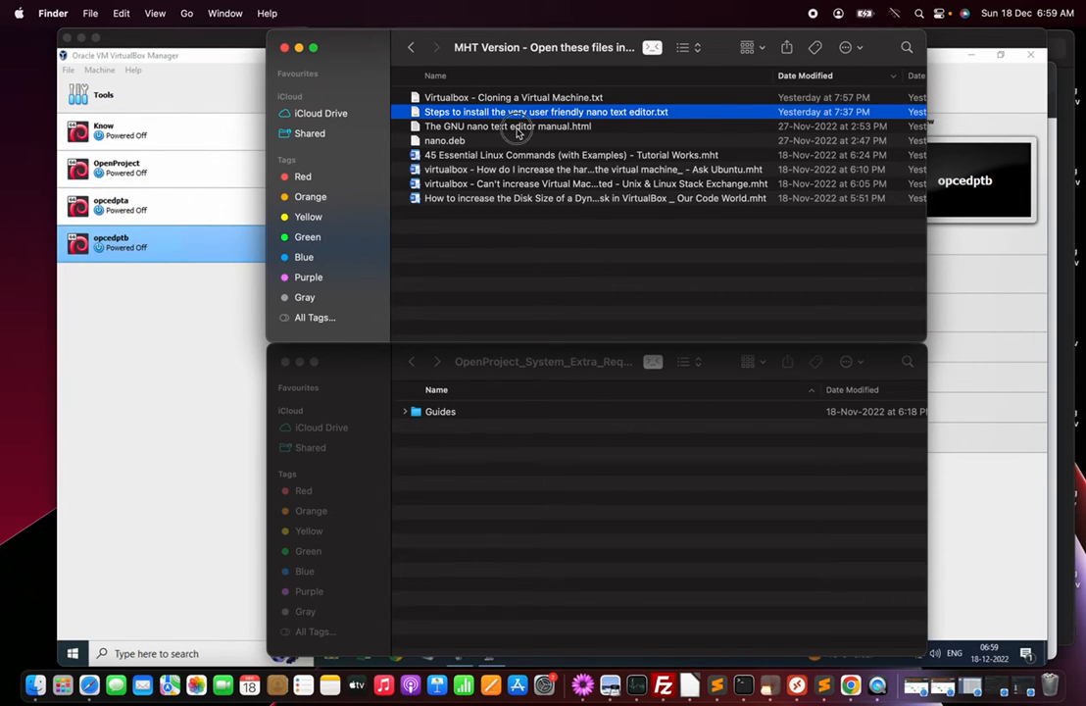
click(518, 128)
click(464, 143)
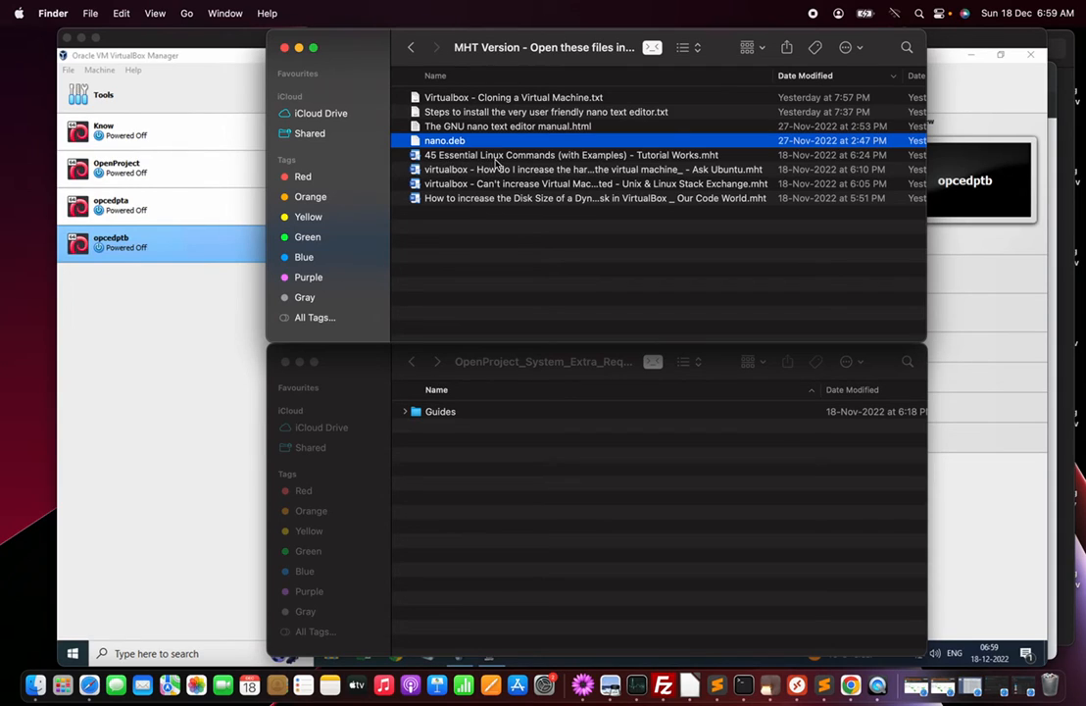
click(495, 159)
click(501, 173)
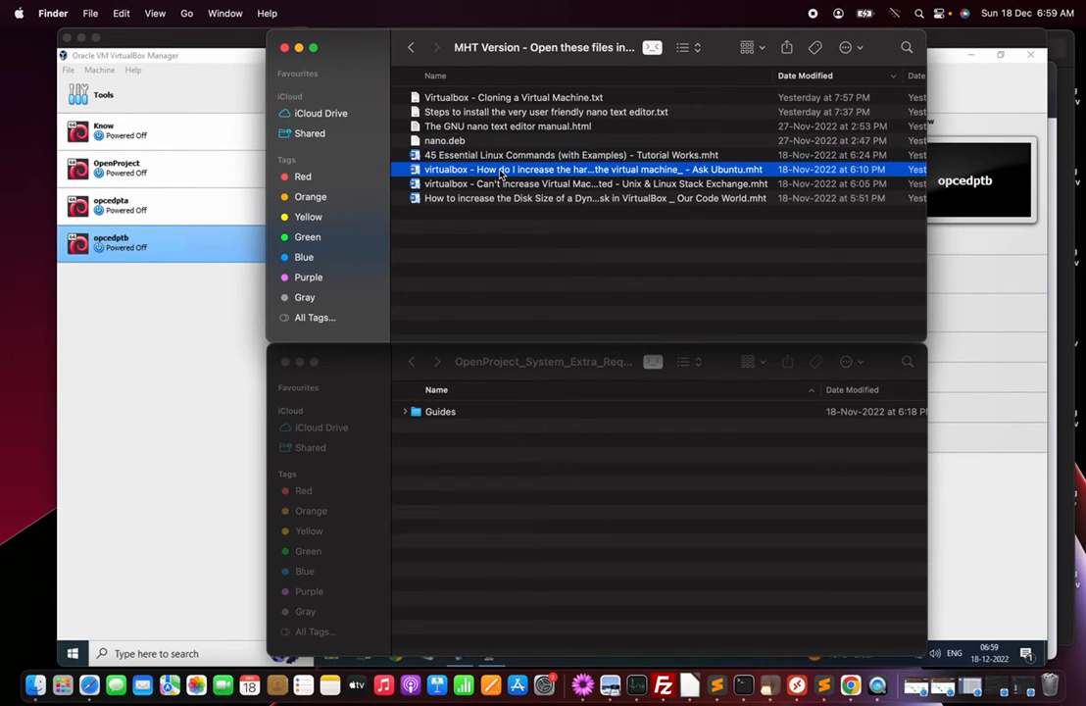
click(500, 184)
click(500, 207)
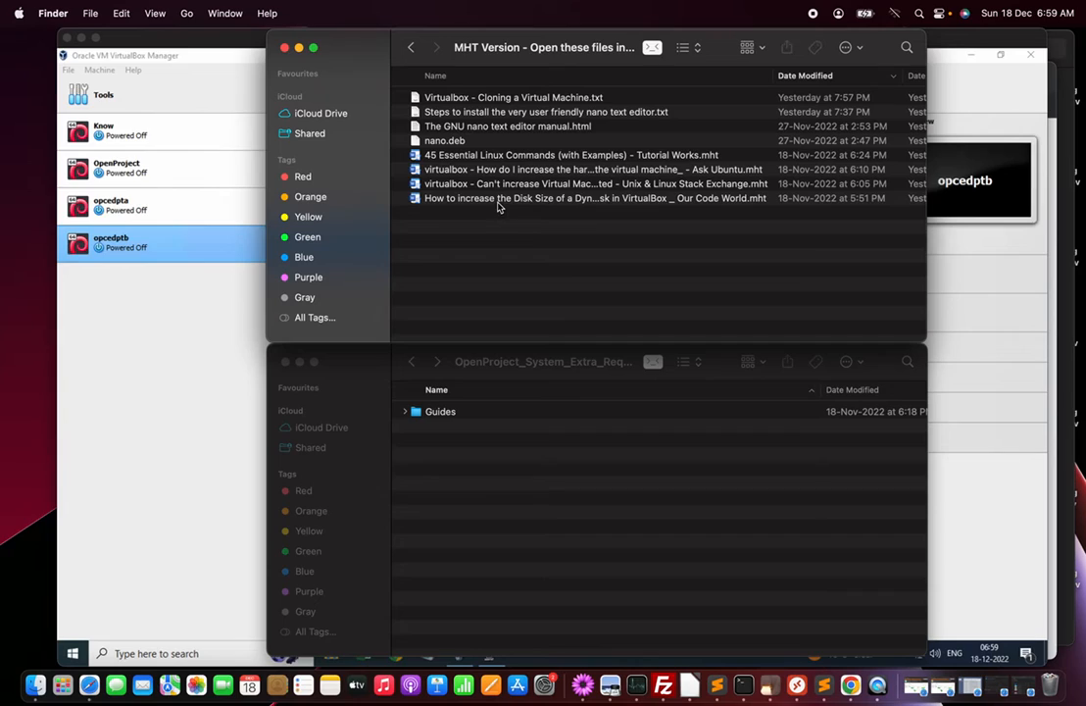
click(498, 201)
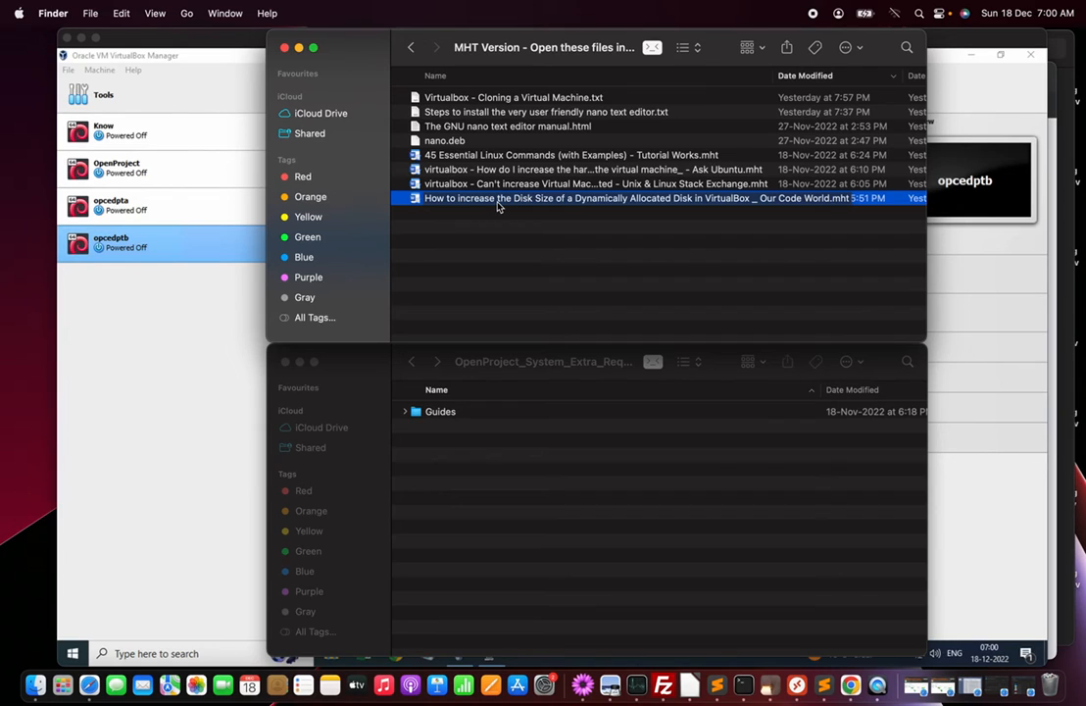
click(522, 250)
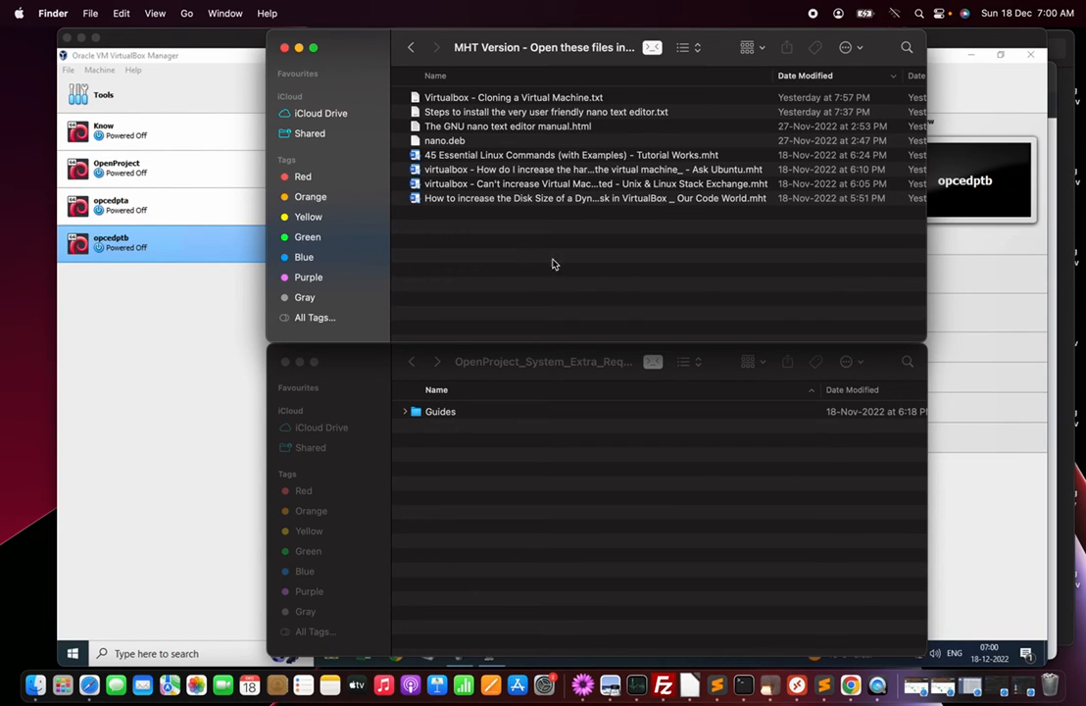
Switch to Chrome to show the OpenProject Community edition page
click(851, 685)
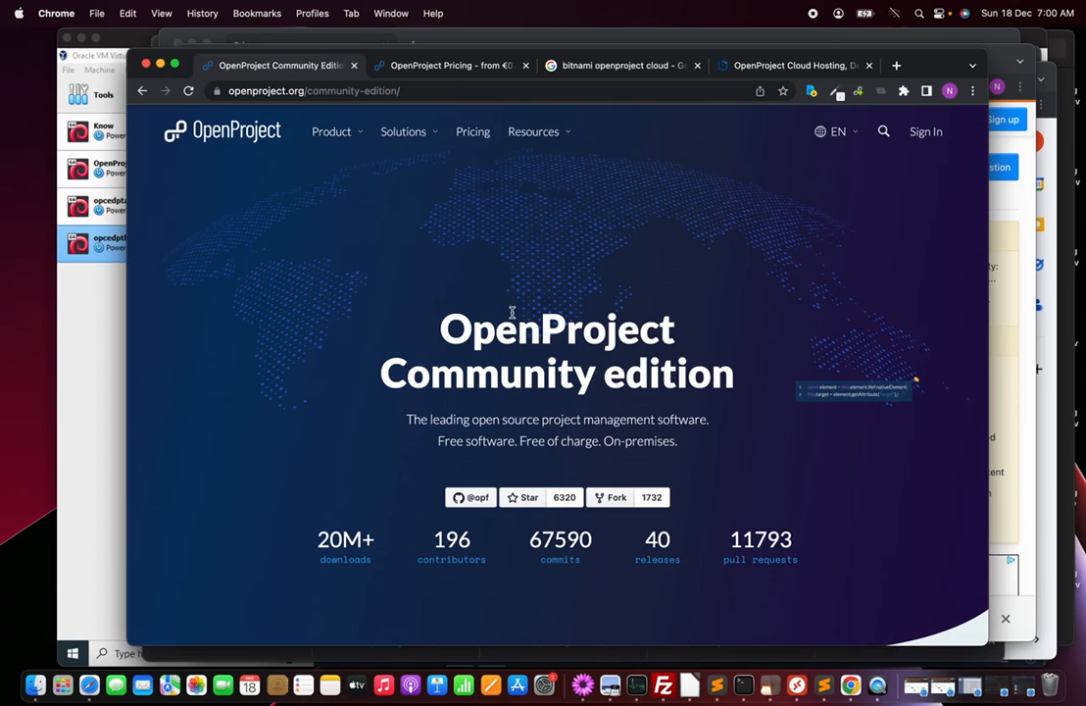